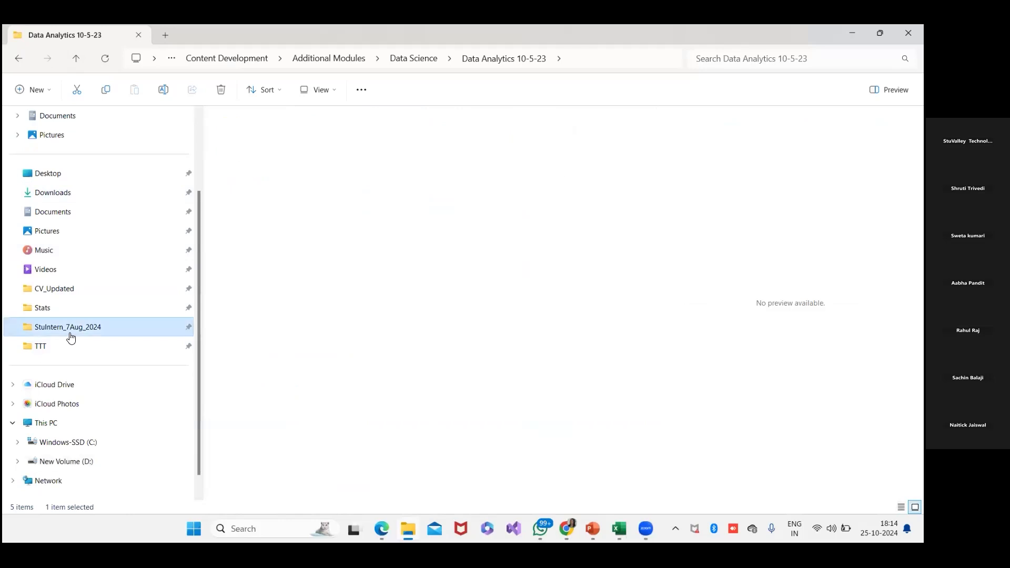
- Open the Word document Session_Notes_ExcelforDataAnayltics_23Oct from the Stats folder
double_click(250, 152)
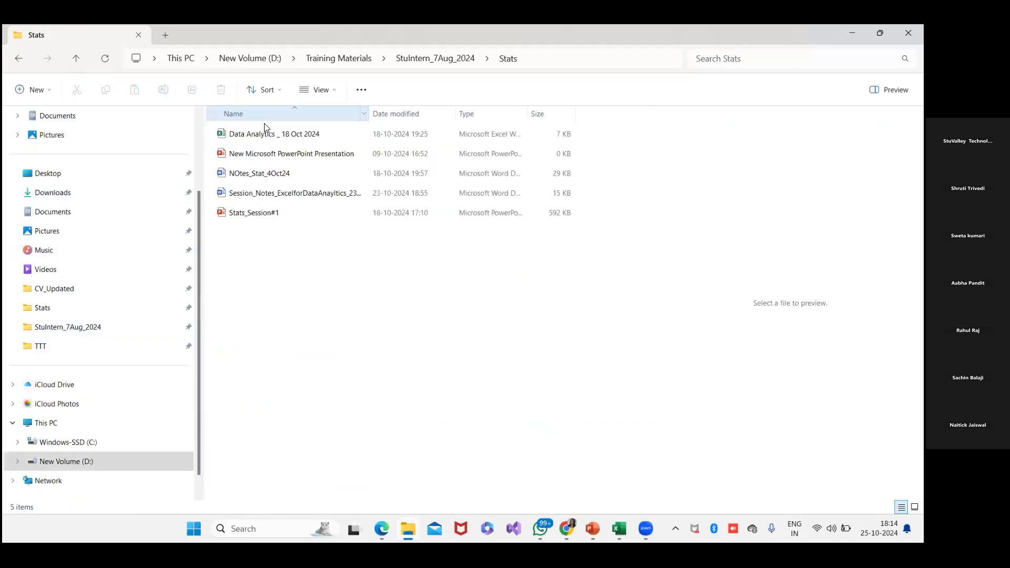
double_click(278, 195)
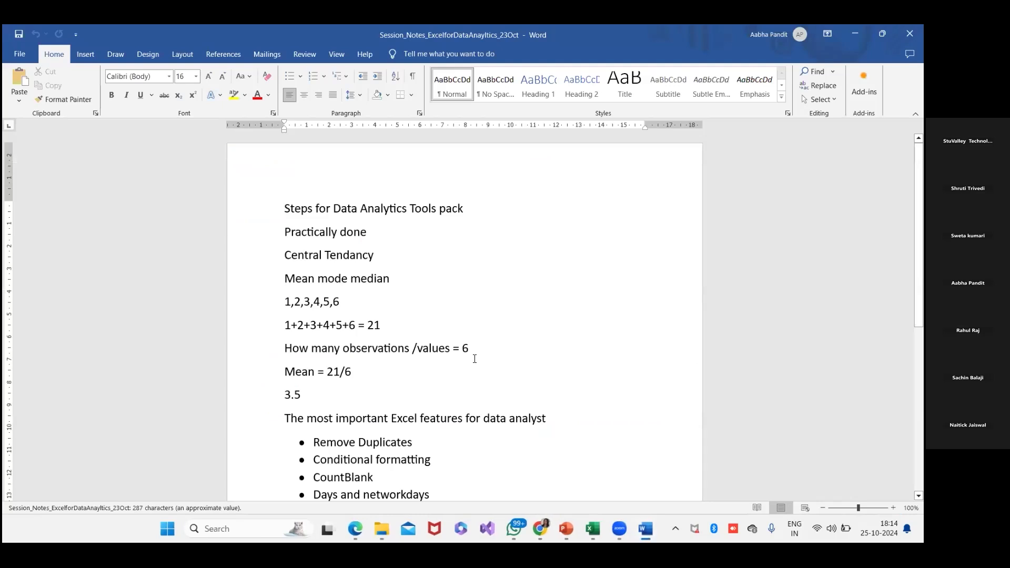
- Add the heading "Correlation" on the empty line below the bulleted list of Excel features
scroll(473, 356, down, 5)
click(421, 253)
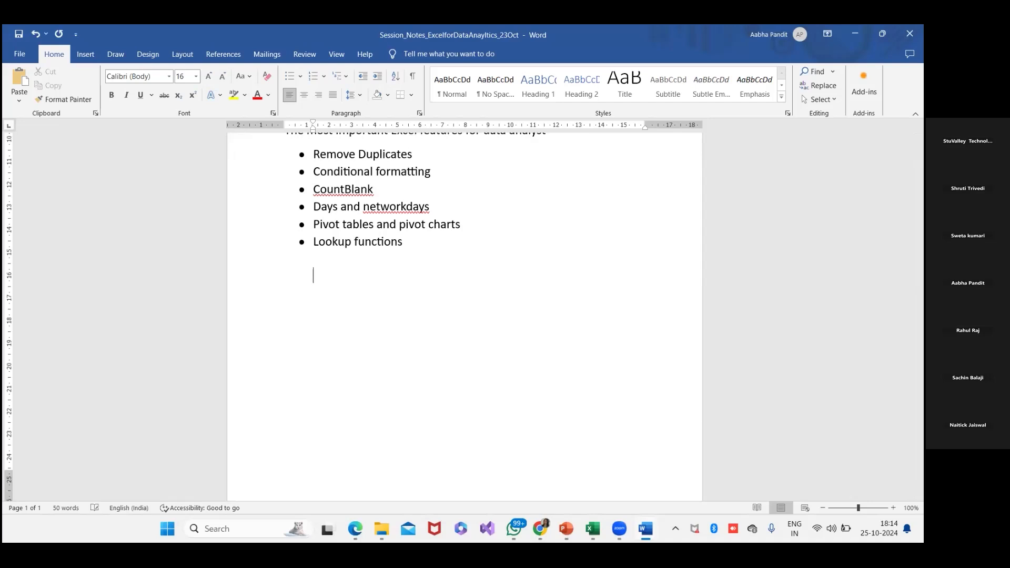
text(Correlation)
key(Return)
- Write the definition "In stats correlation is a measure of the linear relationship between 2 variables ." under the Correlation heading
text(In stats corr)
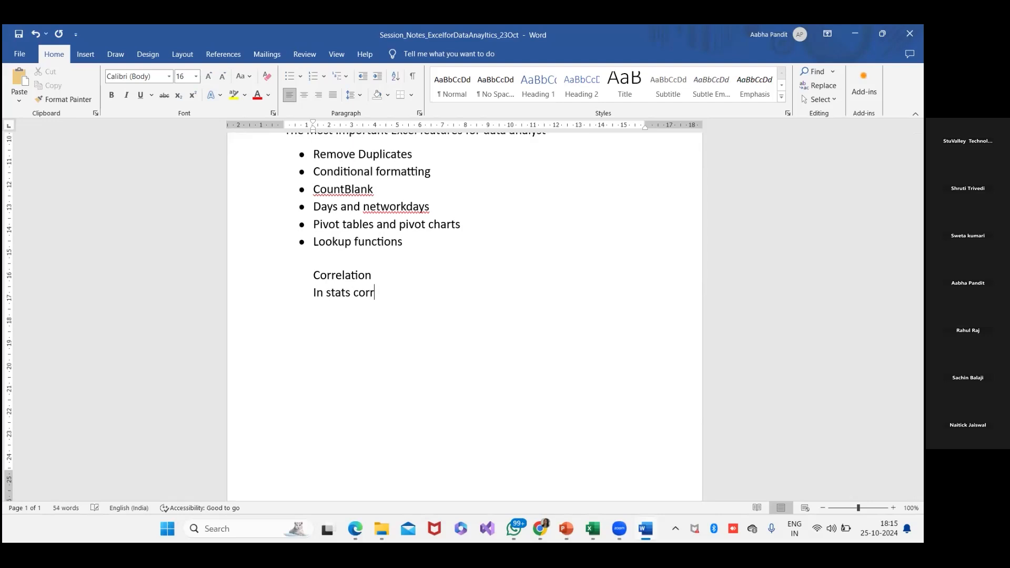
text(elation is a measure of the linear )
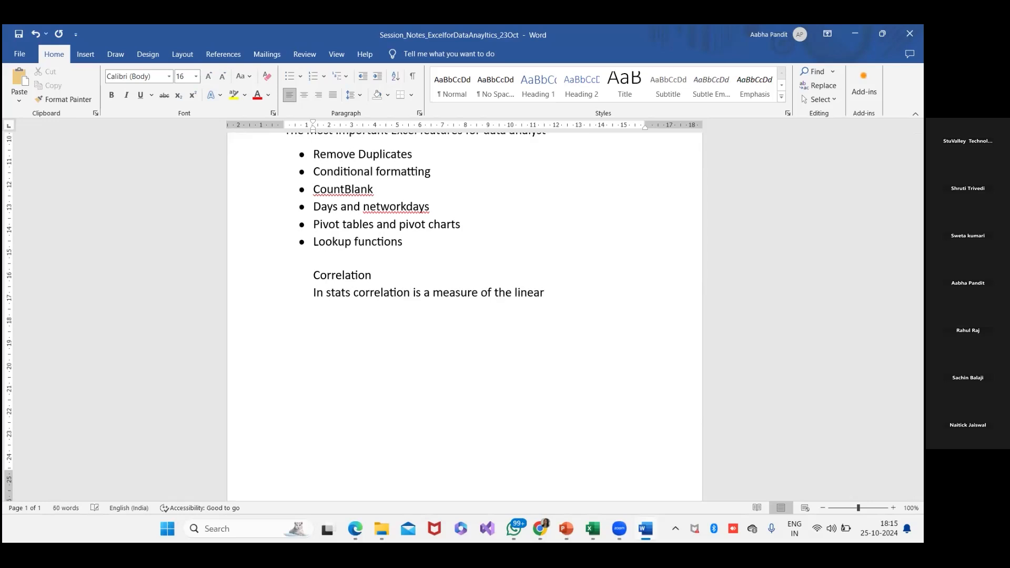
text(relationship between 2 variables )
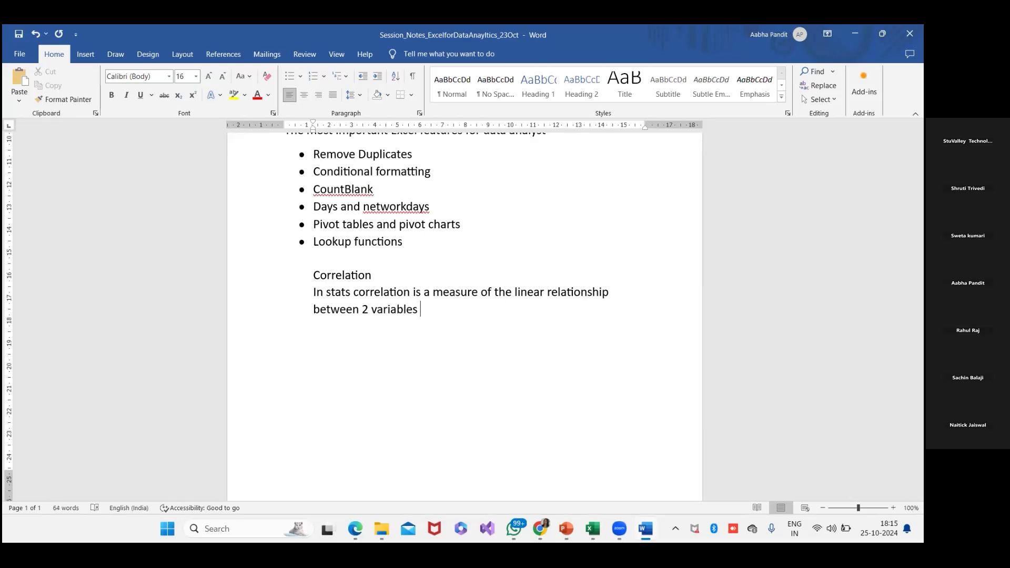
text(.)
key(Return)
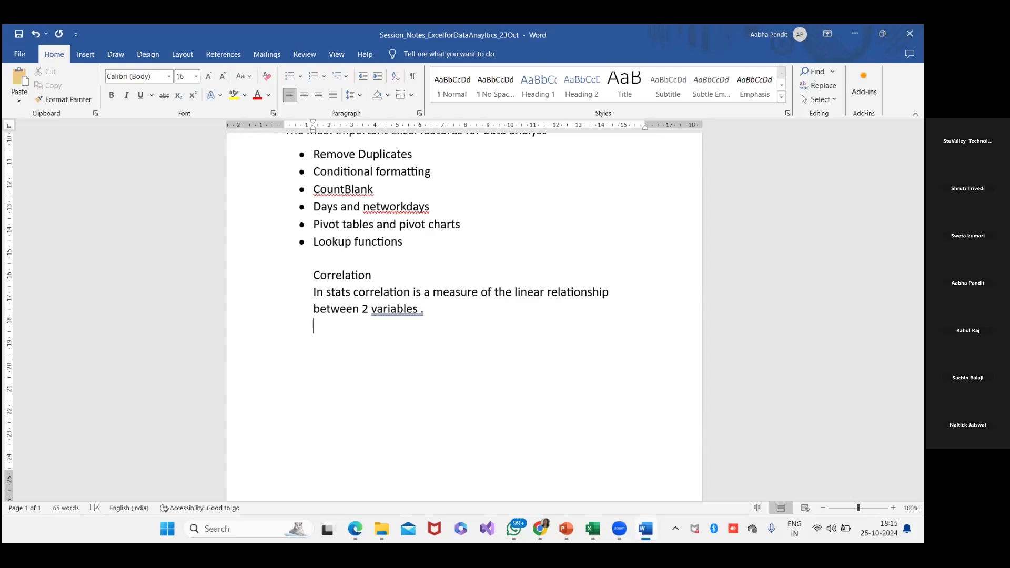
- Add the line "In between -1 to 1" below the correlation definition
text(s)
key(BackSpace)
text(In between -`)
key(BackSpace)
text(1 to 1)
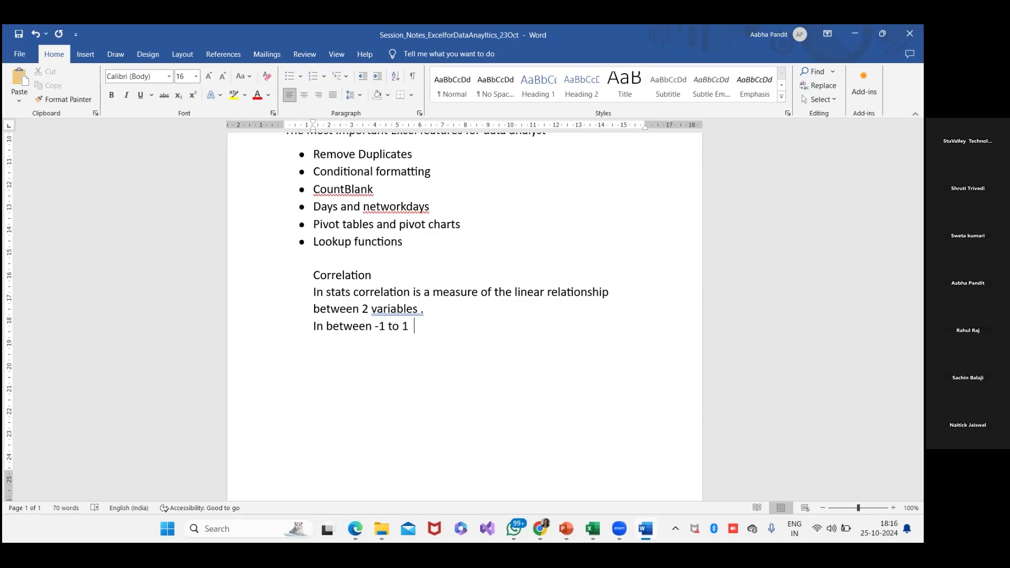
- Add an indented scale line reading "-1 ...... 0 ....1" below the range
text(-)
key(BackSpace)
text(1)
key(BackSpace)
text(-1  ...... 0 ....1)
- Highlight the 0 in the scale line in yellow
drag(370, 343, 377, 343)
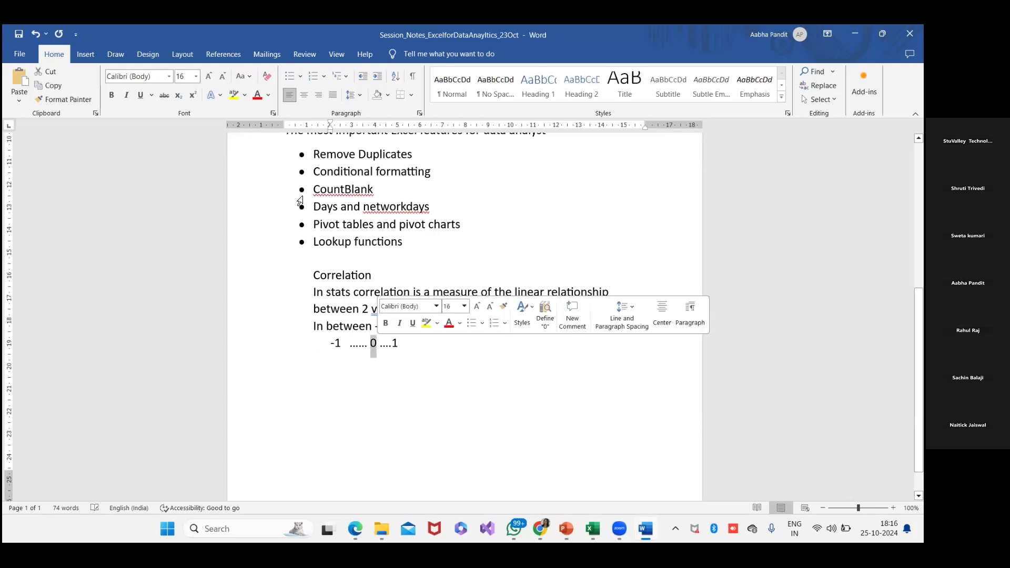
click(233, 95)
click(375, 343)
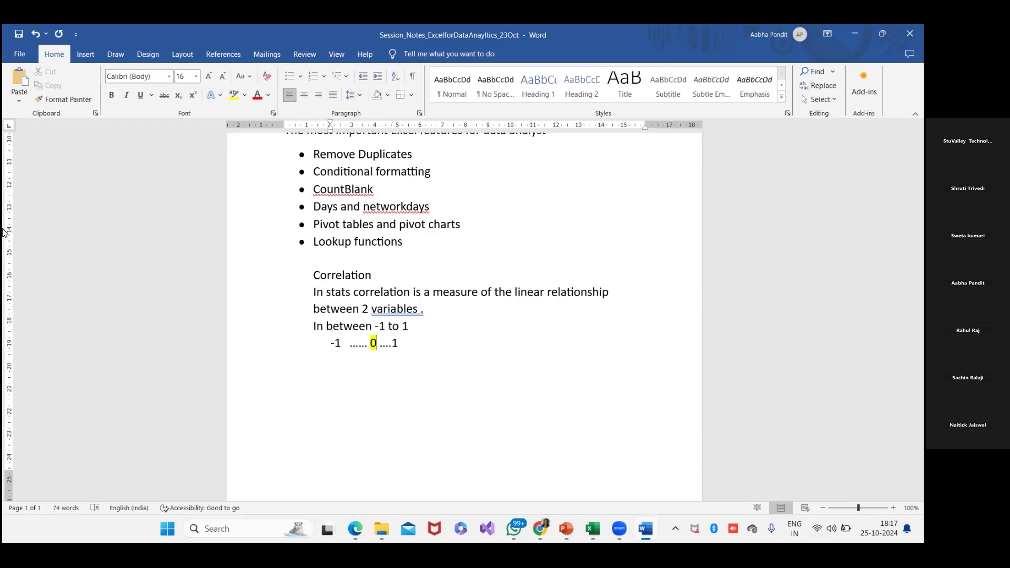
- Below the scale, add "Correlation values can help businesses evaluate the impact of specific actions on other actions ."
click(460, 338)
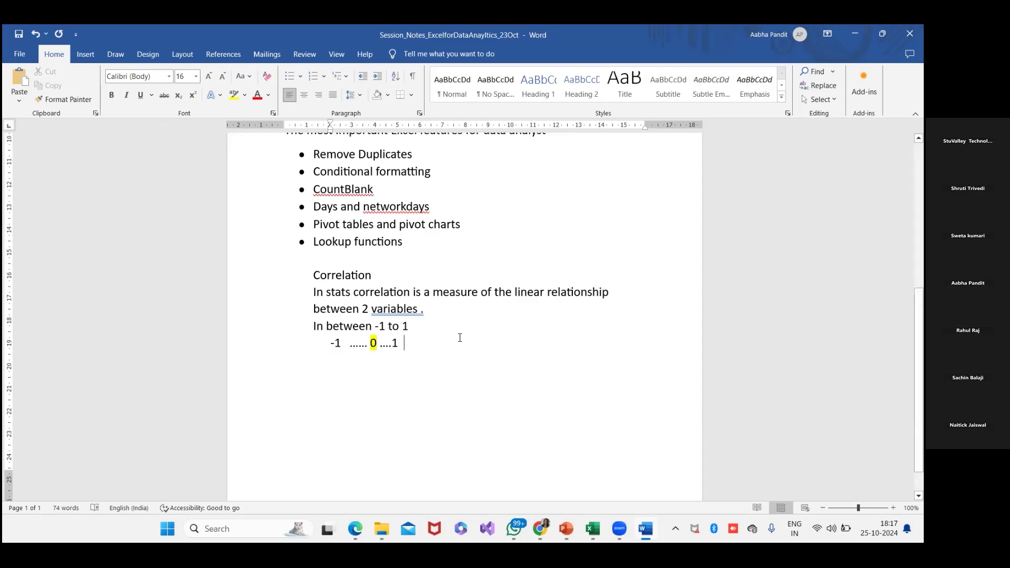
key(Return)
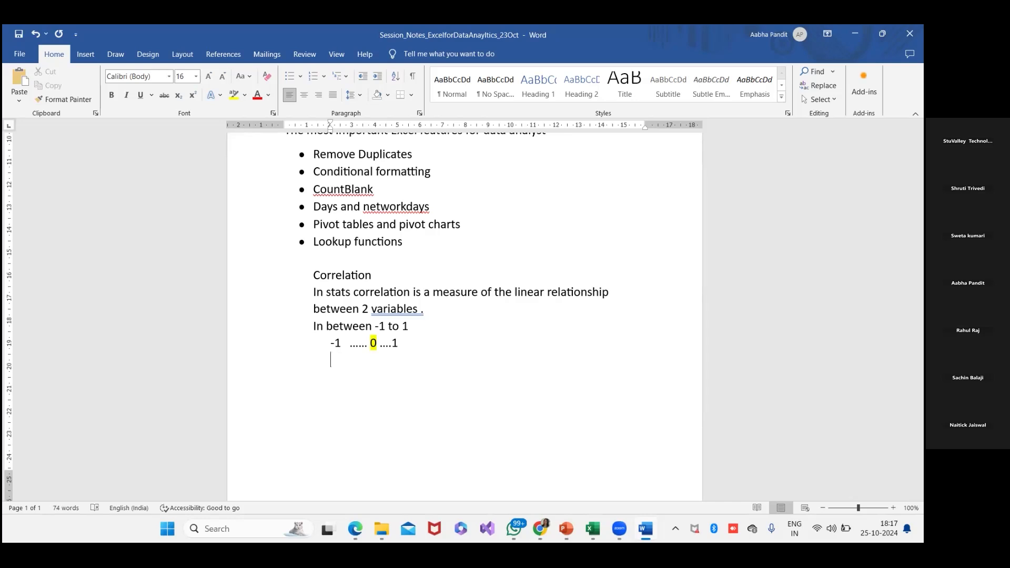
text(Correlation values can hel)
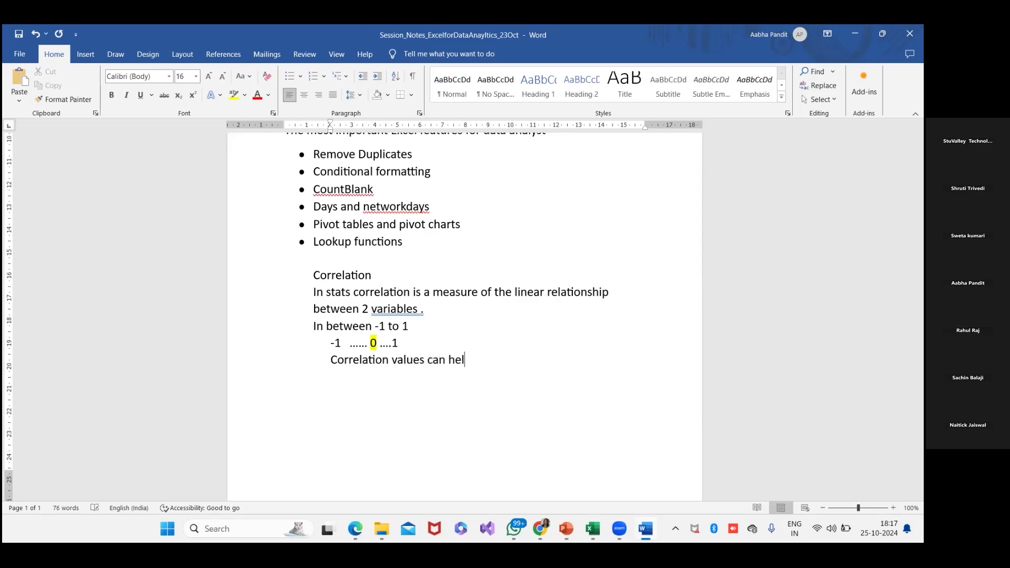
text(p businesses evaluate)
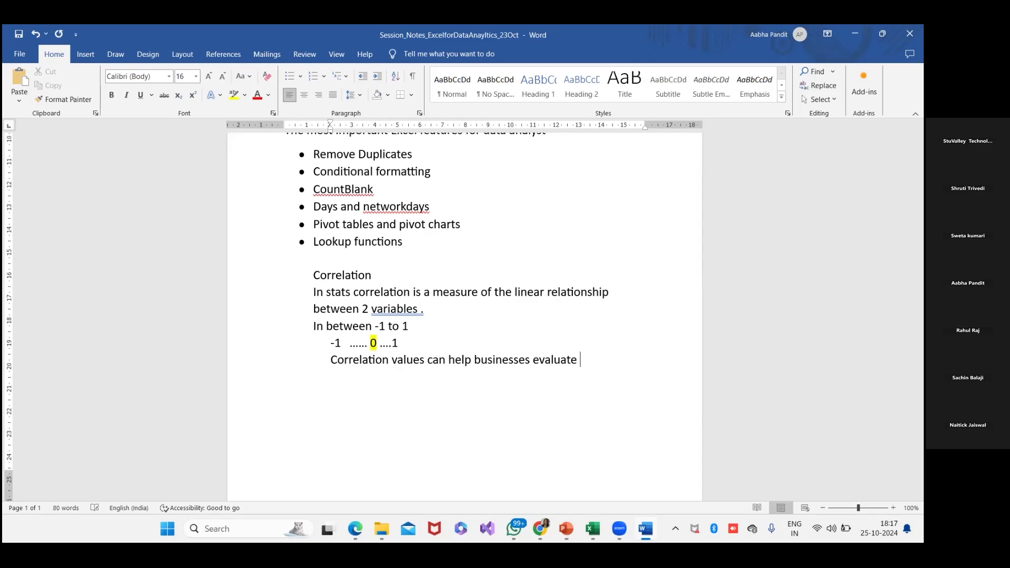
text( the impact of speci)
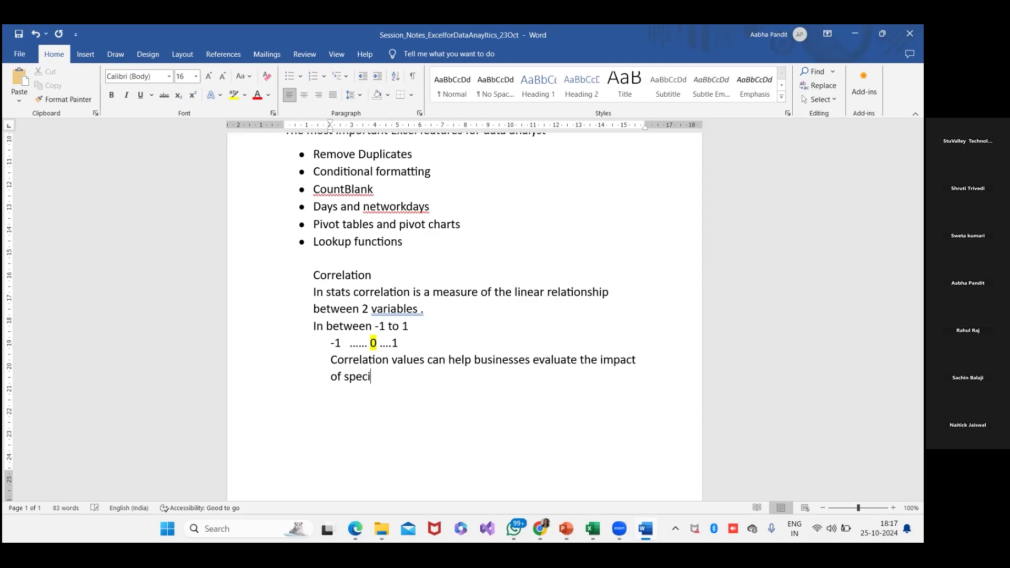
text(fic actions on other c)
key(BackSpace)
text(actions)
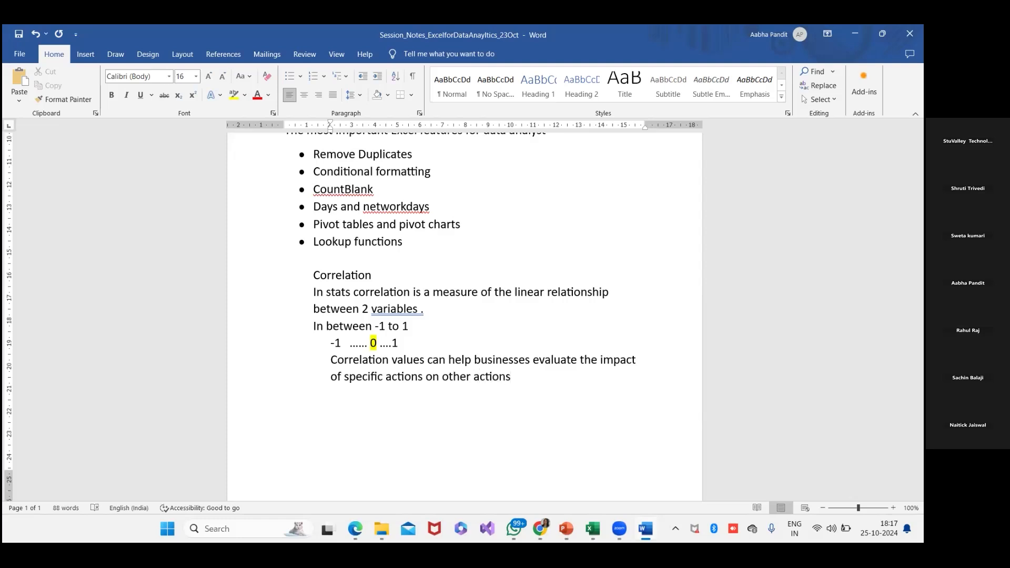
text(.)
key(Return)
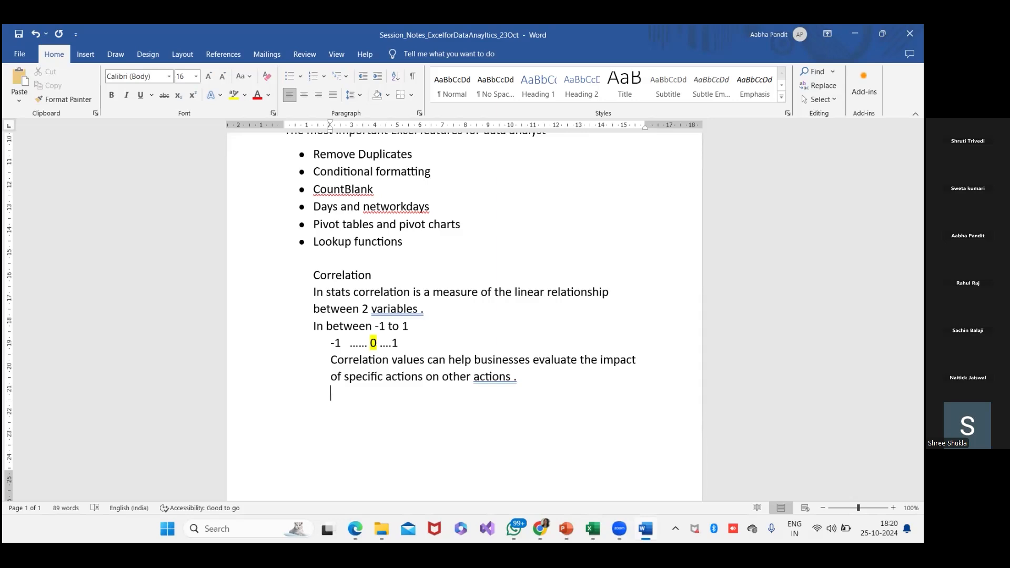
- Add the subheading "Case study :" and start a new line under it
text(Case study :)
key(Return)
- Begin the case study with "Companies may find that spending on social media marketing increases ,so does customer engangement"
text(Compani)
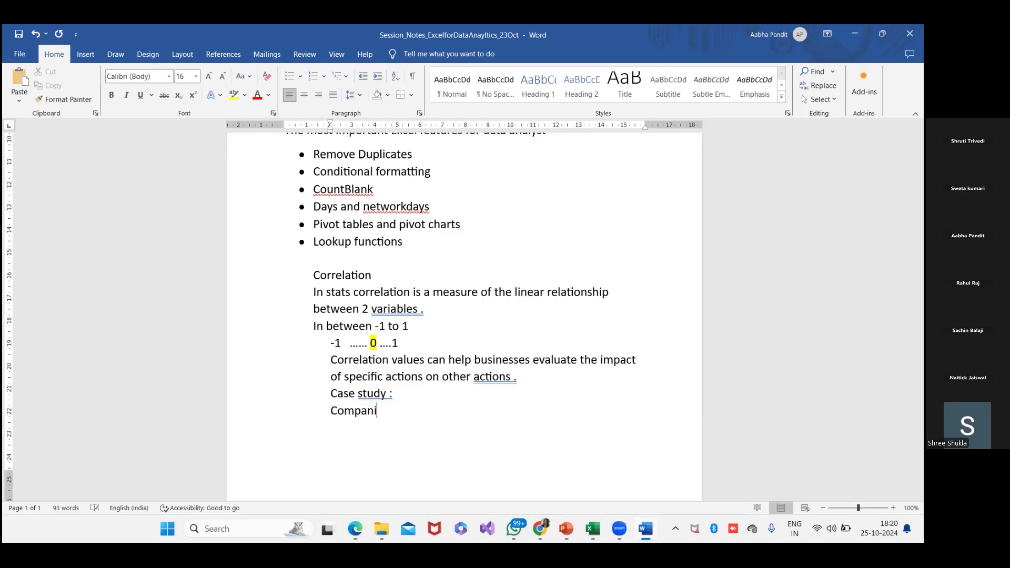
text(es may find that )
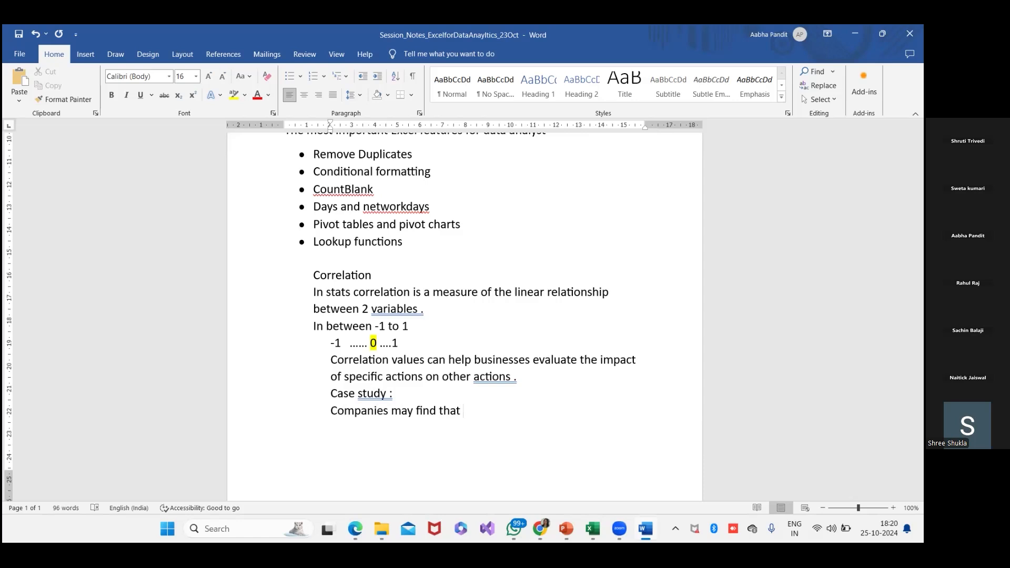
text(spending on social media marketing)
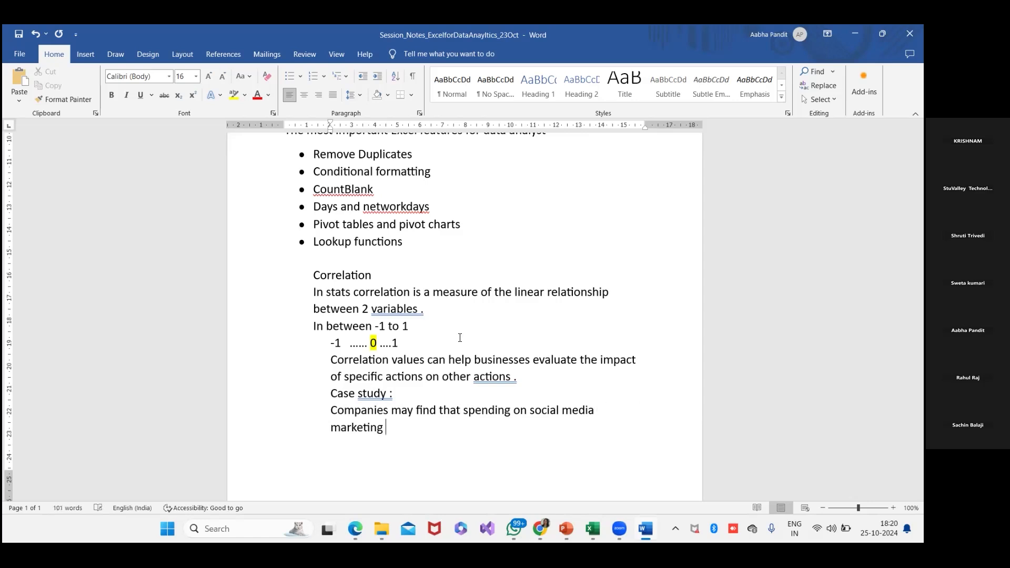
text( increases )
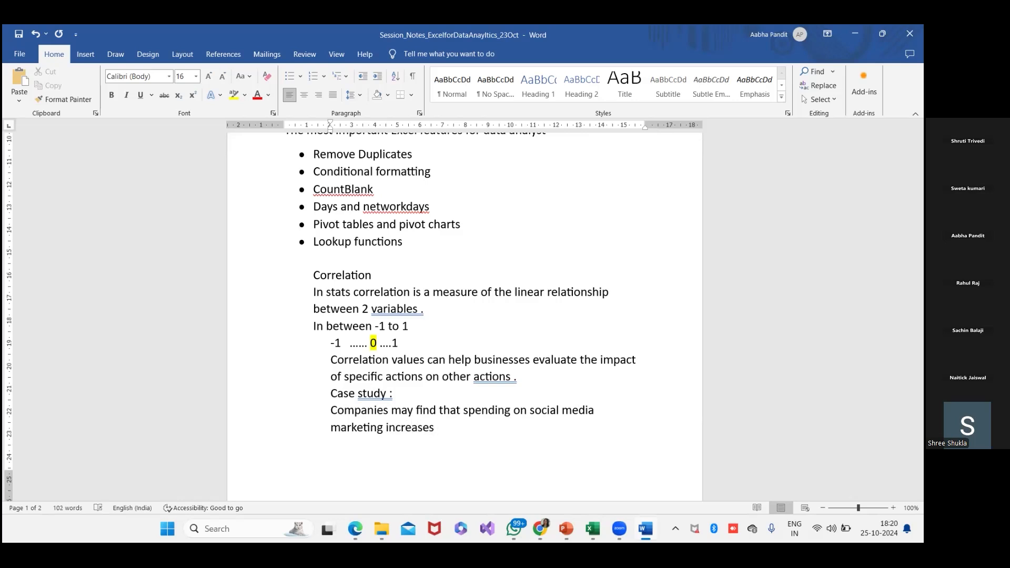
text(,so t)
key(BackSpace)
text(does )
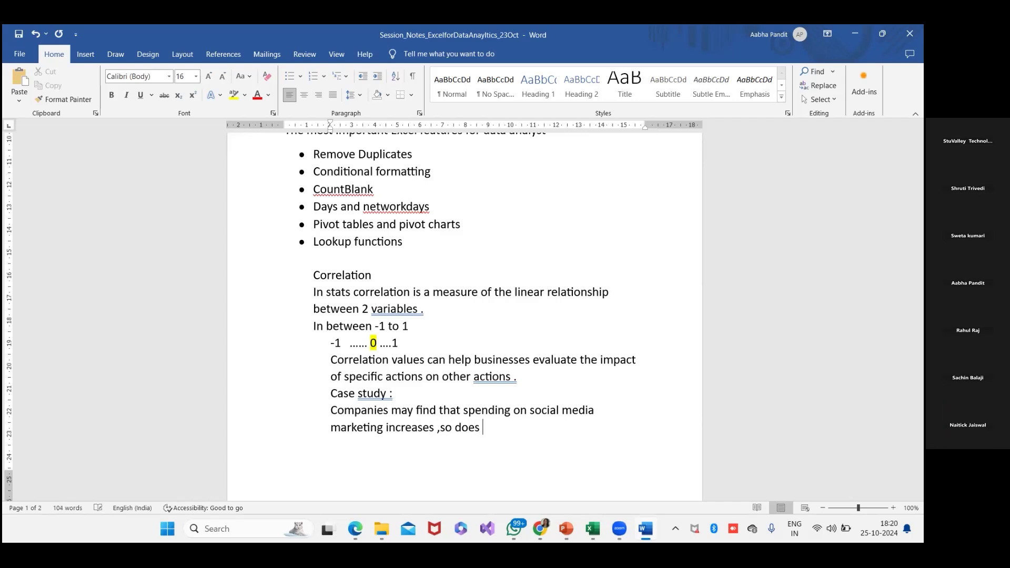
text(customer engangement )
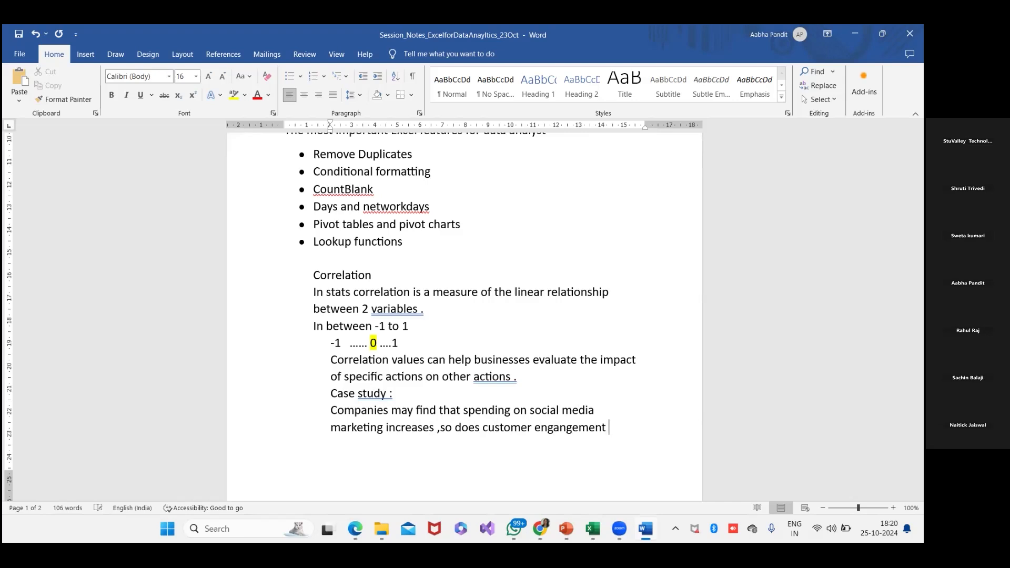
text(indicating )
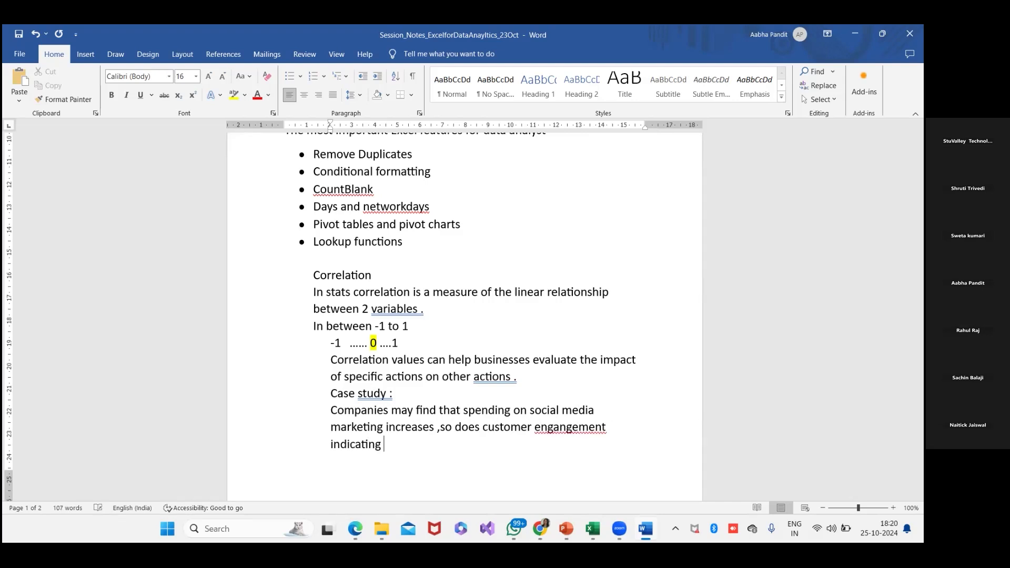
text(that more specinfing)
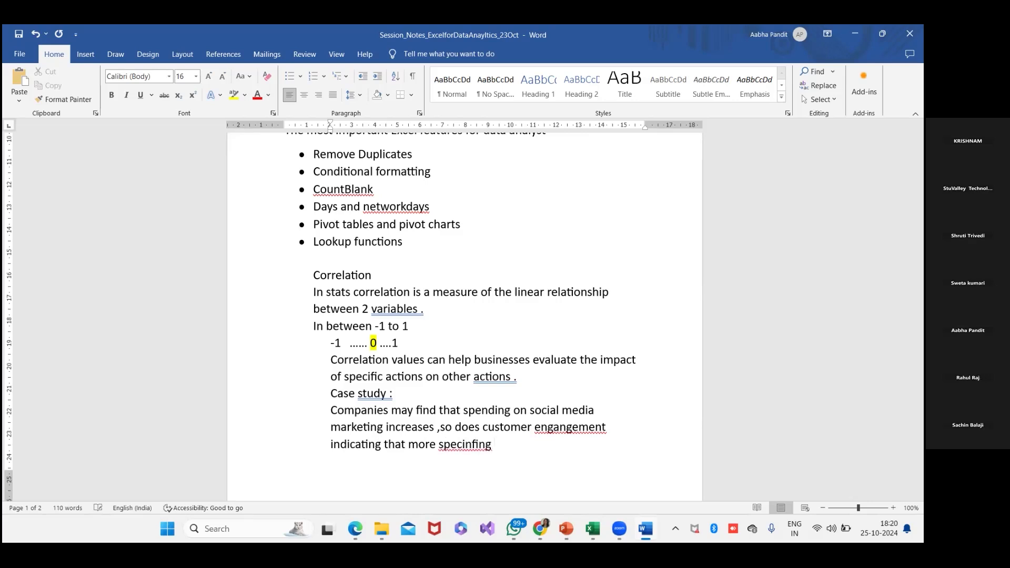
text( might make sence)
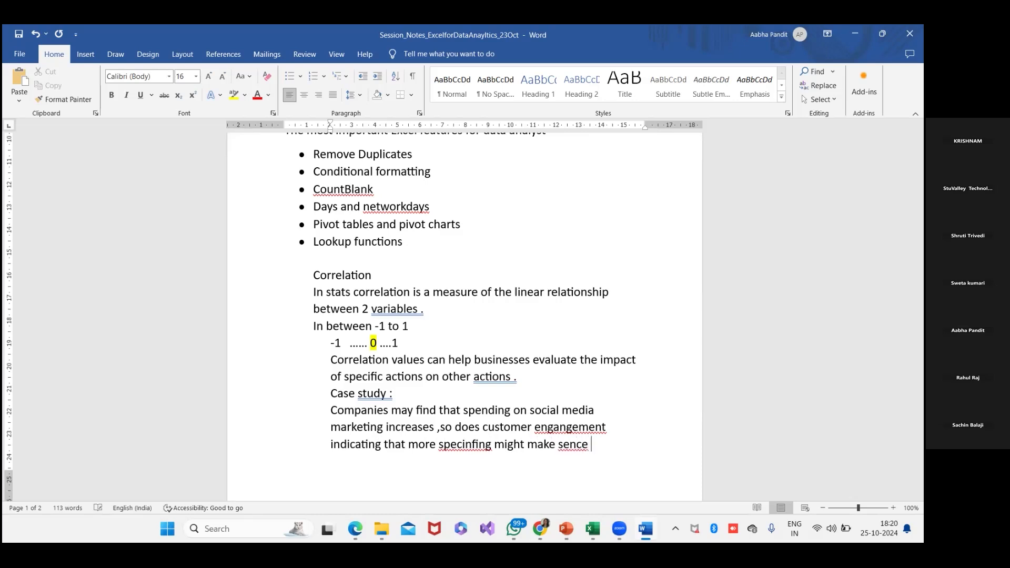
- Finish the case study sentence with "indicating that more specinfing might make sense."
key(BackSpace)
key(BackSpace)
key(BackSpace)
text(se.)
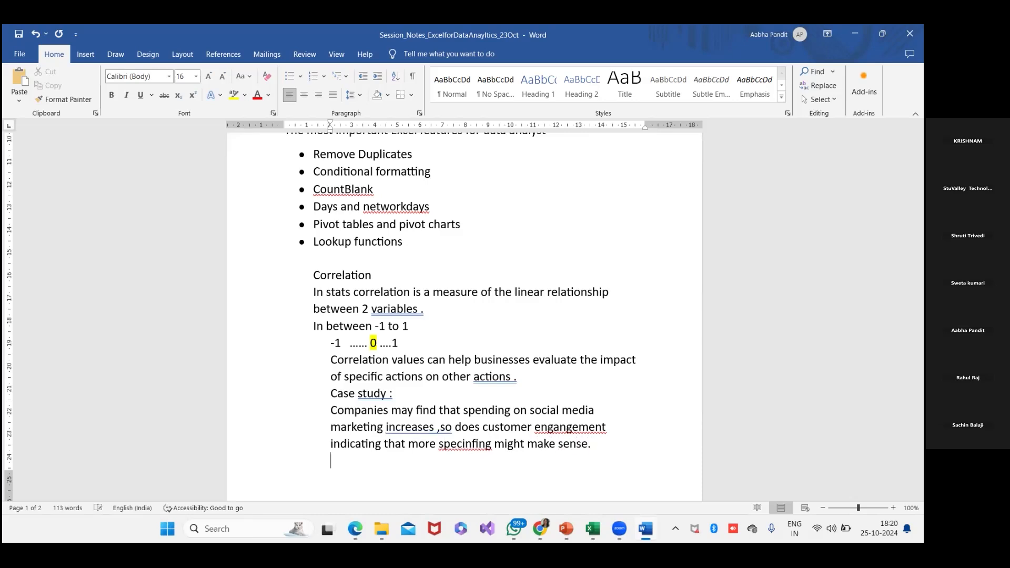
- Replace the two misspelled words in the case study with the suggested spellings "engagement" and "specifying"
right_click(583, 432)
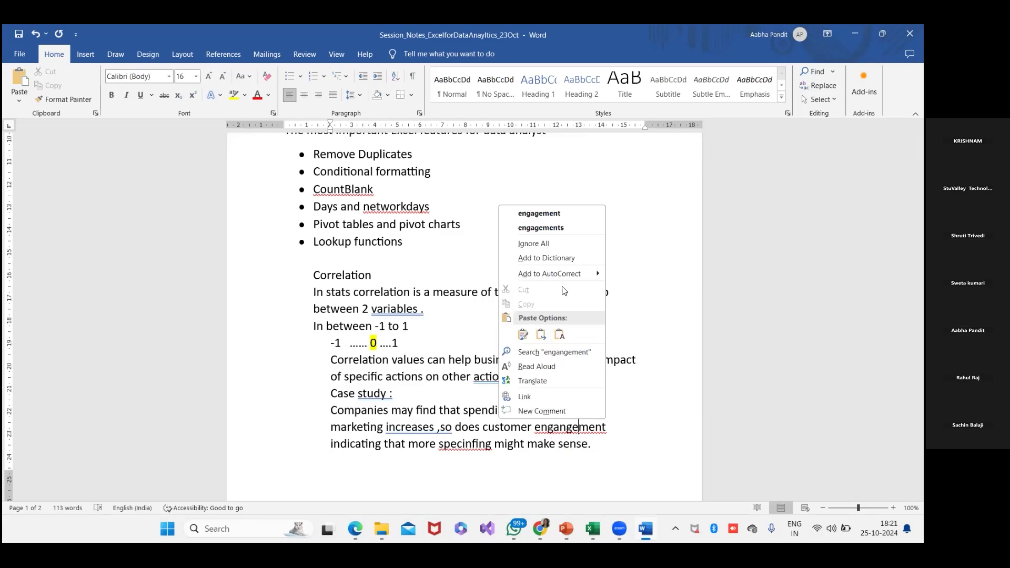
click(554, 215)
right_click(482, 445)
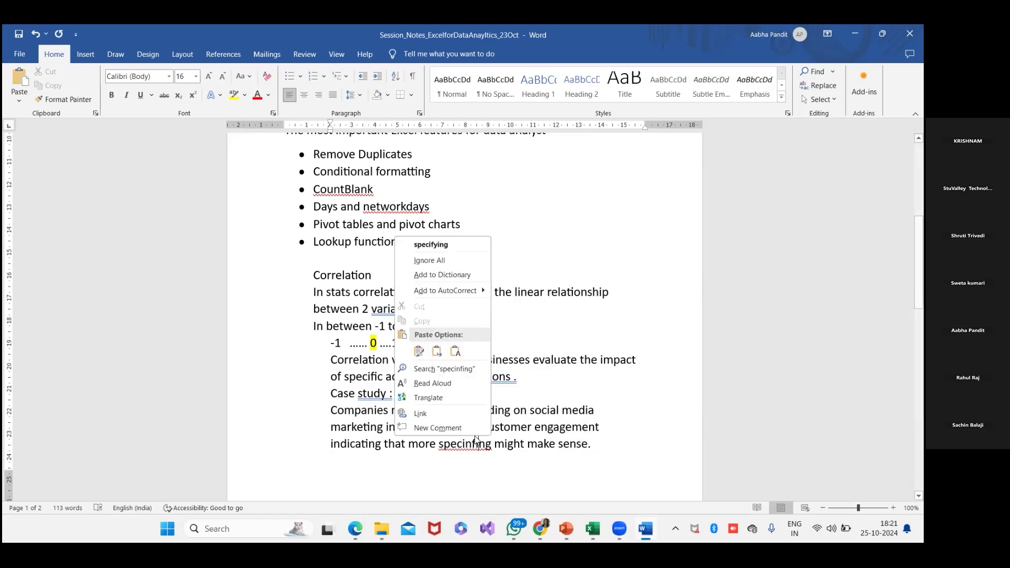
click(426, 245)
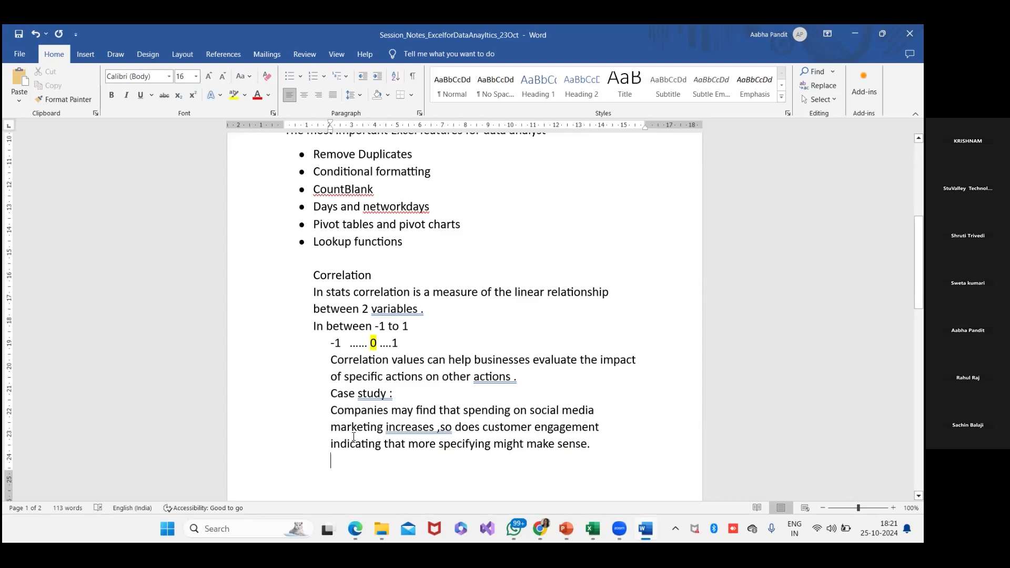
- Insert a table of two columns and one row below the case study
click(87, 56)
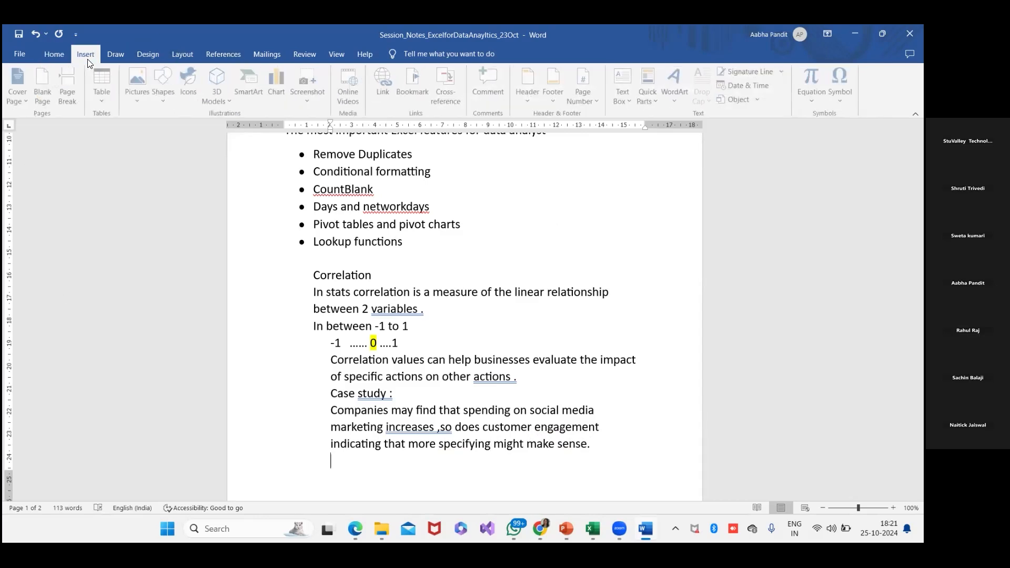
click(103, 83)
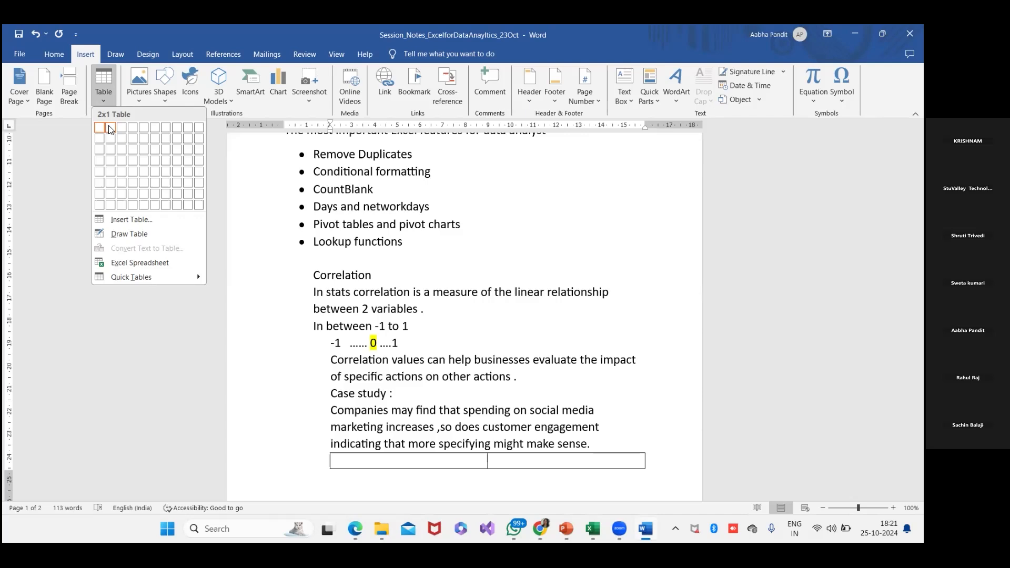
click(110, 128)
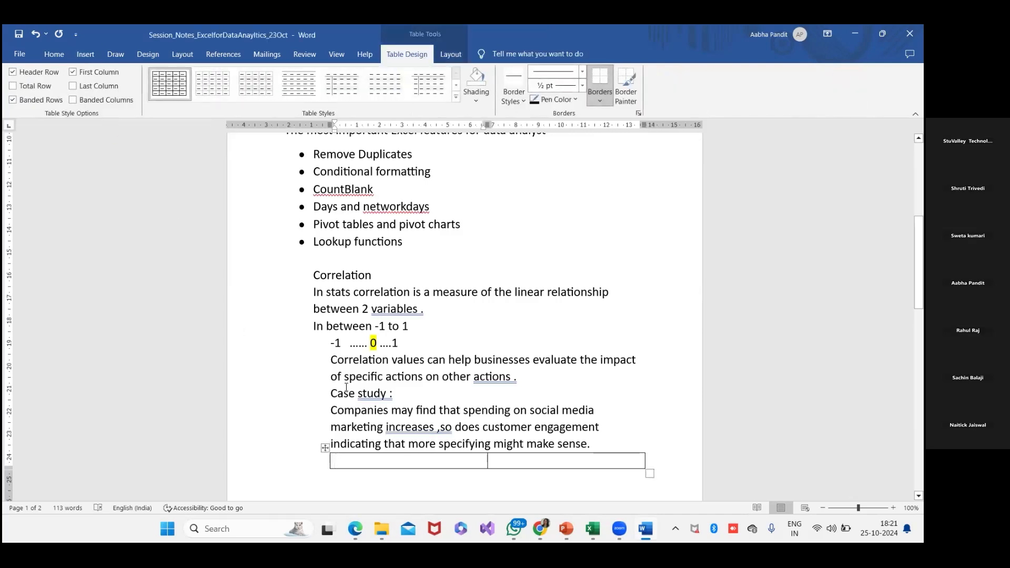
- Fill the table's first cell with "Var 1 – spending money"
text(Var)
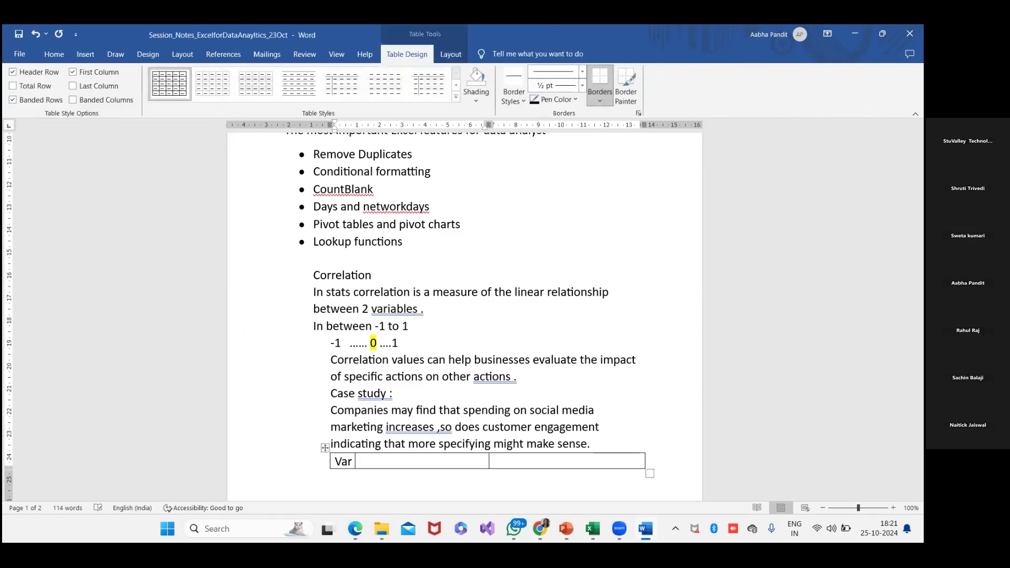
text( 1 - Inve)
key(BackSpace)
key(BackSpace)
key(BackSpace)
key(BackSpace)
text(spending money)
- Fill the second header cell of the table with "Var -2 cust engagement"
key(Tab)
text(Var)
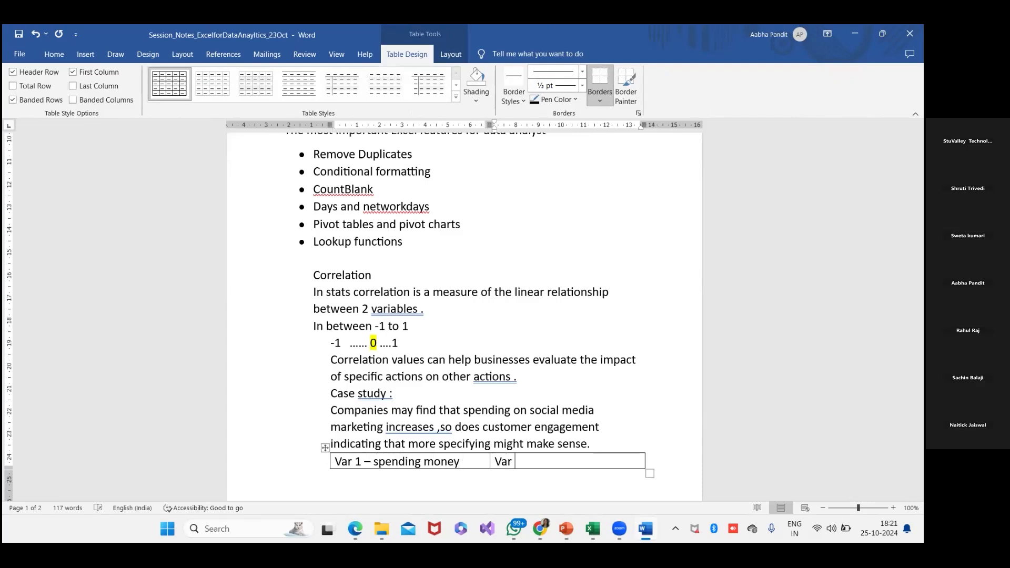
text( -2 cust engagement)
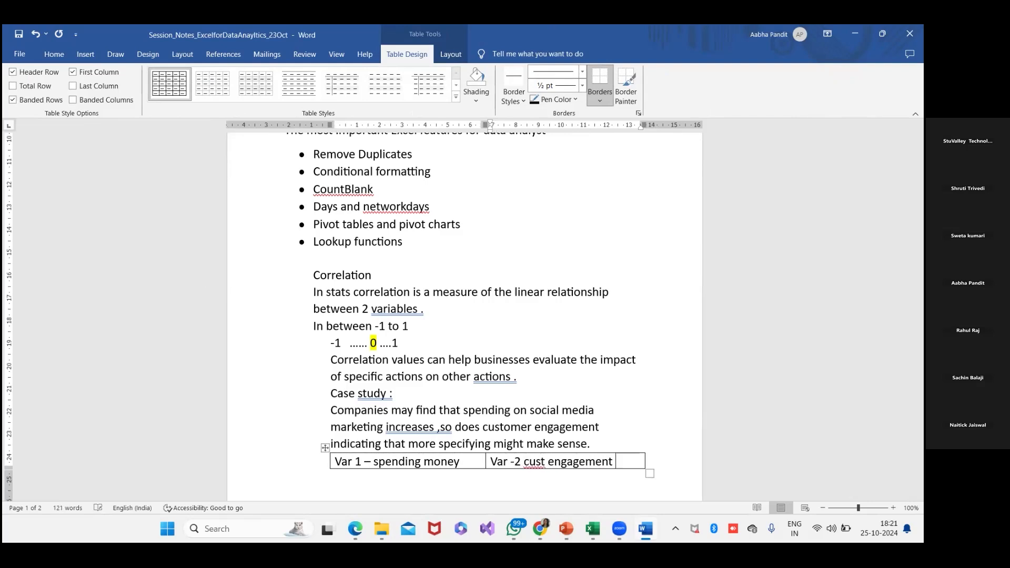
- Add a second row to the table and insert a blank line between the case study text and the table
key(Tab)
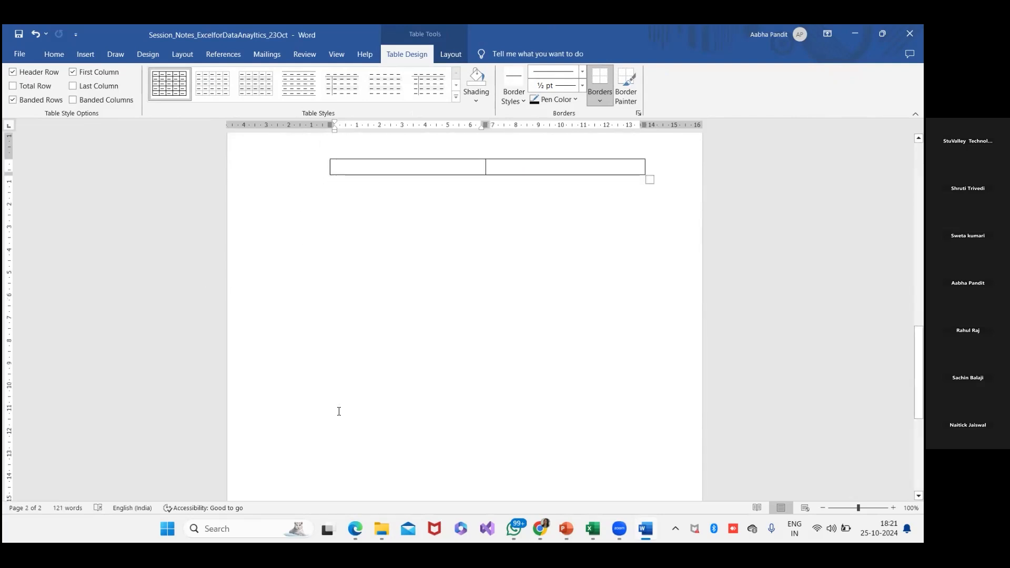
scroll(338, 410, up, 5)
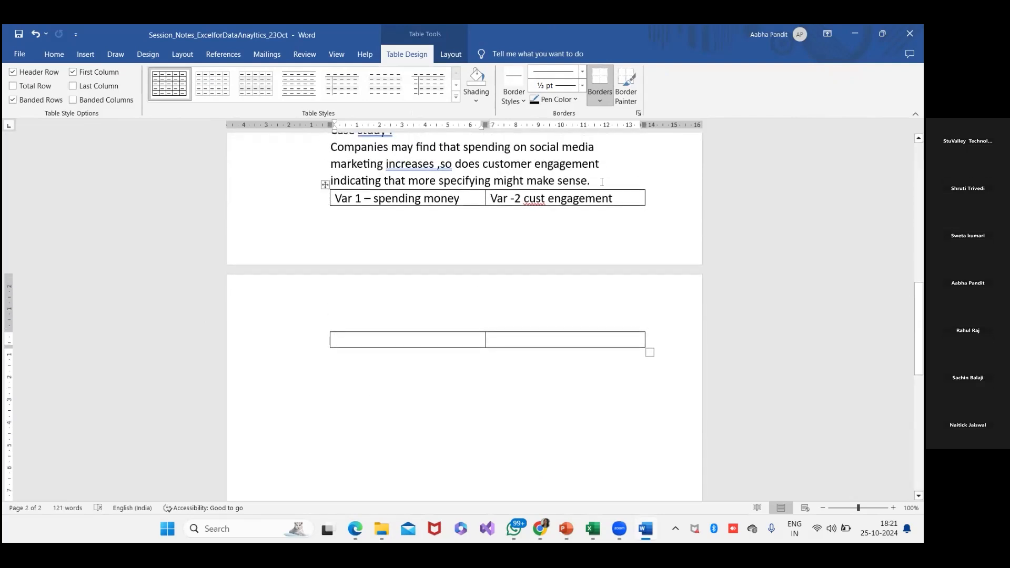
click(603, 181)
key(Return)
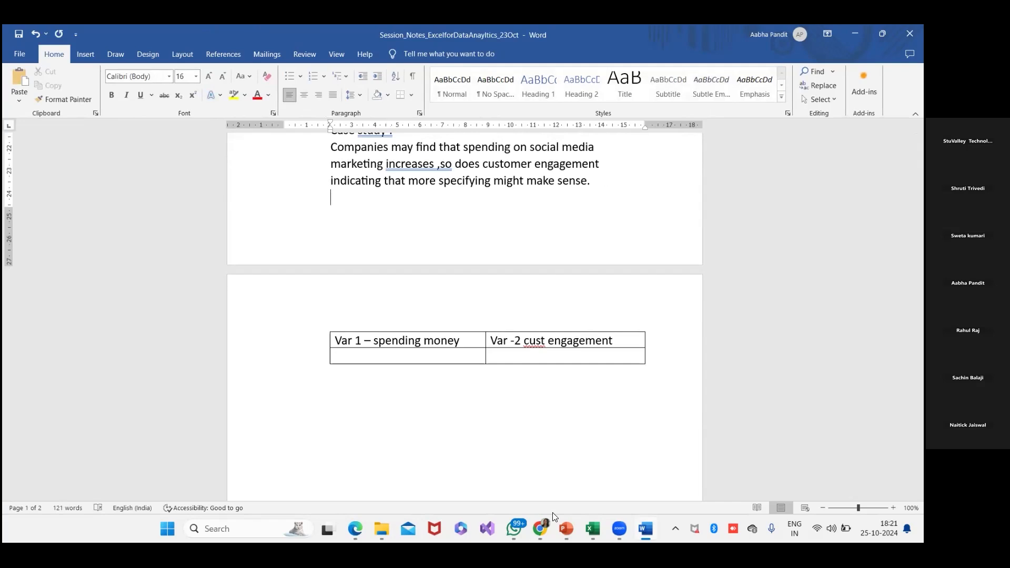
click(536, 341)
click(420, 361)
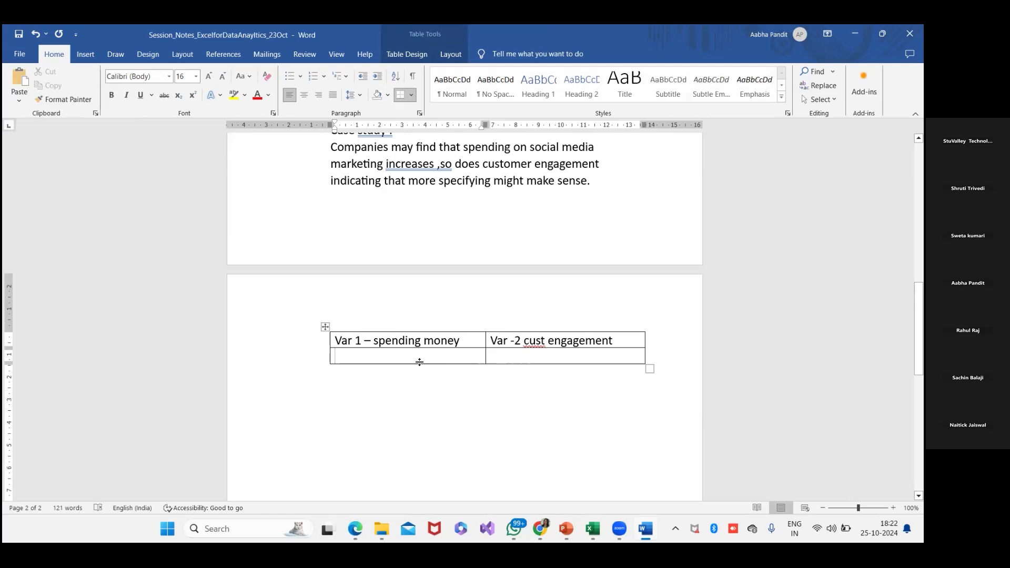
text(Date)
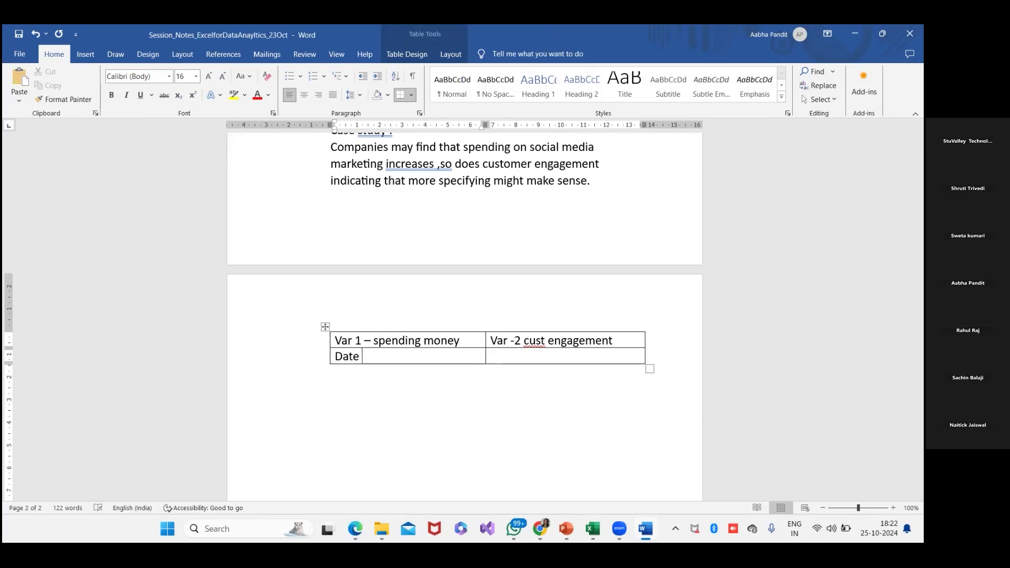
key(BackSpace)
key(BackSpace)
key(BackSpace)
key(BackSpace)
- Fill the first cell of the second row with "Month -jan24" and the spending amount 70000
text(Month -)
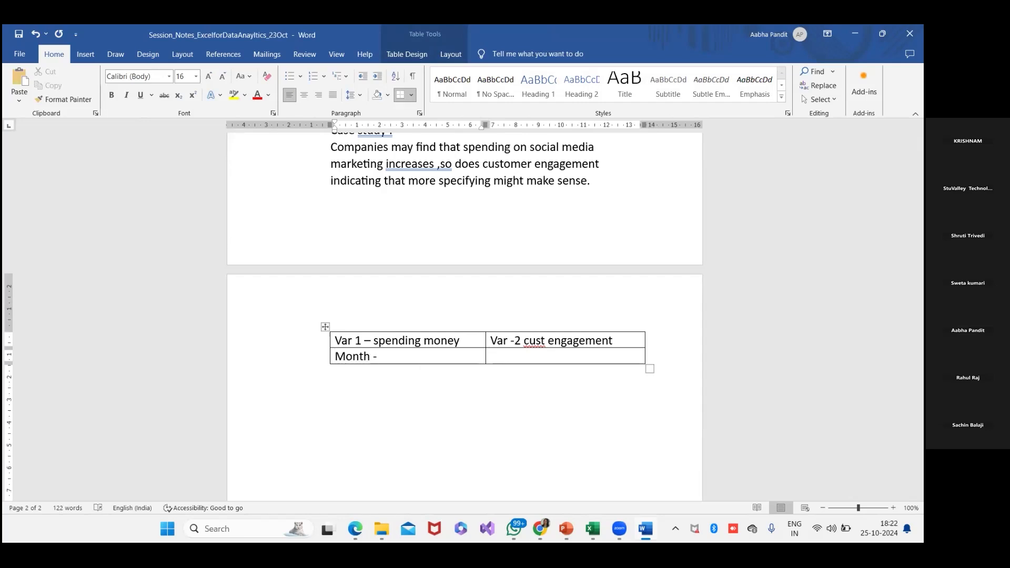
text(oct)
text( 24)
key(BackSpace)
key(BackSpace)
key(BackSpace)
key(BackSpace)
key(BackSpace)
key(BackSpace)
text(jan24)
text(70000)
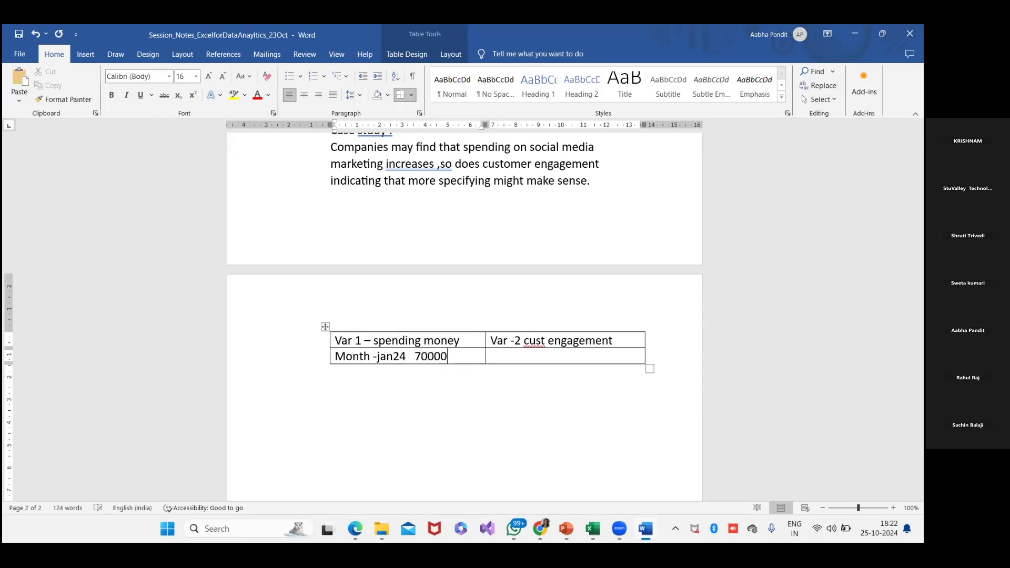
- Enter 230 as the customer engagement for jan24
click(491, 356)
text(230)
- Add a row for "Feb 24" with spending of 40000 and customer engagement of 400
key(Tab)
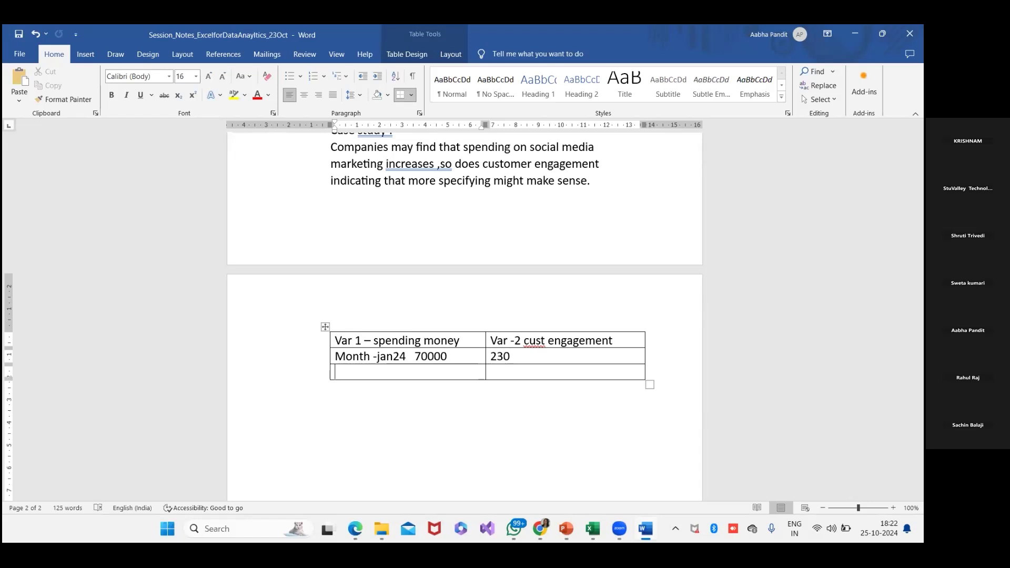
text(feb 24)
key(Tab)
click(403, 372)
text(40000)
key(Tab)
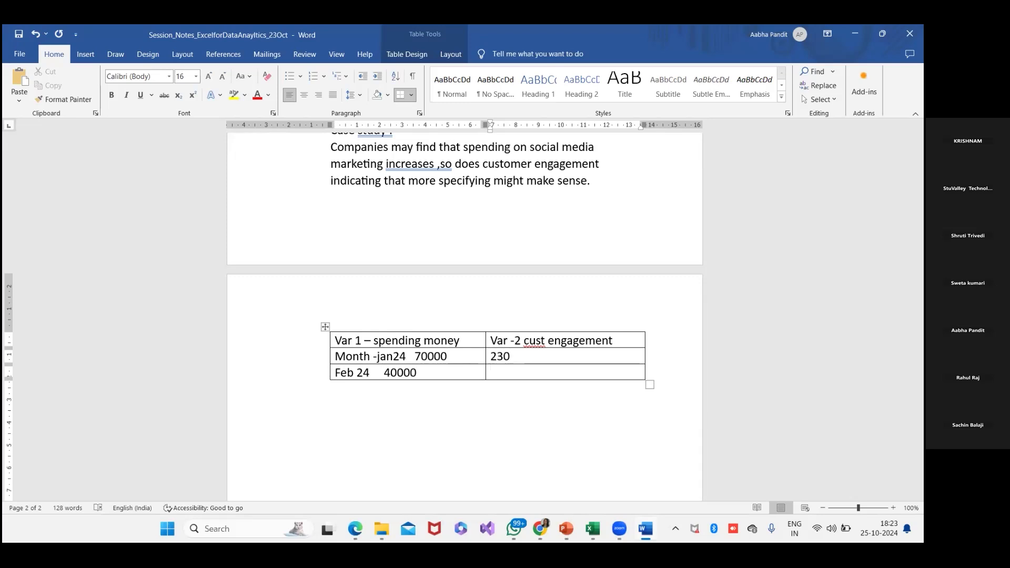
text(400)
- Add a row for "March 24" with spending of 90000 and customer engagement of 650
key(Tab)
text(march 24)
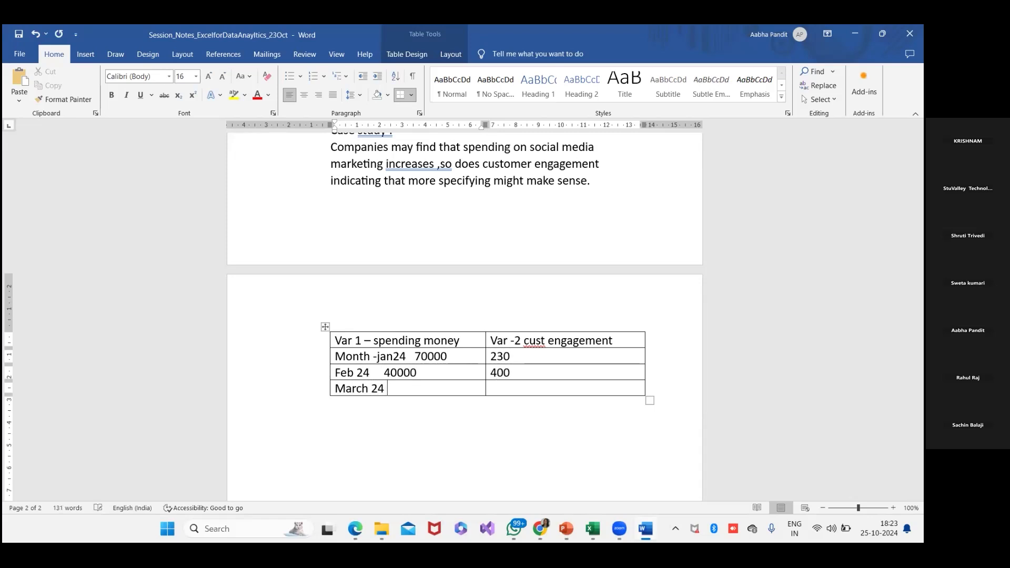
text(  90000)
key(Tab)
text(650)
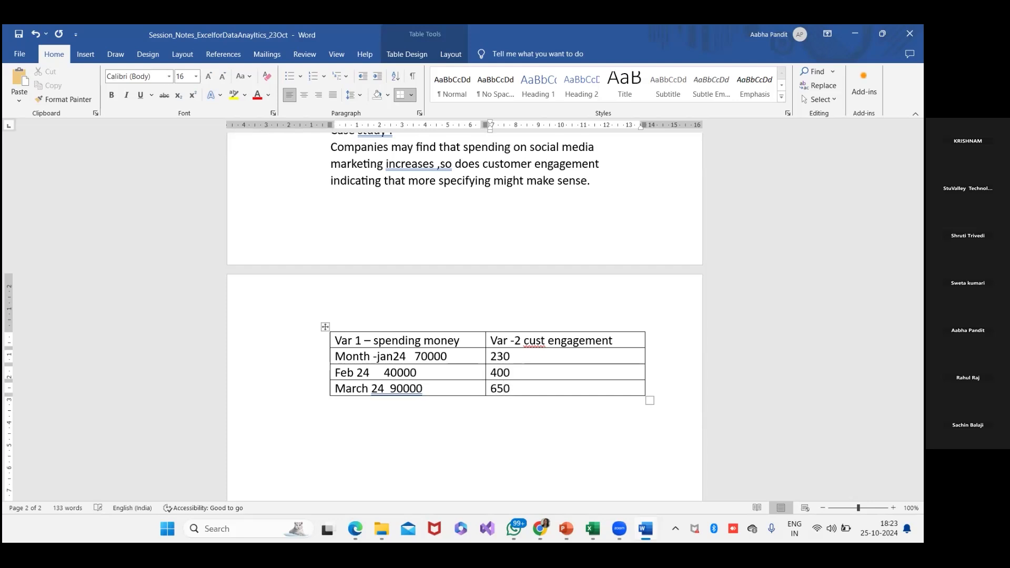
- Add a row for "April 24" with spending of 120000 and customer engagement of 350
key(Tab)
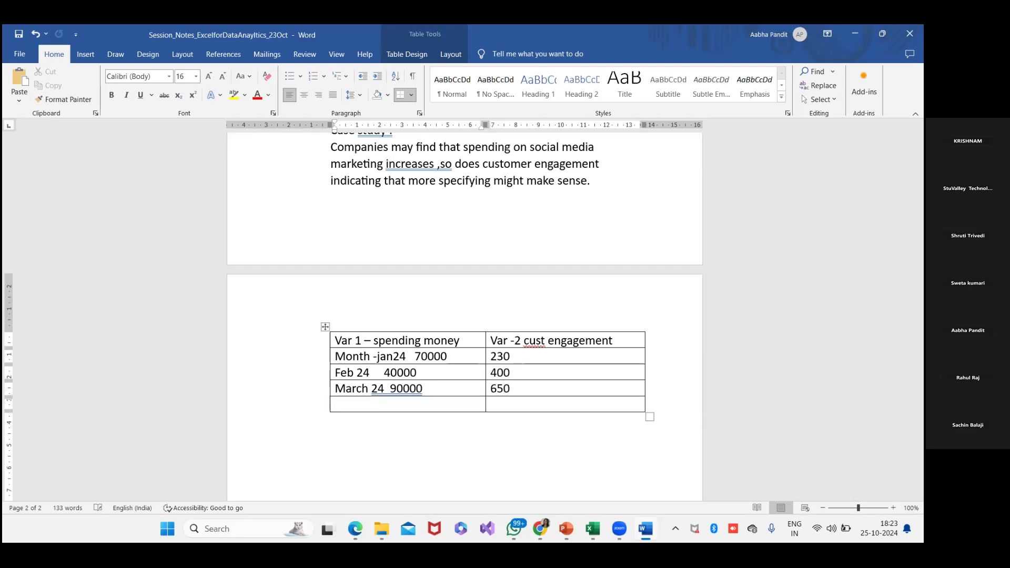
text(april 24 12)
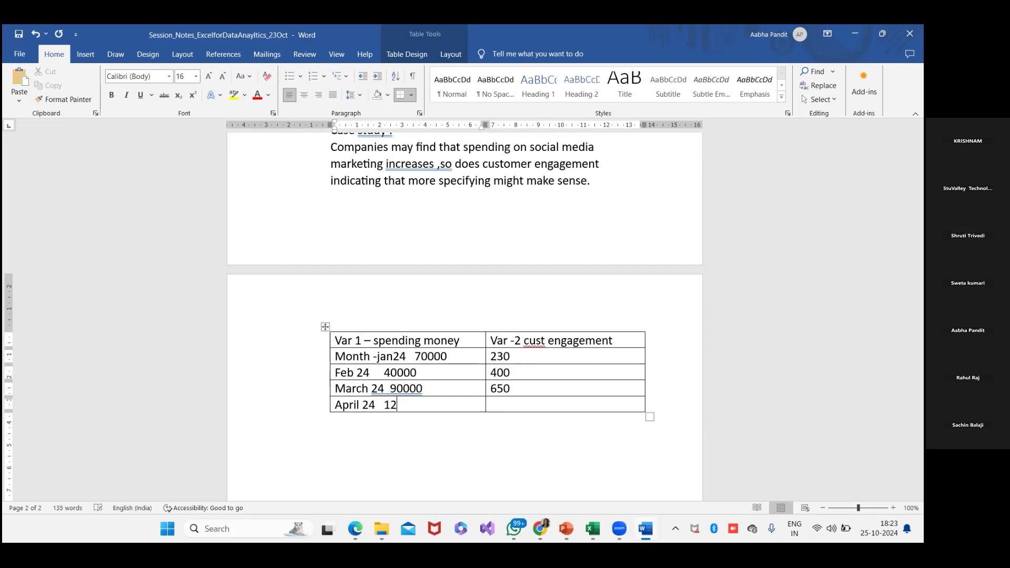
text(0000)
key(Tab)
text(350)
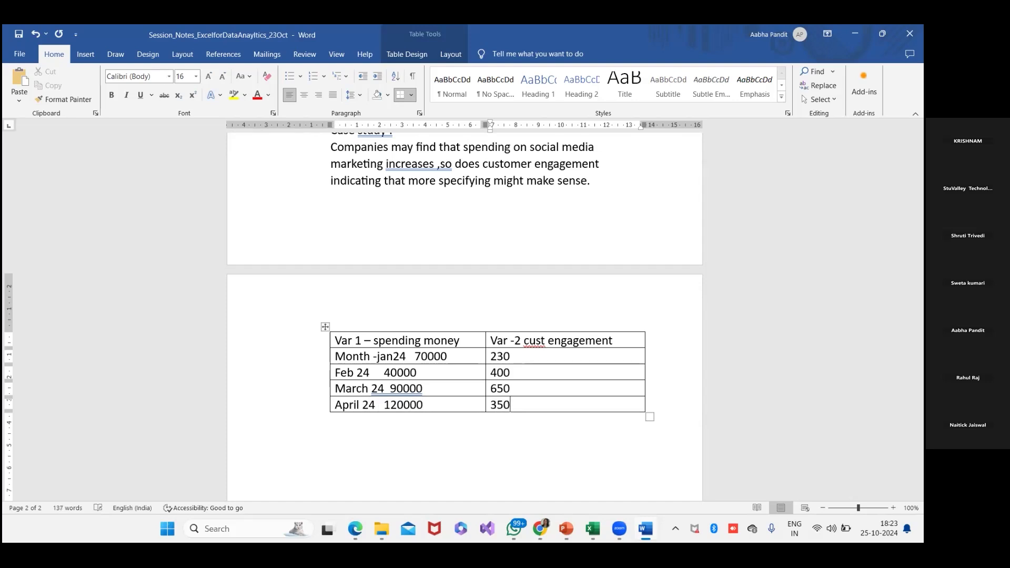
- Add a row for "May" with spending of 100000 and customer engagement of 450
key(Tab)
text(May)
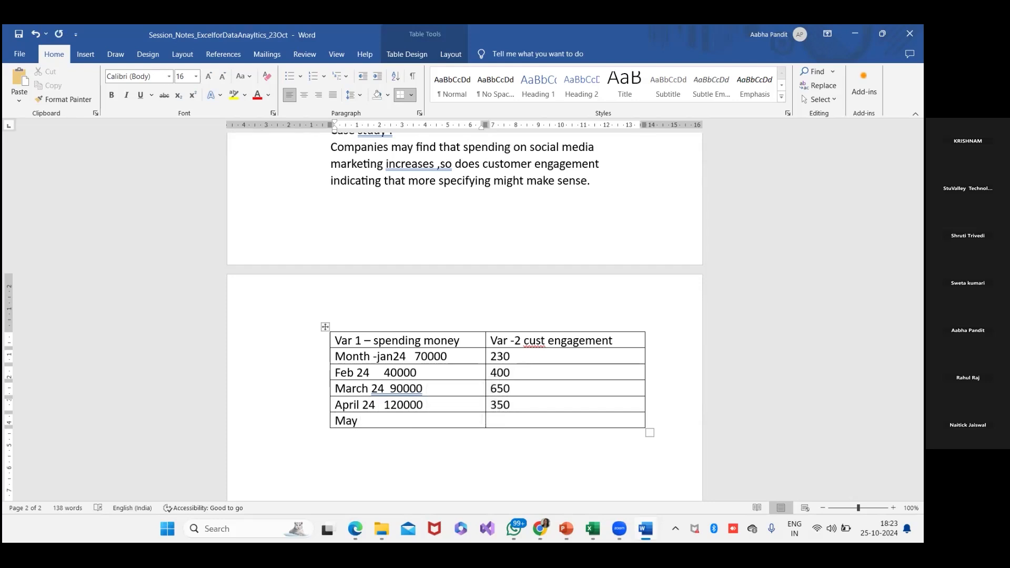
text( 100000)
click(491, 420)
text(450)
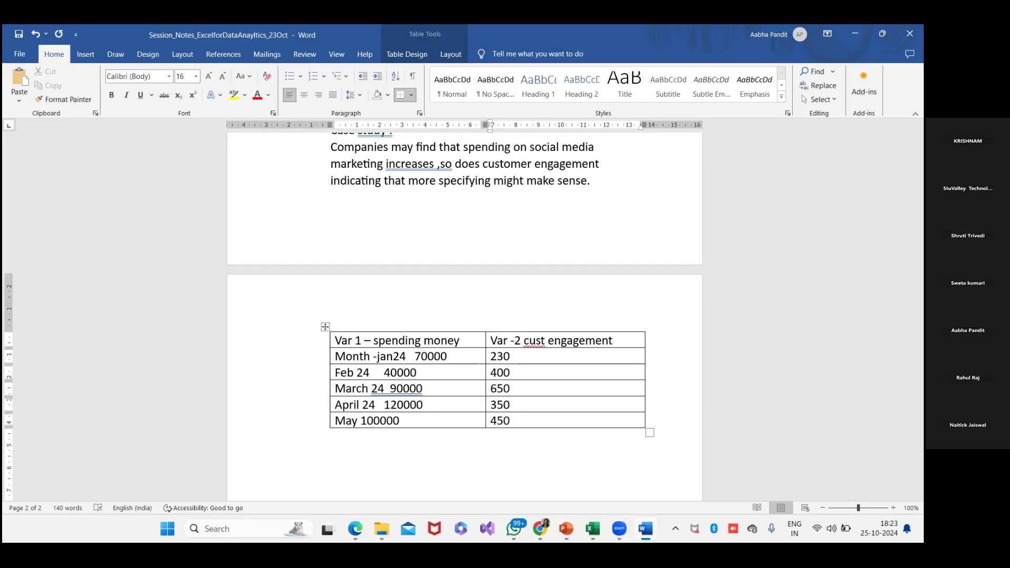
key(Return)
key(BackSpace)
- Add two more rows labelled "Jun" and "Jul" without entering any amounts
key(Tab)
text(Jun)
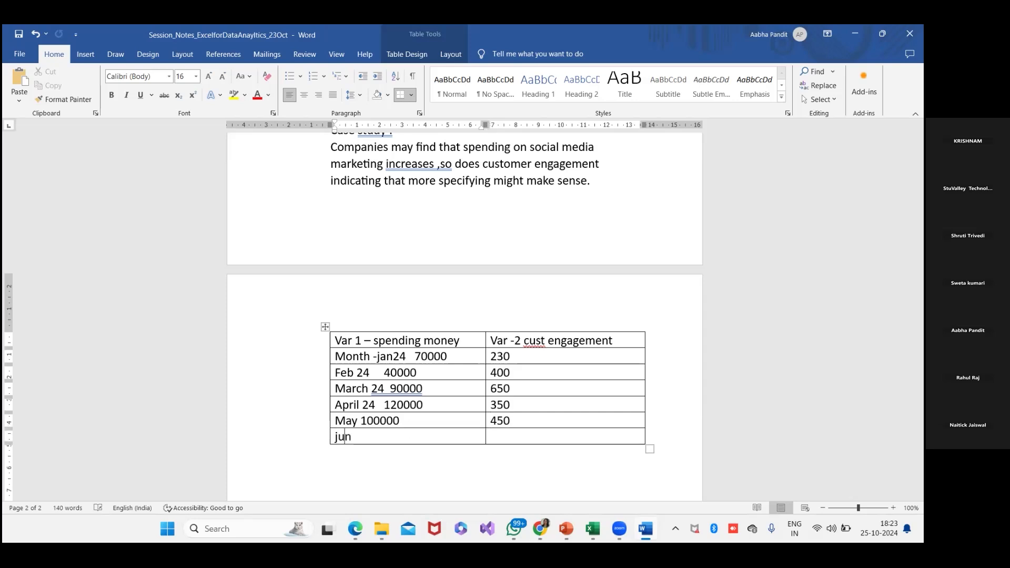
key(Tab)
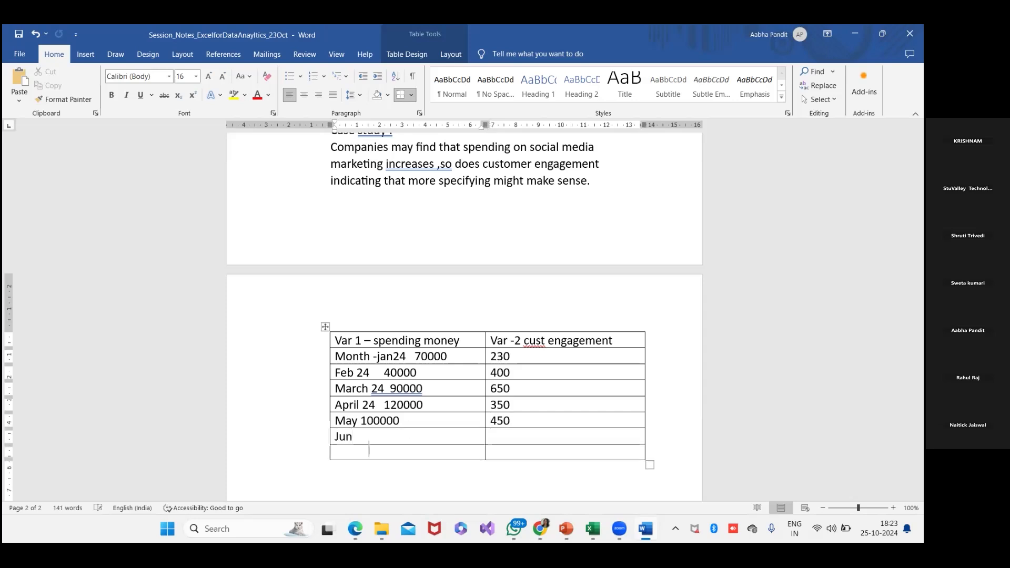
text(Jul)
scroll(463, 356, down, 3)
key(Tab)
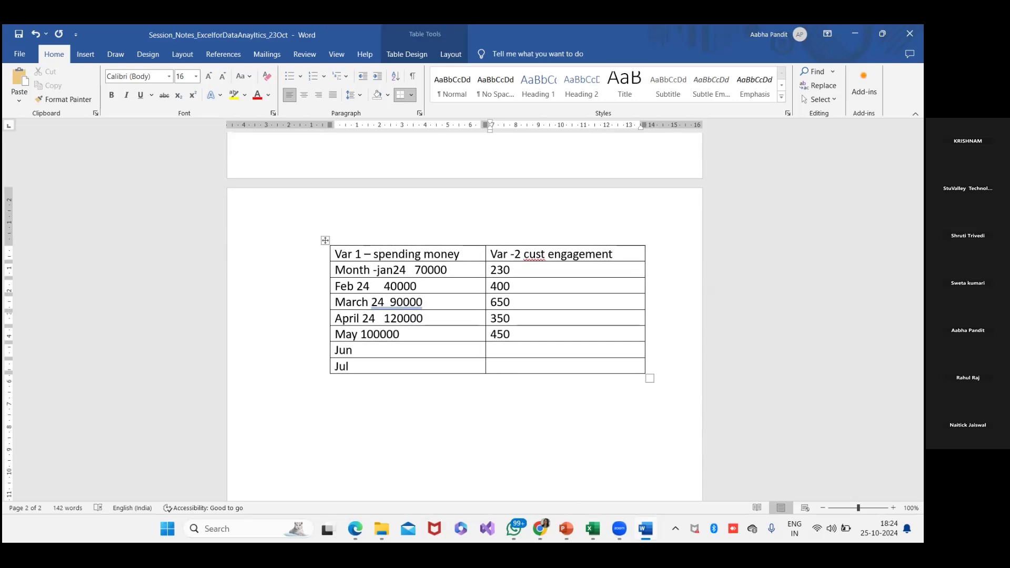
- Switch to the Descriptive-Statistics-Excel-Template workbook in Excel
mouse_move(593, 529)
click(593, 528)
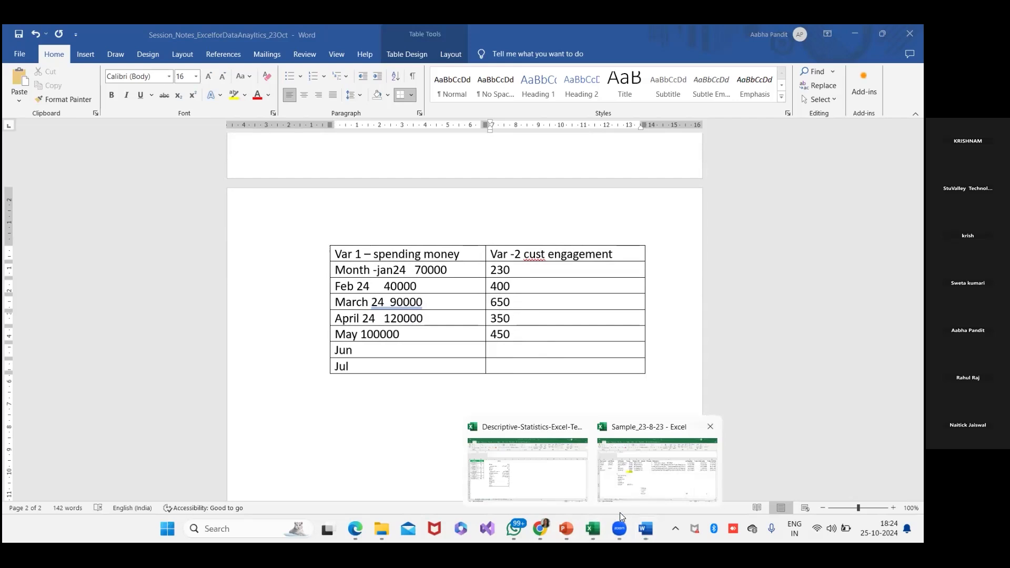
click(558, 392)
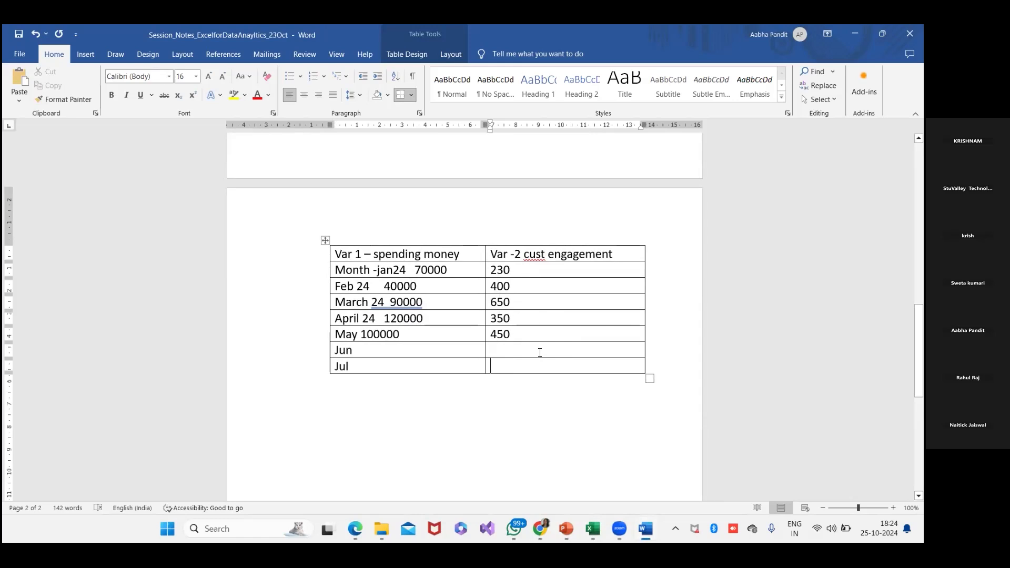
mouse_move(592, 527)
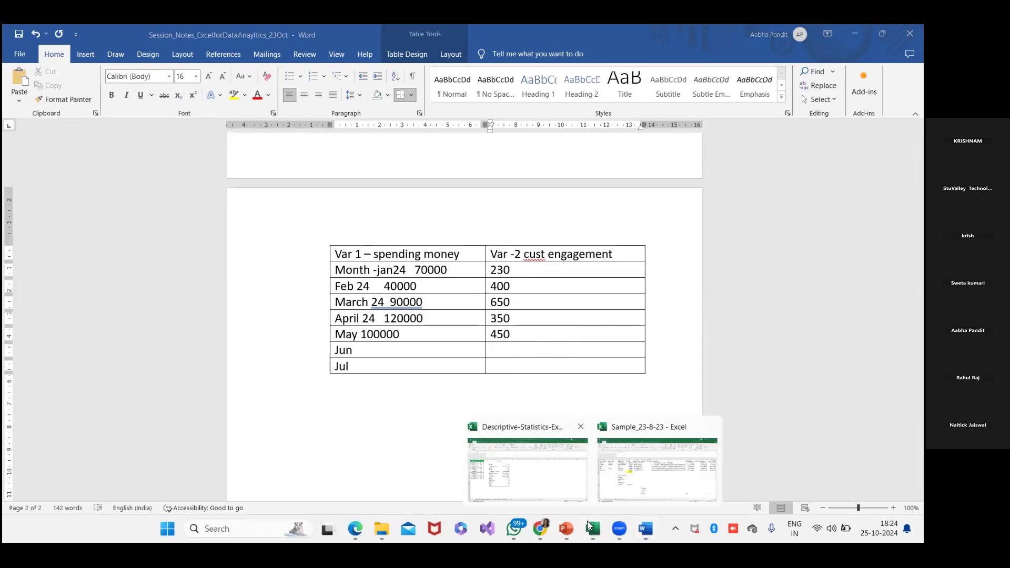
click(511, 462)
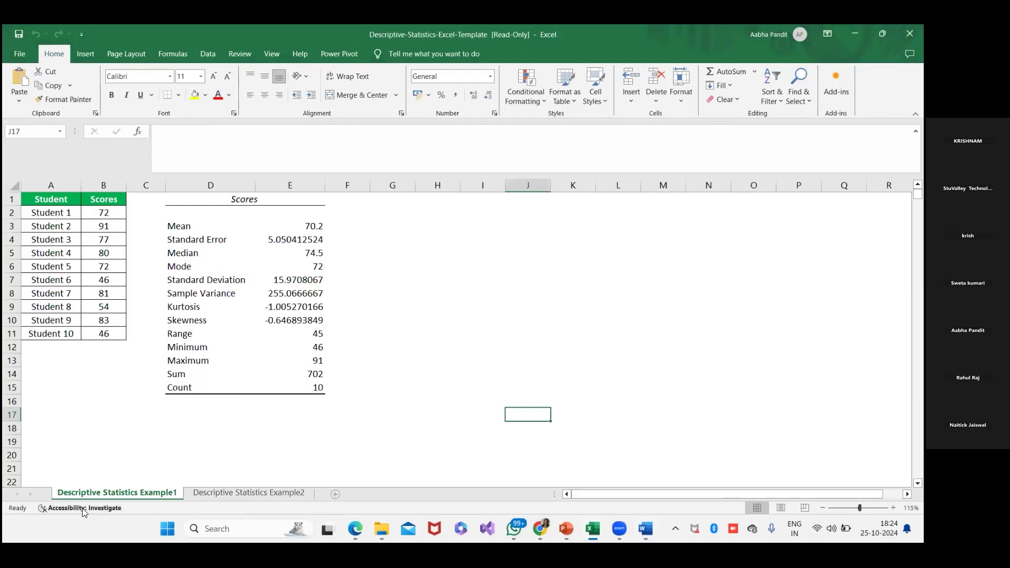
- On a new blank worksheet, enter the headings "Spend on Social Media" in A2 and "Customer" in B2
click(45, 212)
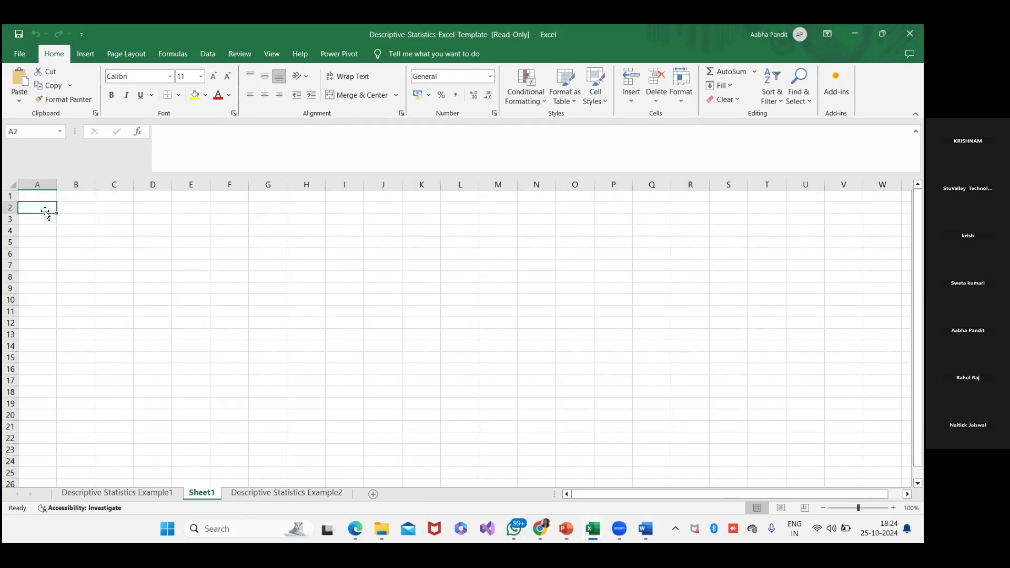
text(Spend on Social Media)
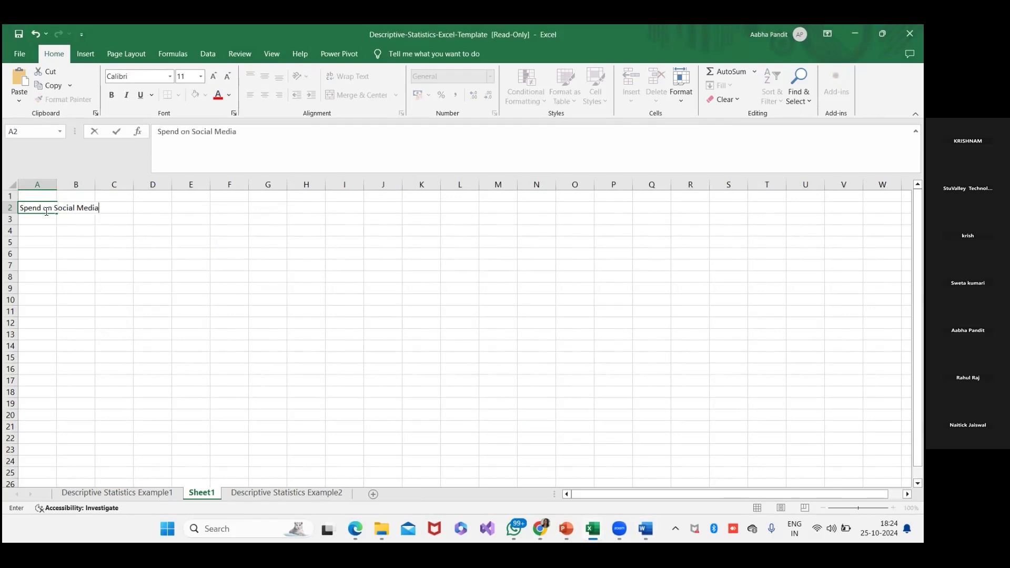
key(Tab)
text(Cu)
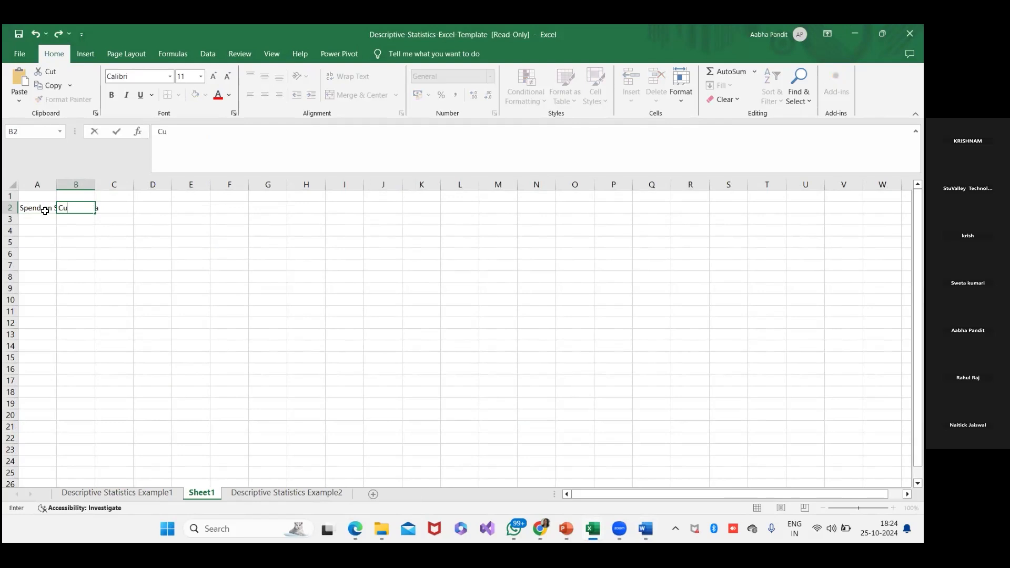
text(stomer)
- Widen columns A and B so that both headings fit
click(85, 254)
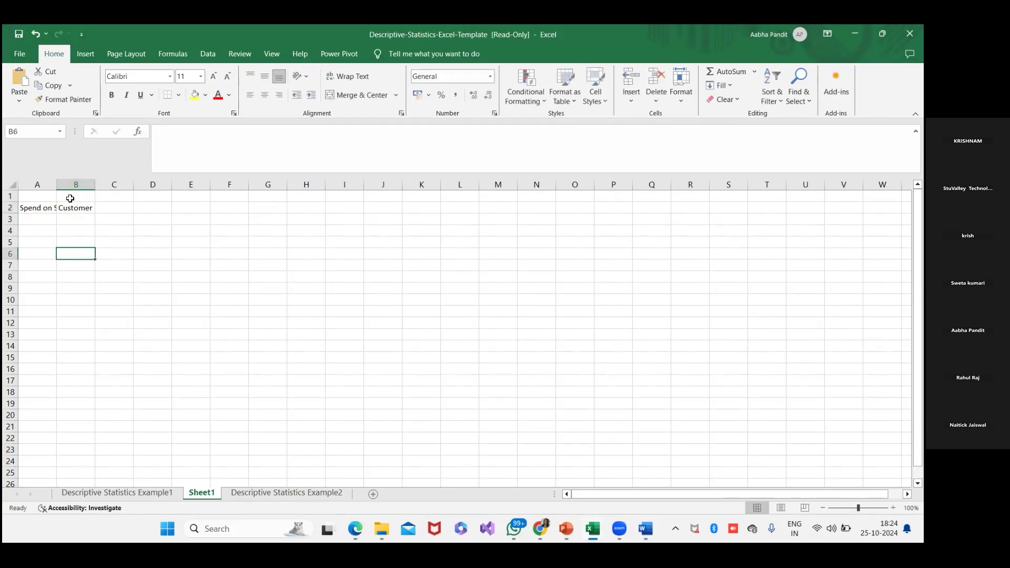
drag(56, 185, 168, 184)
click(93, 217)
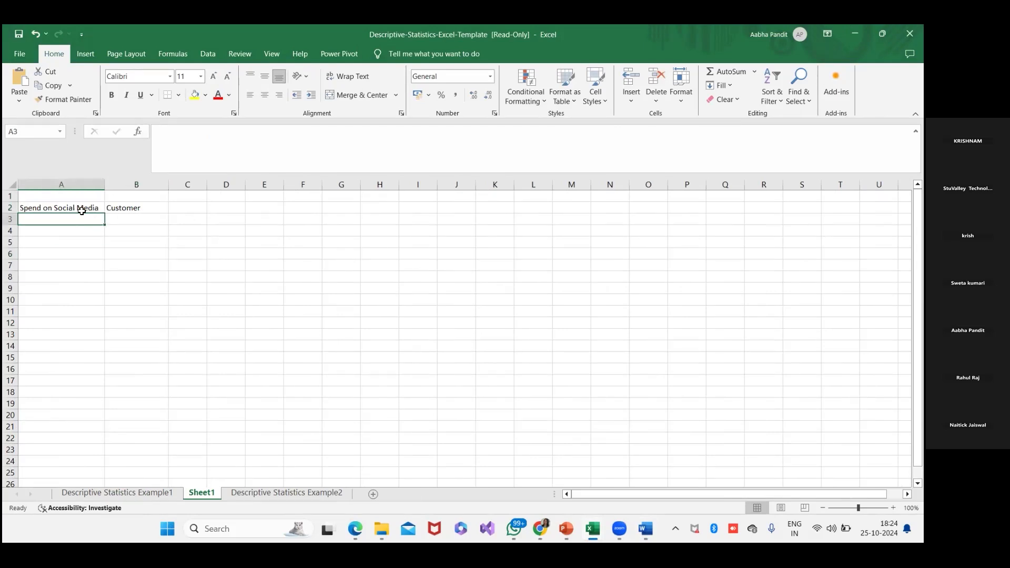
key(alt+Tab)
key(alt+Tab)
click(64, 207)
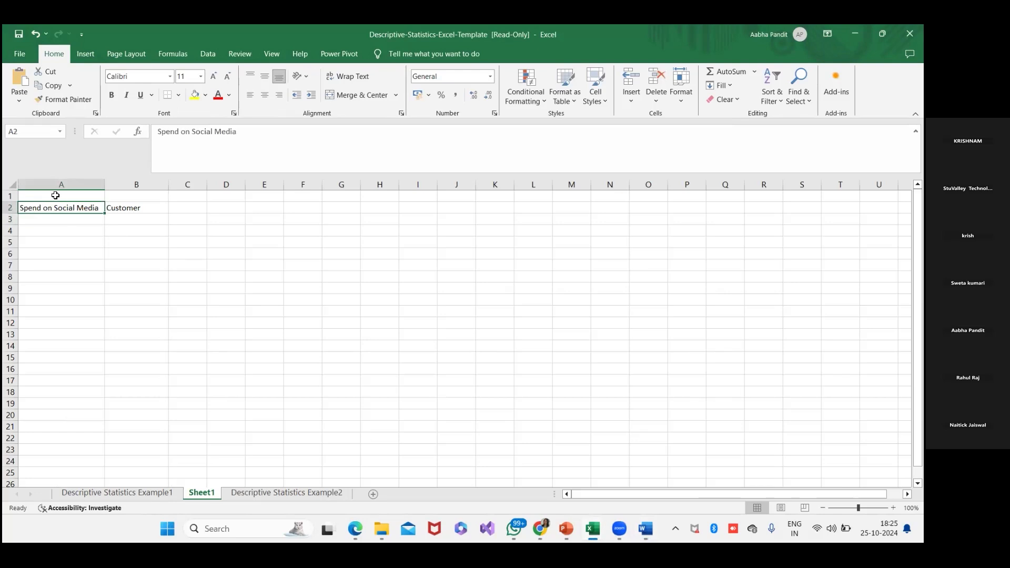
click(55, 185)
click(219, 276)
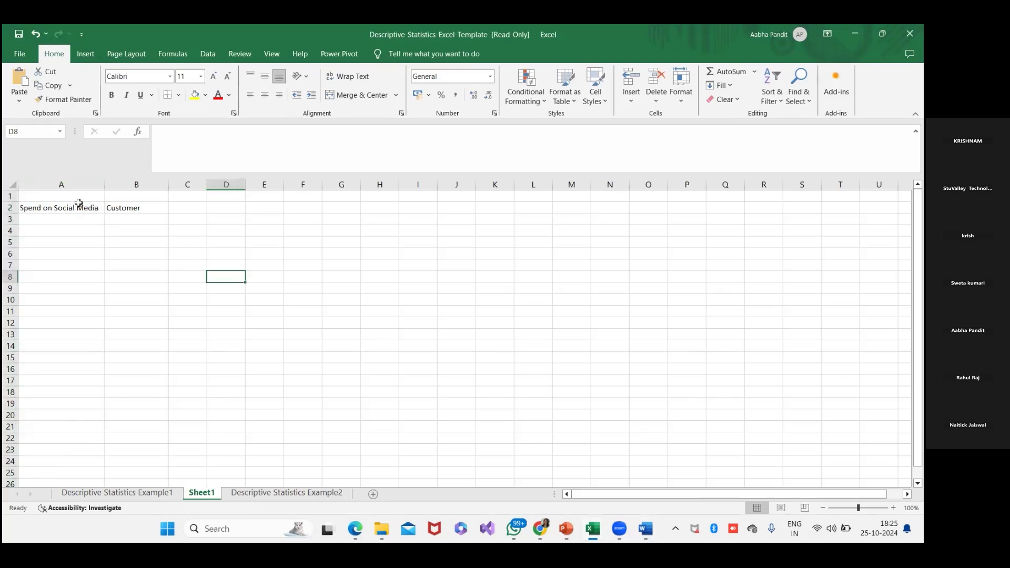
- Enter 70000 in A3 as the first amount under "Spend on Social Media"
click(70, 218)
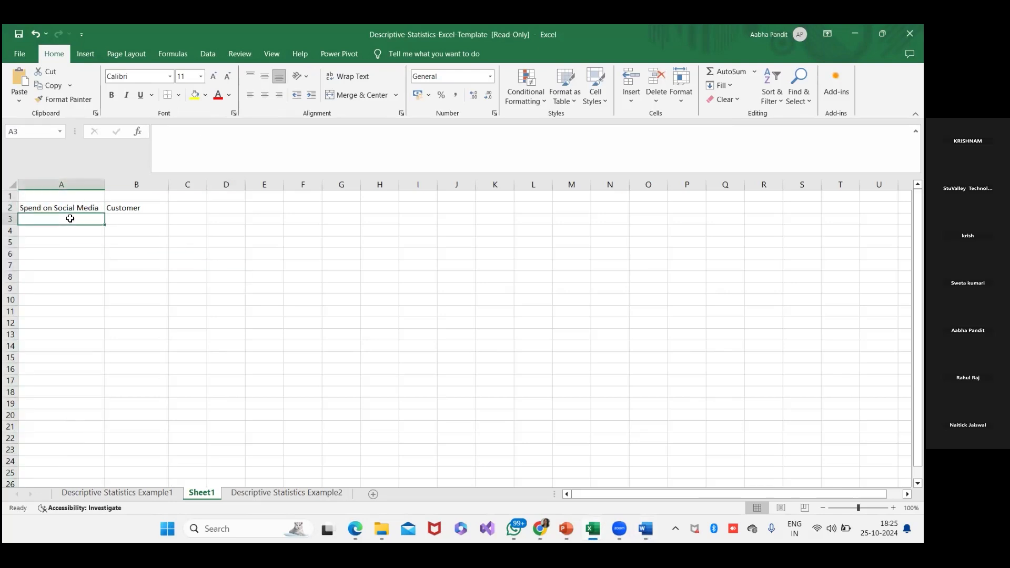
text(7)
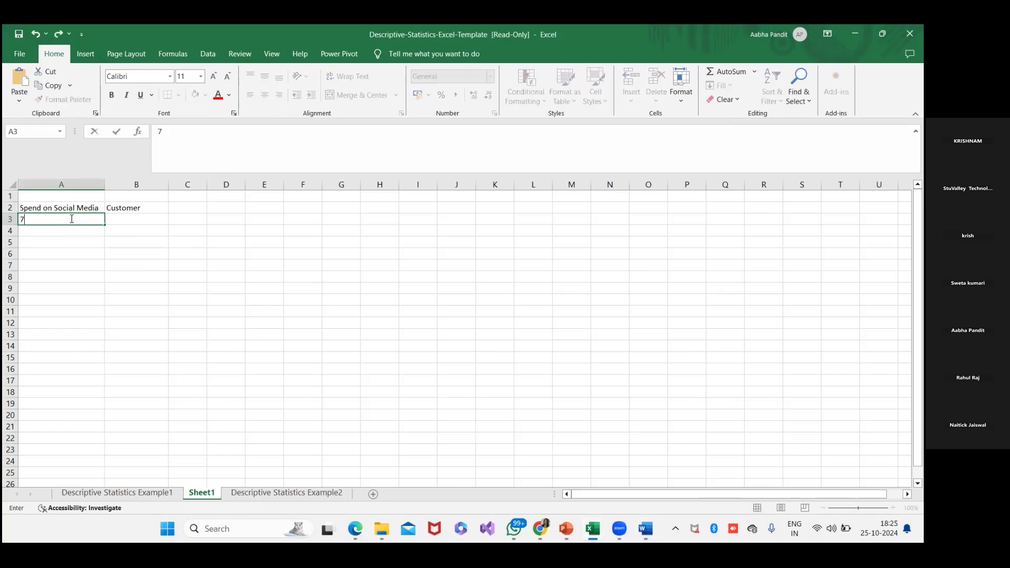
text(0000)
key(Tab)
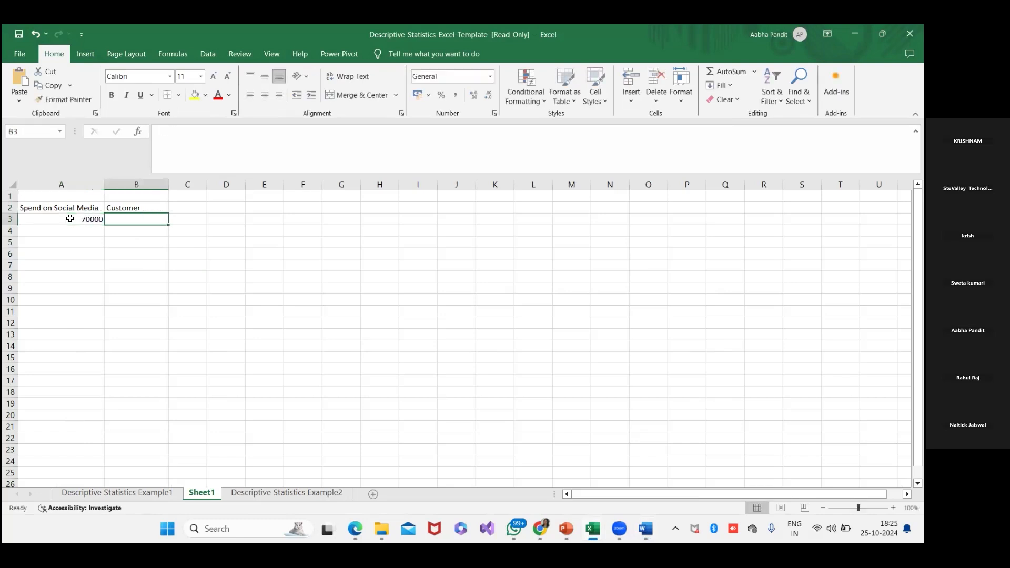
- Enter 230 in B3 as the customer figure for the 70000 spend, checking the source table in Word
key(alt+Tab)
- Copy the second record from the Word table into row 4: spend 40000 and customer 400
key(alt+Tab)
text(230)
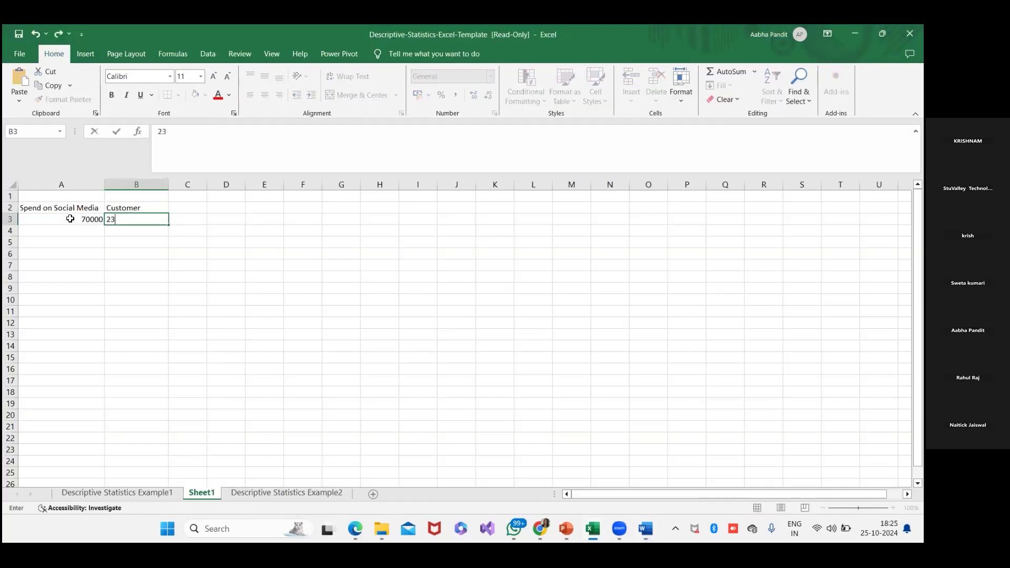
key(Return)
key(alt+Tab)
key(alt+Tab)
text(4000)
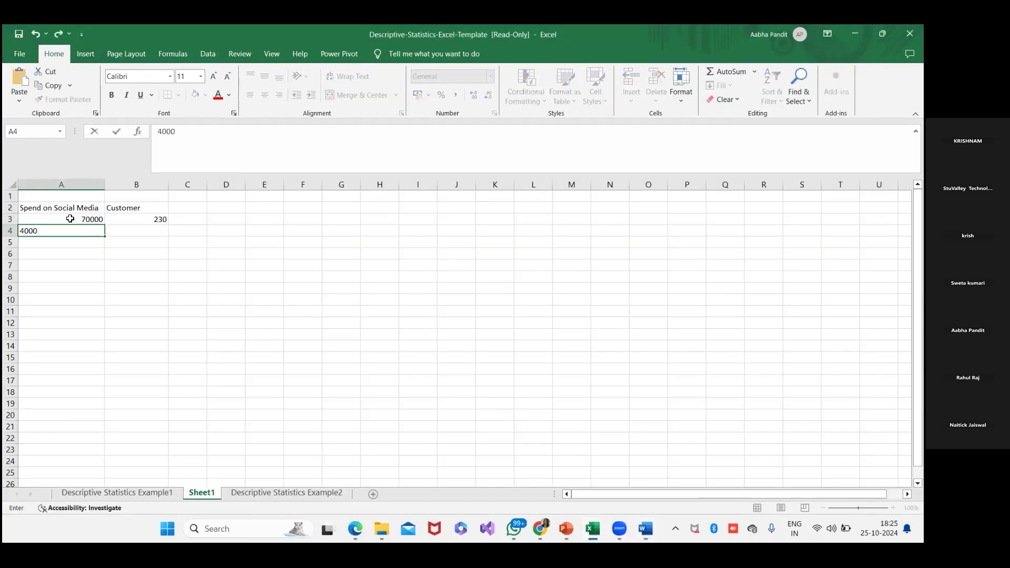
text(0)
key(Tab)
key(alt+Tab)
key(alt+Tab)
text(400)
key(Return)
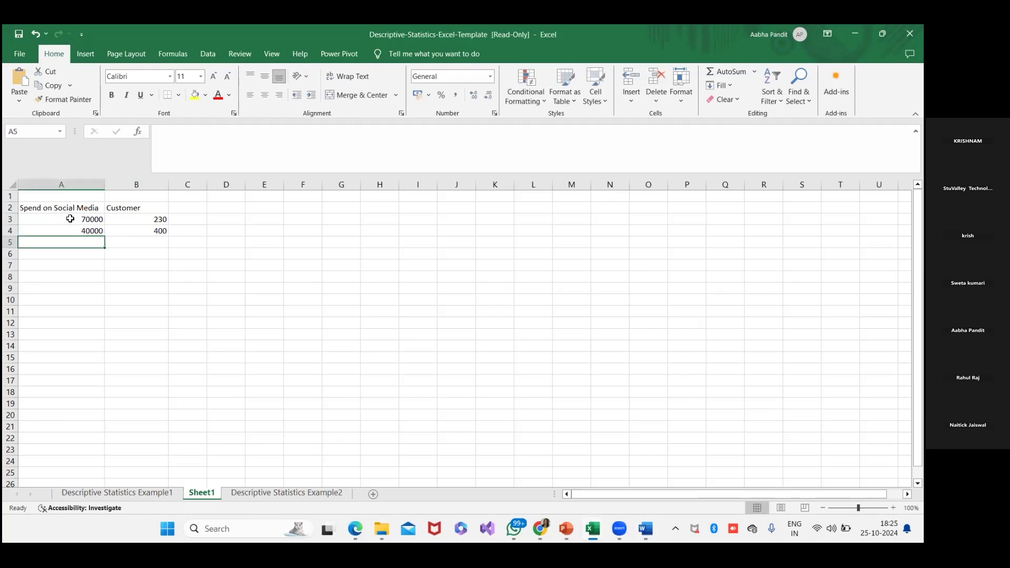
- Copy the third record from the Word table into row 5: spend 90000 and customer 450
key(alt+Tab)
key(alt+Tab)
text(90000)
key(Tab)
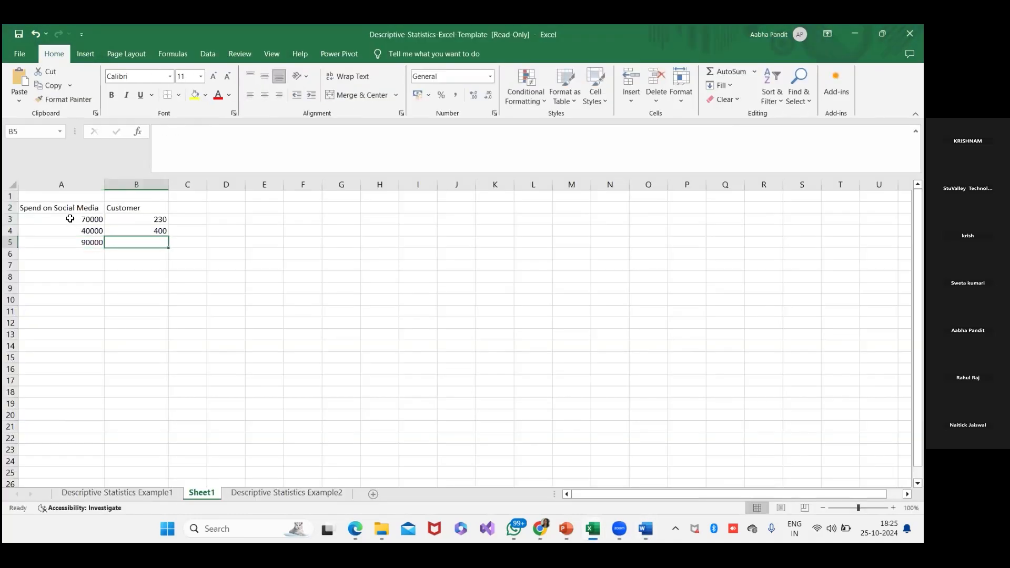
text(450)
key(Return)
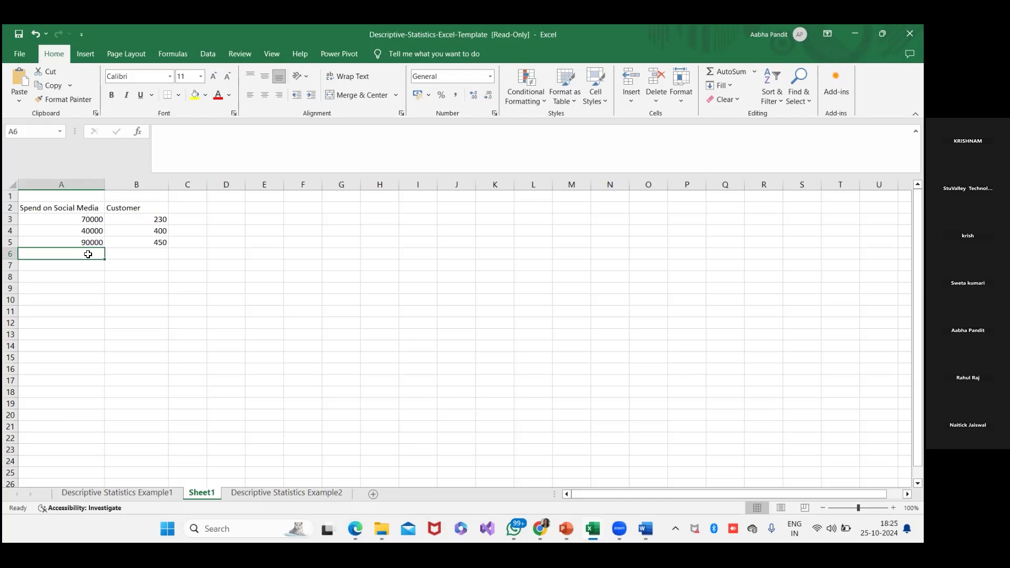
- Add a fourth record in row 6 with spend 120000 and customer 600
text(12)
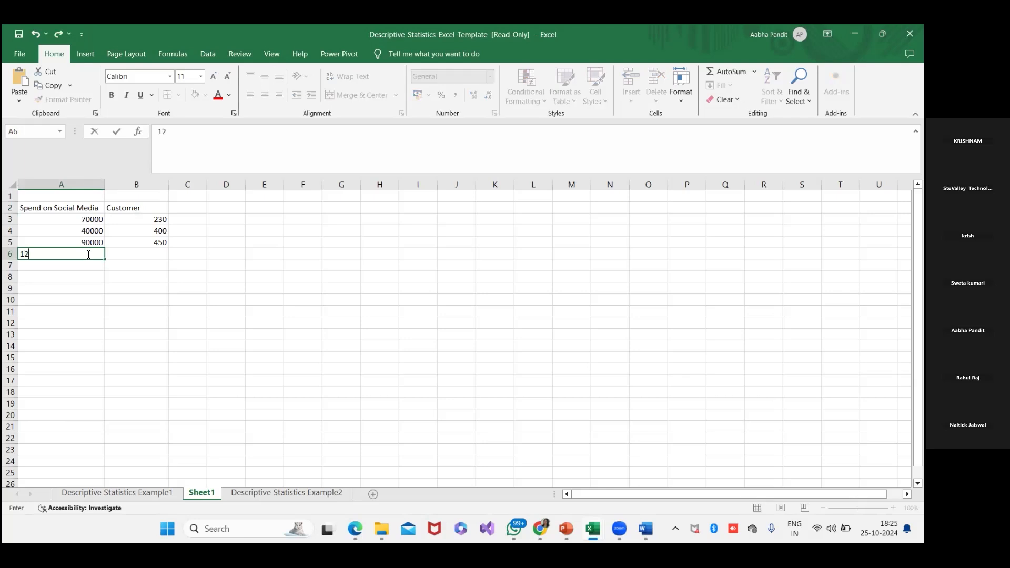
text(0000)
key(Tab)
text(600)
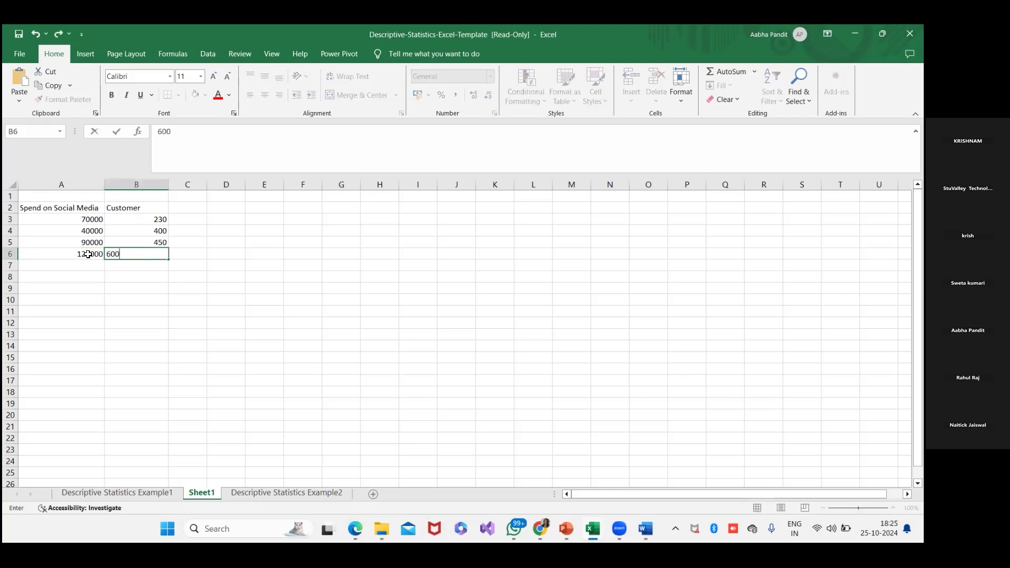
key(Return)
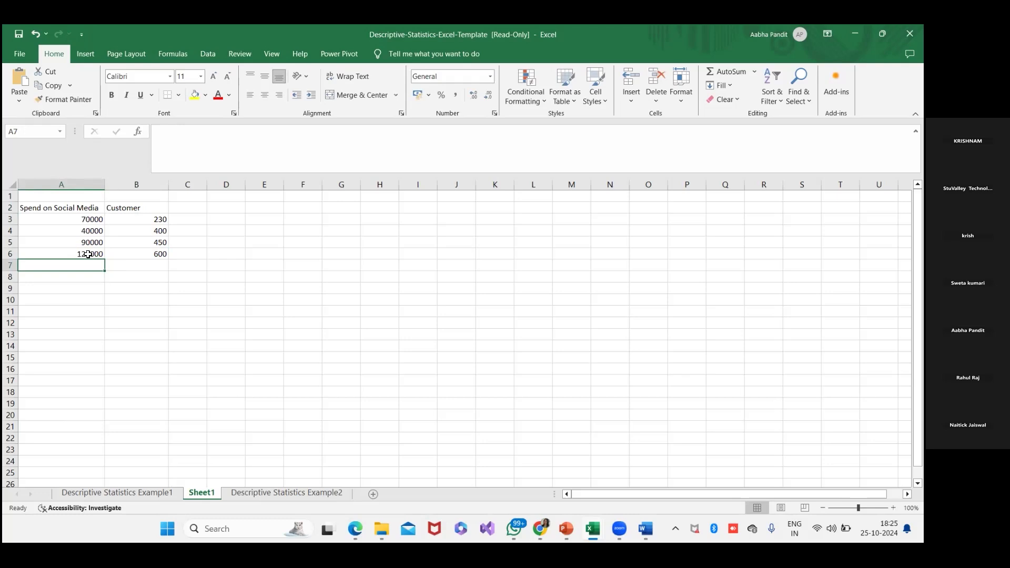
- Add a fifth record in row 7 with spend 75000 and customer 455
text(75000)
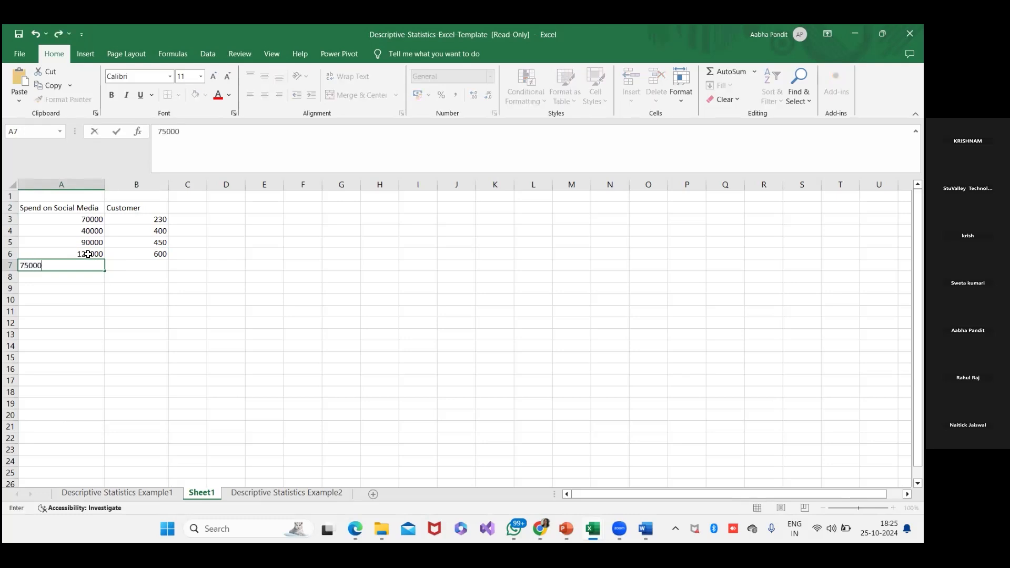
key(Tab)
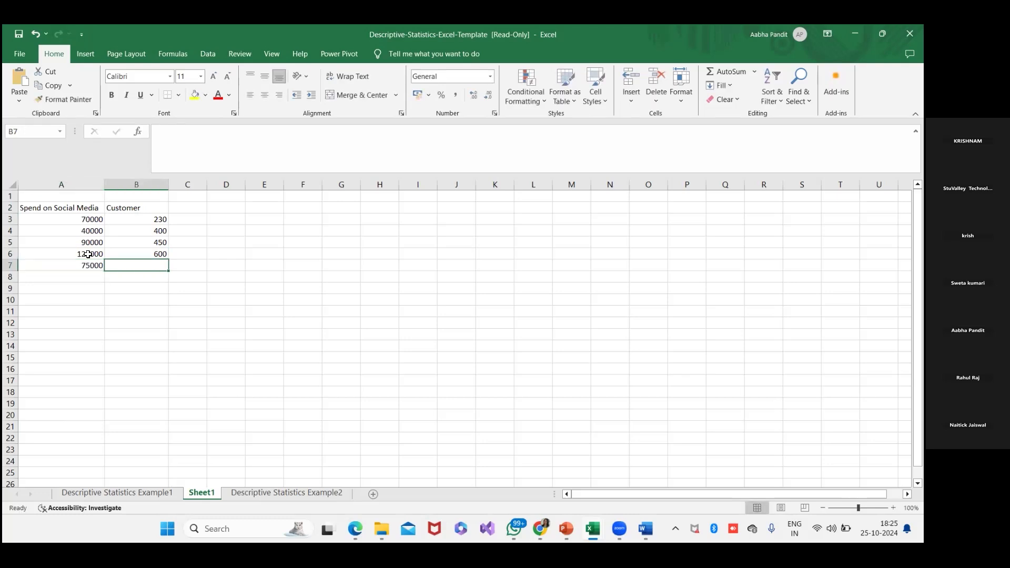
text(455)
key(Return)
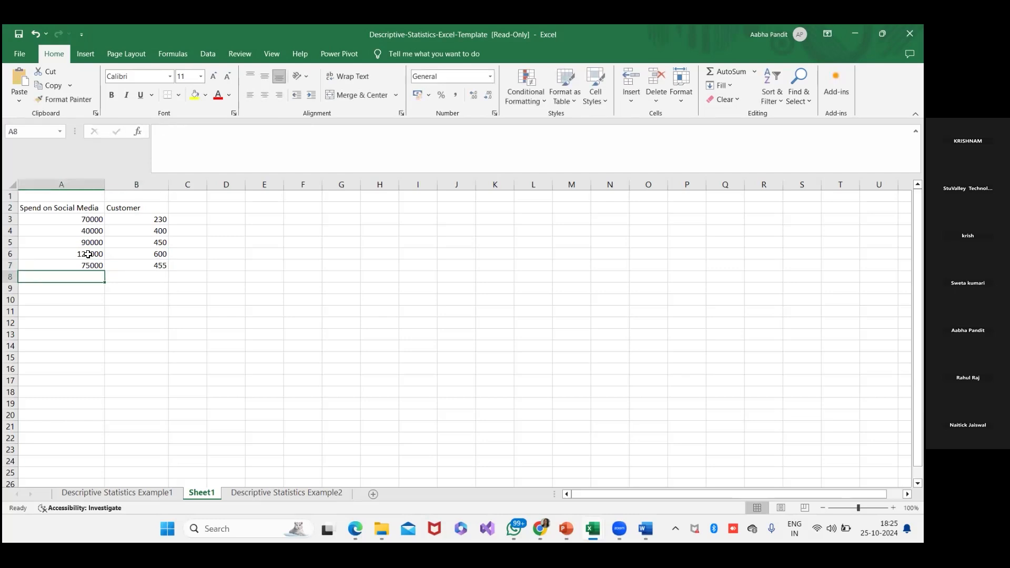
- Add a sixth record in row 8 with spend 30000 and customer 350
text(3)
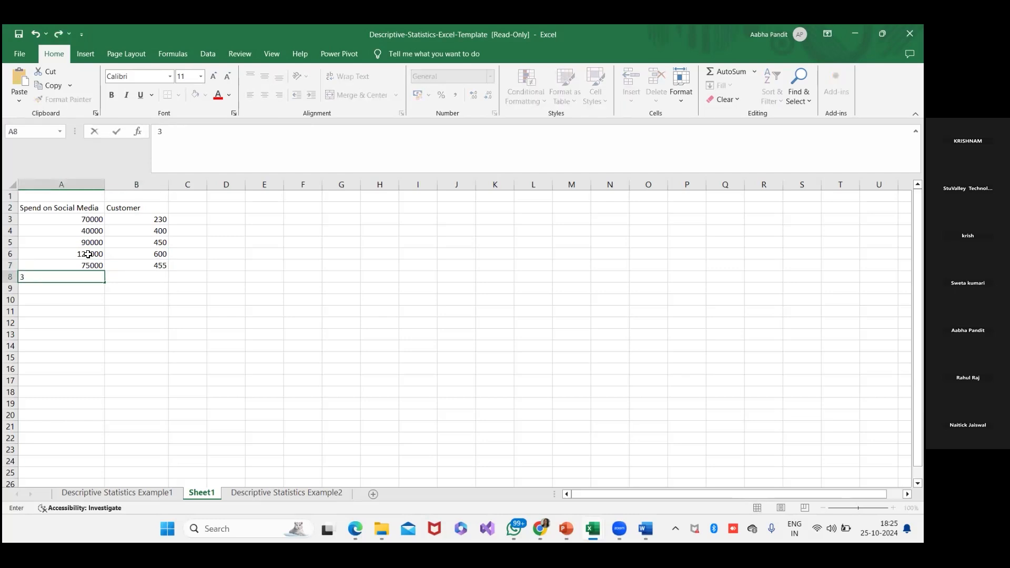
text(0000)
key(Tab)
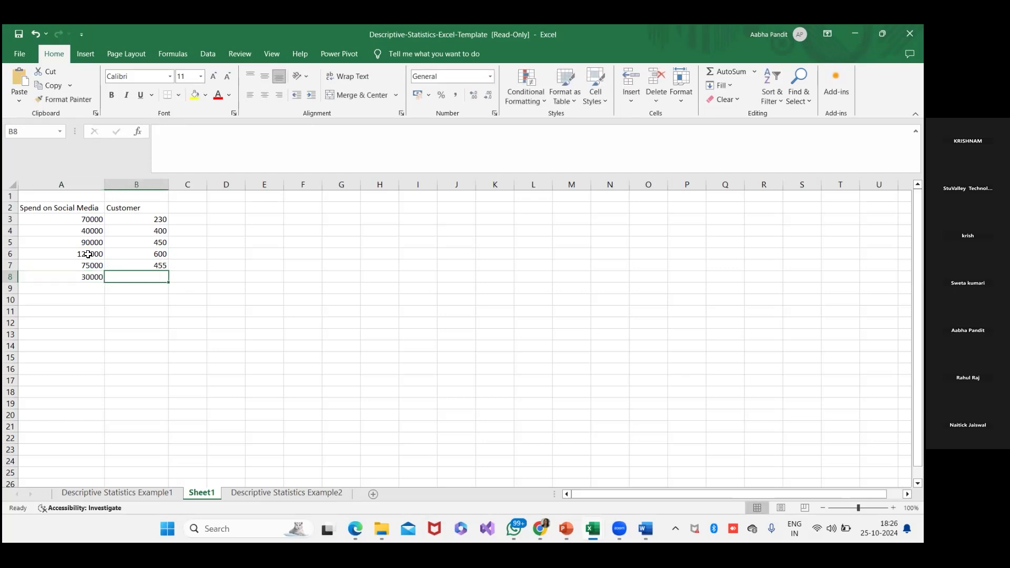
text(350)
key(Return)
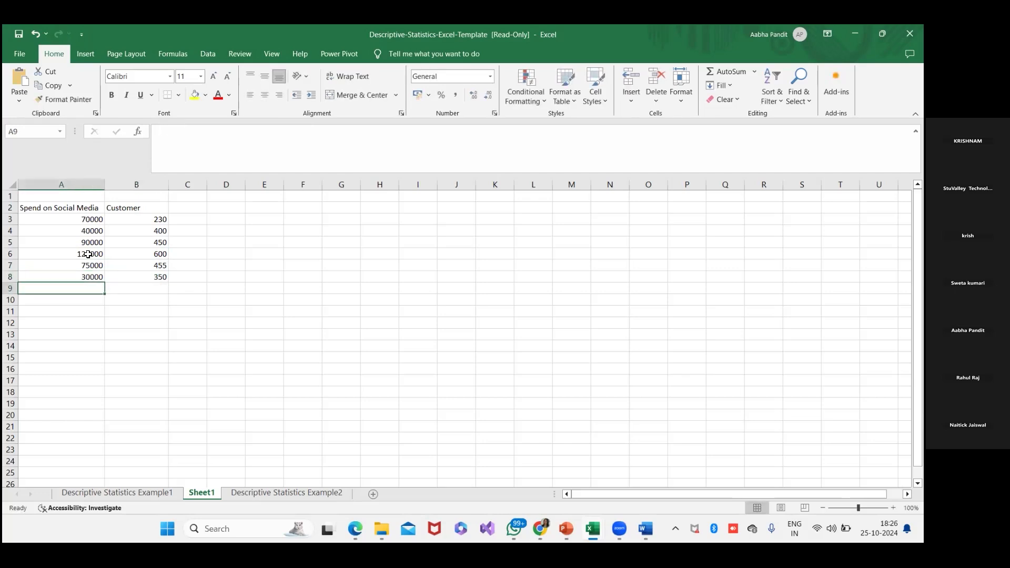
- Add a seventh record in row 9 with spend 68000 and customer 560
text(6)
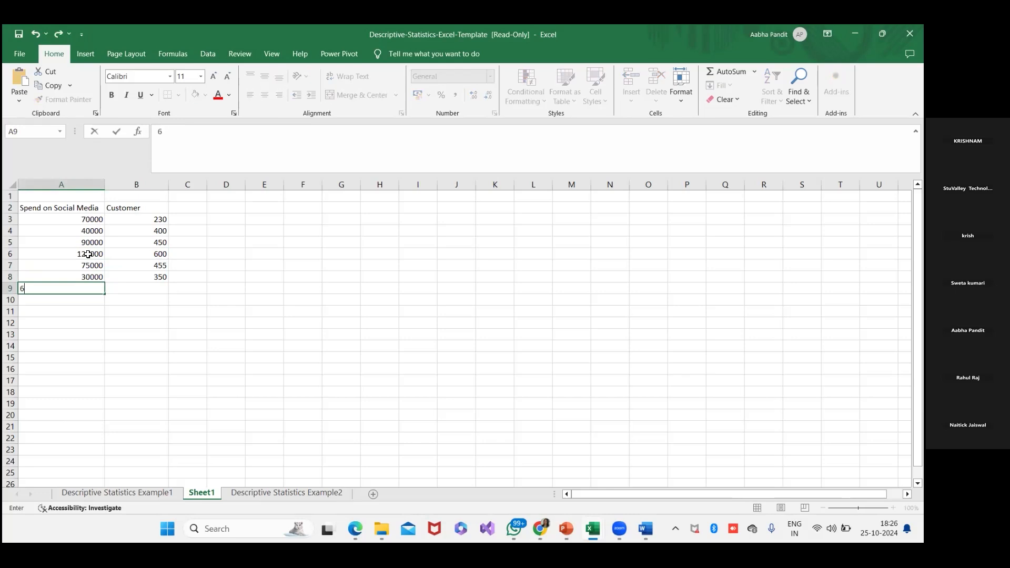
text(8000)
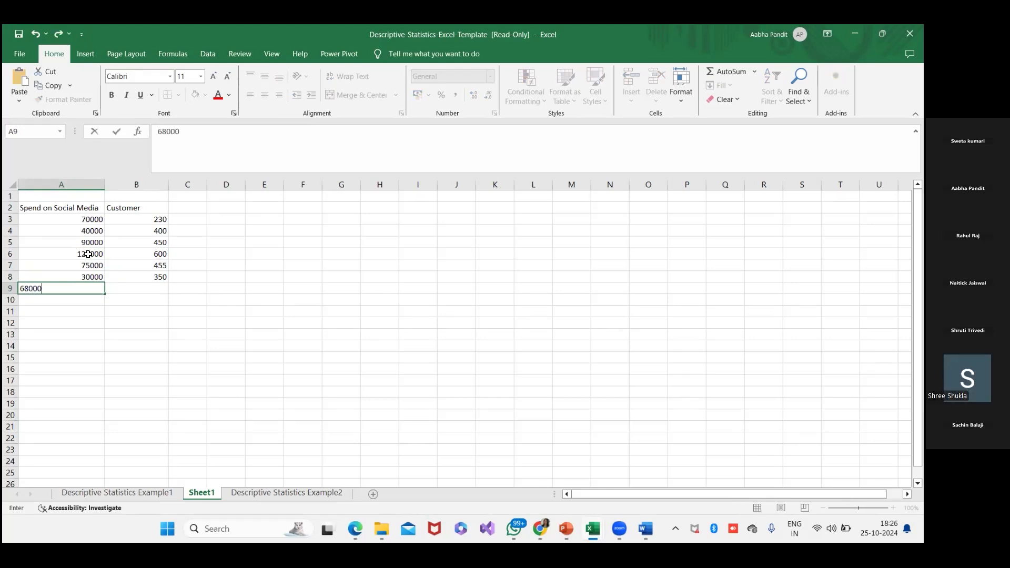
key(Tab)
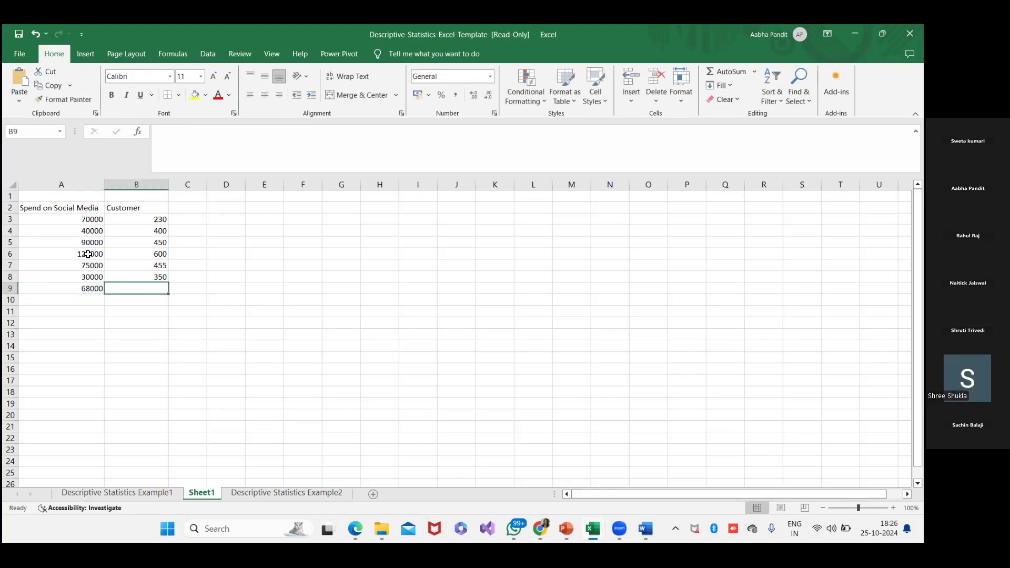
text(560)
key(Return)
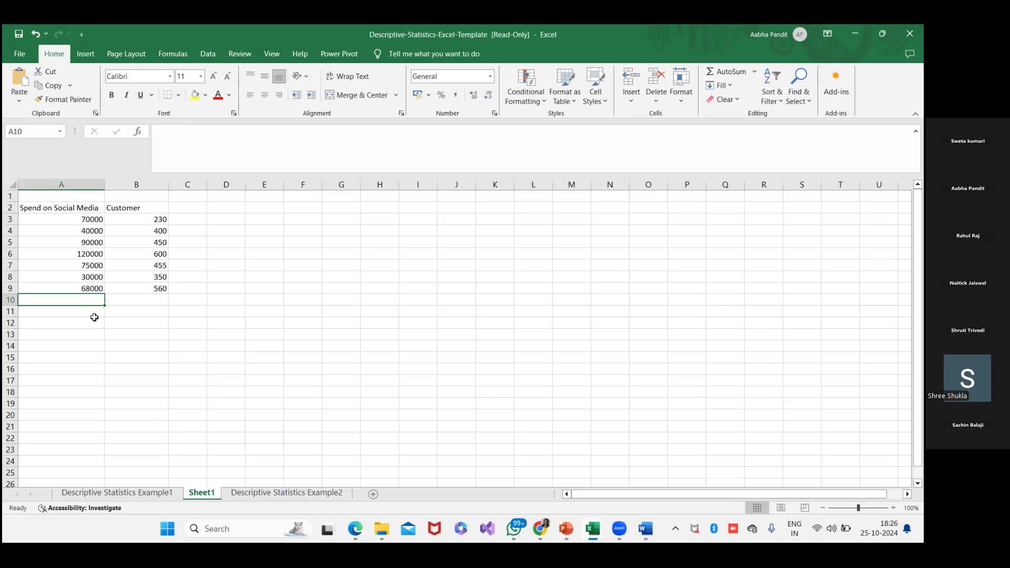
- Go through the spend amounts in A3 to A9 one by one to review the records entered
click(146, 297)
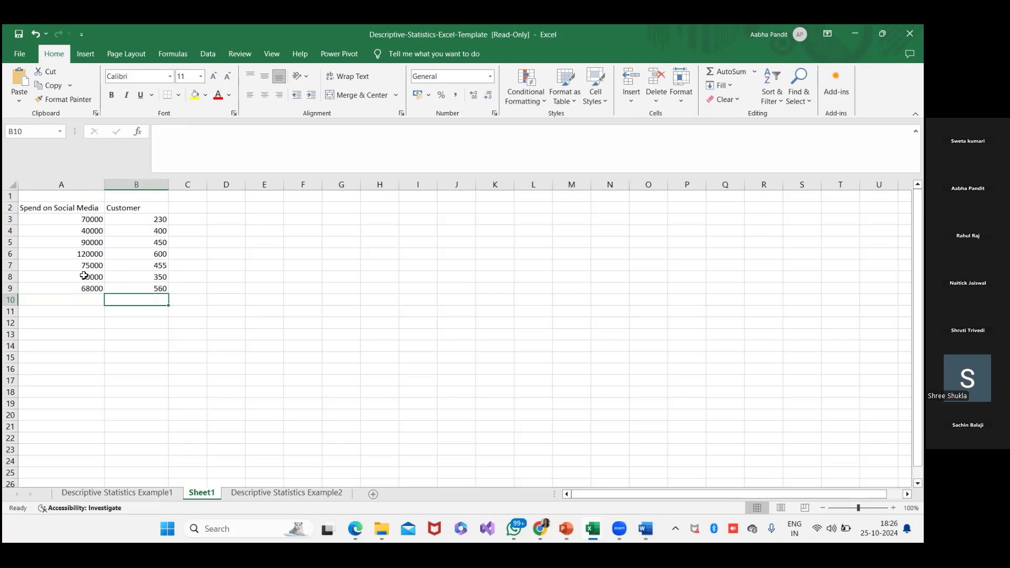
click(91, 219)
click(93, 230)
click(91, 242)
click(91, 254)
click(91, 265)
click(91, 277)
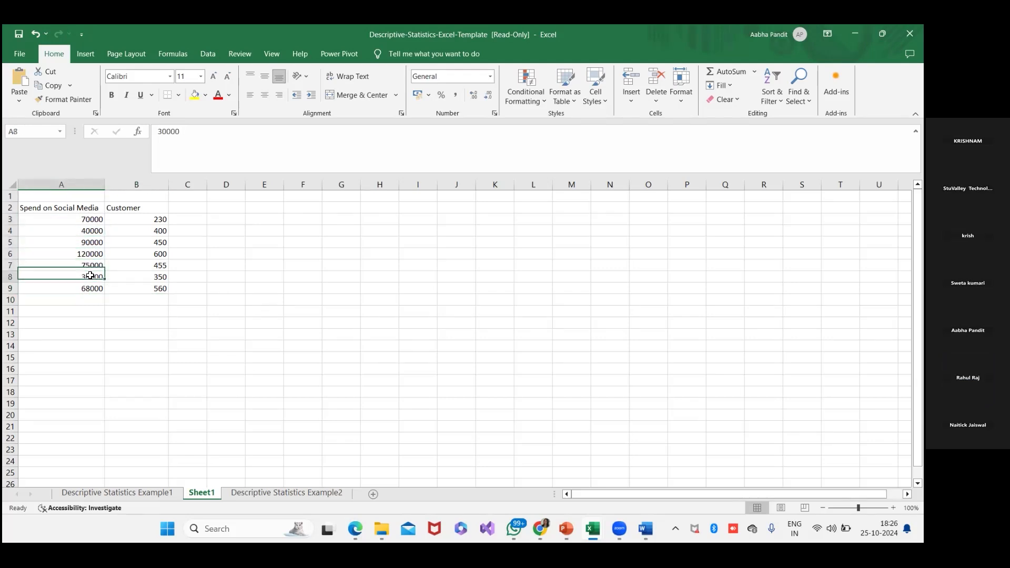
click(91, 288)
- Add an eighth record in row 10 with spend 76000 and customer 340
click(89, 299)
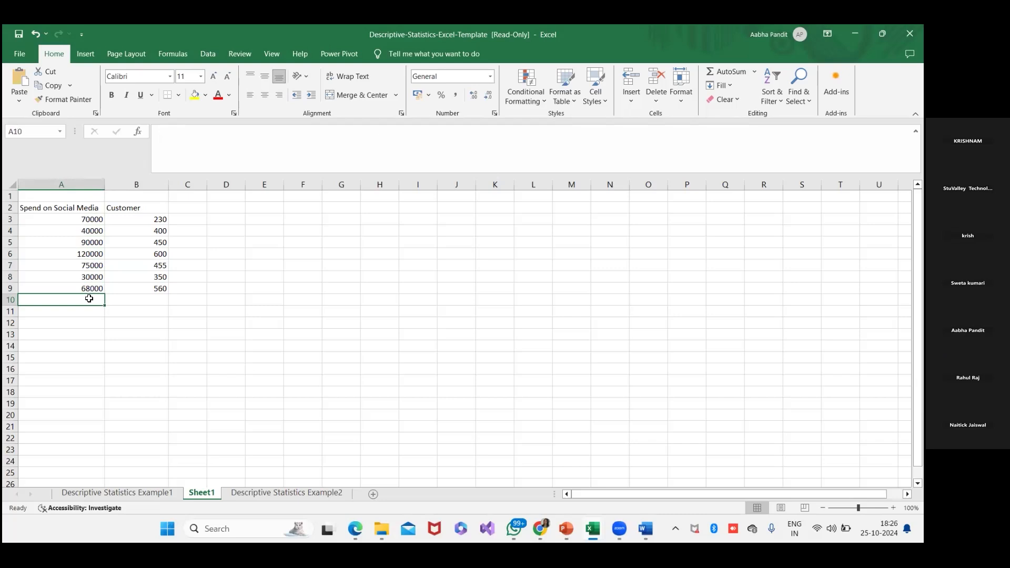
text(76000)
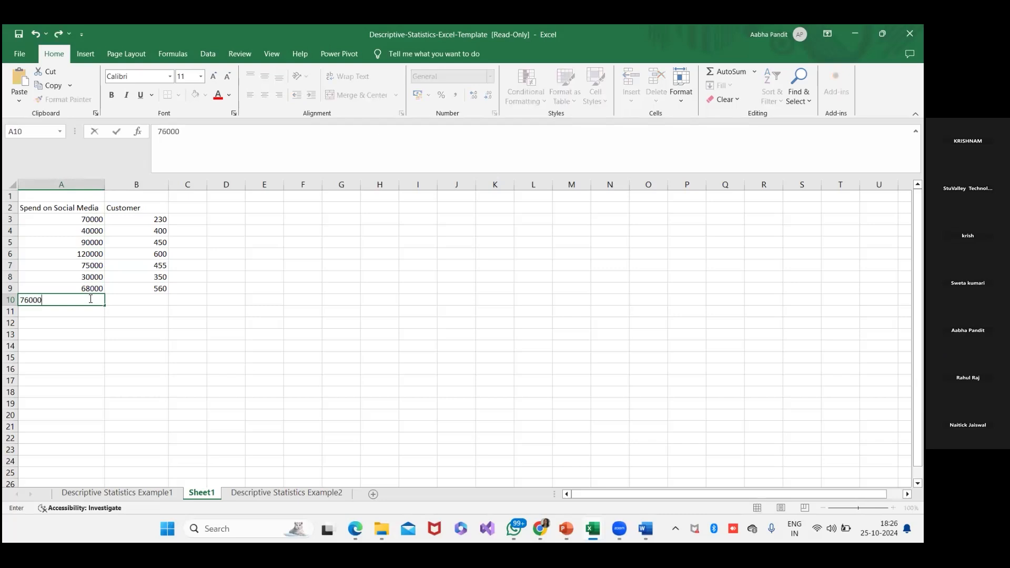
key(Tab)
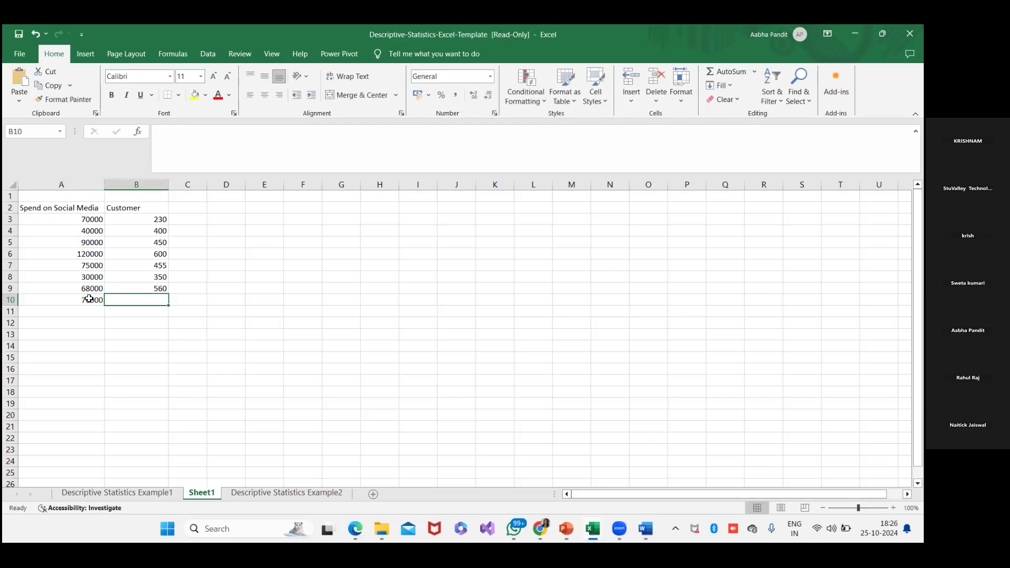
text(340)
key(Return)
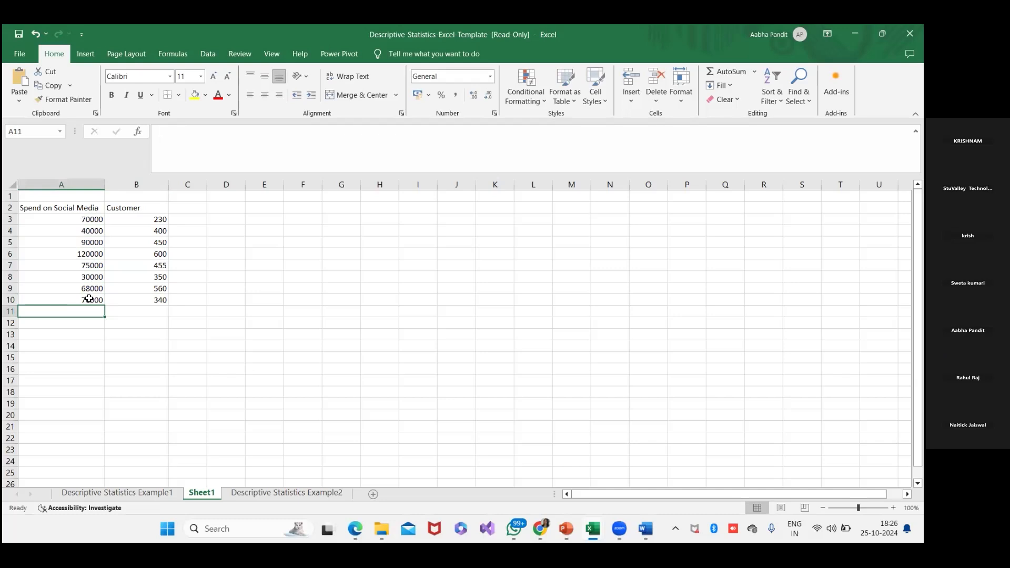
- Add a ninth record in row 11 with spend 80000 and customer 560
text(80000)
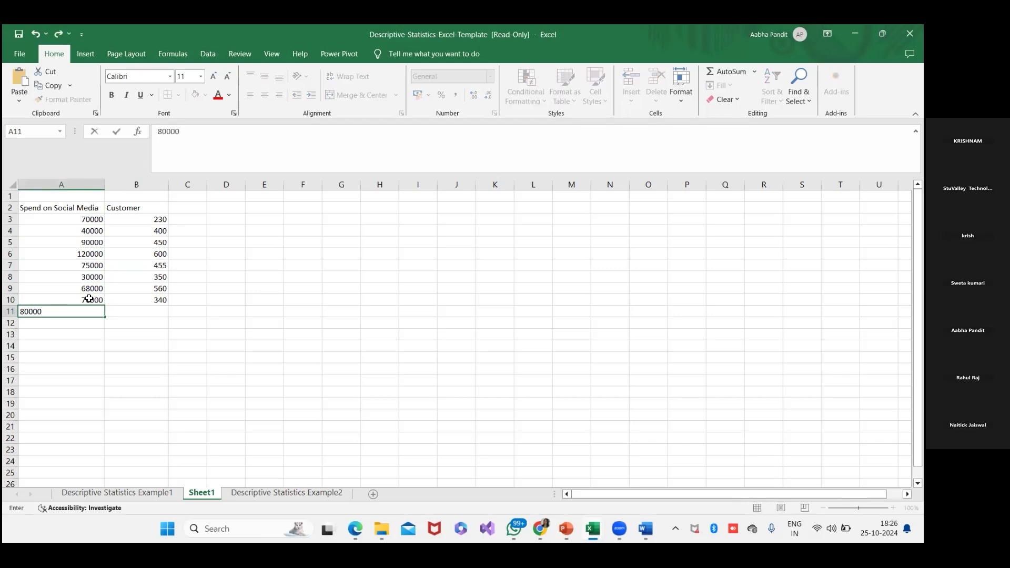
key(Tab)
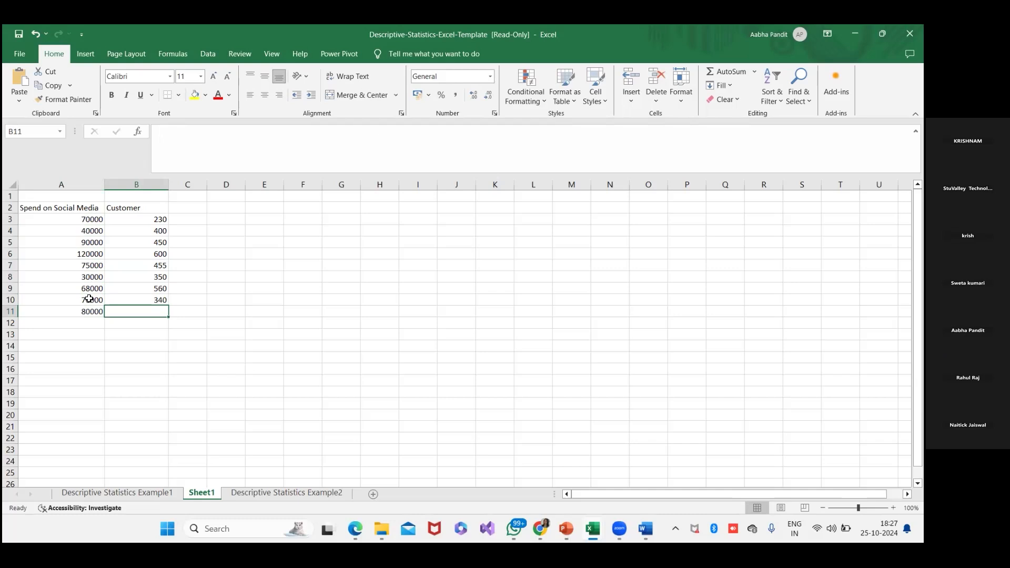
text(560)
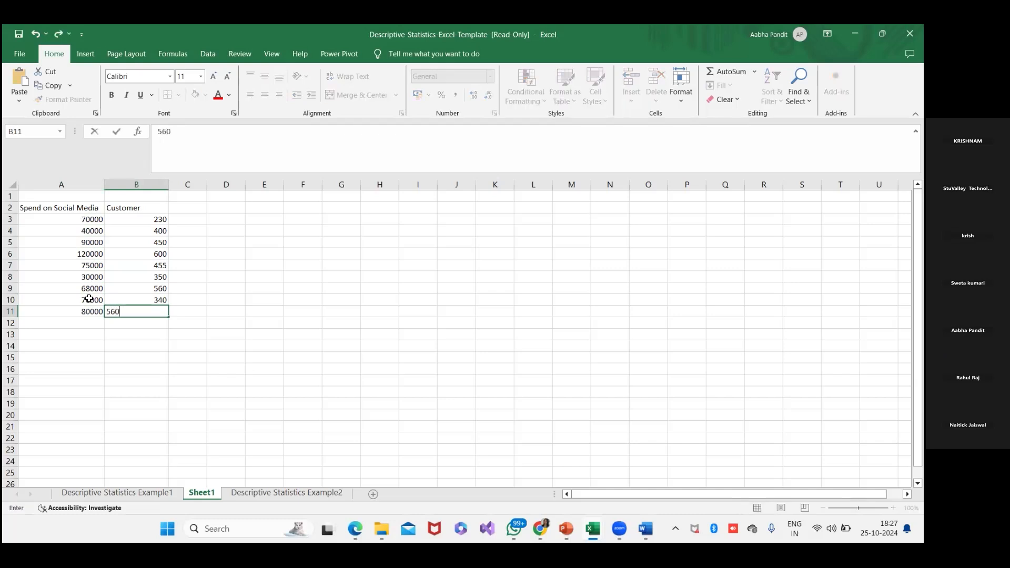
key(Return)
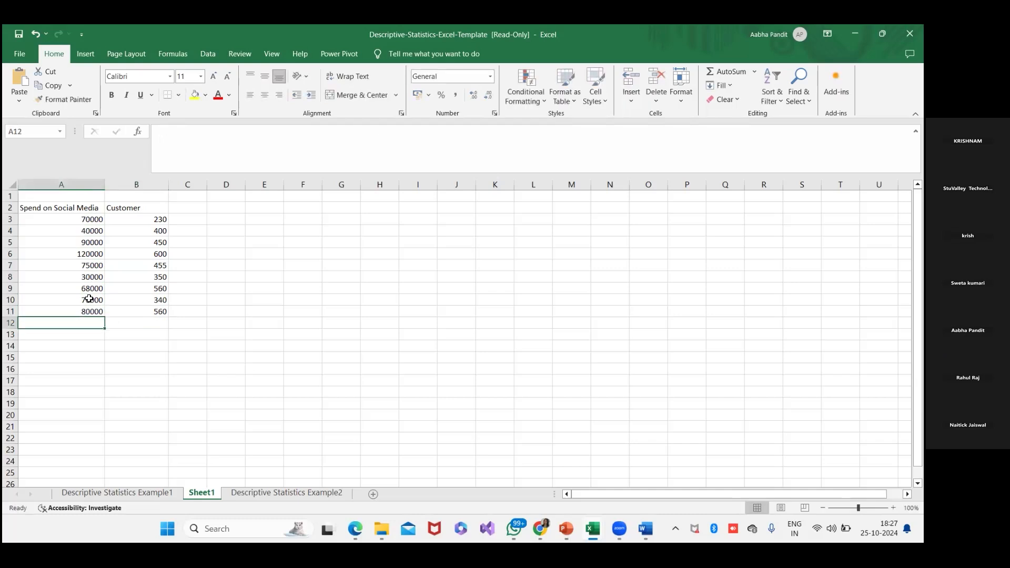
- Add a tenth record in row 12 with spend 130000 and customer 750
text(130000)
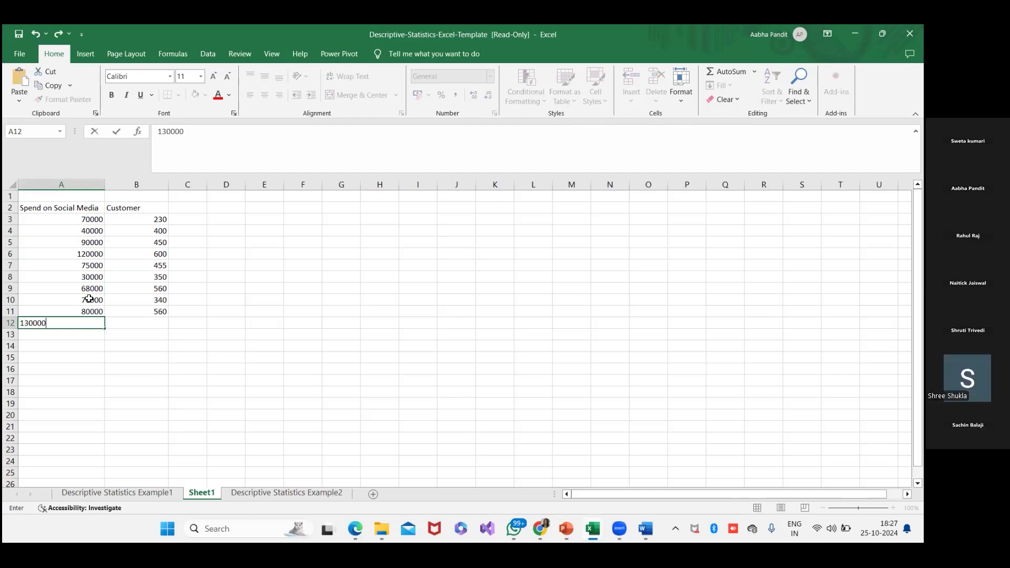
key(Tab)
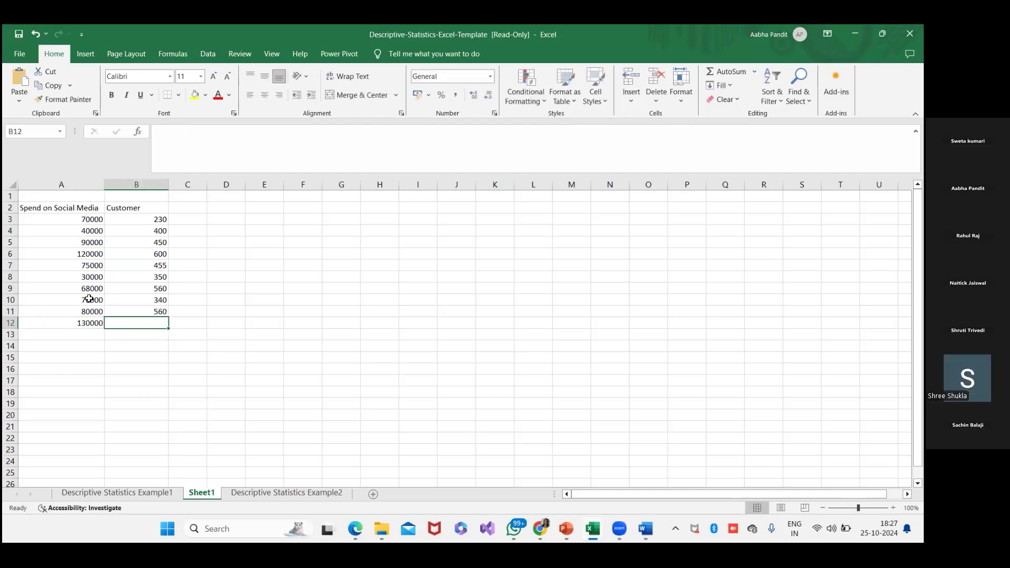
text(750)
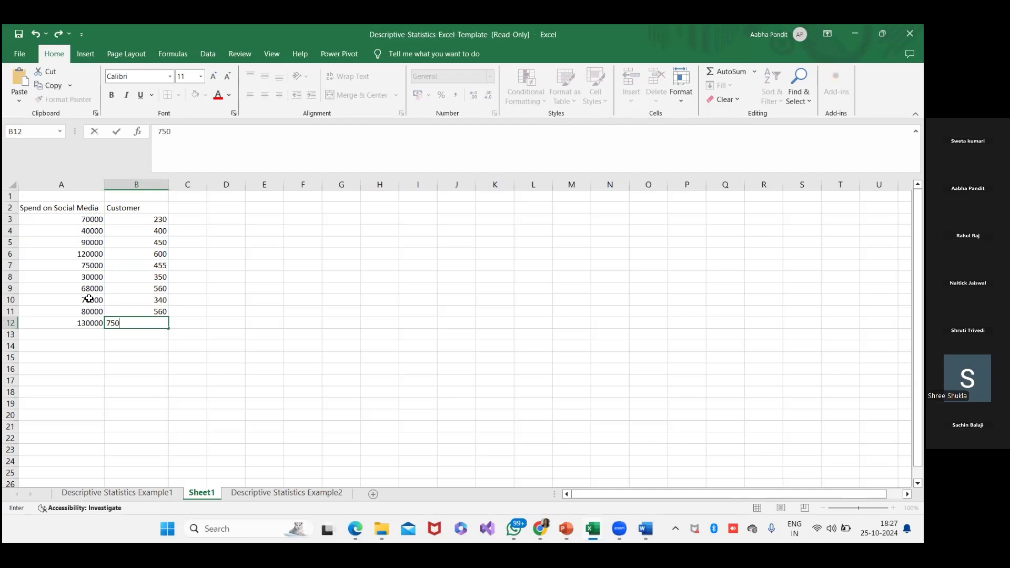
key(Return)
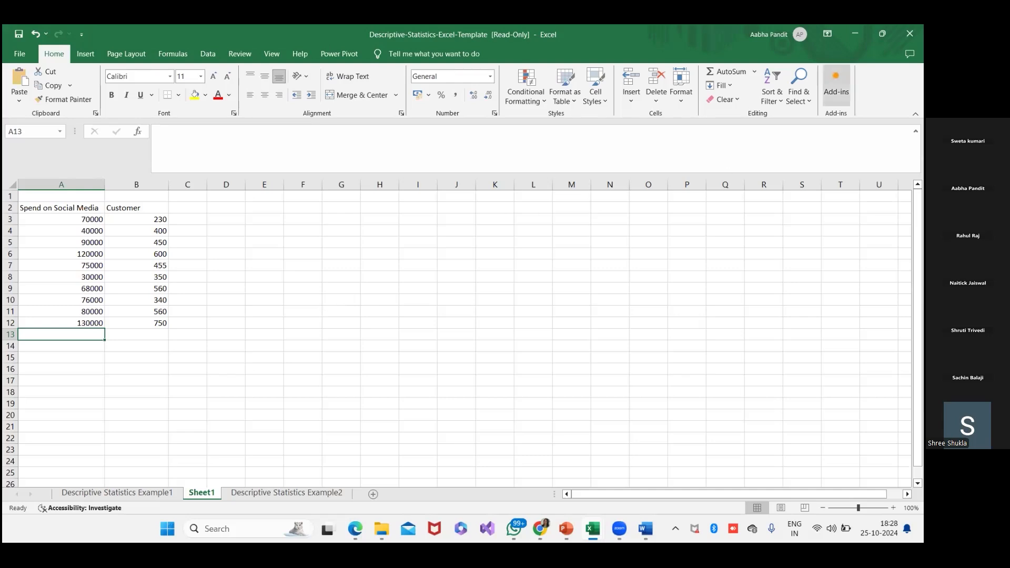
- Open the Excel add-ins manager from the program options to check that Analysis ToolPak is enabled, and close it without changes
click(21, 54)
click(21, 58)
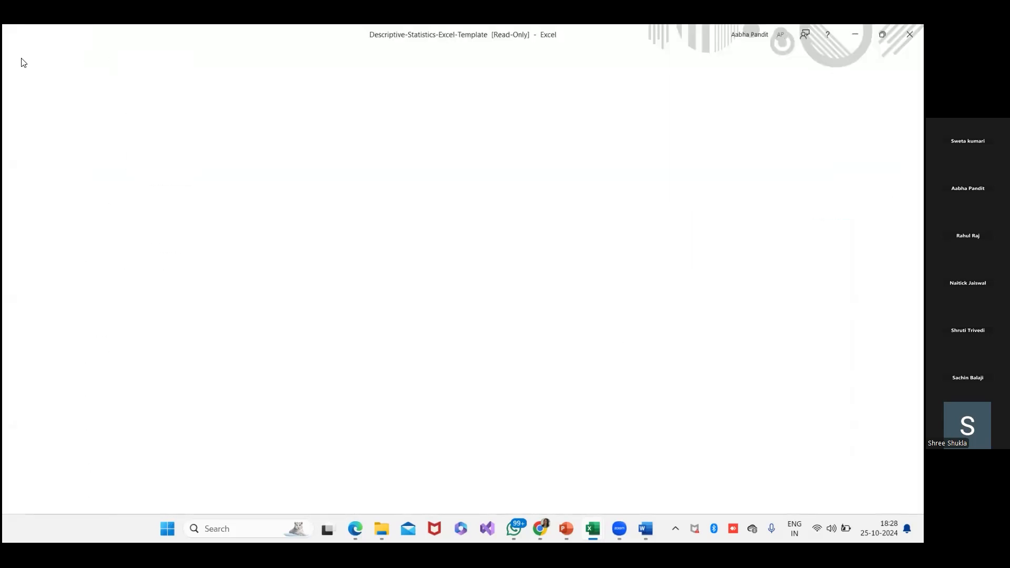
click(21, 54)
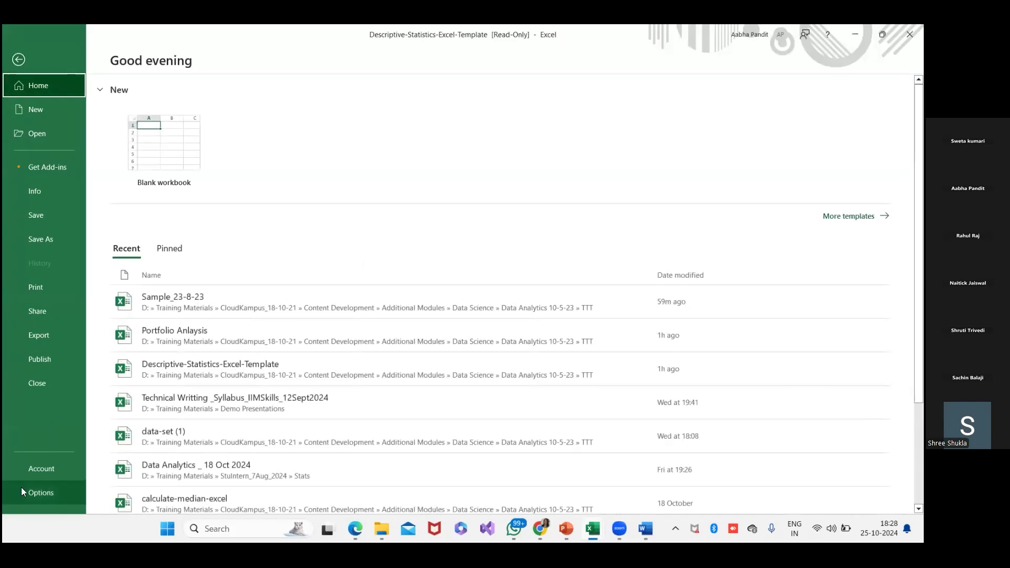
click(23, 489)
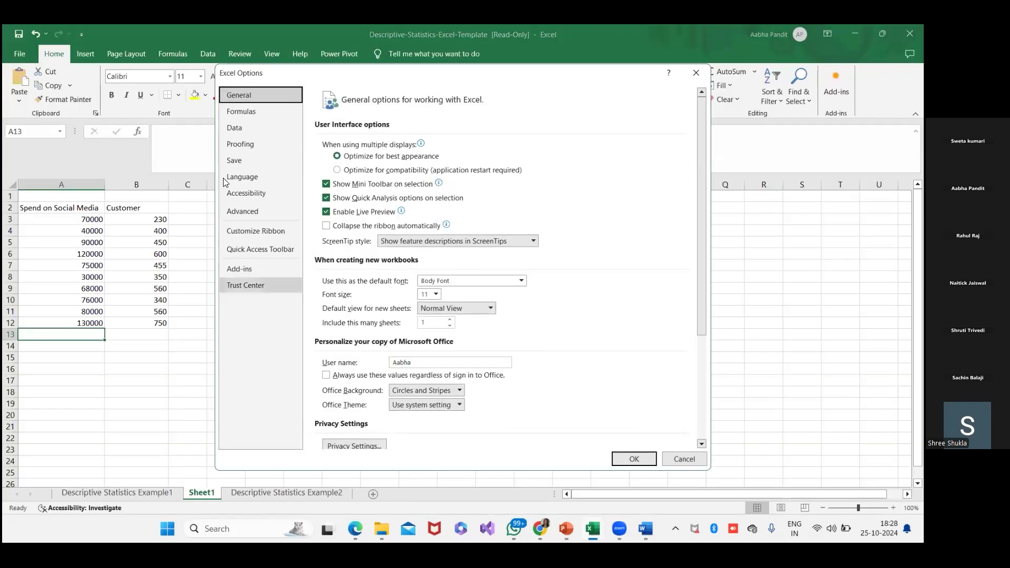
click(267, 278)
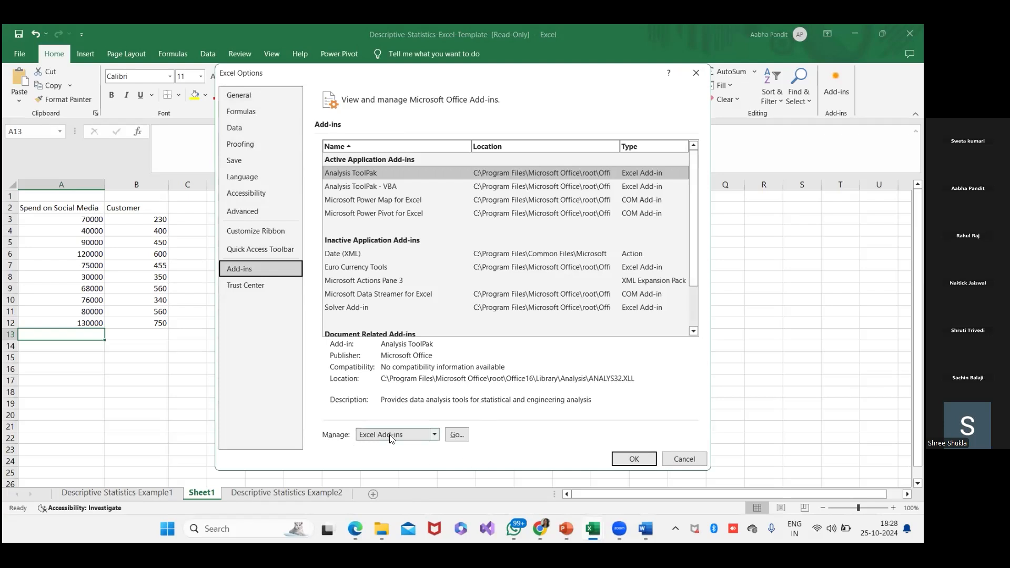
click(456, 434)
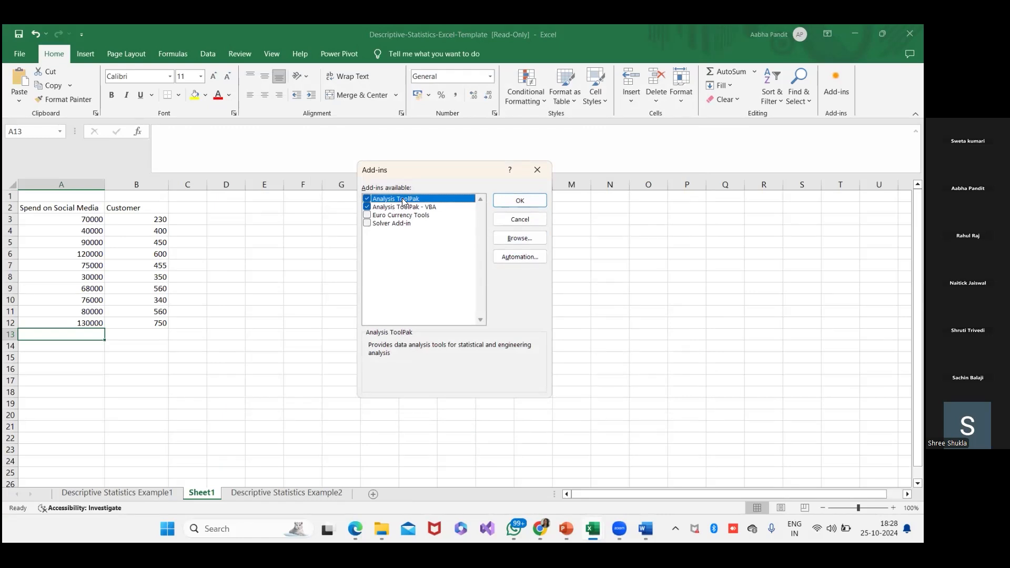
click(542, 171)
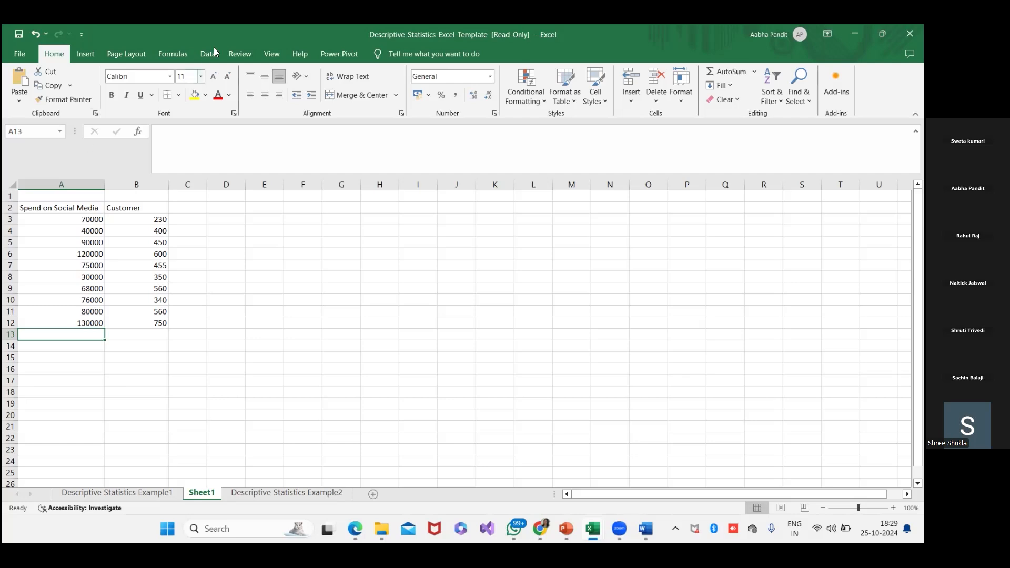
- Browse the popular Office add-ins, search them for "Data Analy", and return to the worksheet
click(836, 84)
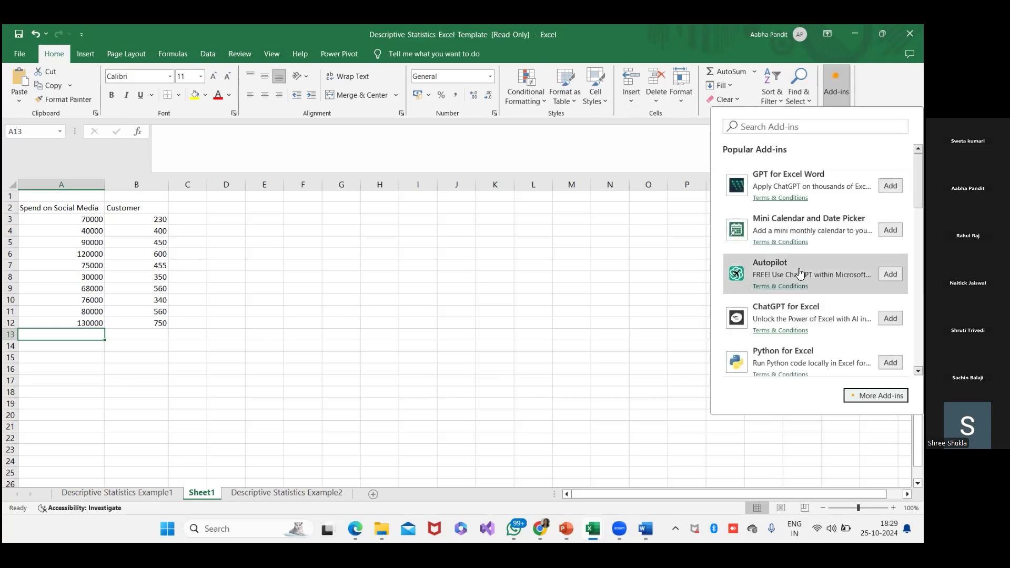
scroll(813, 321, down, 3)
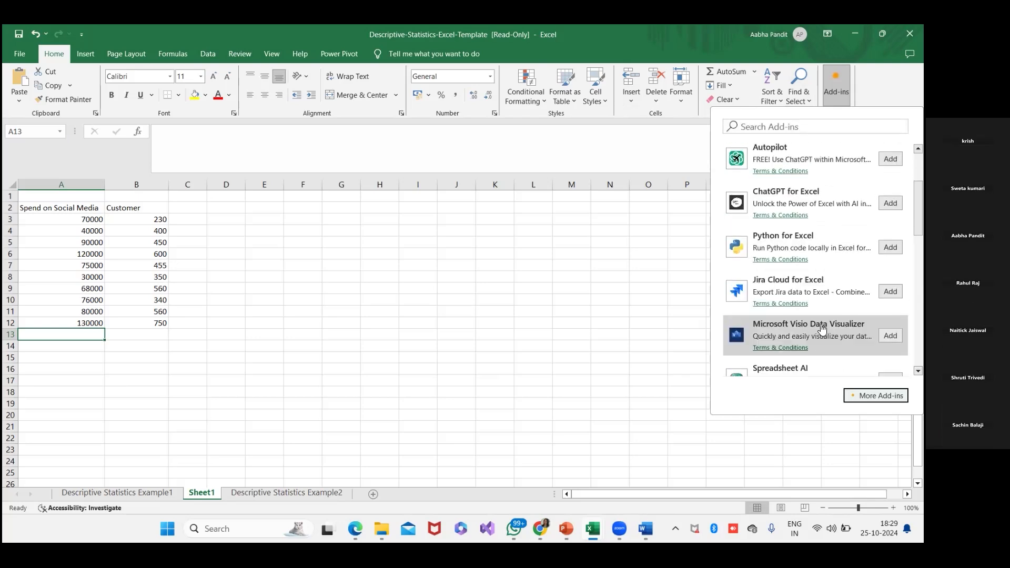
click(780, 126)
text(Data)
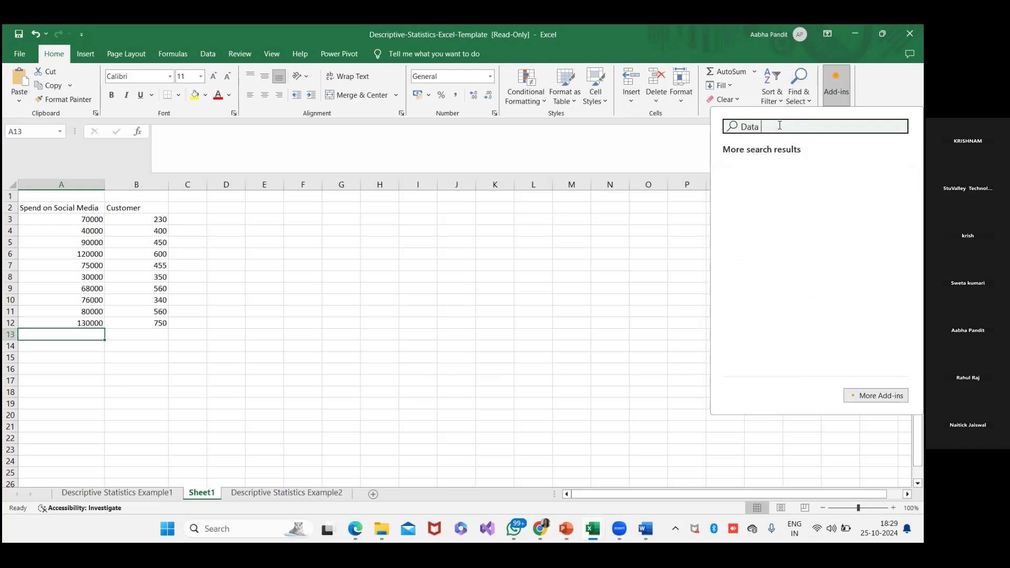
text( An)
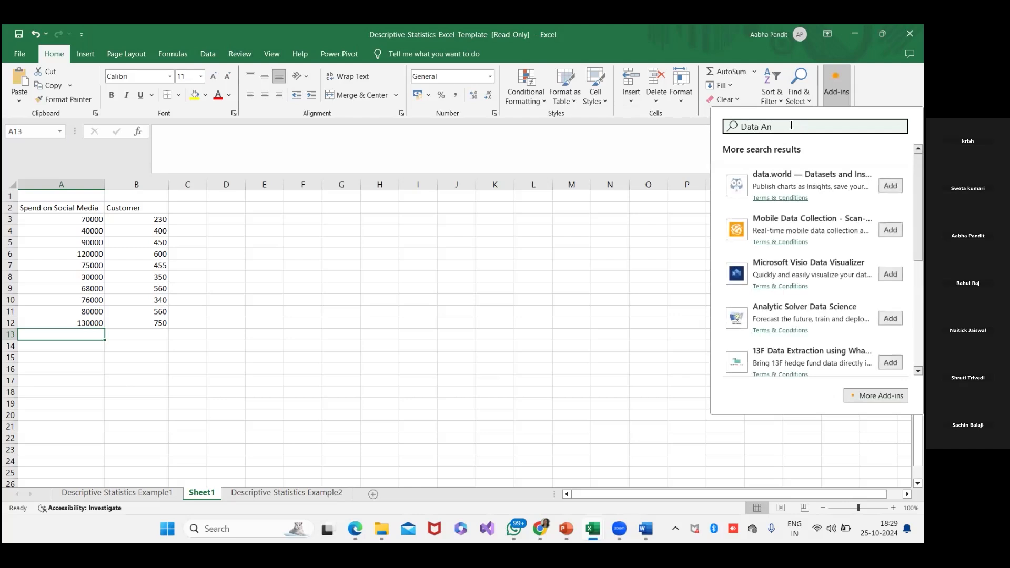
text(a)
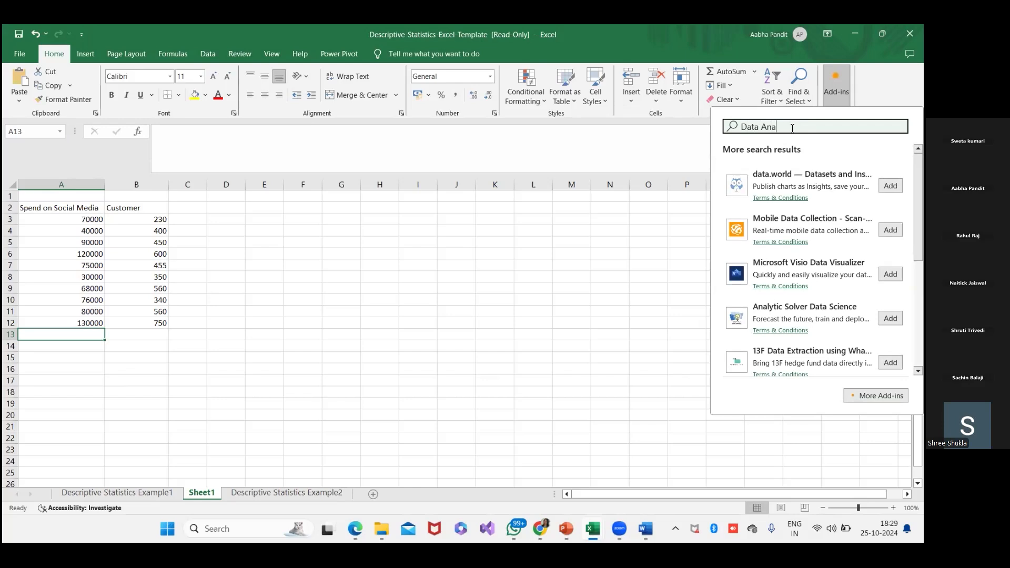
text(ly)
click(620, 356)
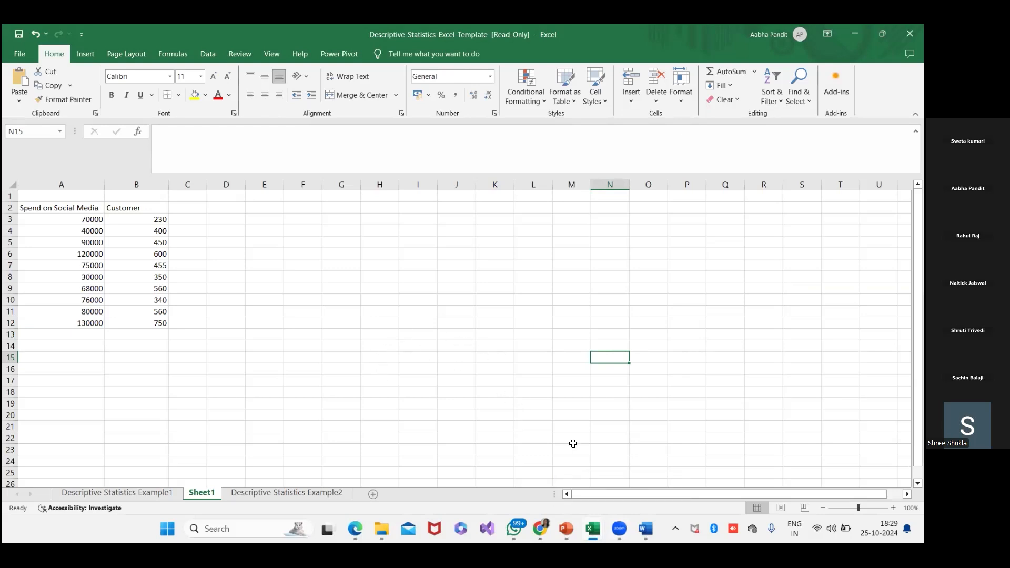
- Go through the open windows, as far as the Stats_Session#1 presentation in PowerPoint
mouse_move(540, 529)
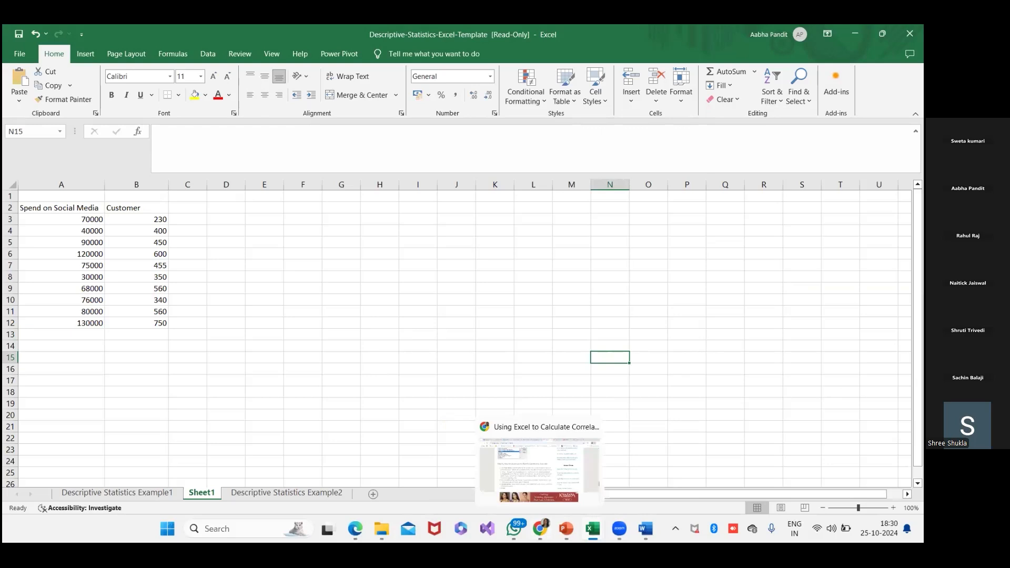
click(646, 529)
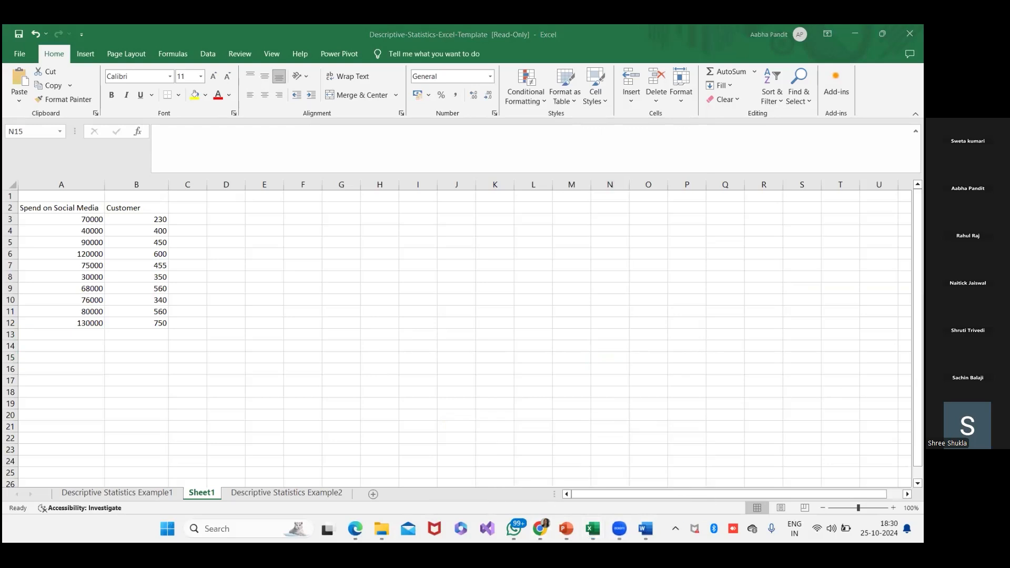
key(alt+Tab)
key(alt+Tab)
key(alt+Tab)
key(alt+Tab)
key(alt+Tab)
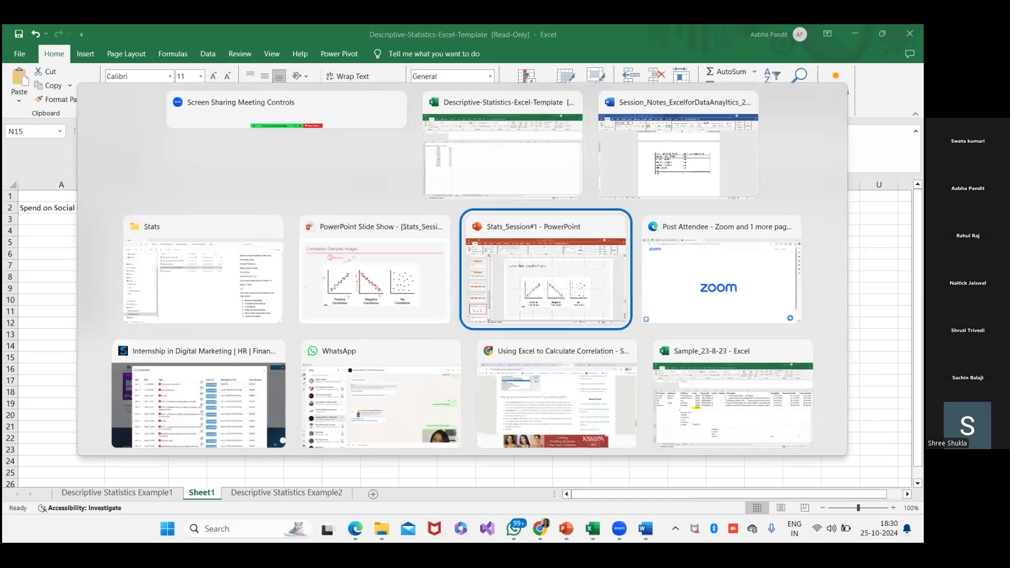
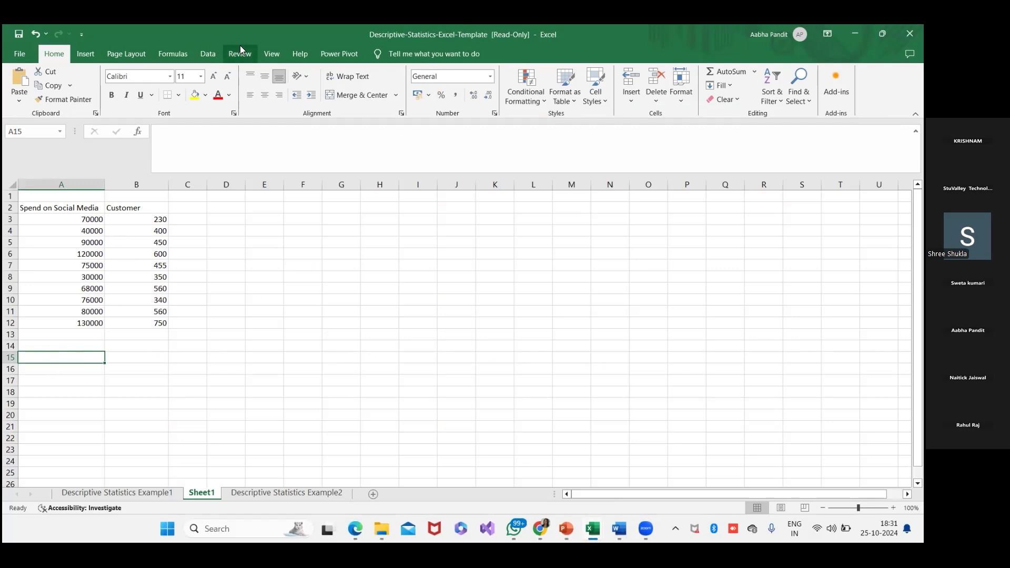
- Show the Data commands in Excel and take a screen snip of the ribbon area around the Data tab
click(208, 54)
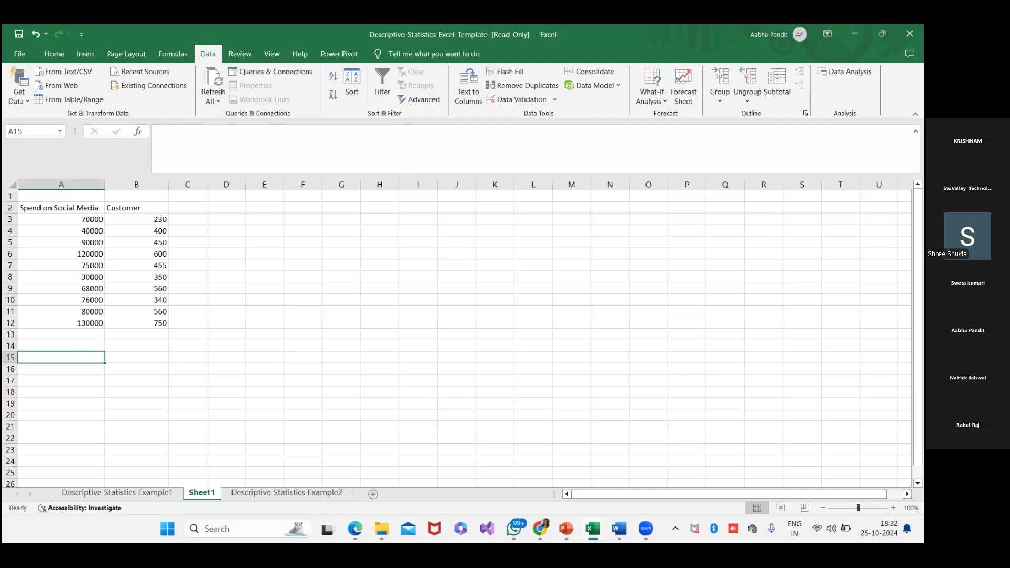
key(super+shift+s)
drag(91, 36, 330, 113)
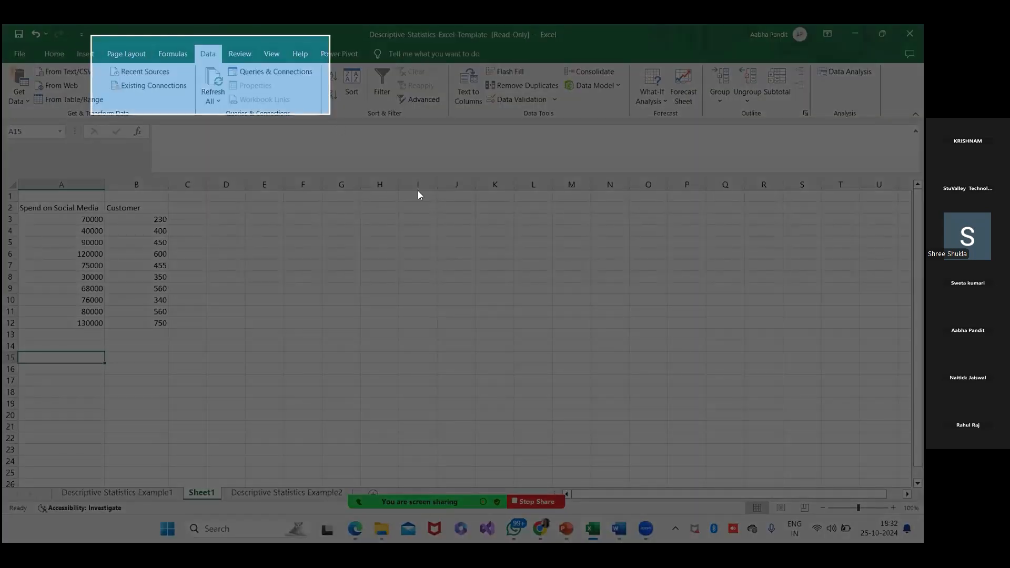
- Switch to the Word session notes, add the heading "Step#1" below the table, and paste the snip under it
click(619, 529)
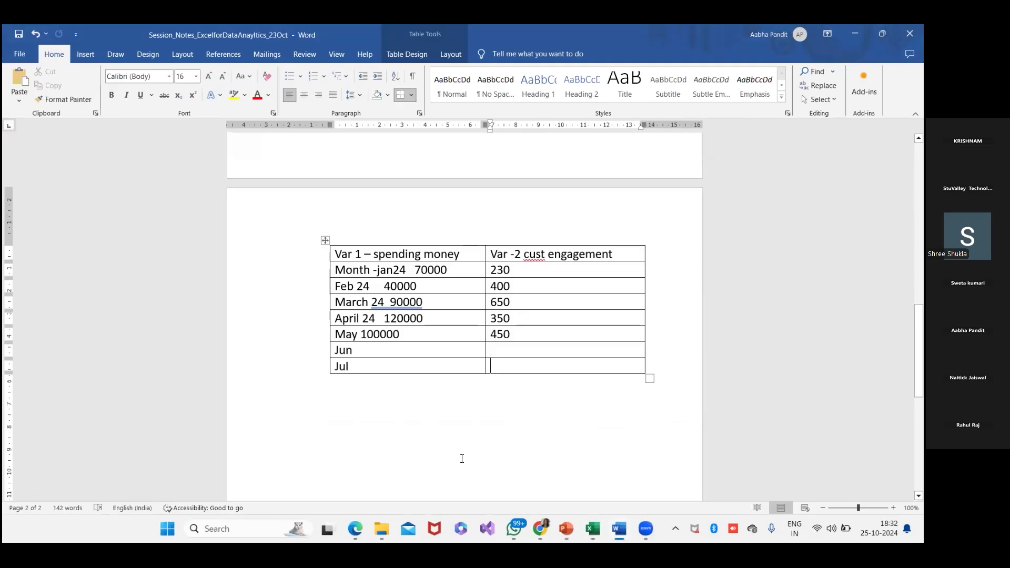
click(449, 421)
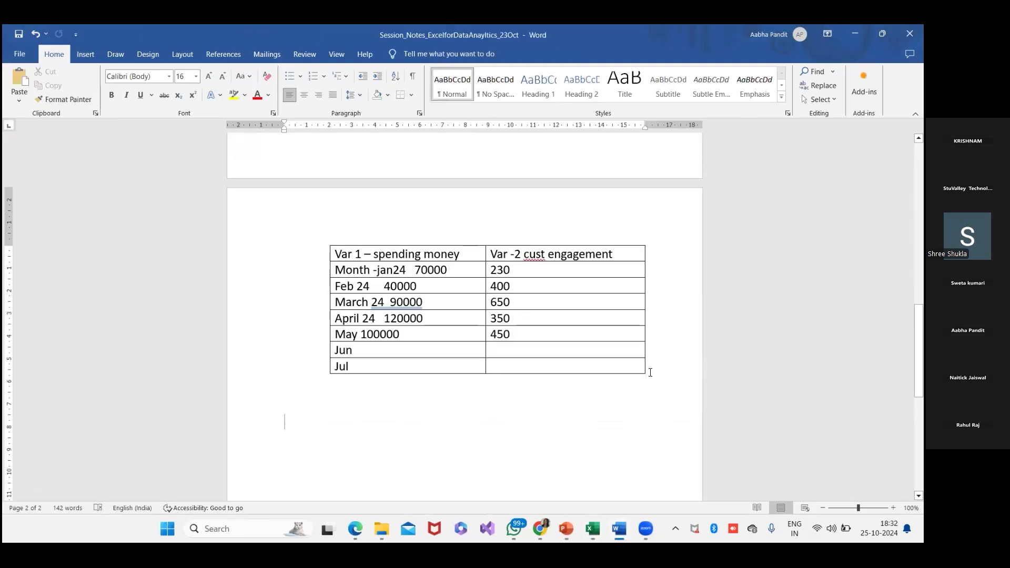
text(Step#1)
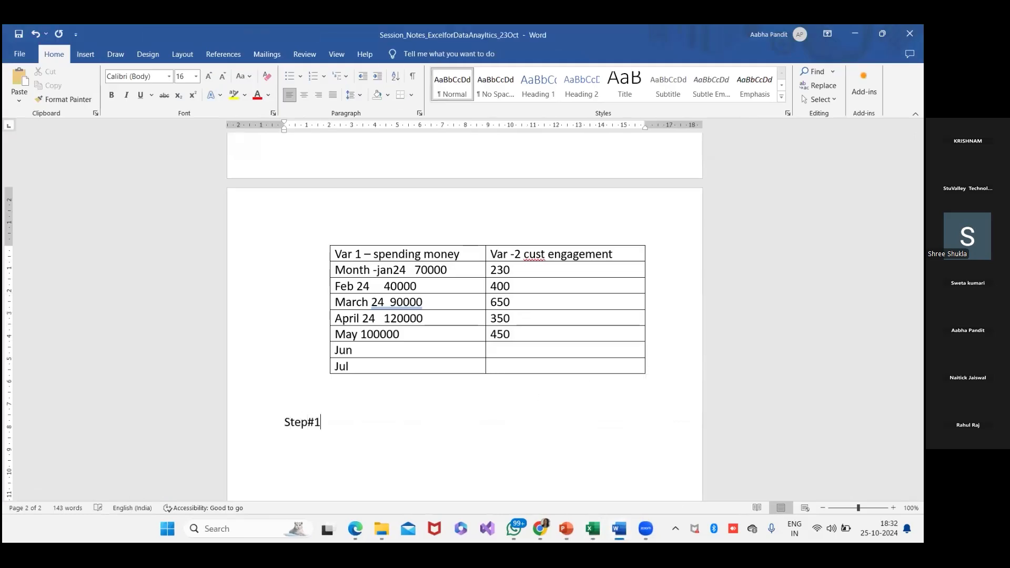
key(Return)
key(ctrl+v)
scroll(523, 382, down, 1)
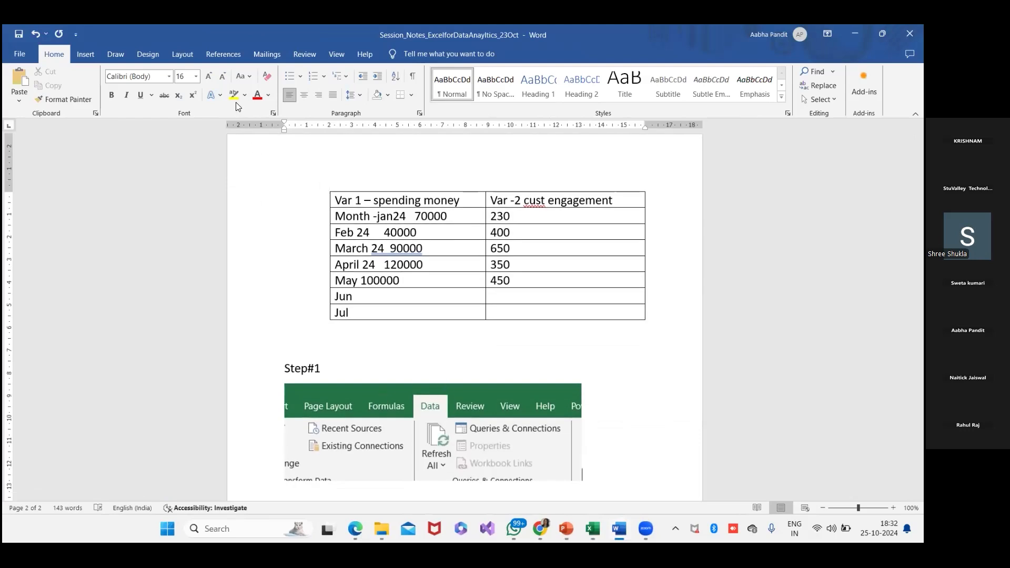
- Switch back to Excel and take a screen snip of the ribbon area containing the Outline group and Data Analysis
key(alt+Tab)
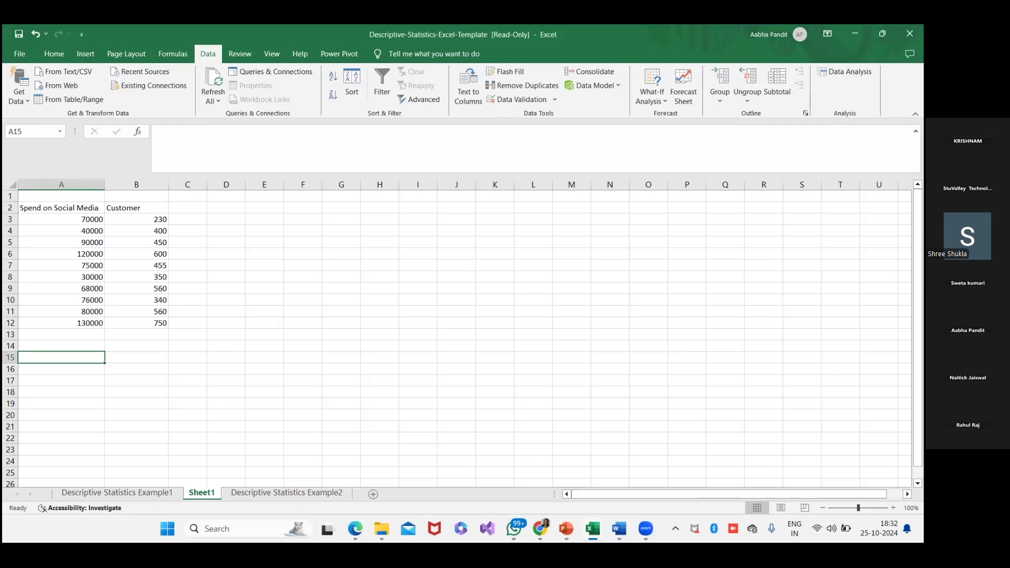
key(super+shift+s)
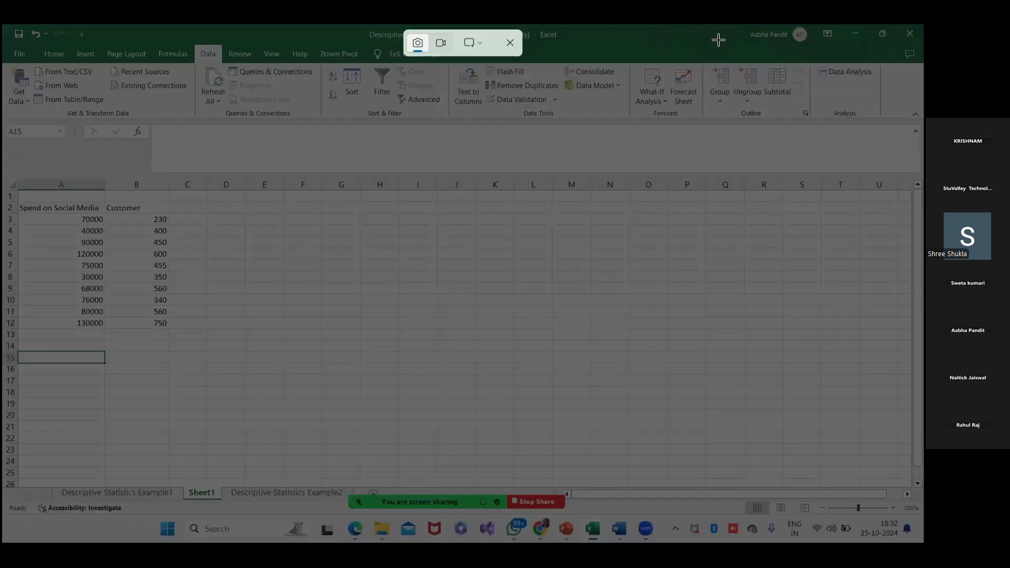
drag(686, 39, 914, 126)
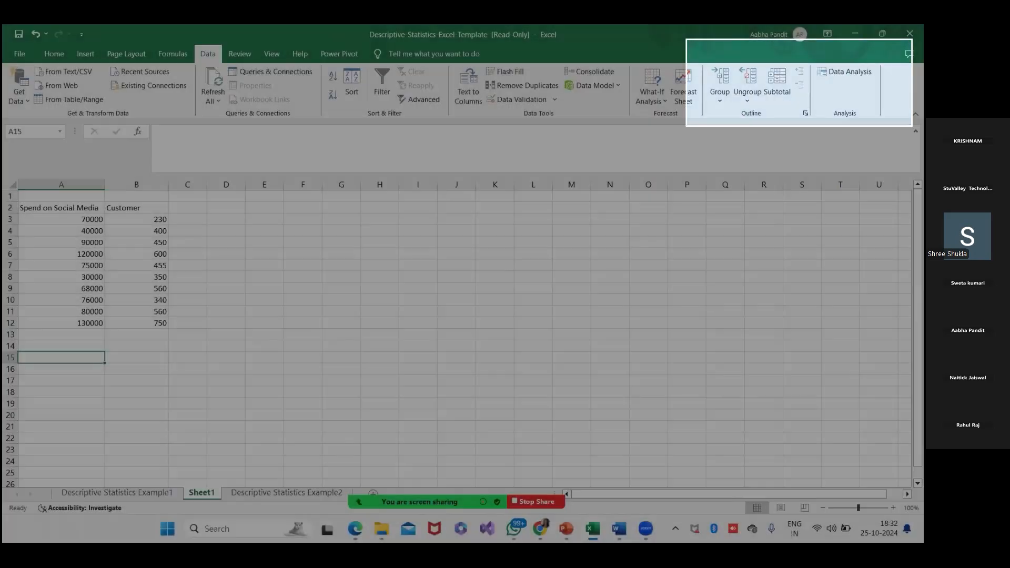
- Add the heading "Step#2" below the first snip in the Word notes and paste the Data Analysis snip under it
key(alt+Tab)
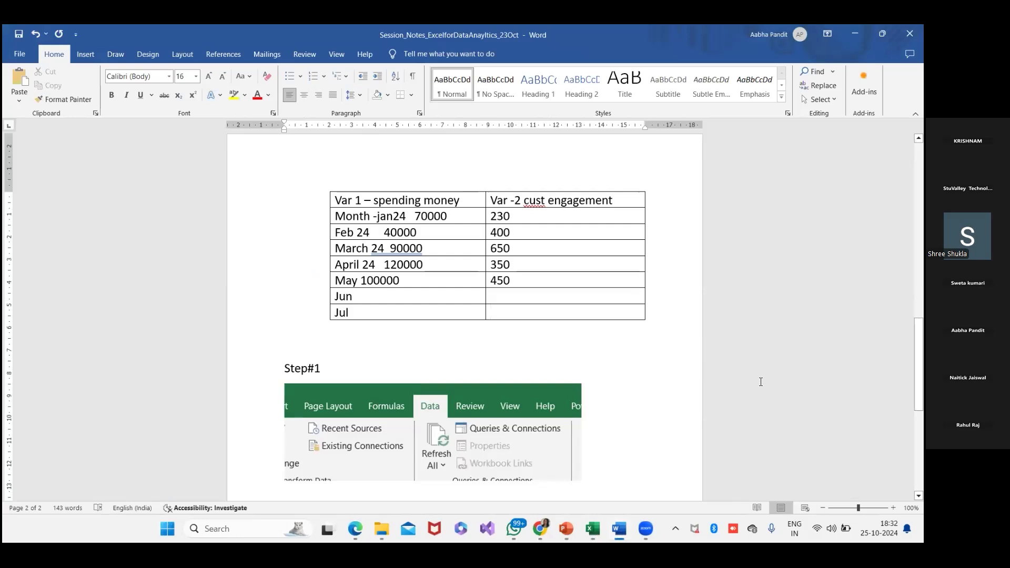
key(Return)
text(Step#2)
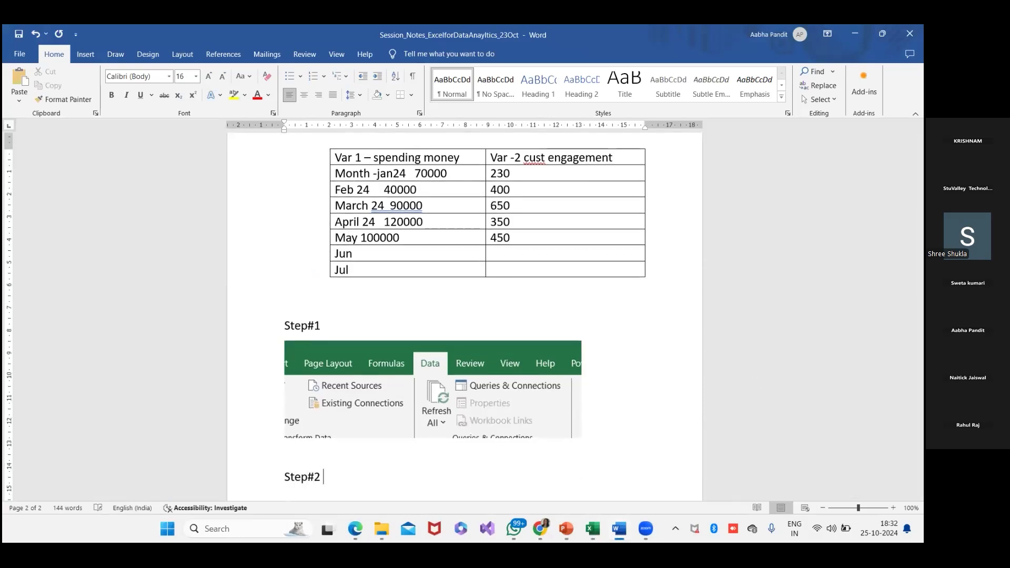
key(Return)
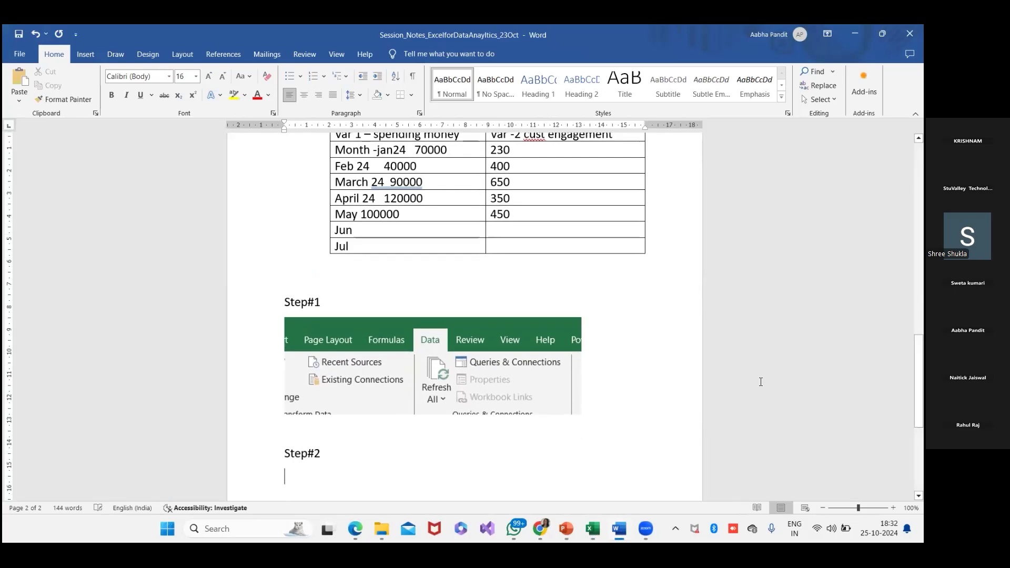
key(ctrl+v)
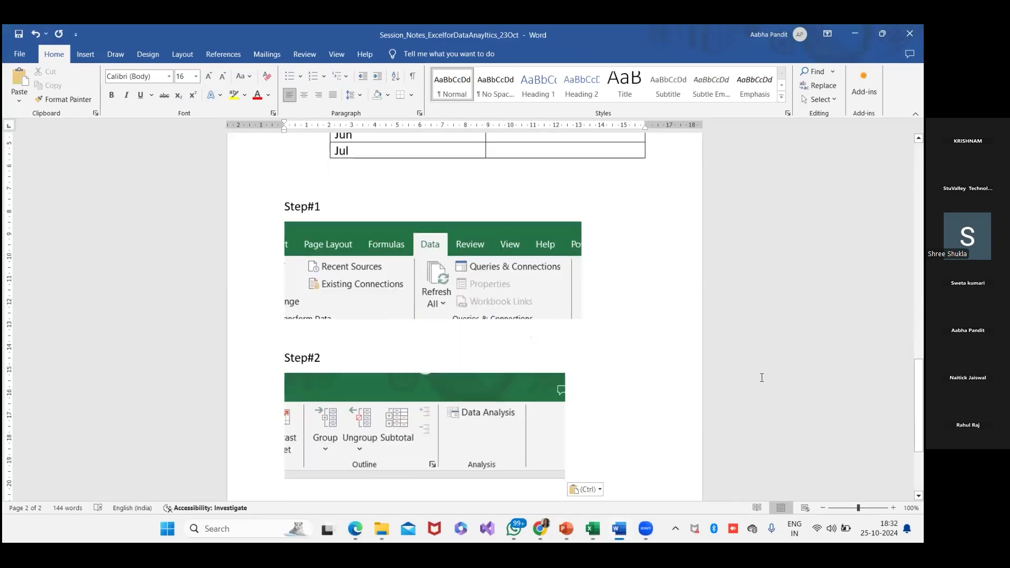
- Underline "Data" in the Step#1 picture and "Data Analysis" in the Step#2 picture with the black pen
click(85, 54)
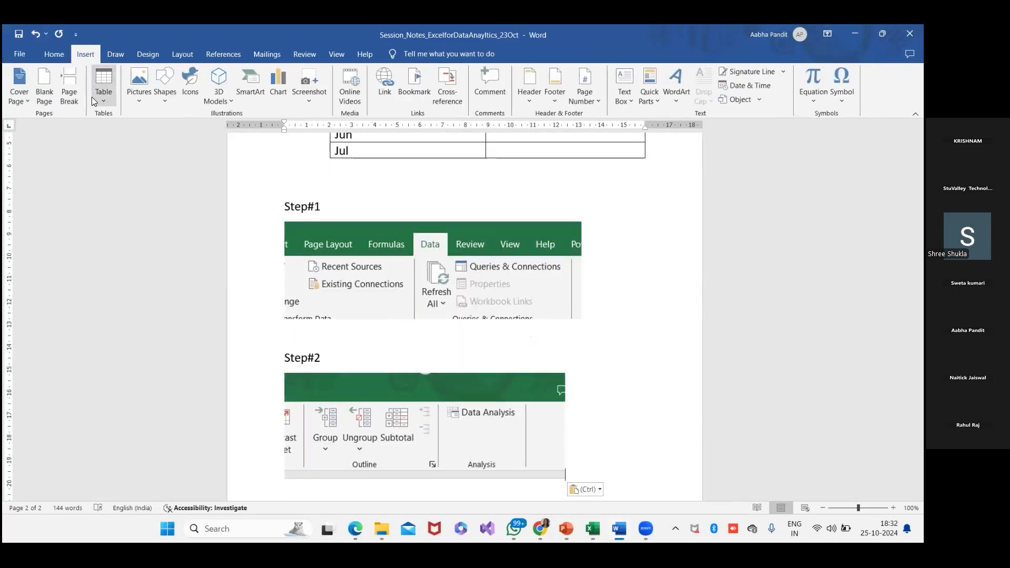
click(54, 54)
click(113, 54)
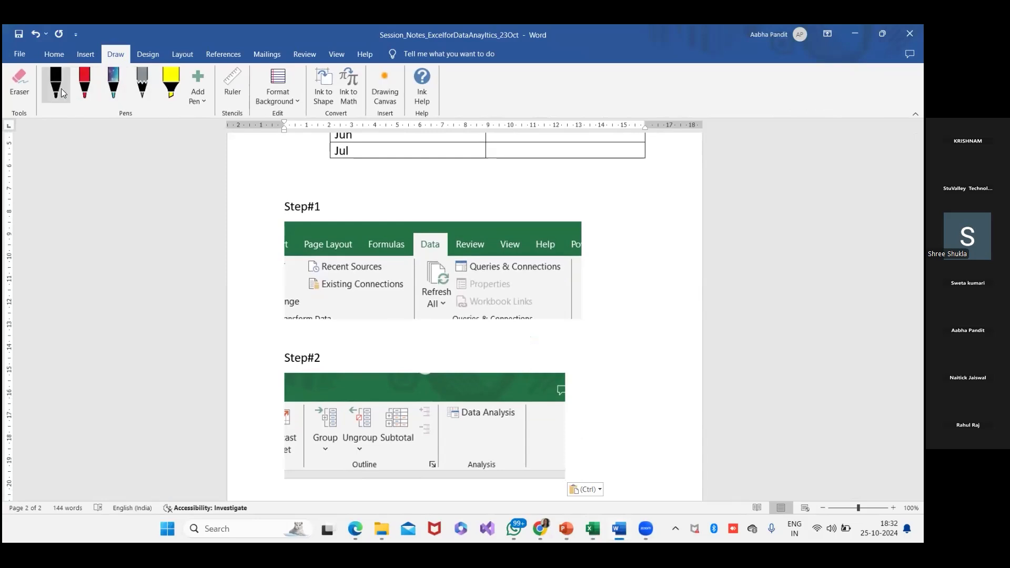
drag(411, 257, 450, 254)
drag(457, 424, 509, 426)
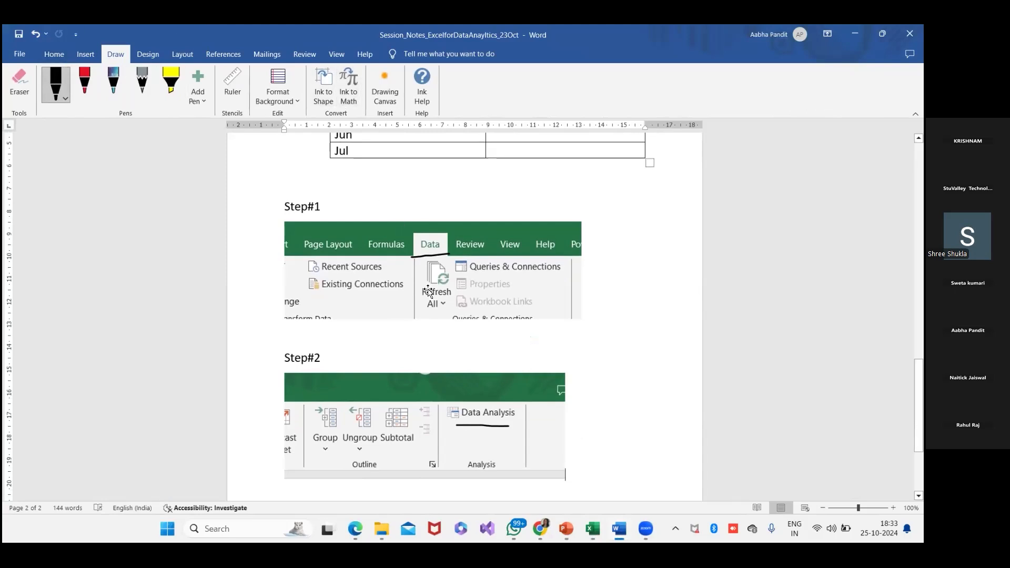
scroll(596, 412, down, 2)
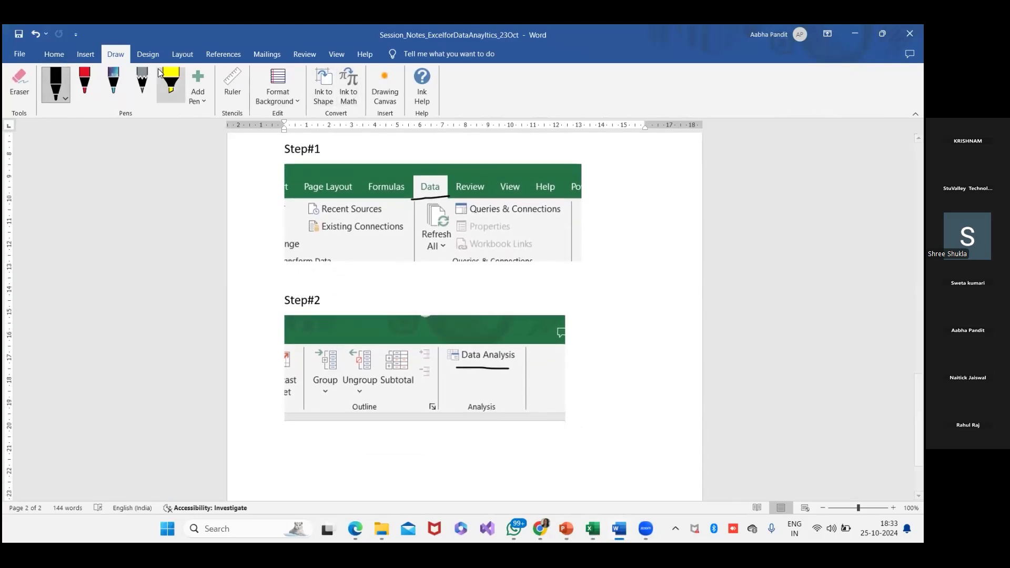
click(49, 54)
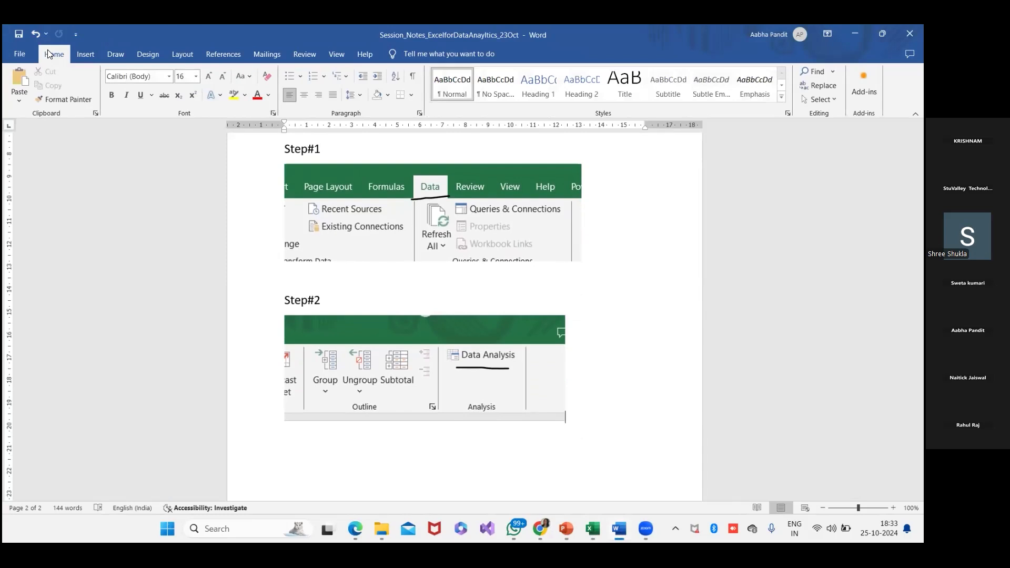
- Open the Data Analysis tool list in Excel and take a screen snip of the dialog
key(alt+Tab)
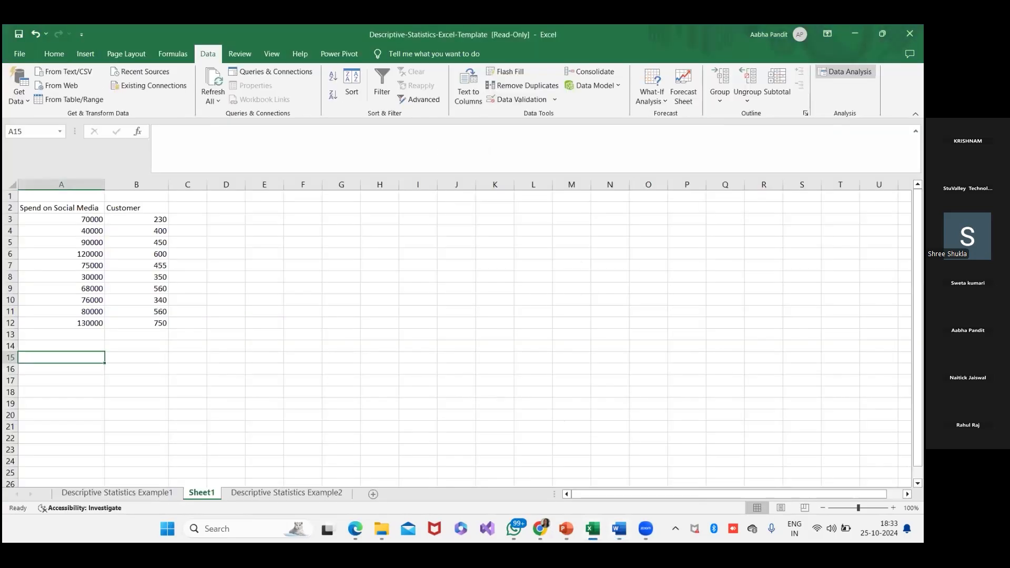
click(846, 71)
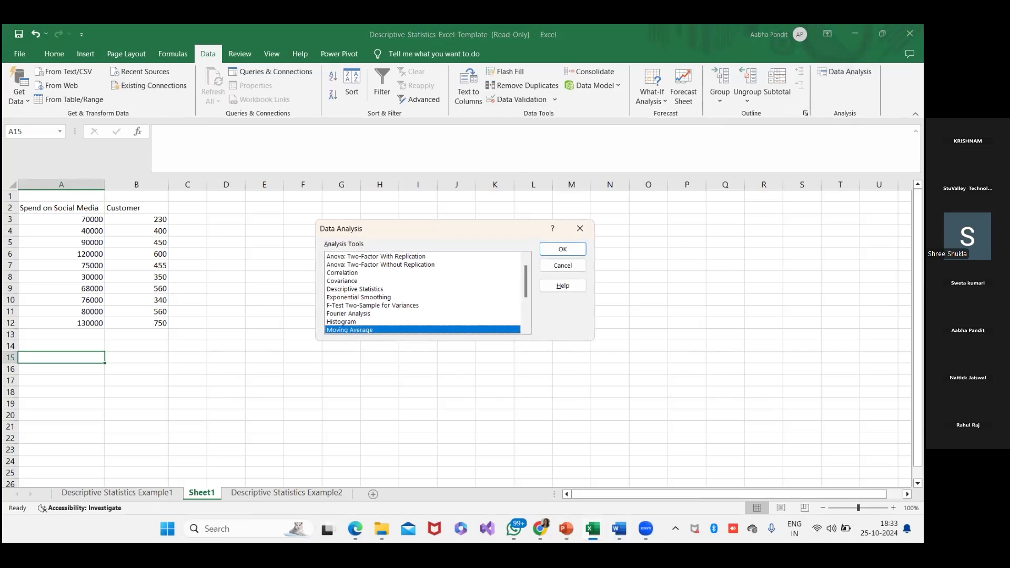
key(super+shift+s)
drag(299, 205, 599, 339)
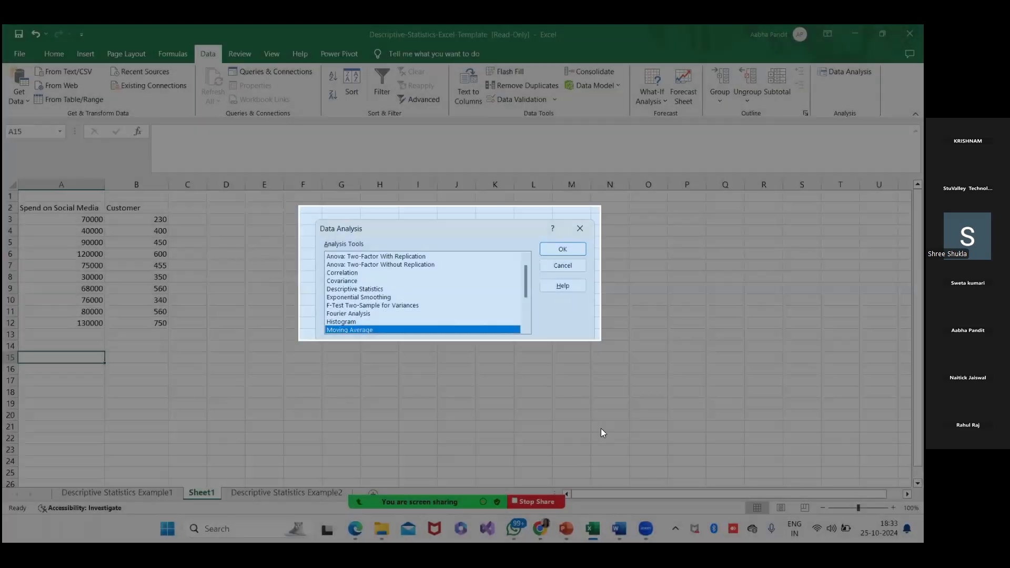
- Add the heading "Step#3" after the Step#2 picture in the Word notes and paste the Data Analysis dialog snip
key(alt+Tab)
key(Return)
text(Step#3)
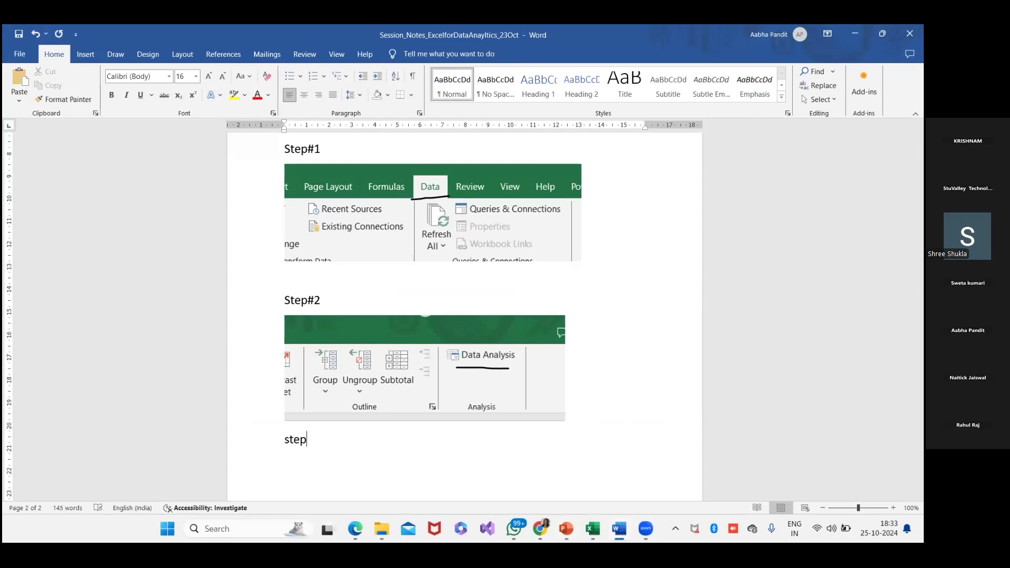
key(ctrl+v)
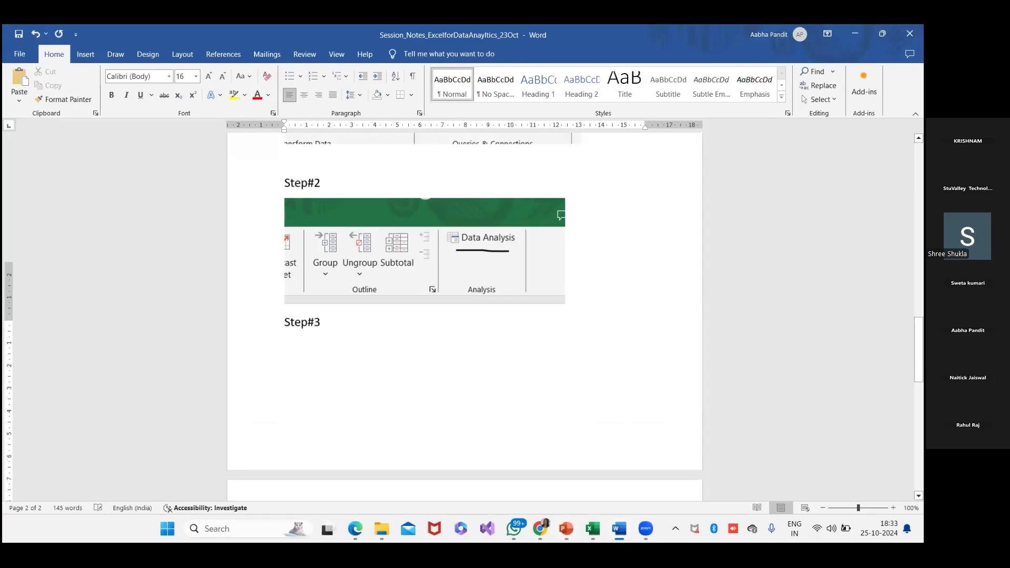
key(ctrl+v)
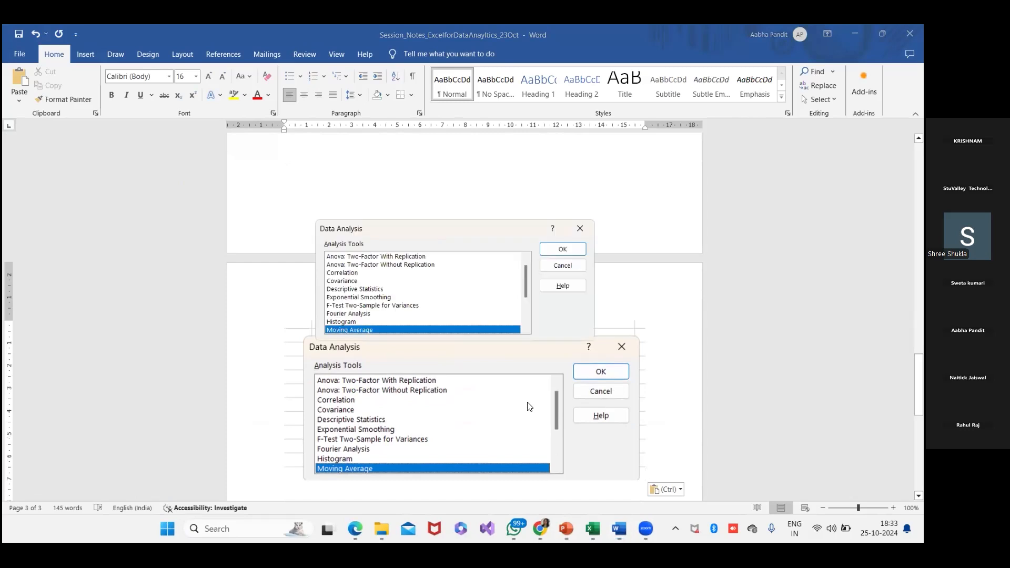
click(577, 254)
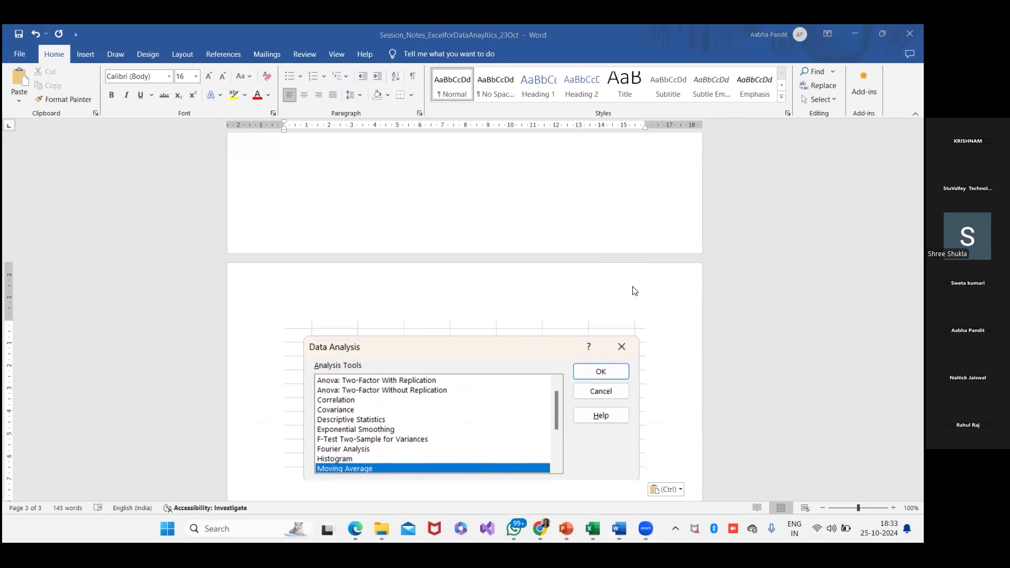
- Start the Correlation analysis tool in Excel and take a screen snip of its empty dialog
key(alt+Tab)
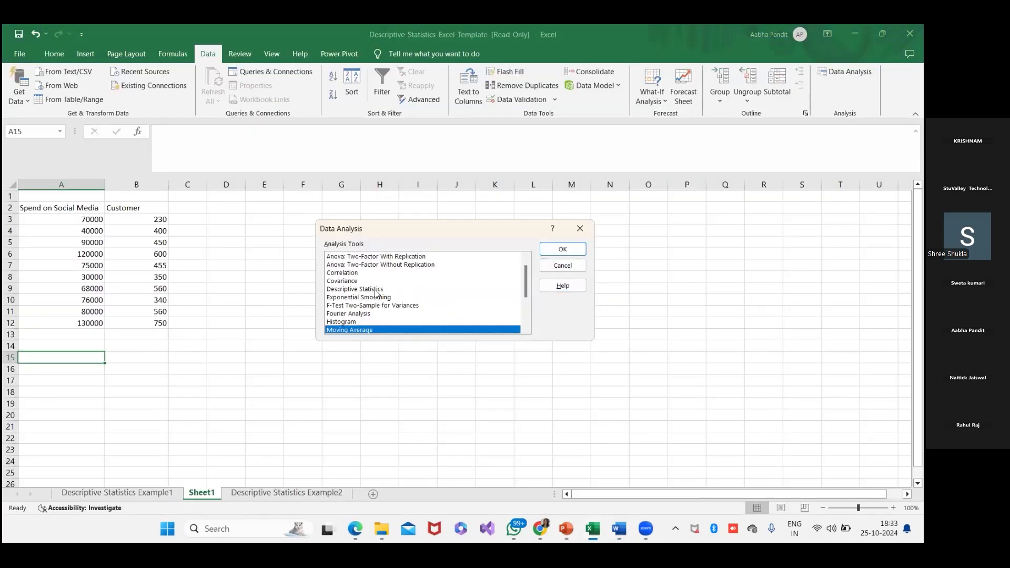
click(337, 272)
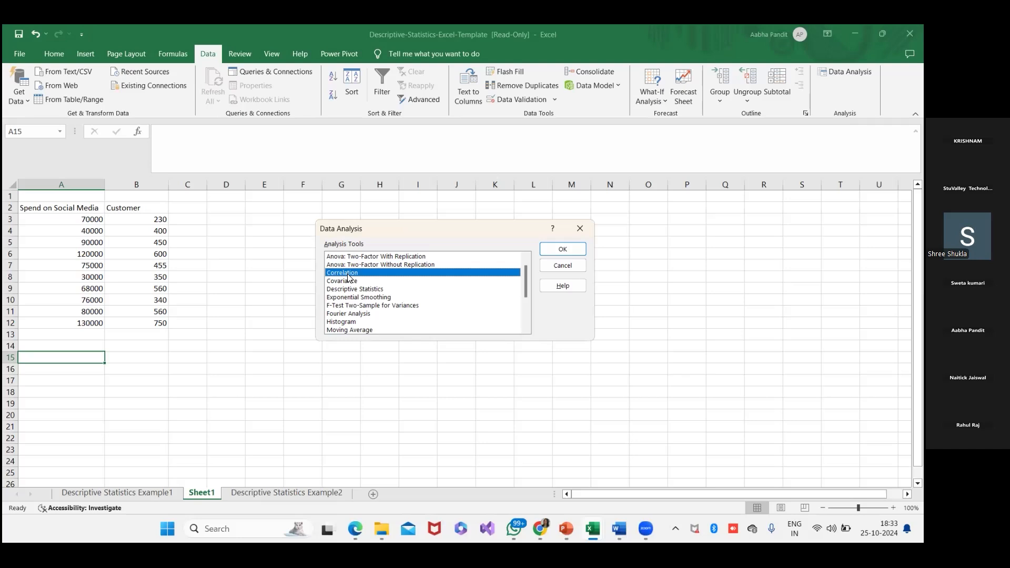
click(563, 250)
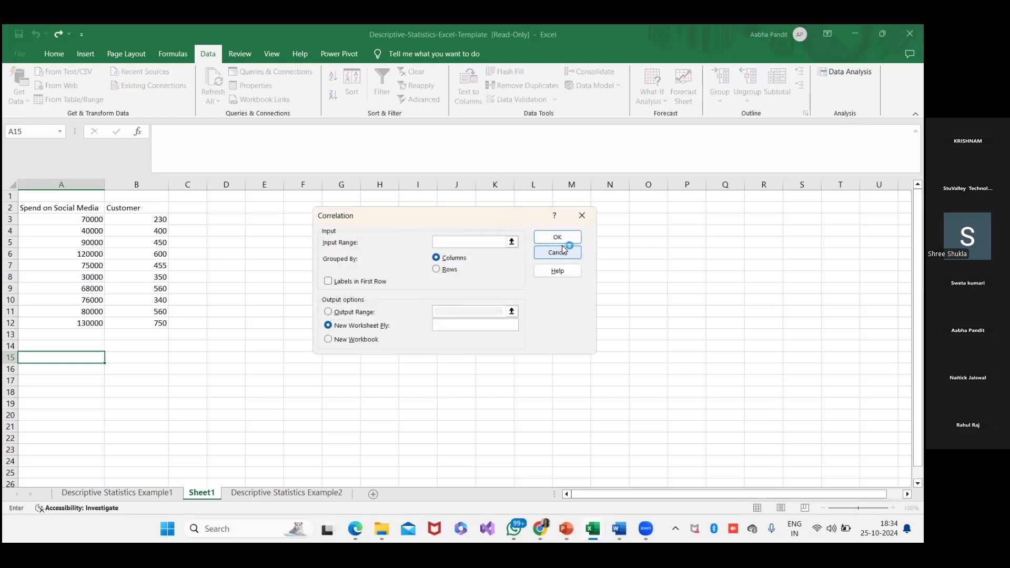
key(super+shift+s)
drag(305, 199, 600, 356)
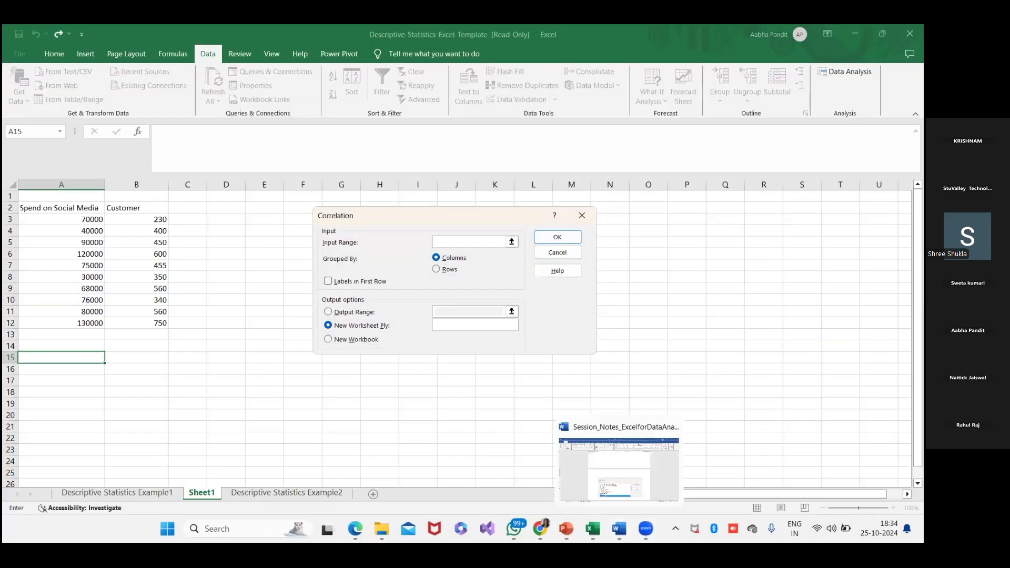
- Add the heading "Step#4" below the Data Analysis picture in the Word notes and paste the Correlation dialog snip under it
click(626, 526)
click(286, 492)
text(Strp#)
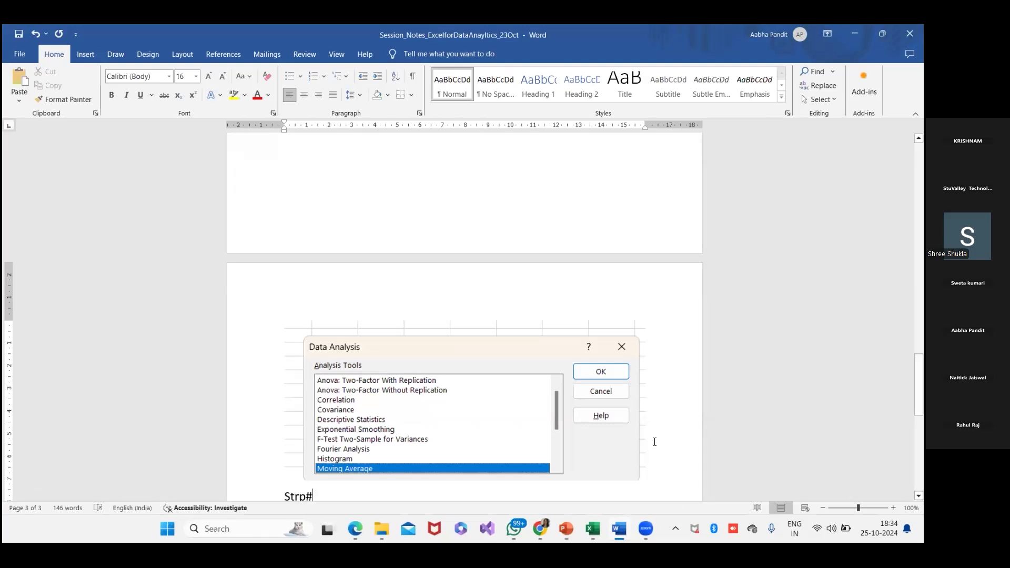
scroll(654, 436, up, 3)
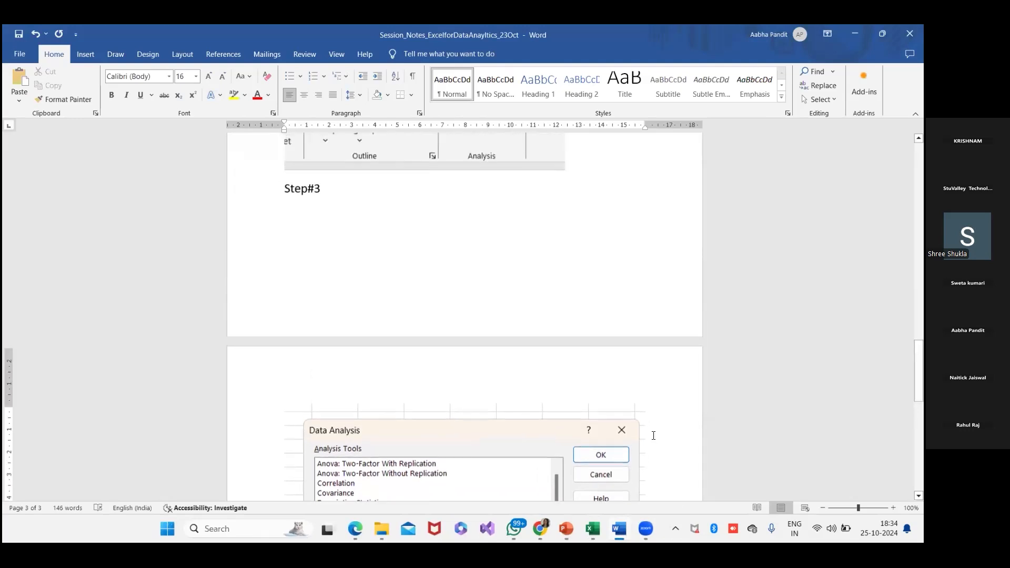
text(#)
key(BackSpace)
key(BackSpace)
key(BackSpace)
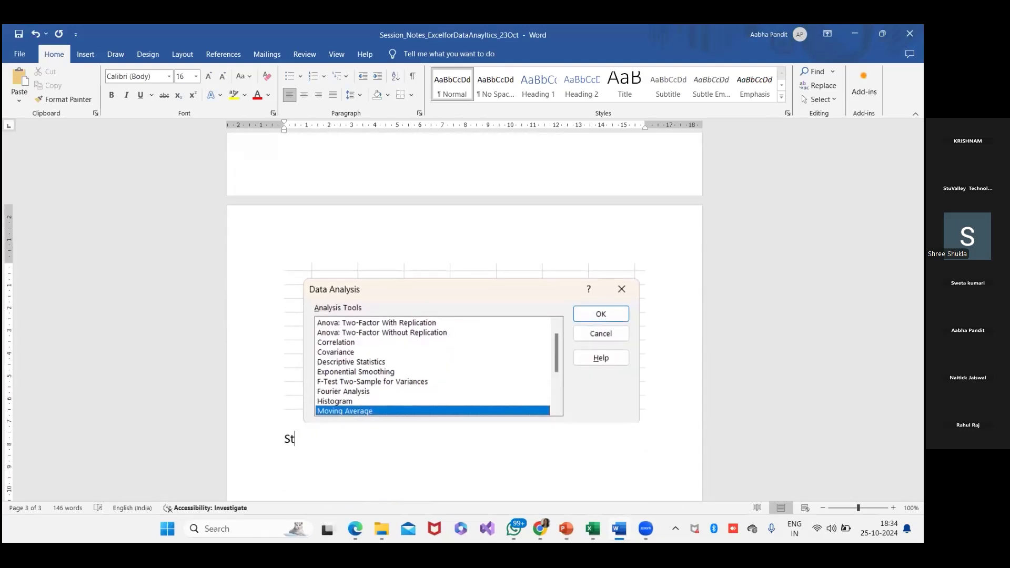
text(ep#4)
key(Return)
key(ctrl+v)
key(Return)
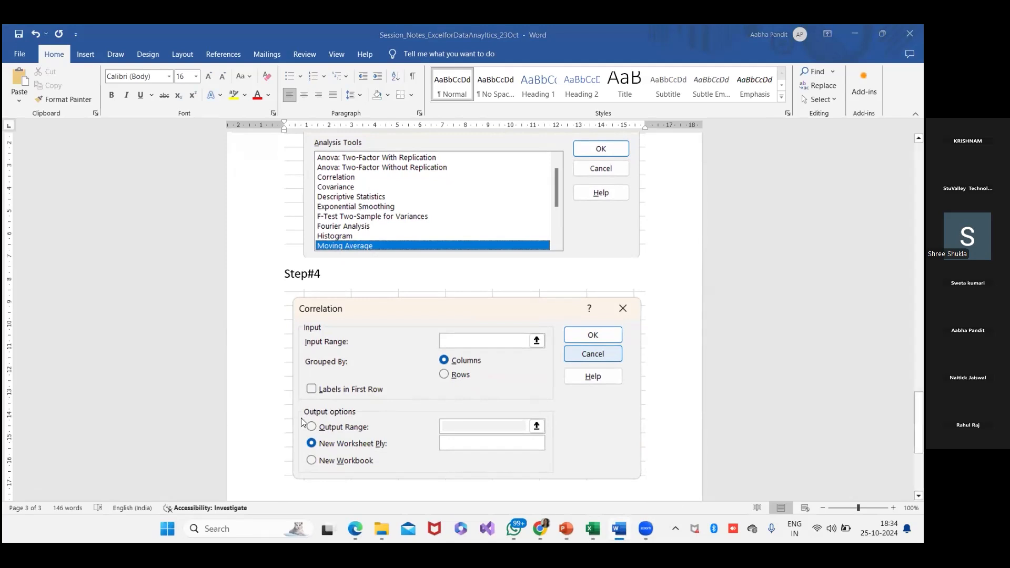
key(ctrl+v)
- Return to the Correlation dialog in Excel and set the input range to $A$3:$B$12
key(alt+Tab)
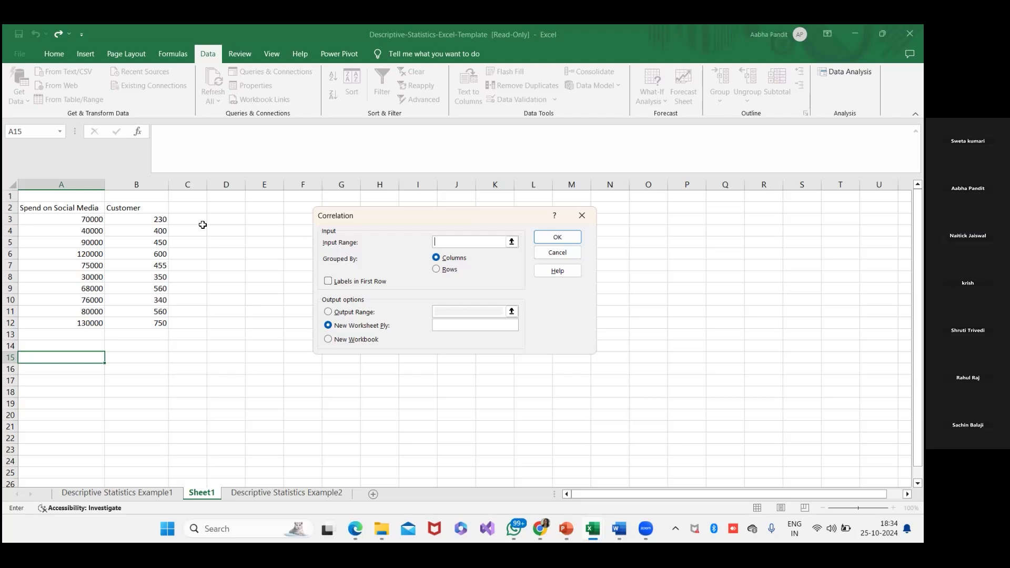
click(513, 246)
click(589, 232)
click(81, 219)
drag(82, 219, 155, 318)
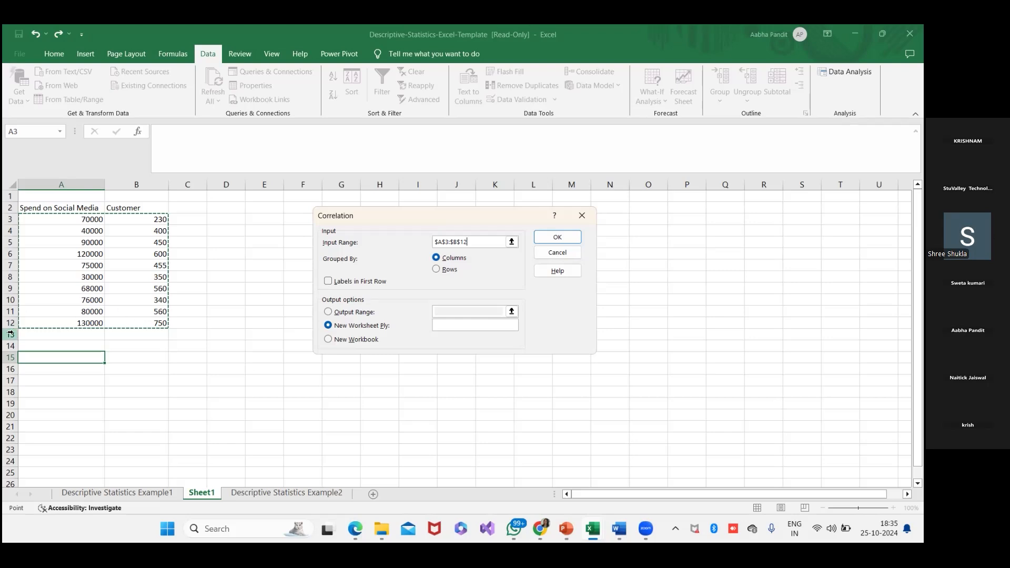
- Direct the correlation output to $A$15 on the current sheet and run the analysis
click(328, 313)
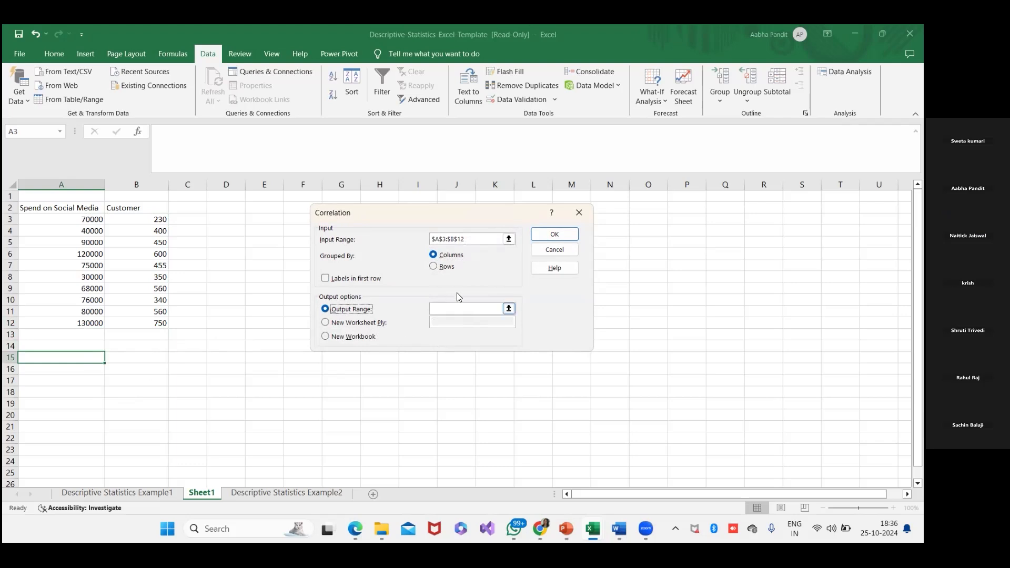
click(483, 312)
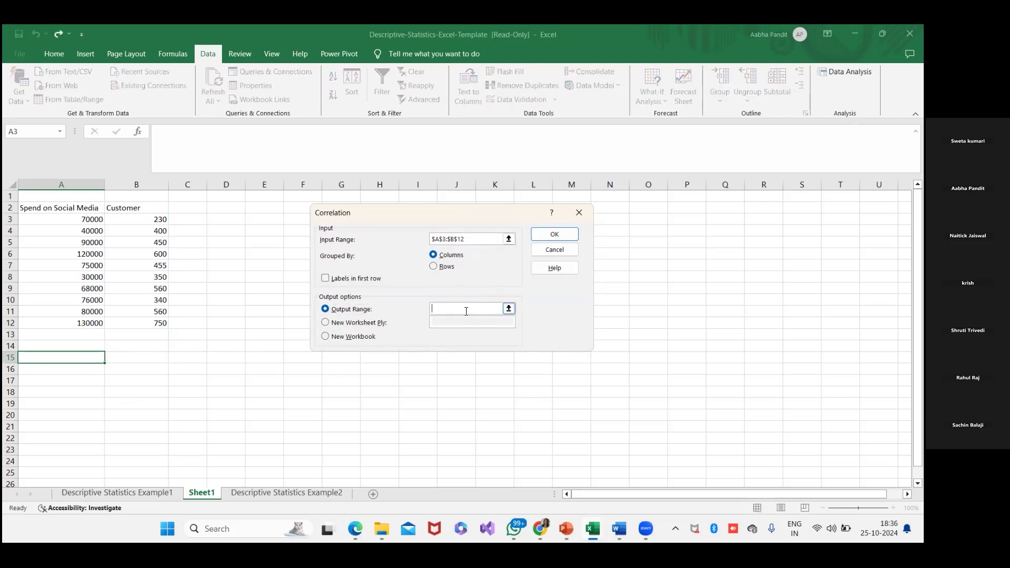
click(97, 354)
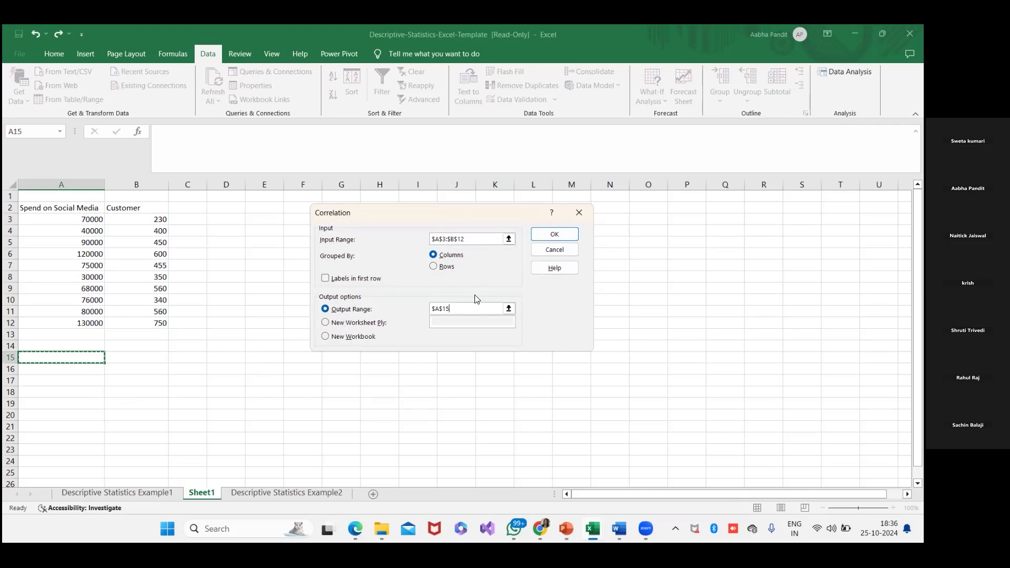
click(542, 234)
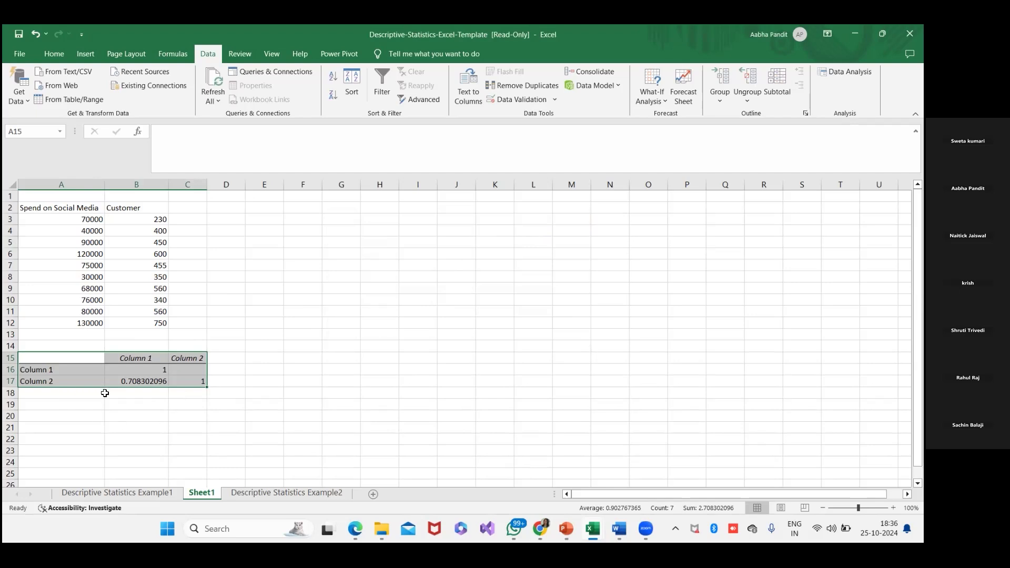
- Undo the formatting of the correlation output and clear the results from A15:C17
key(ctrl+z)
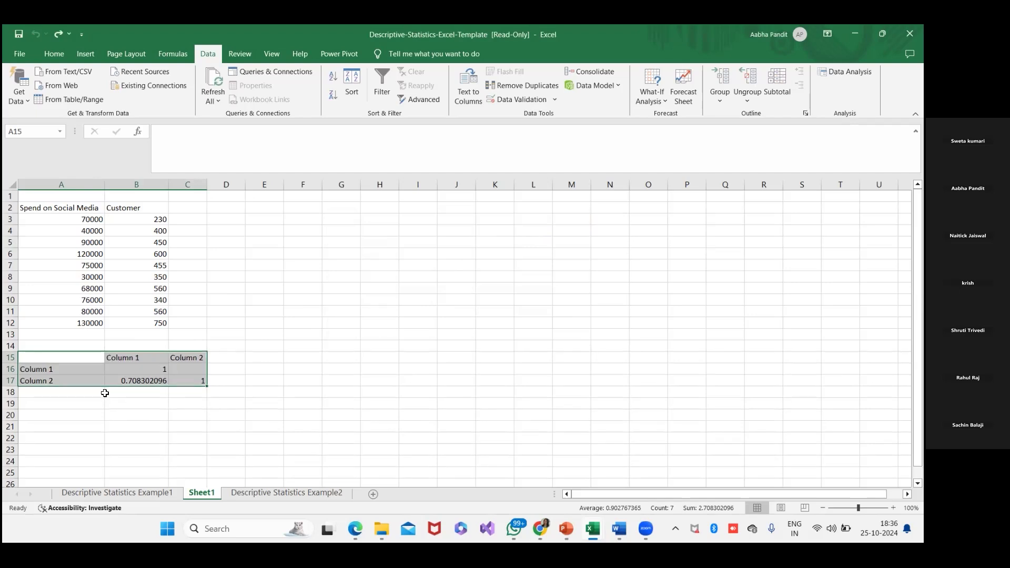
click(222, 392)
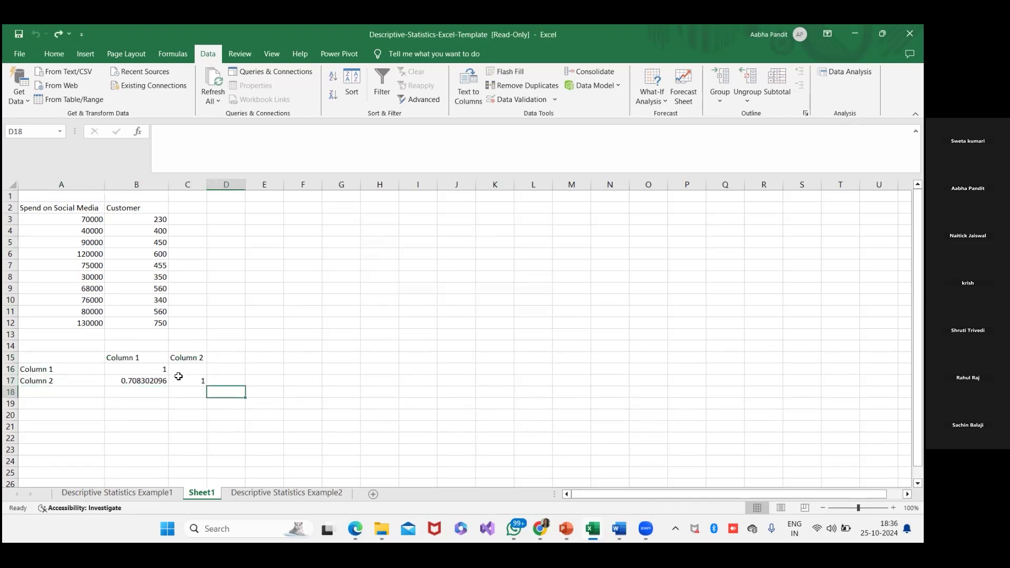
drag(65, 358, 195, 383)
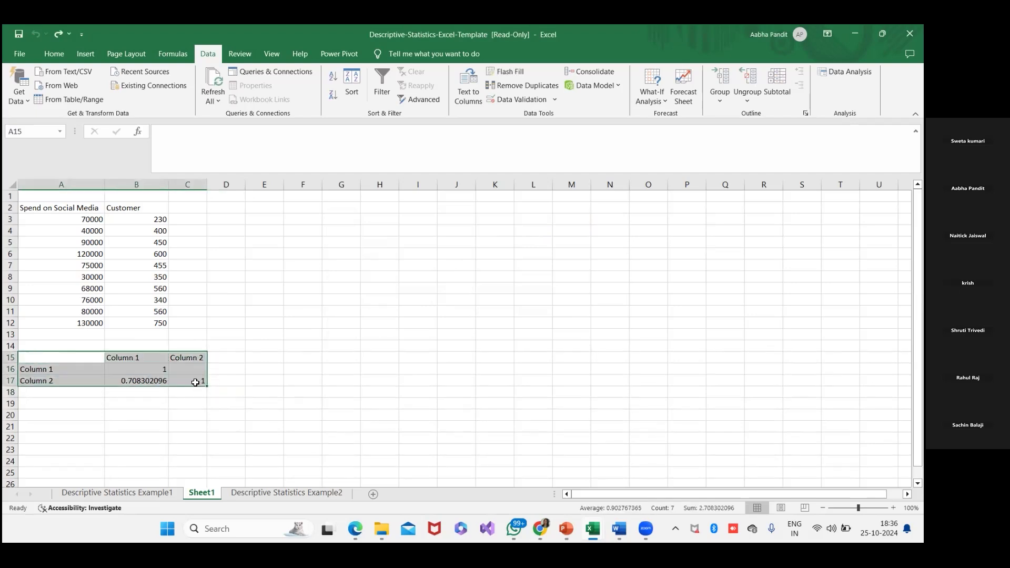
key(Delete)
- Try the Correlation analysis again with Labels in first row enabled, and clear its output from A15:C17
click(845, 71)
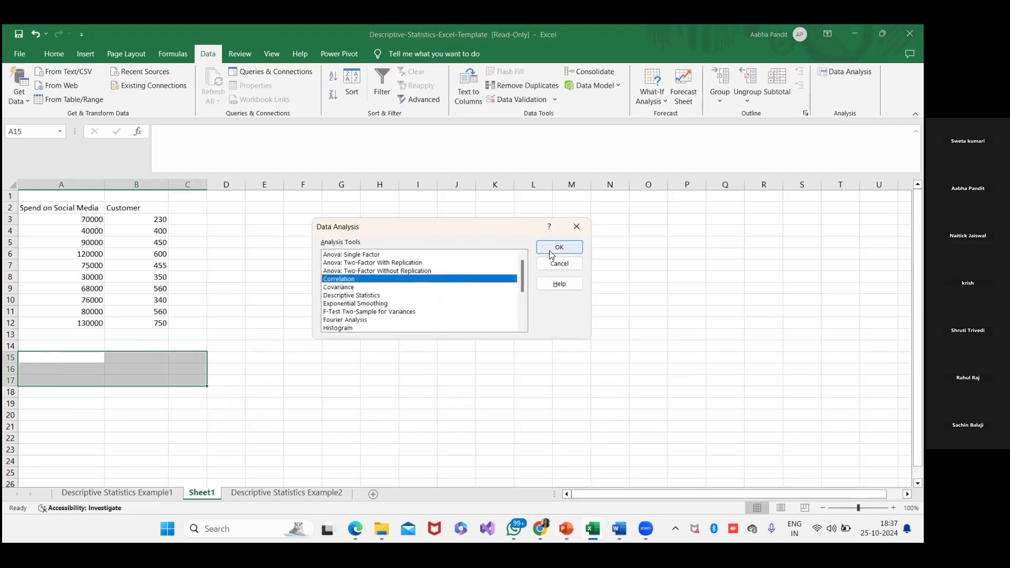
click(551, 252)
click(332, 310)
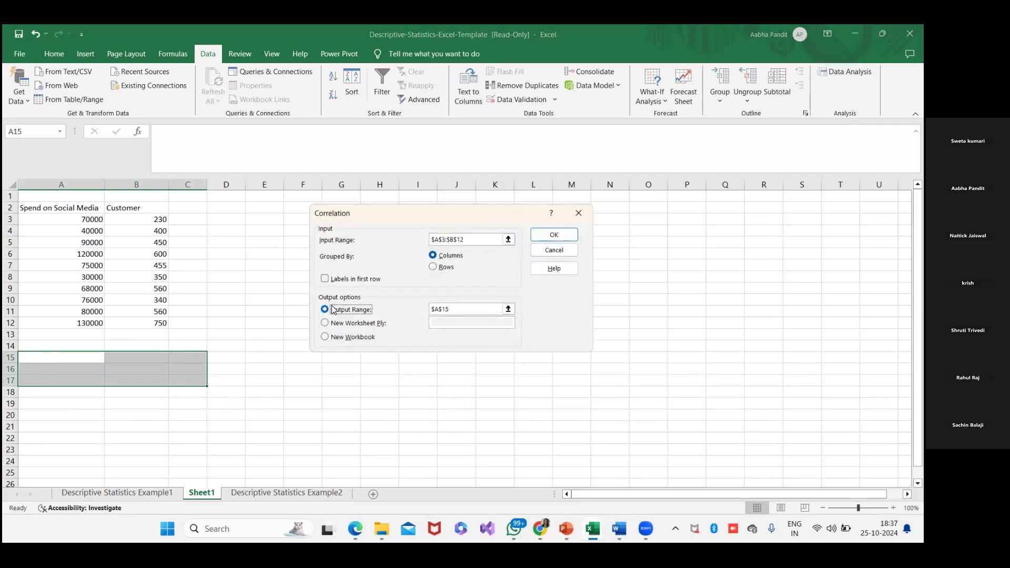
click(326, 278)
click(557, 234)
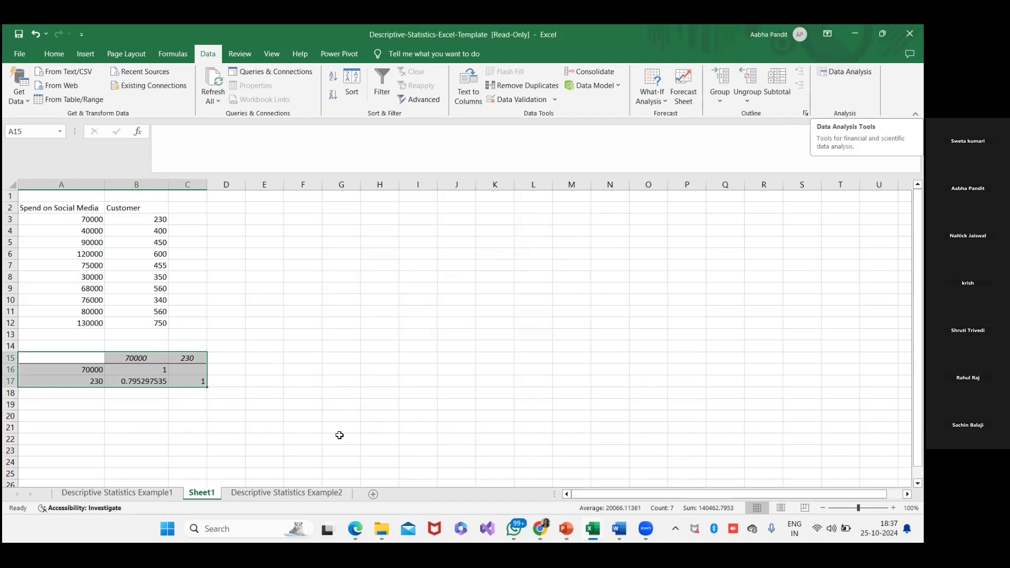
key(Delete)
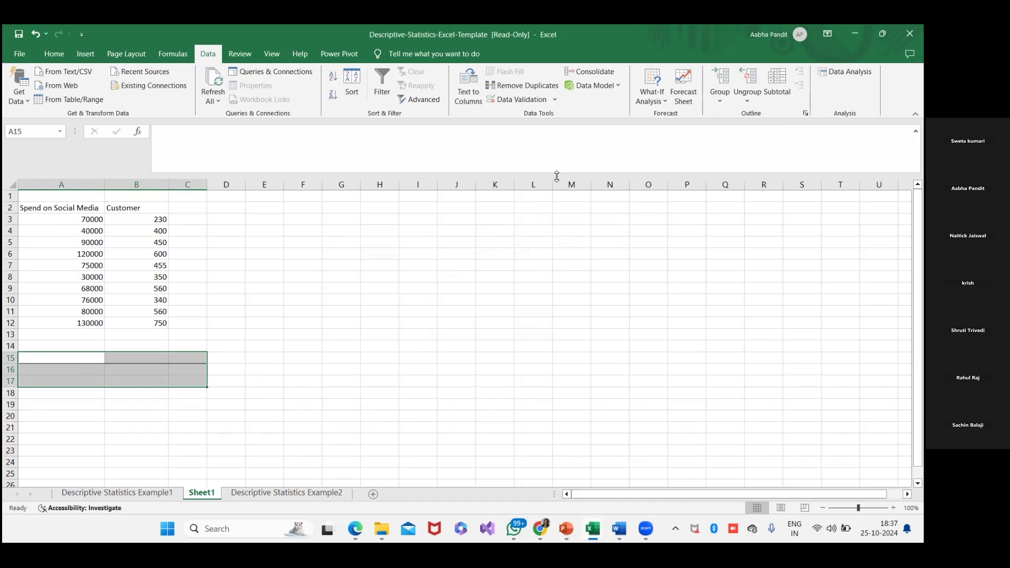
- Rerun the Correlation analysis on $A$3:$B$12 with Labels in first row disabled and output at $A$15
click(845, 71)
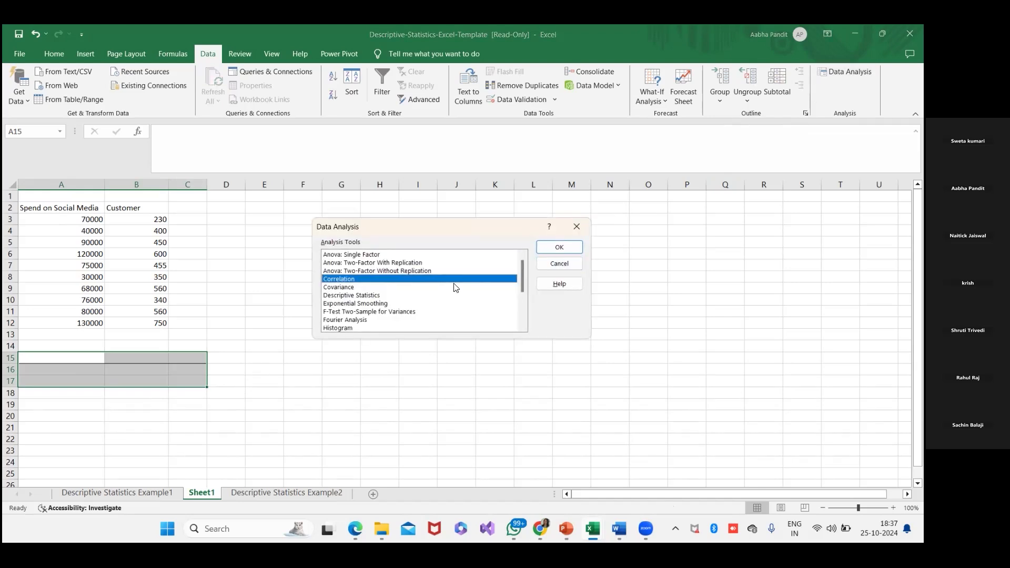
click(559, 247)
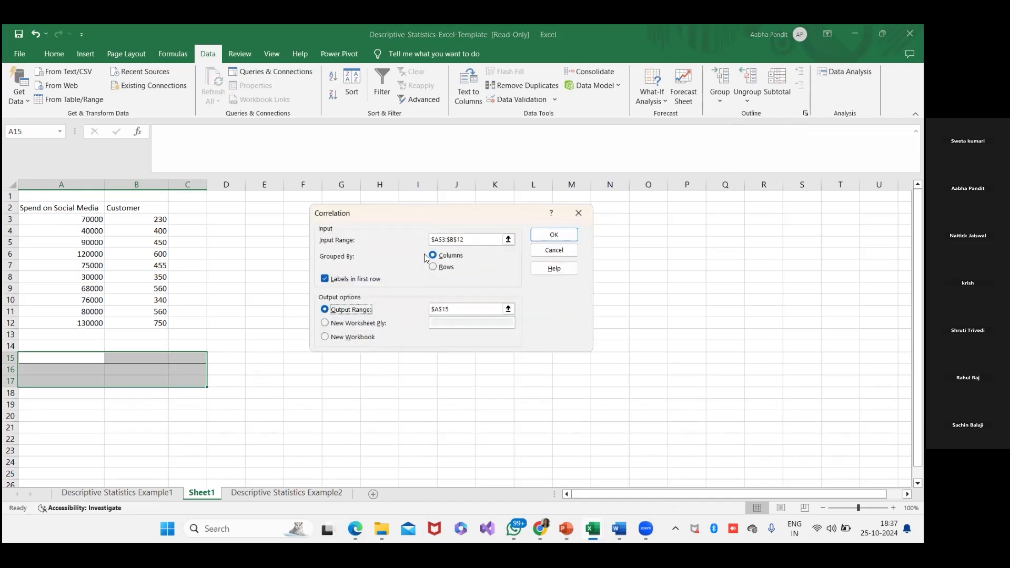
click(371, 284)
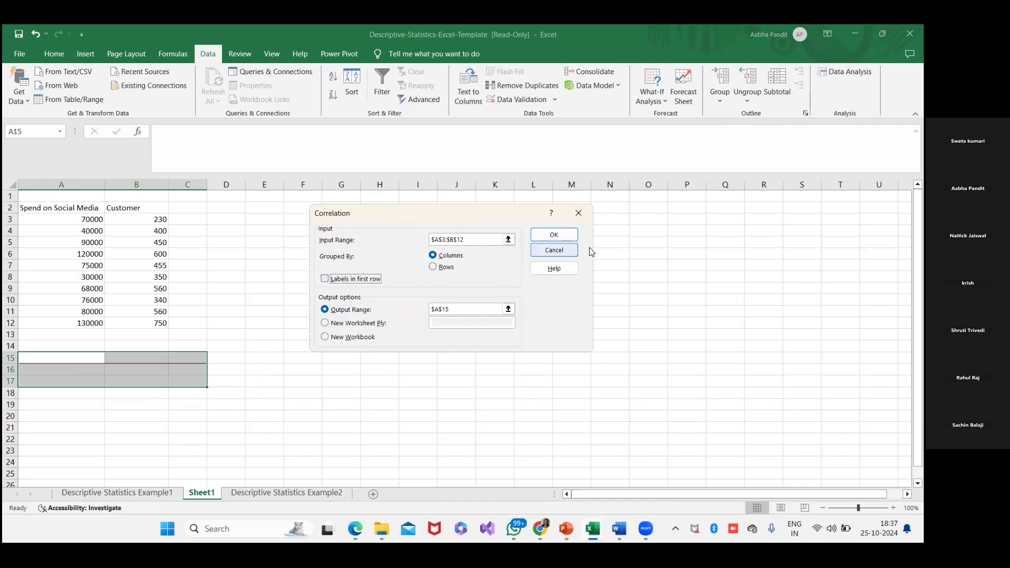
click(554, 235)
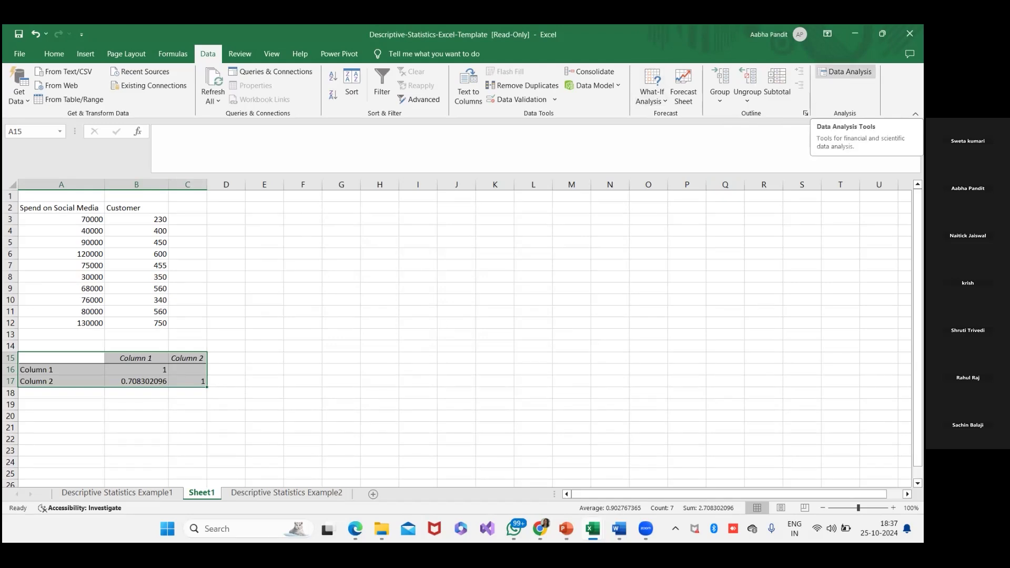
- Review the Correlation tool's input range, grouping, labels and output settings against the data in A3:B12
click(846, 72)
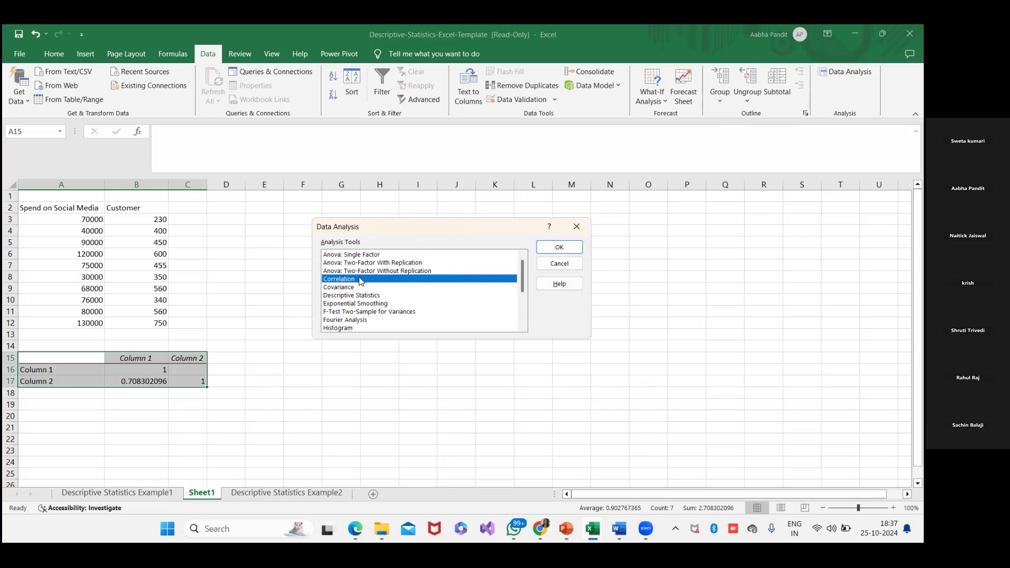
click(549, 249)
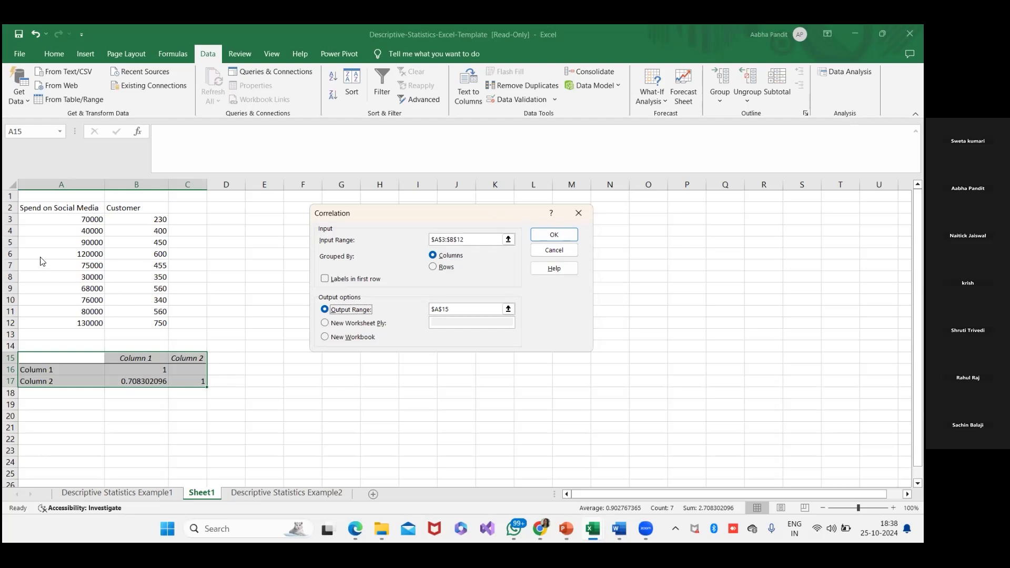
click(550, 250)
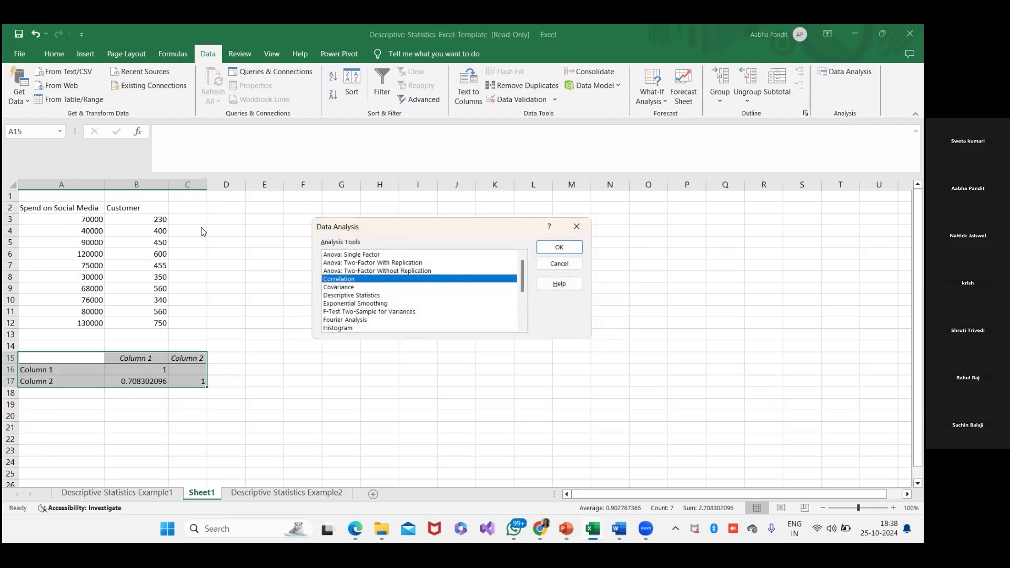
click(577, 226)
drag(70, 223, 153, 321)
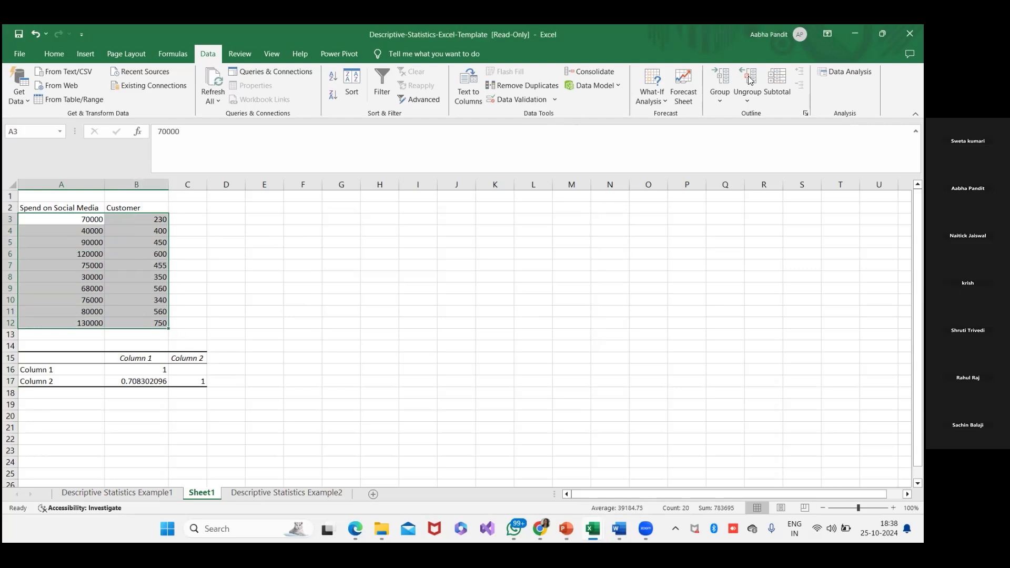
click(846, 72)
click(576, 249)
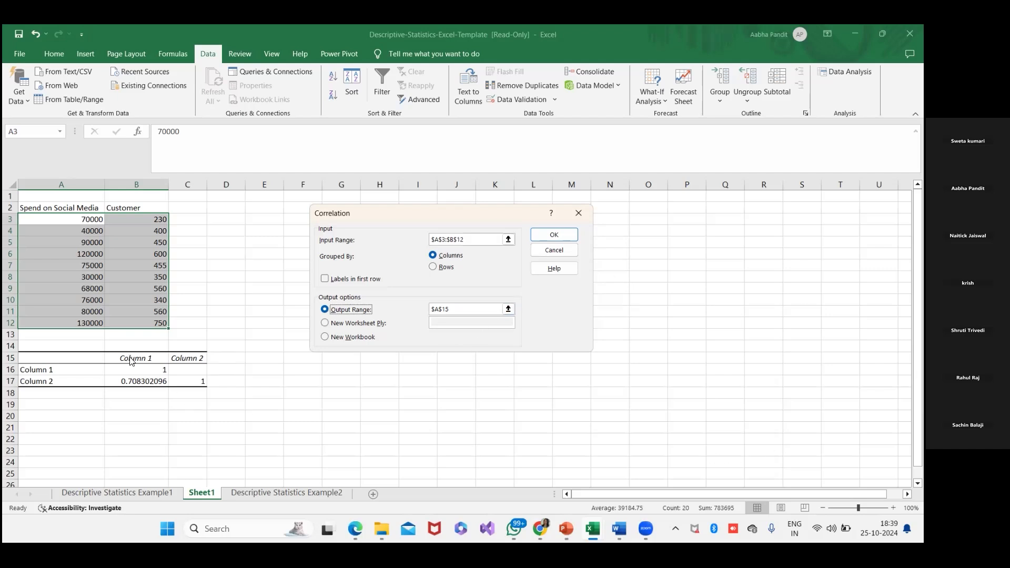
click(538, 255)
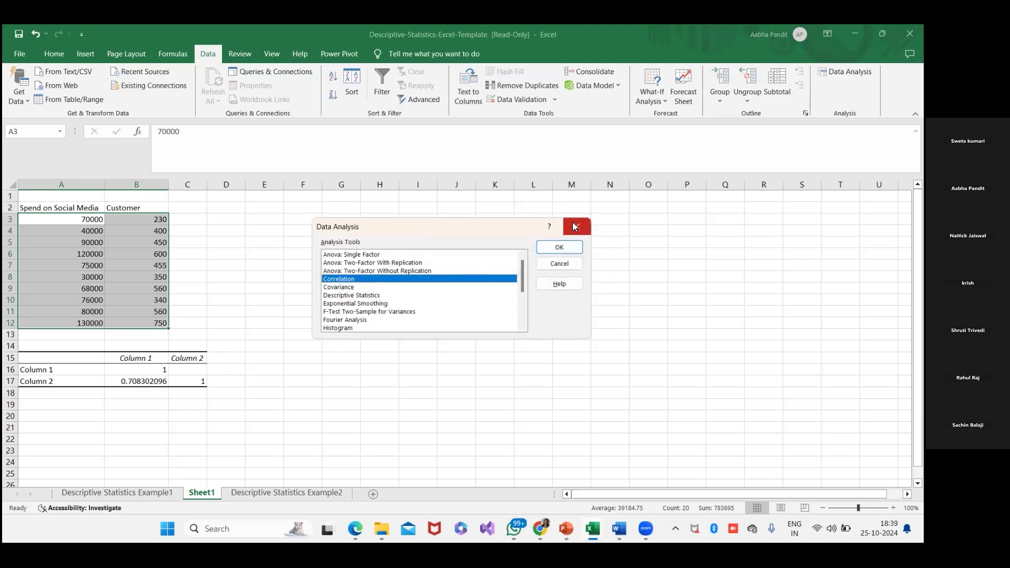
click(583, 225)
- Look up the coefficient between Column 1 and Column 2 in the correlation table and enter "r = 0.7083" in B19
click(159, 358)
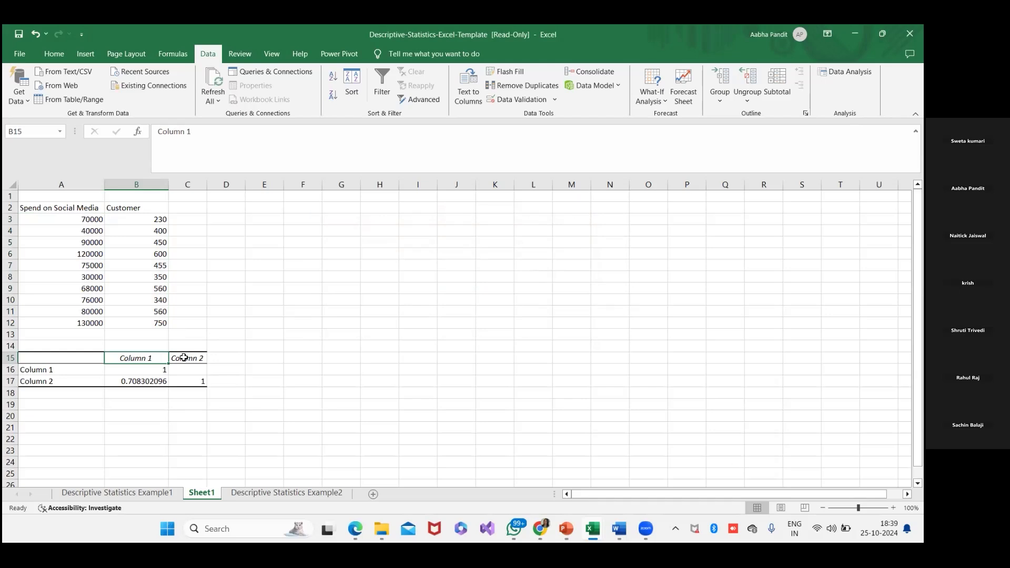
click(185, 358)
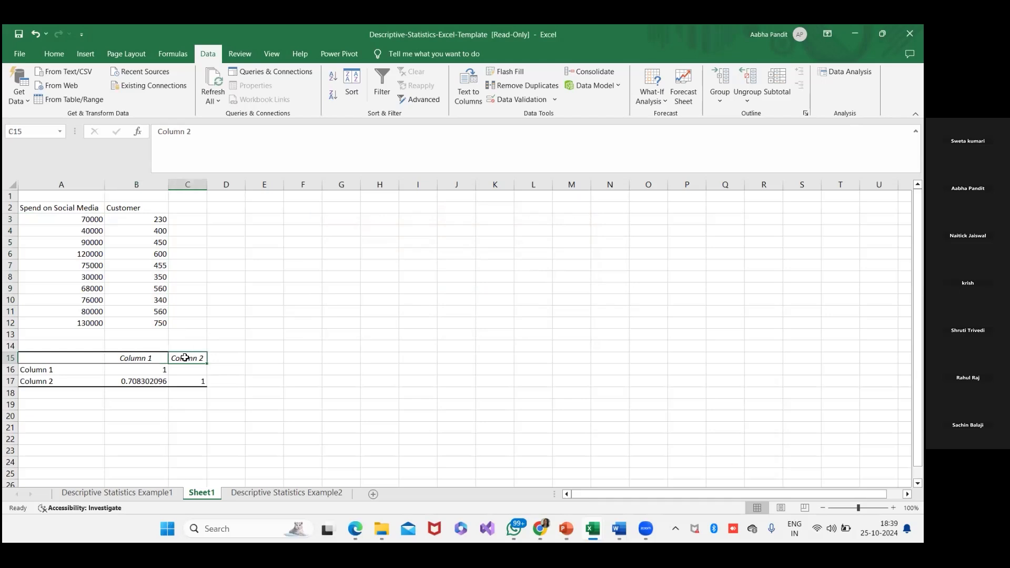
click(61, 371)
click(57, 383)
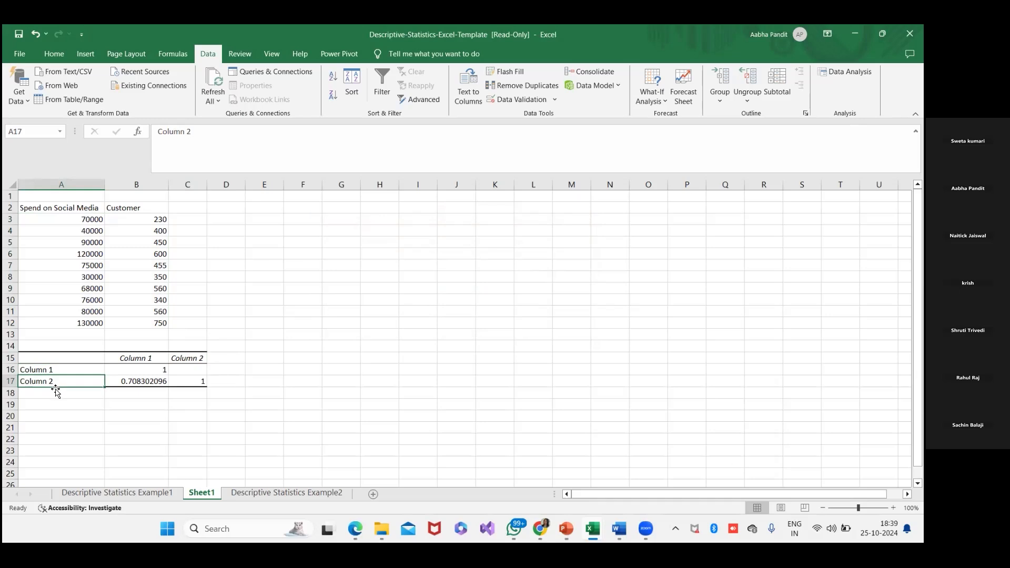
click(140, 380)
click(142, 409)
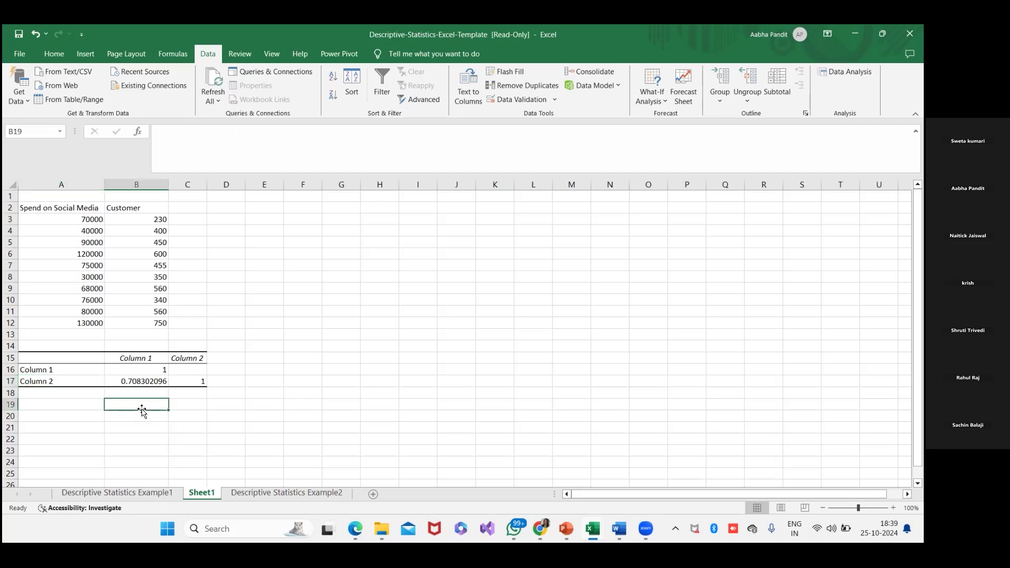
text(r)
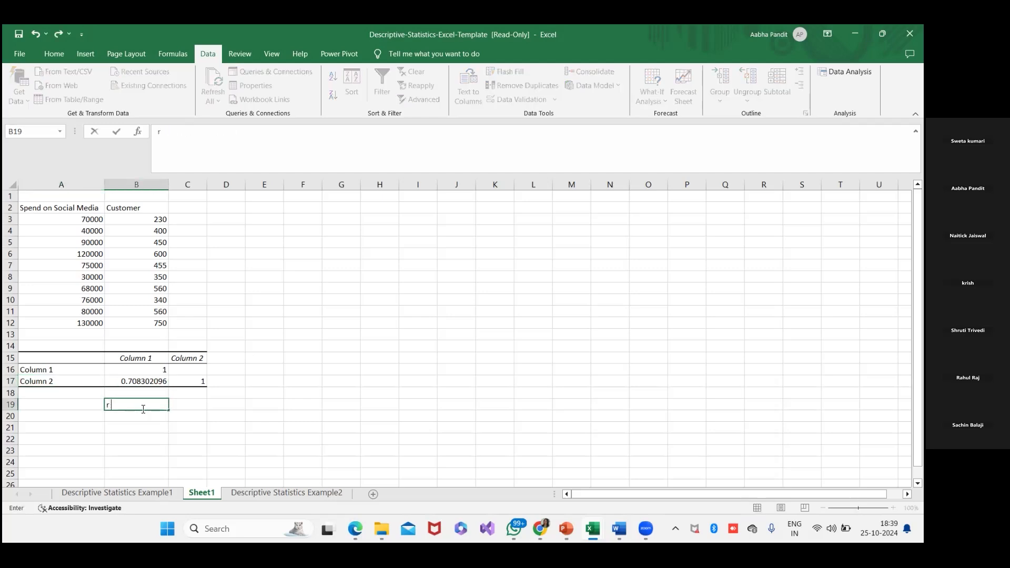
text( = 0.7083)
key(Return)
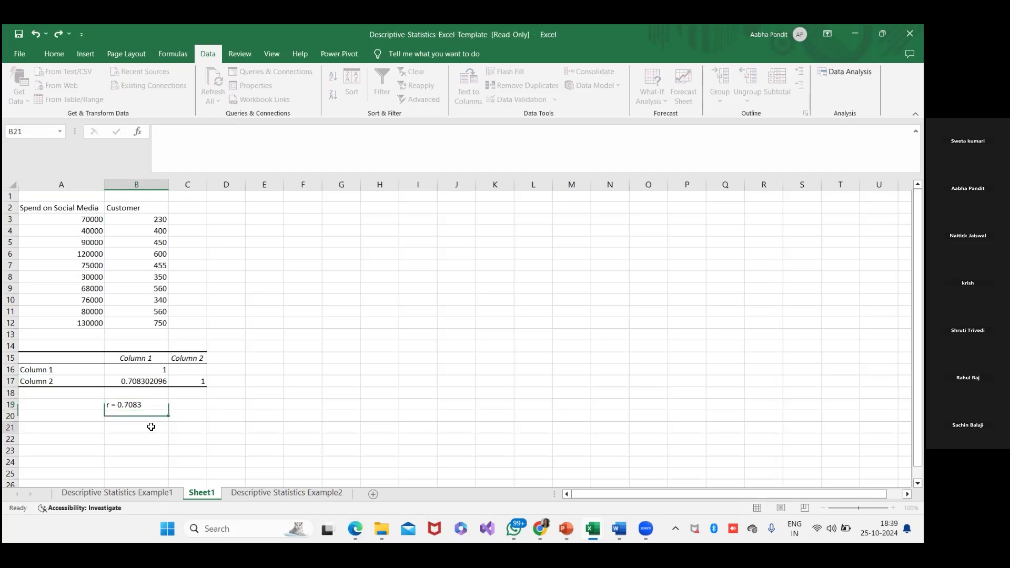
click(152, 409)
- Label the noted r value by entering "Correlation Coefficient" in A19
click(70, 403)
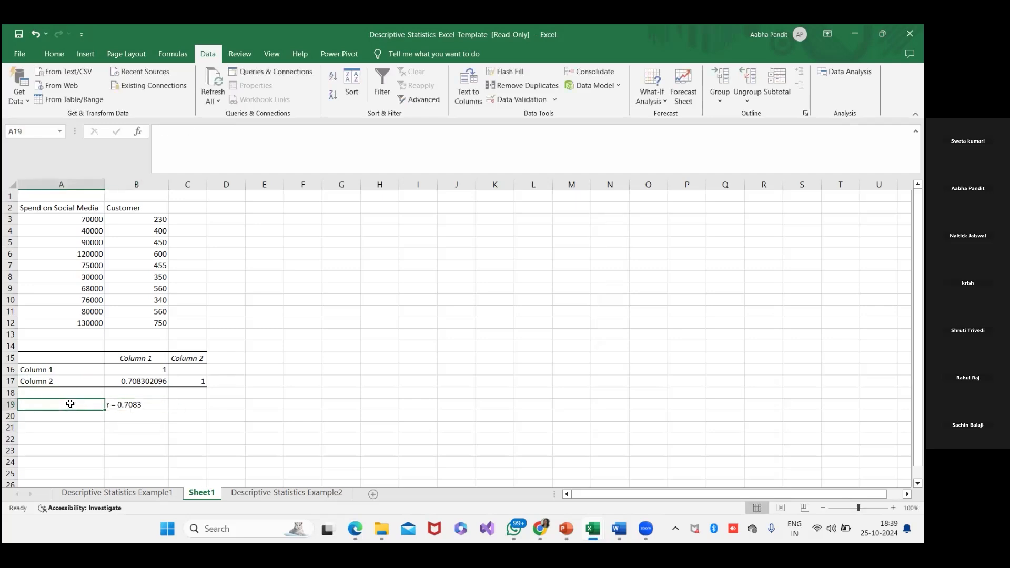
text(Correla)
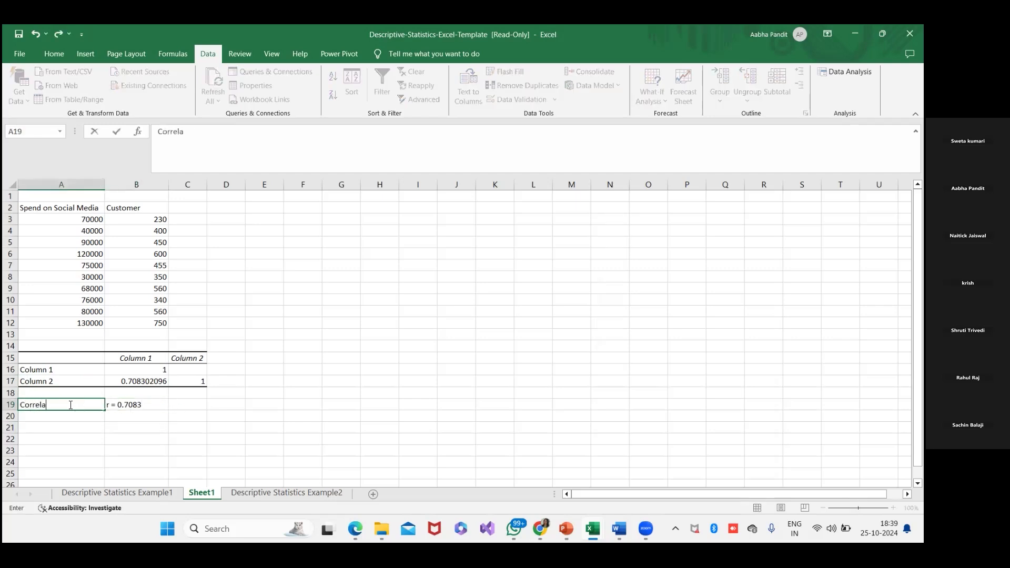
text(tion Coefficient)
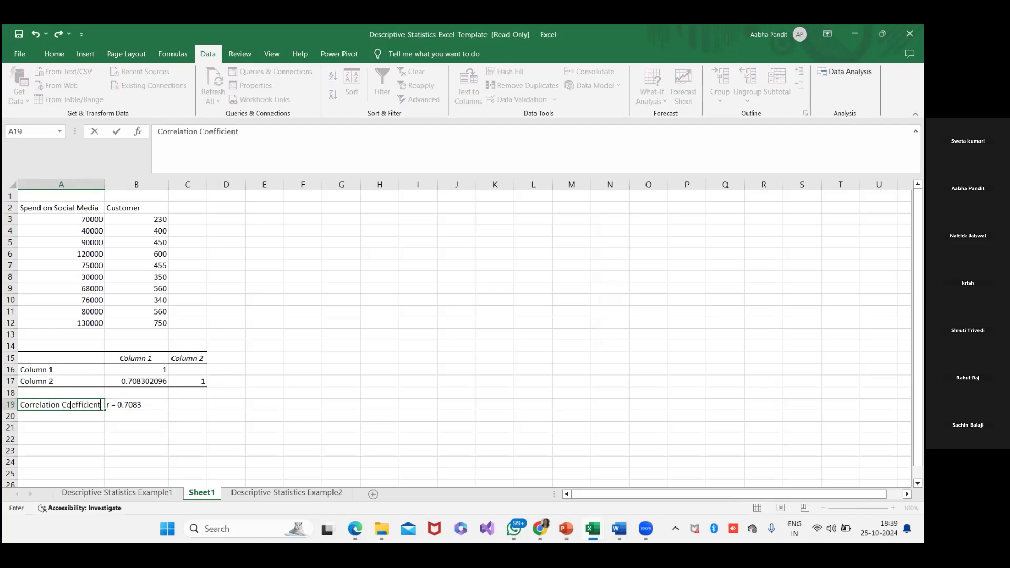
click(91, 426)
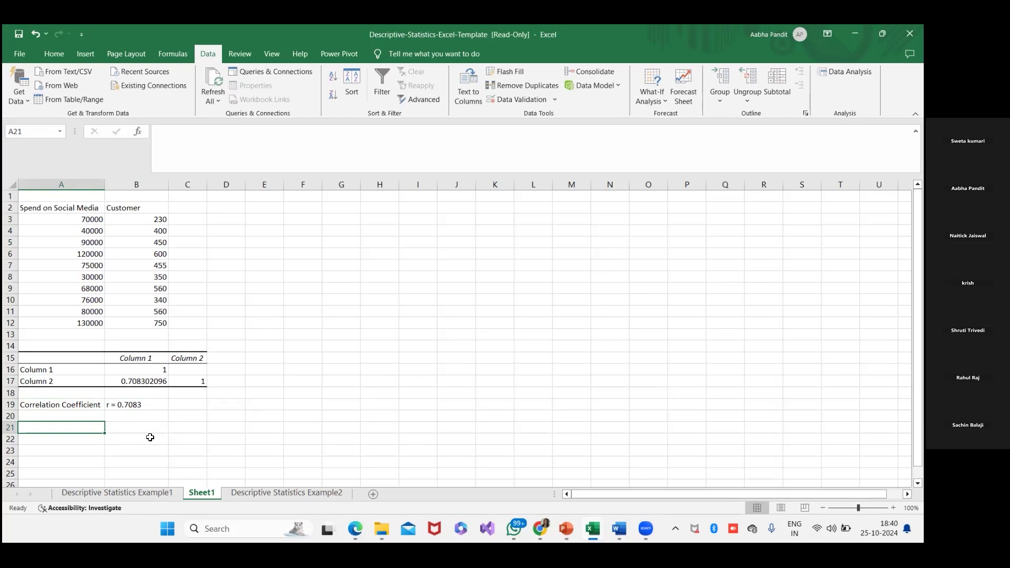
- Widen column C slightly and match the Spend on Social Media and Customer headers to the correlation table's column headings
click(189, 372)
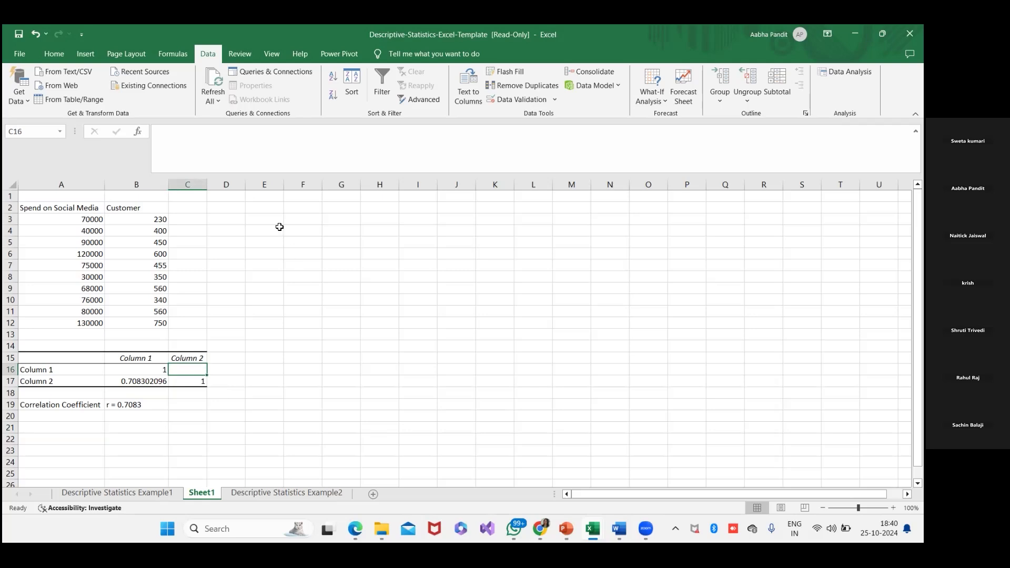
drag(209, 183, 228, 221)
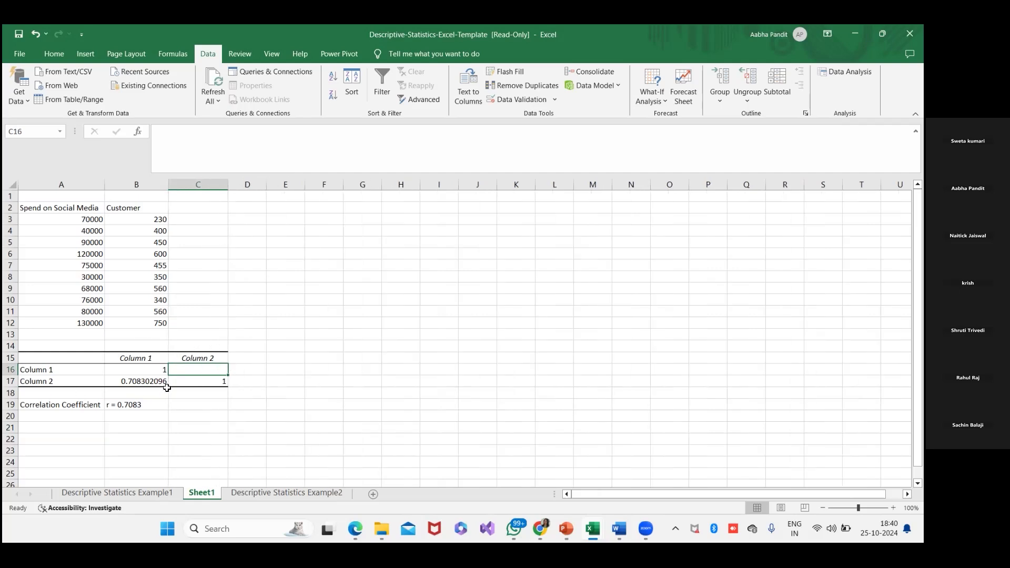
click(67, 206)
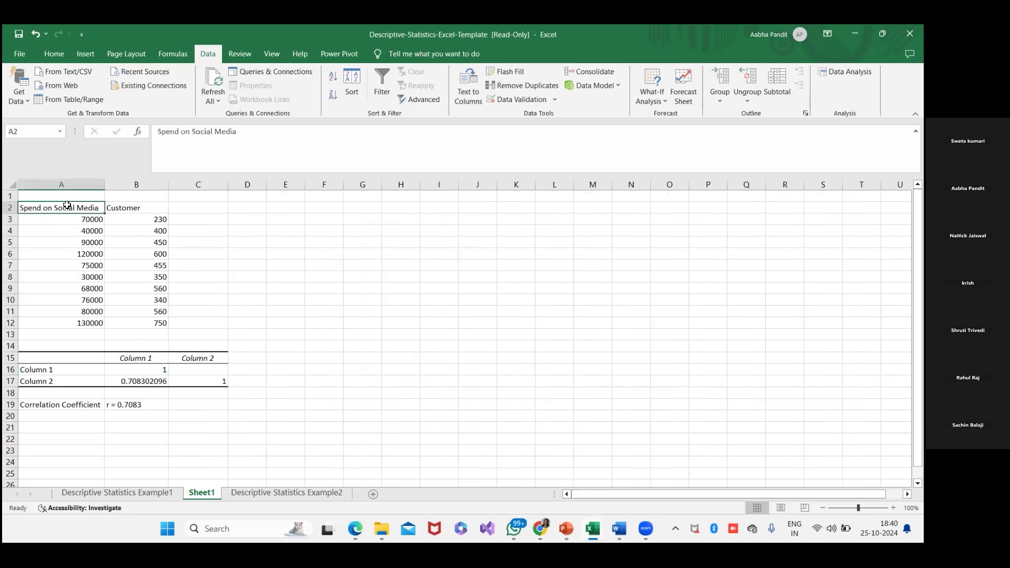
click(122, 360)
click(128, 209)
click(197, 357)
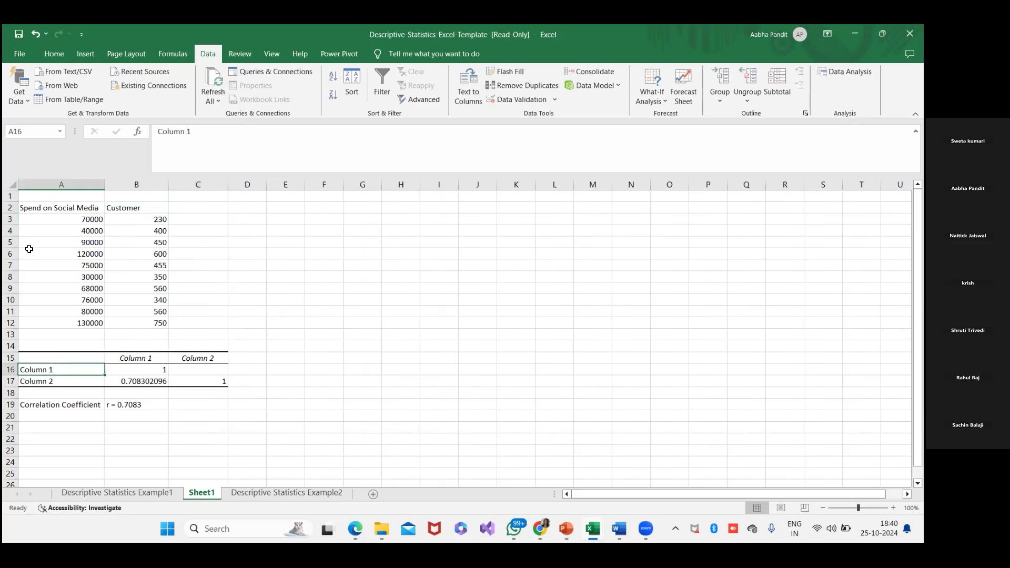
- Replace the correlation table's row labels in A16 and A17 with copies of the Spend on Social Media and Customer headers
click(42, 209)
key(ctrl+c)
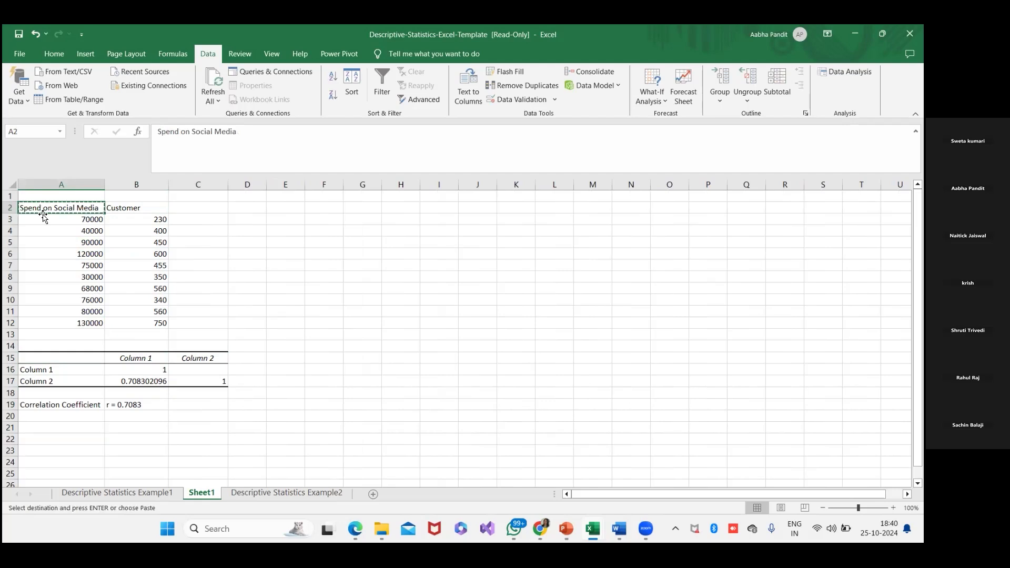
click(64, 369)
key(ctrl+v)
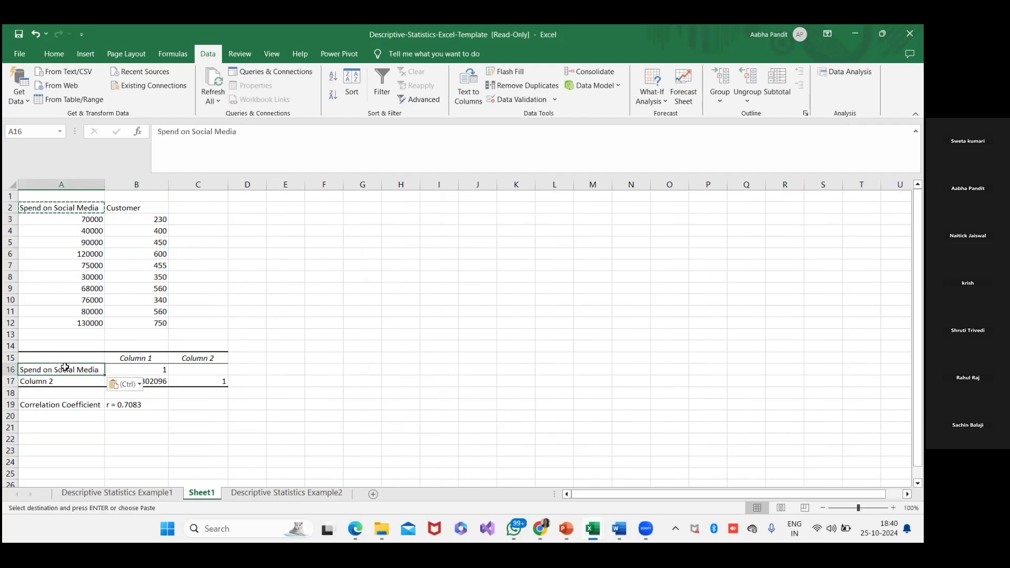
click(122, 206)
key(ctrl+c)
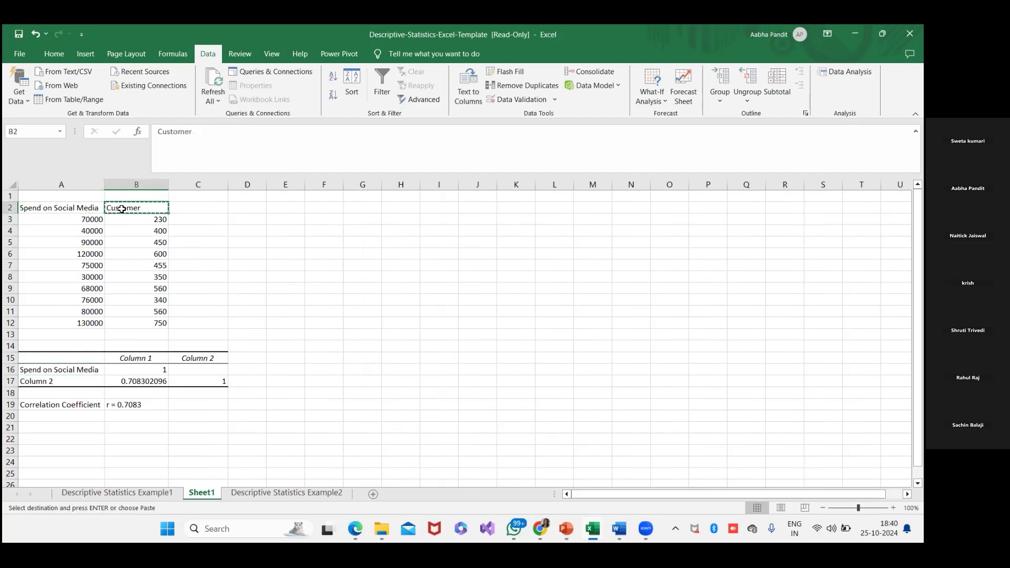
click(70, 381)
key(ctrl+v)
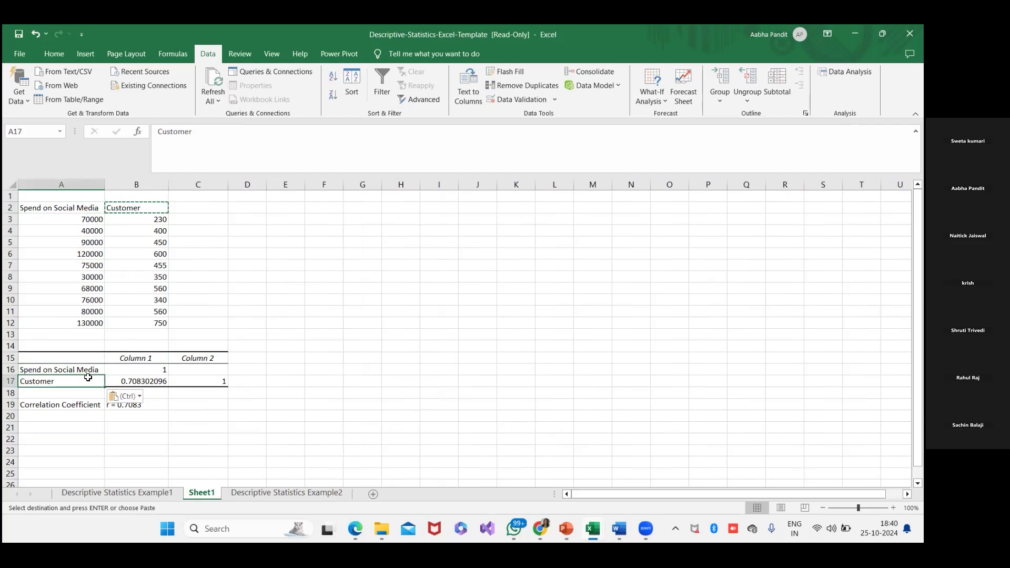
- Copy the Spend on Social Media and Customer headers into B15 and C15, and widen column B to fit the longer heading
click(156, 358)
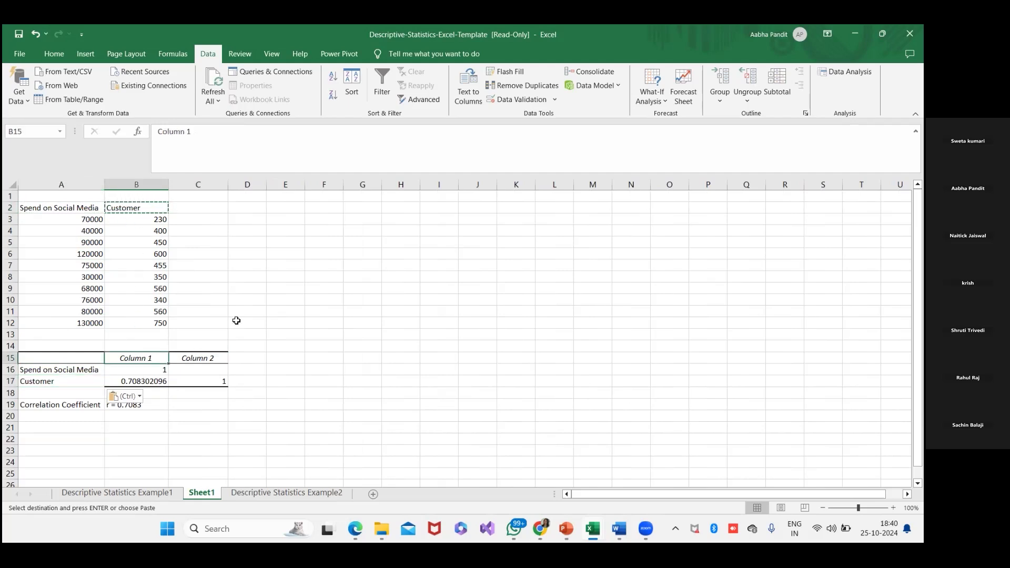
click(202, 357)
key(ctrl+v)
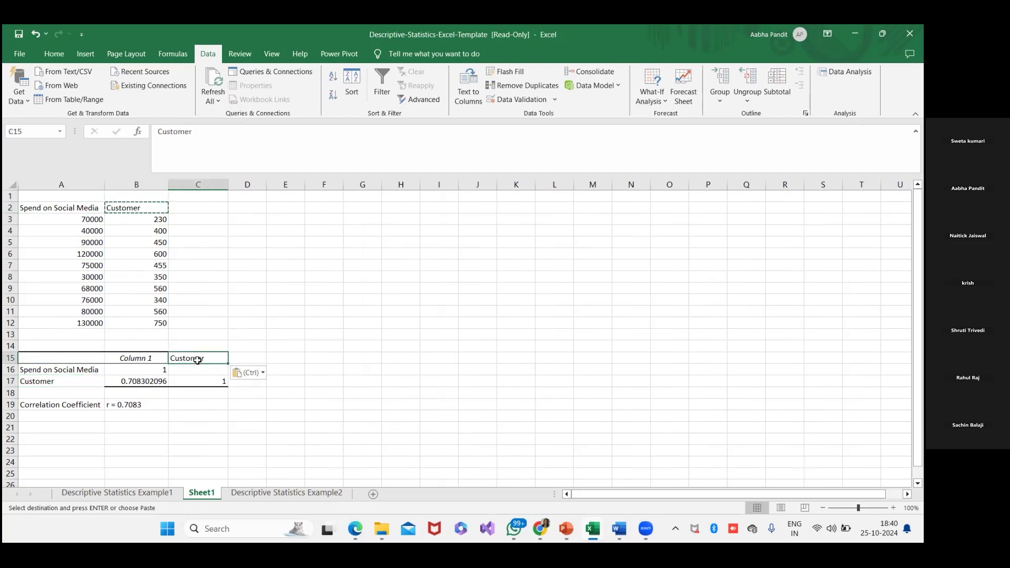
click(79, 208)
key(ctrl+c)
click(111, 360)
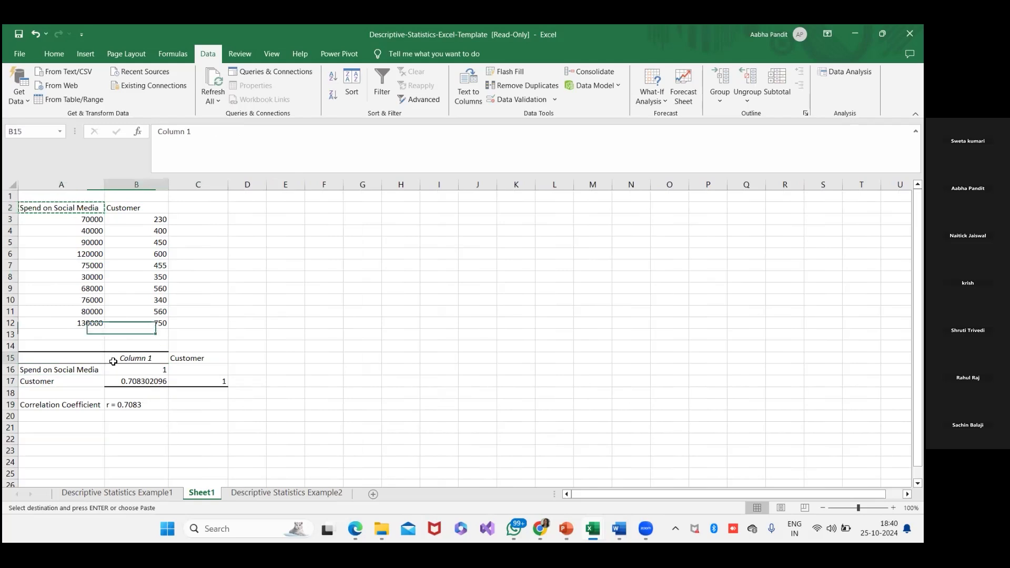
key(ctrl+v)
click(354, 347)
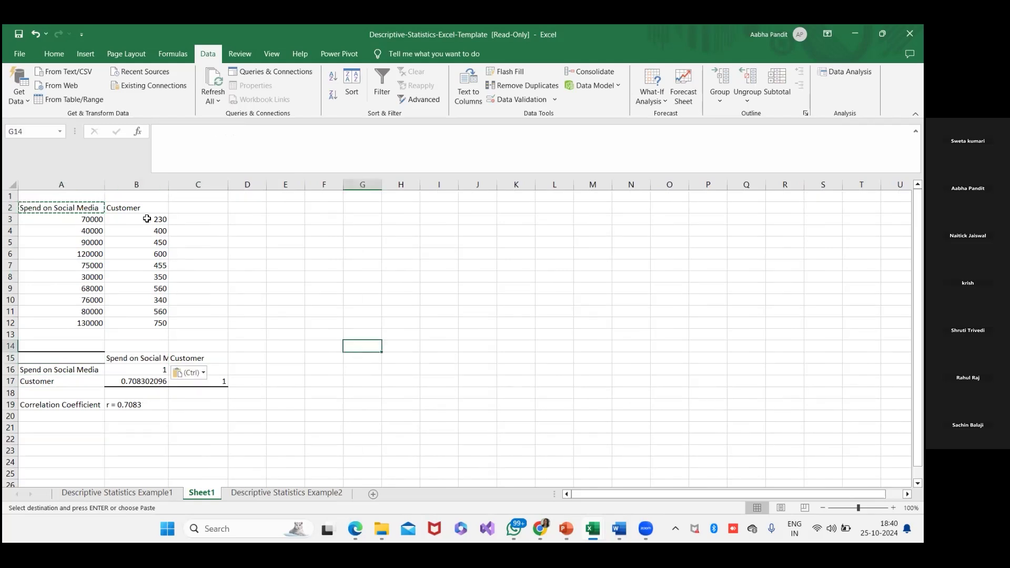
drag(169, 184, 189, 181)
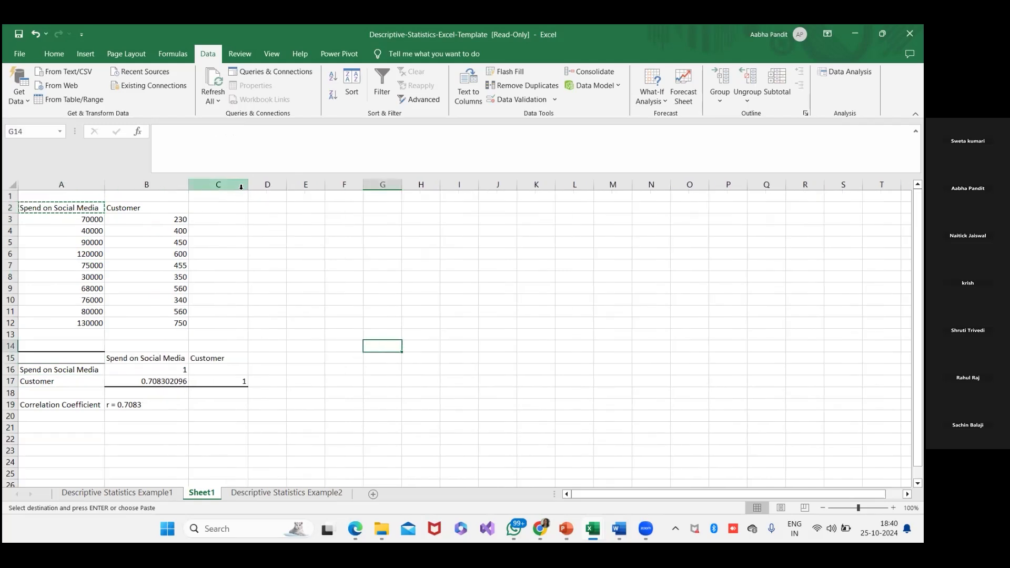
- Compare the noted r value with the table's coefficient and the source data in A3:B12, and clear the pending copy
click(164, 410)
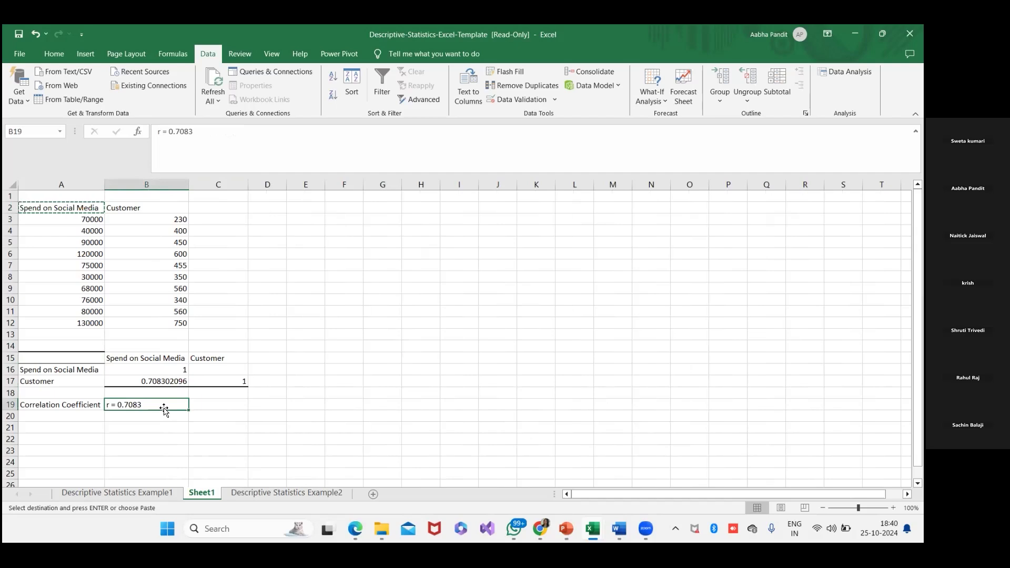
click(163, 381)
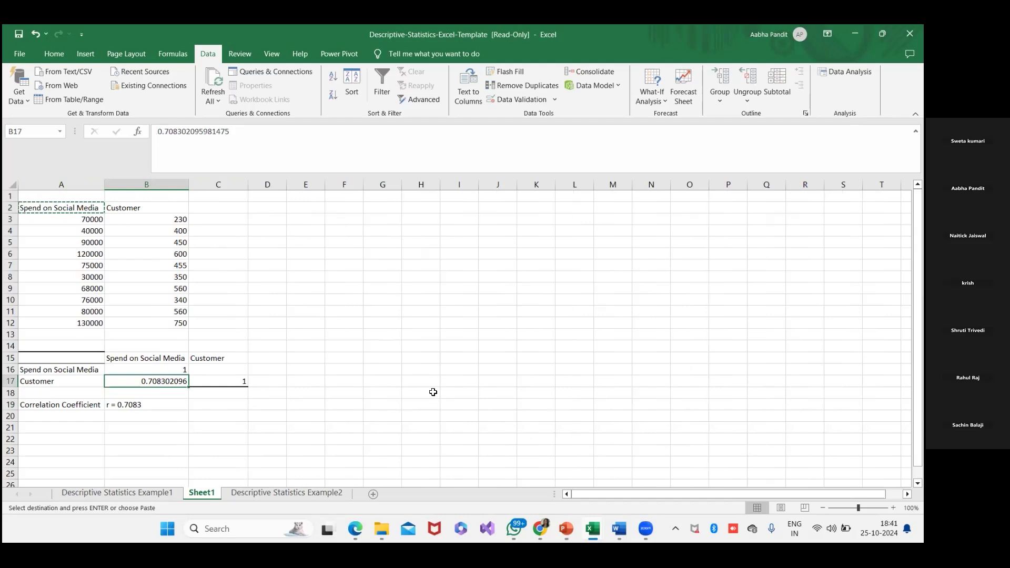
drag(68, 222, 180, 324)
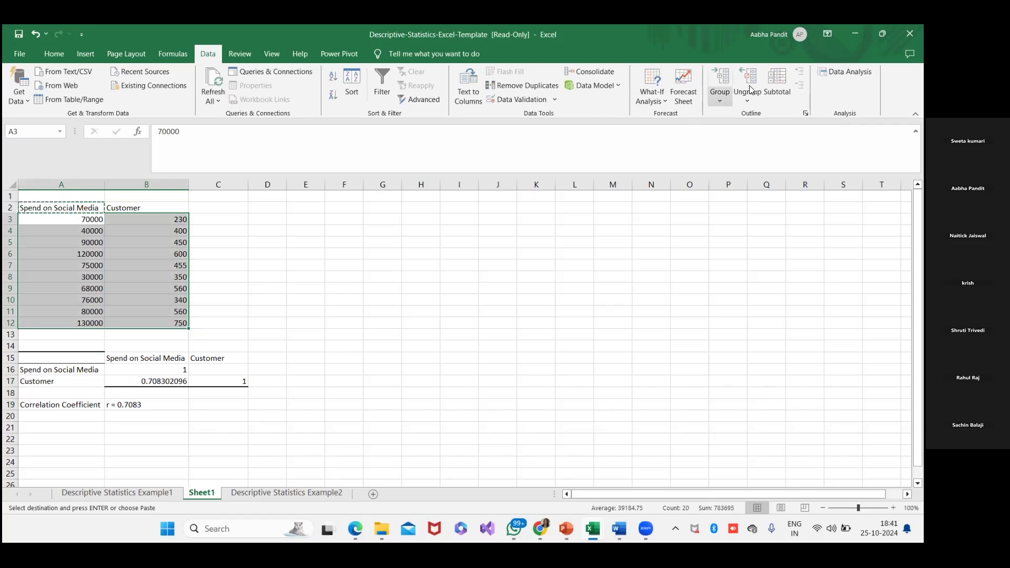
click(427, 242)
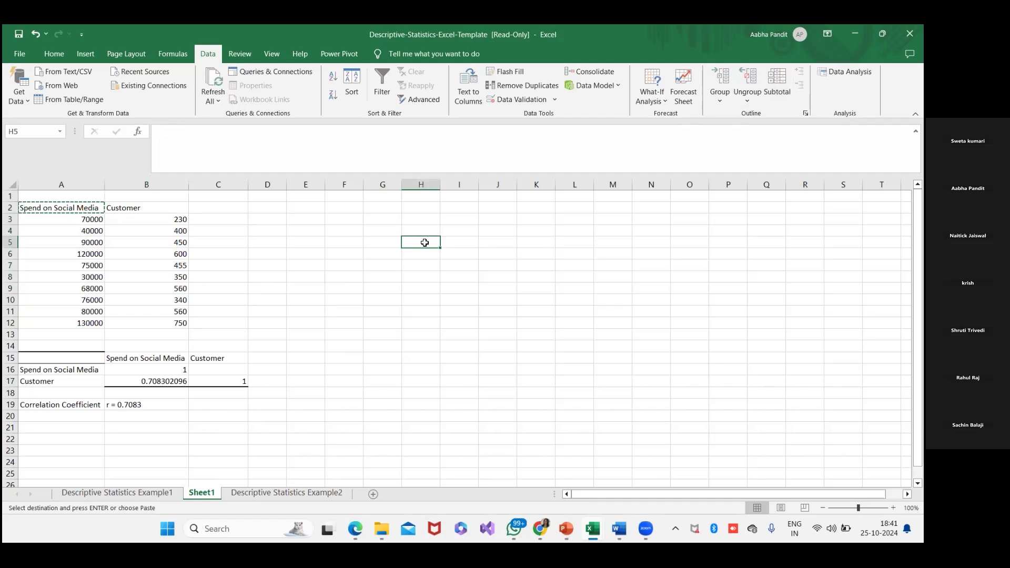
key(Escape)
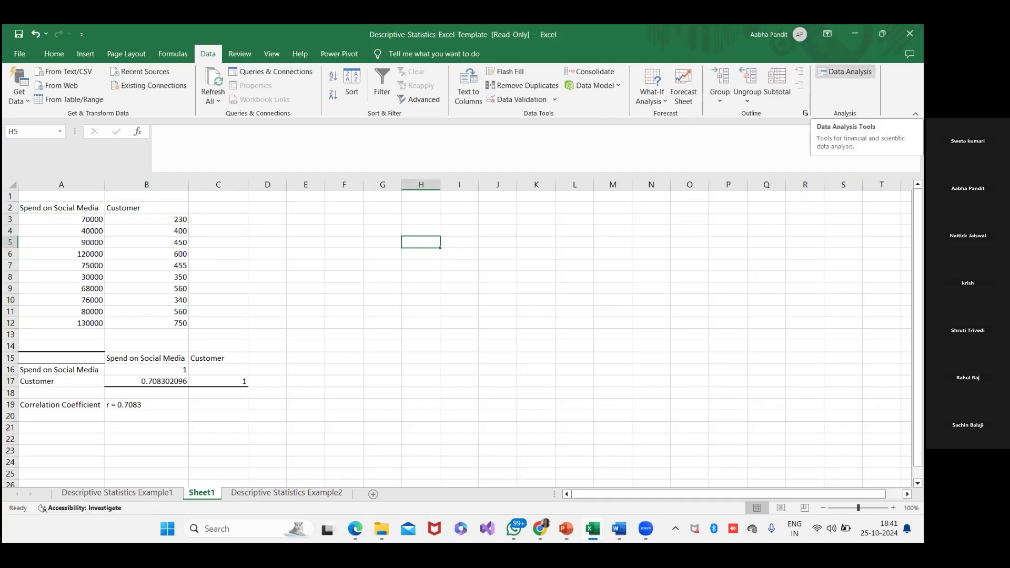
key(ctrl+Page_Up)
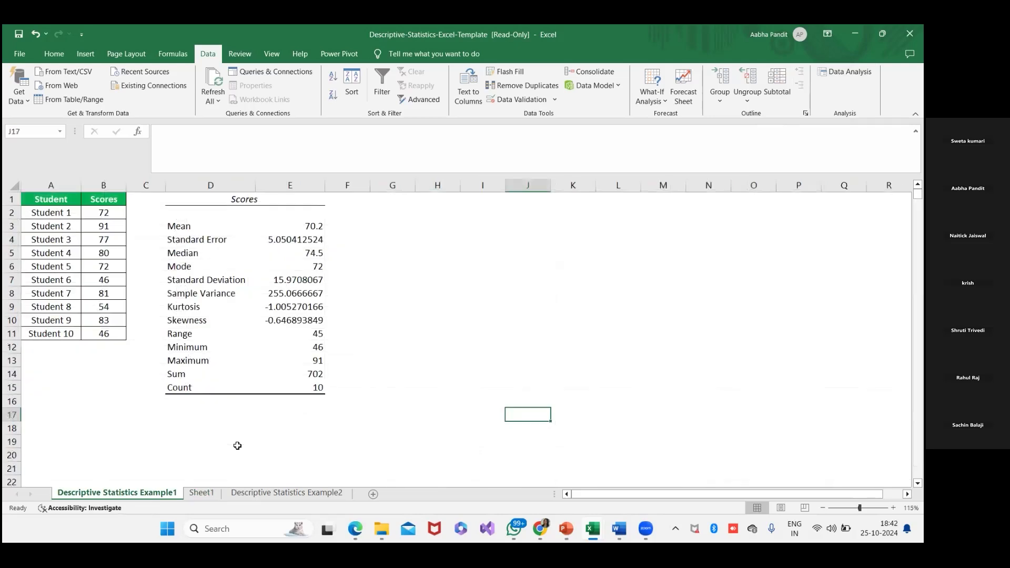
key(ctrl+Page_Down)
key(ctrl+Page_Down)
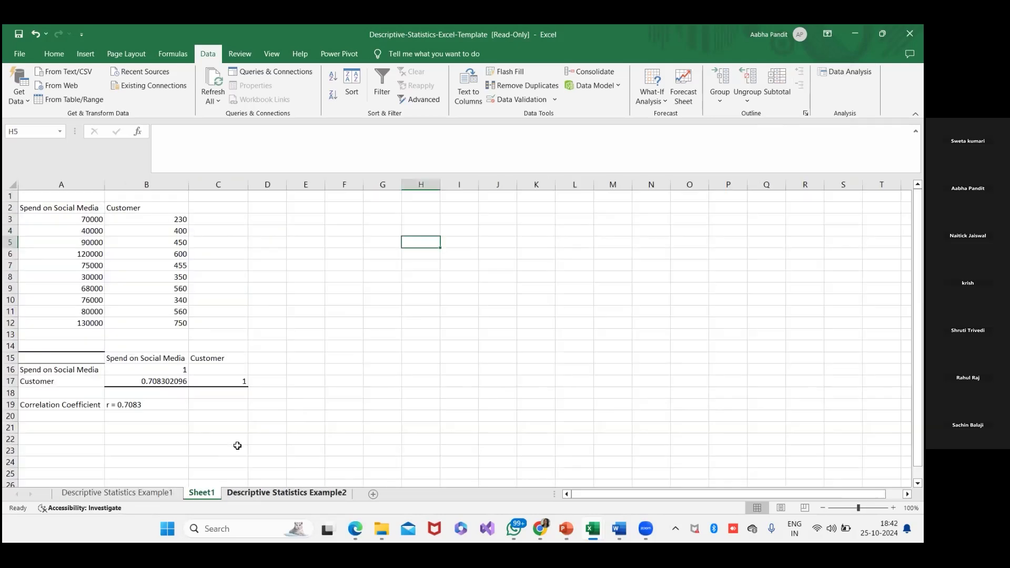
key(ctrl+Page_Up)
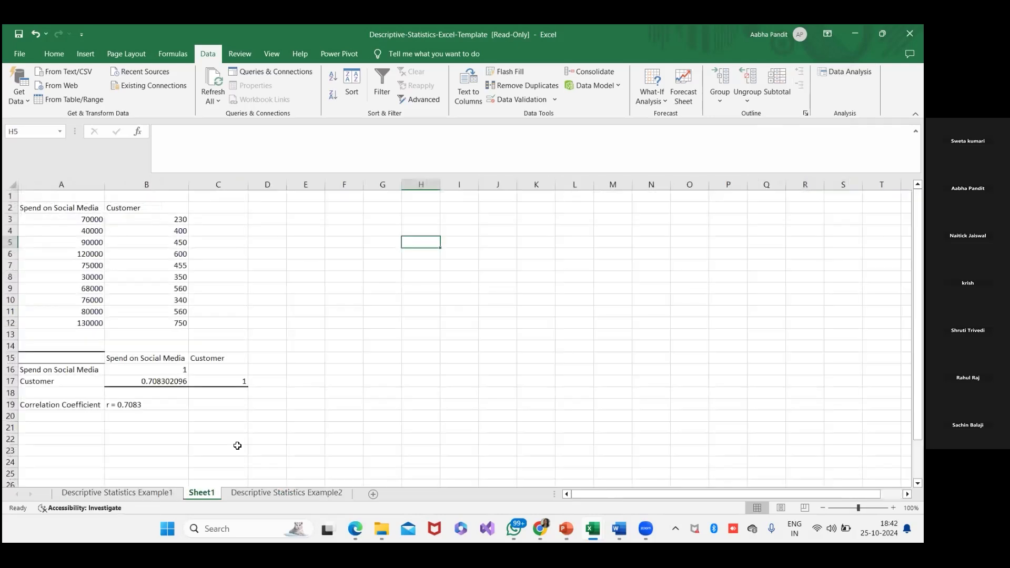
click(845, 72)
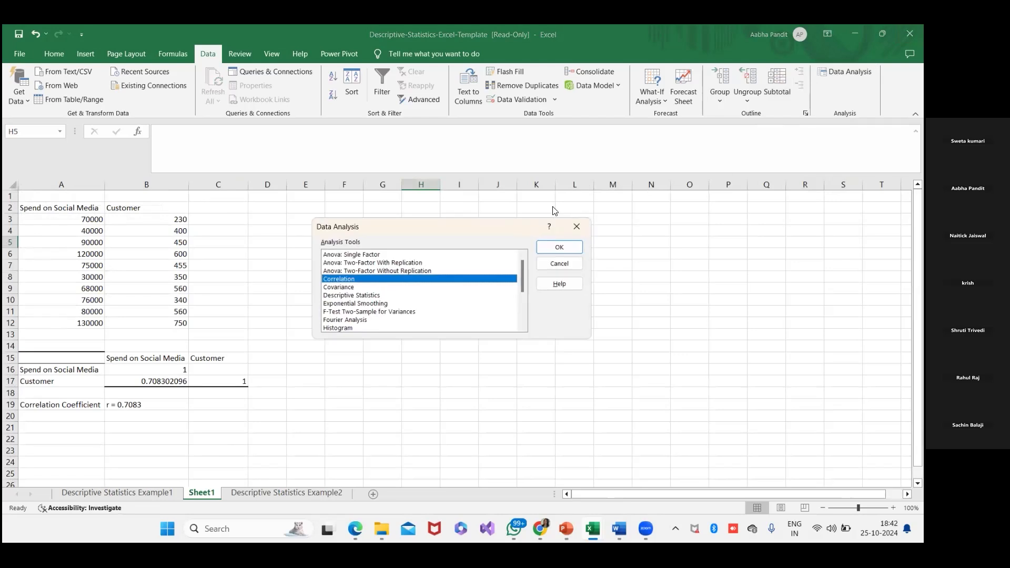
click(559, 247)
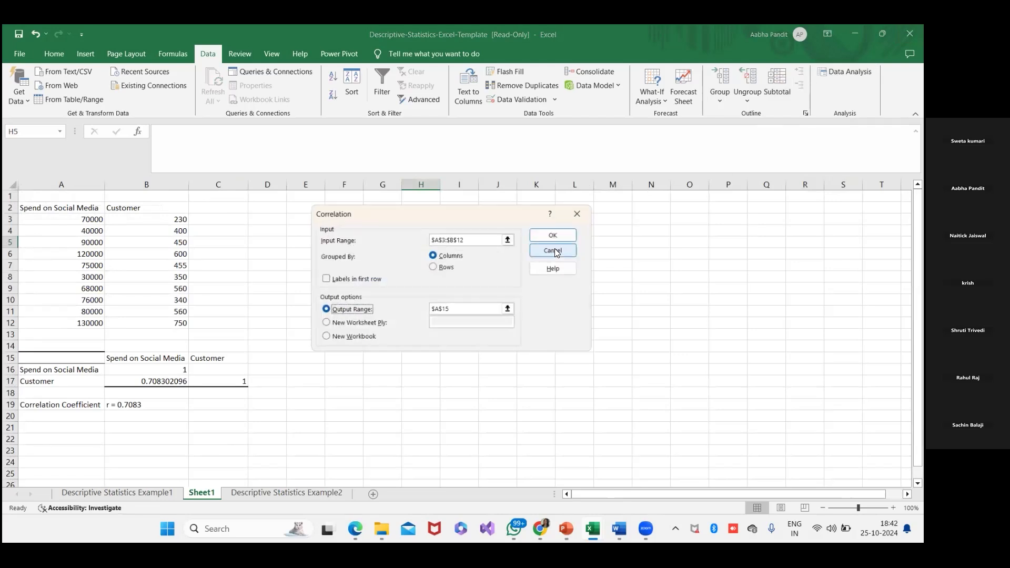
click(511, 239)
click(586, 228)
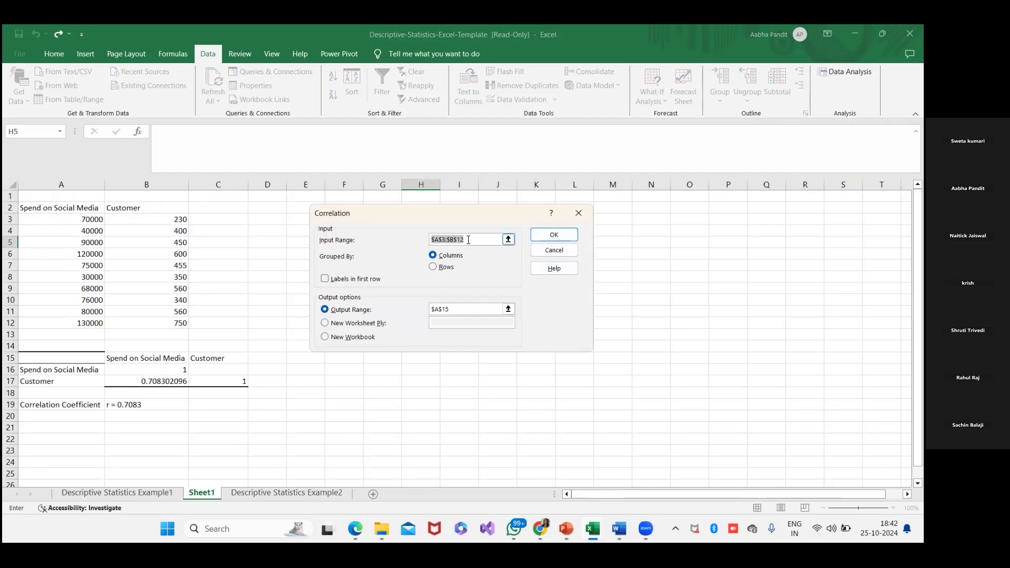
key(BackSpace)
drag(89, 220, 166, 319)
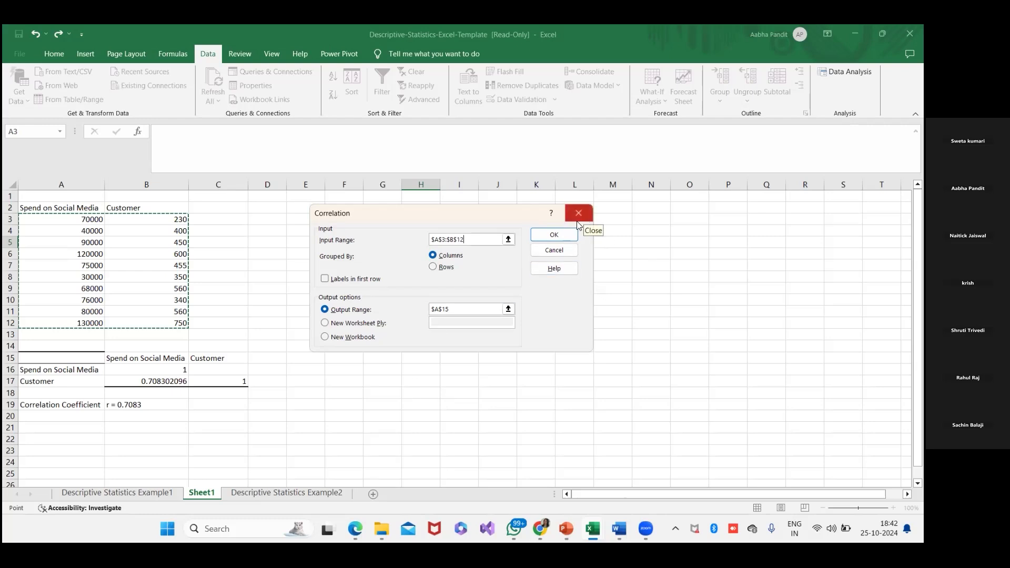
click(347, 283)
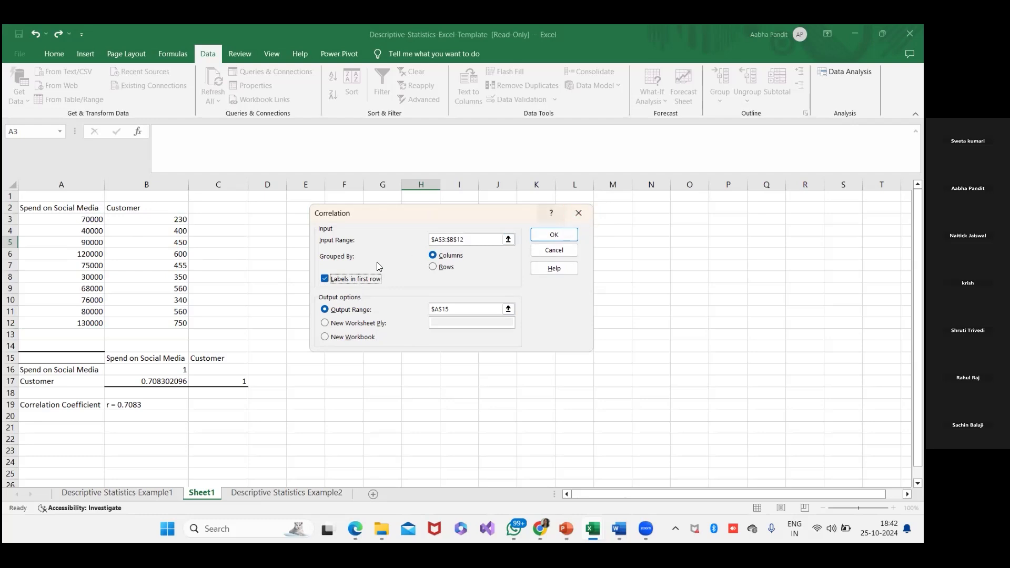
click(578, 214)
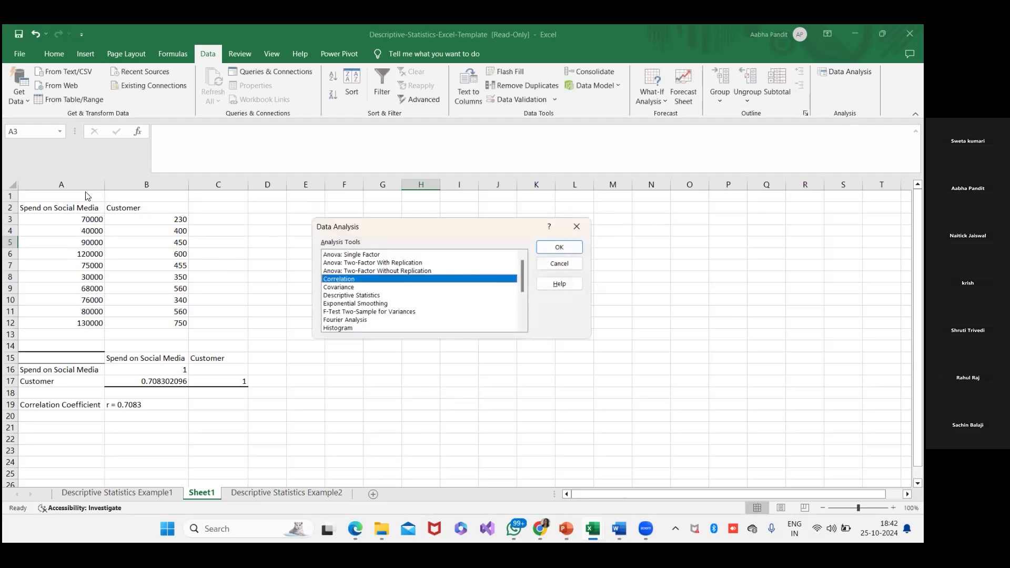
click(569, 262)
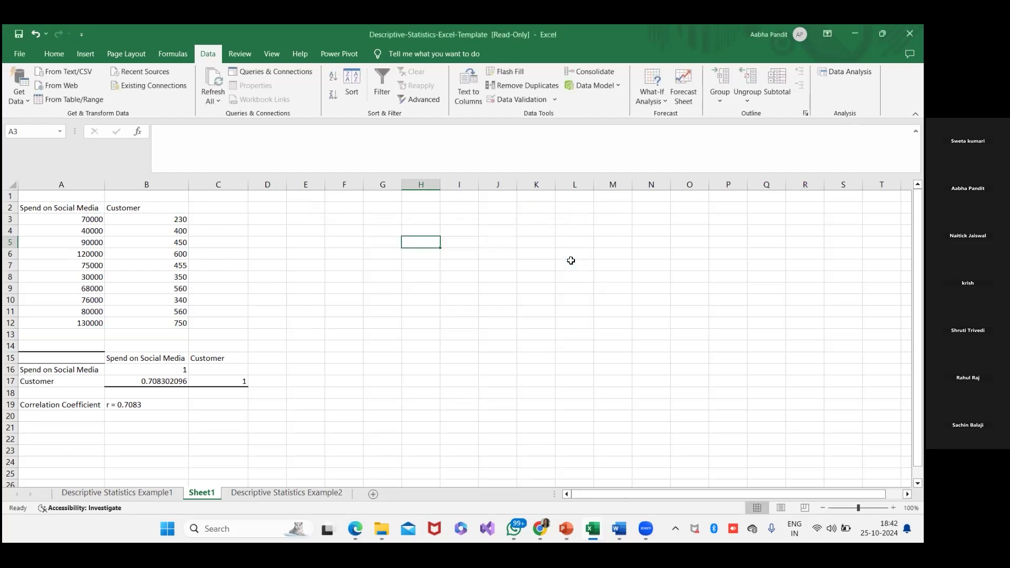
- Insert a blank column before the Spend on Social Media column and select A3:A12 in it
right_click(45, 185)
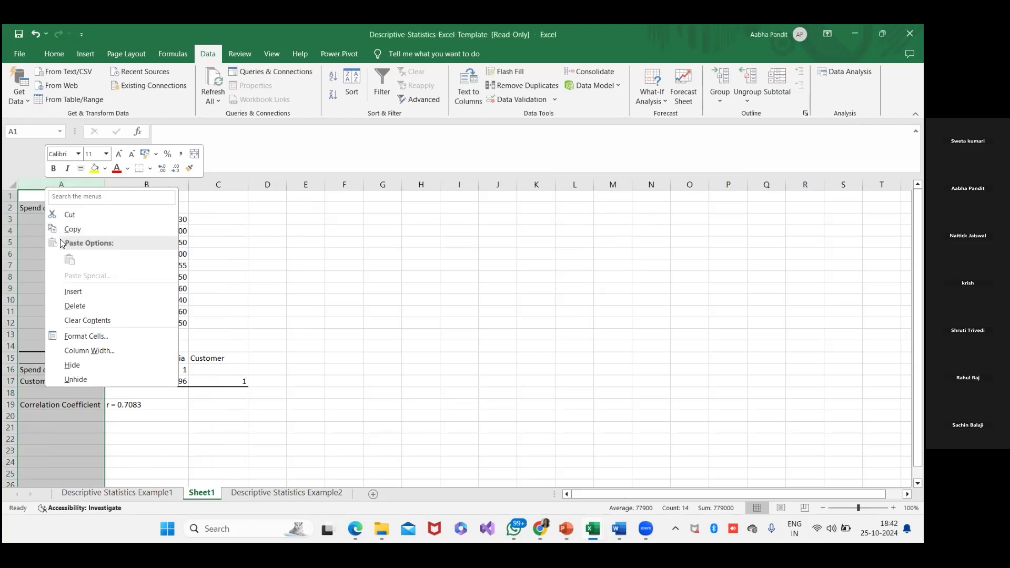
click(86, 291)
click(88, 251)
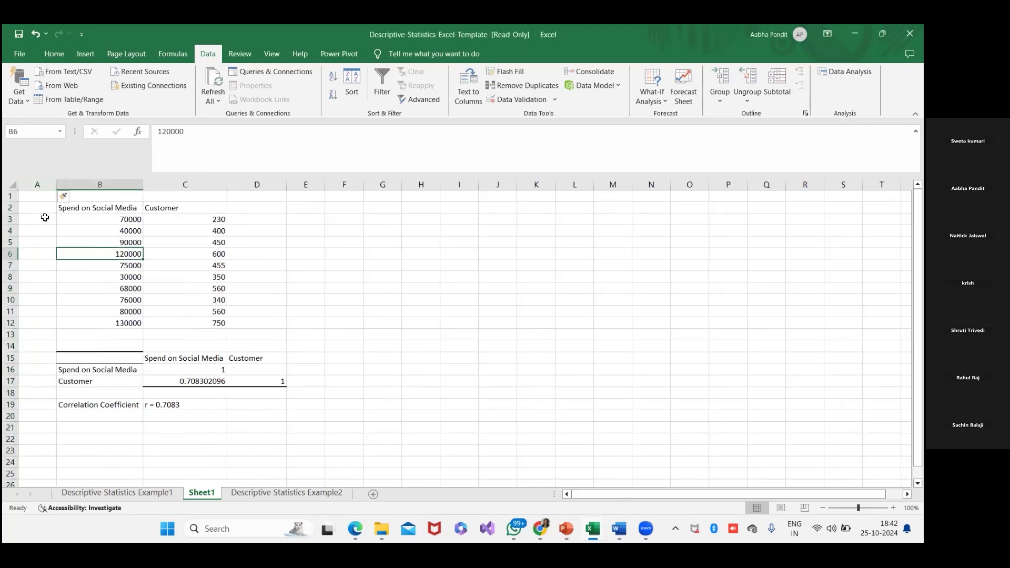
drag(43, 220, 41, 321)
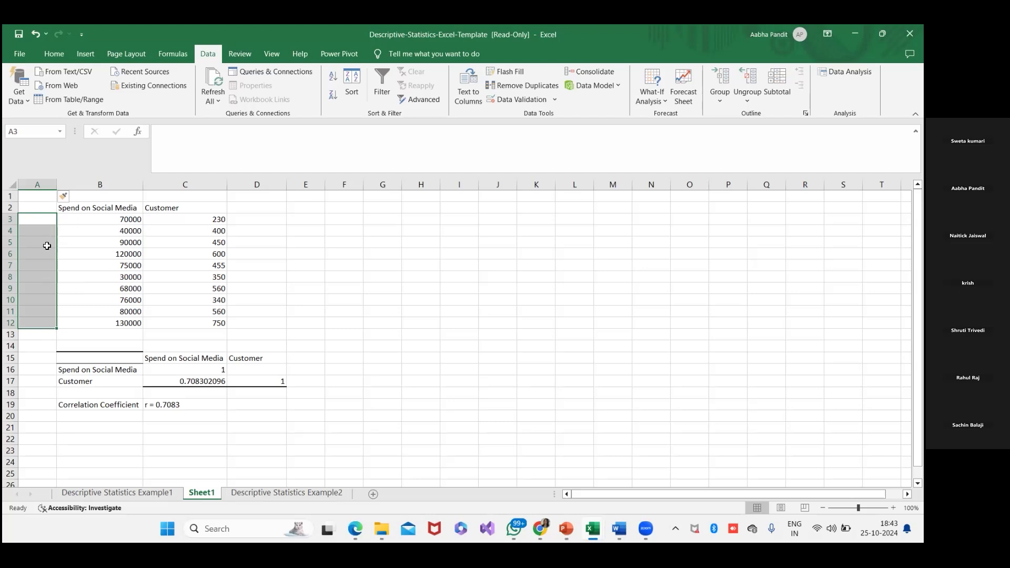
- Check the Spend on Social Media and Customer headers in row 2 against the correlation table's column and row labels
click(63, 211)
click(168, 213)
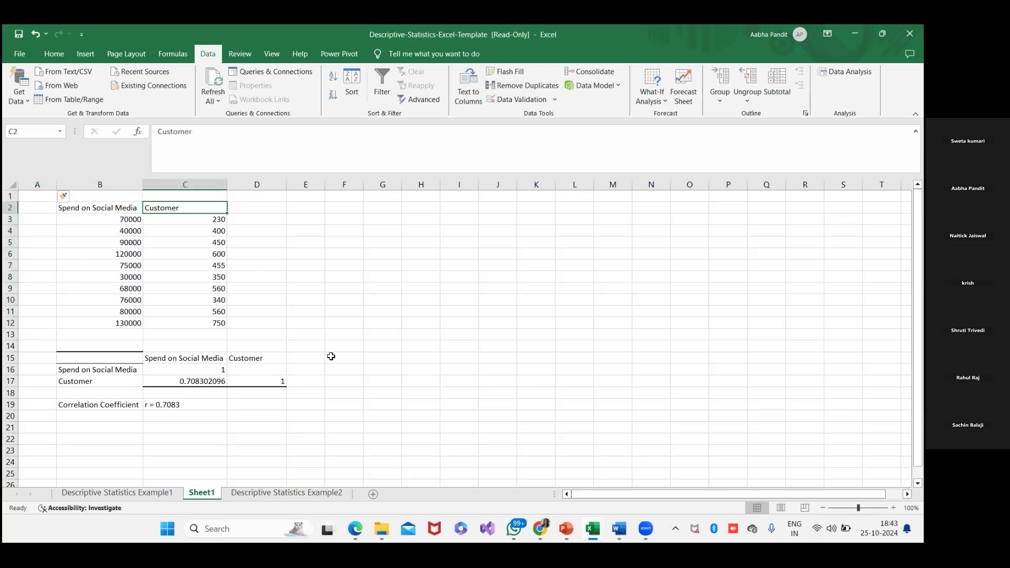
click(198, 359)
click(240, 357)
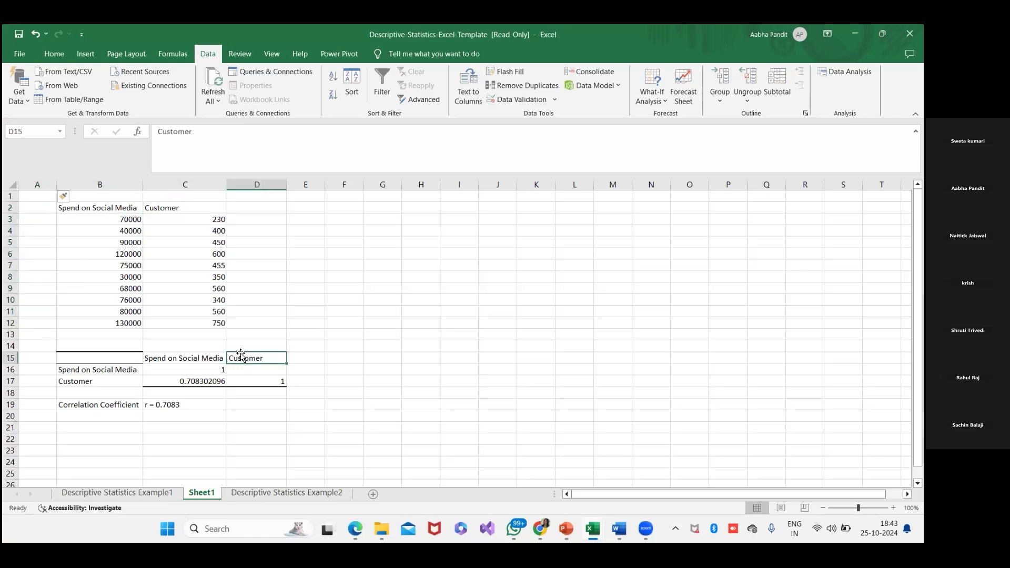
click(127, 371)
click(104, 381)
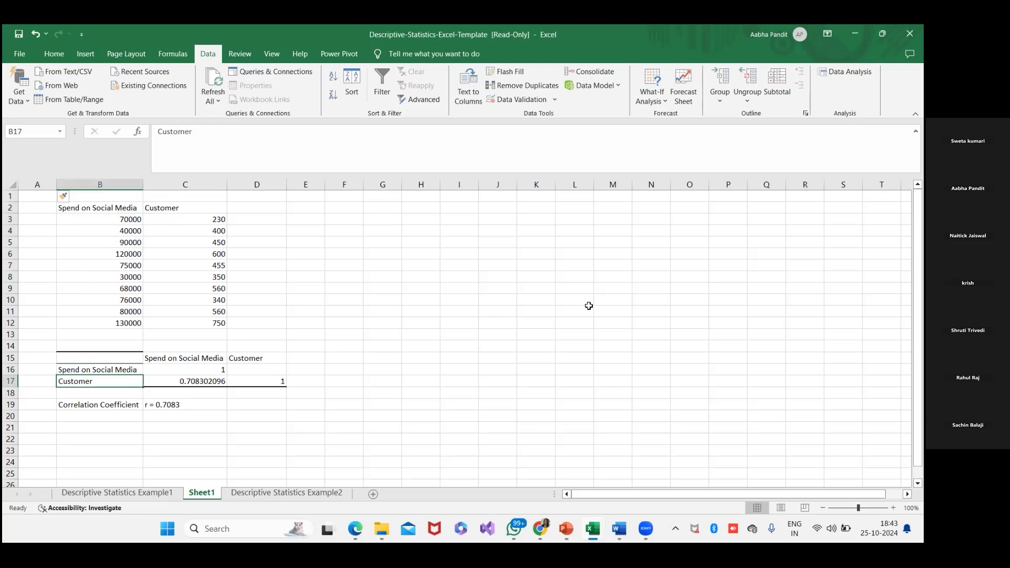
- Switch to the PowerPoint slide show to view the Correlation Samples images slide
click(493, 320)
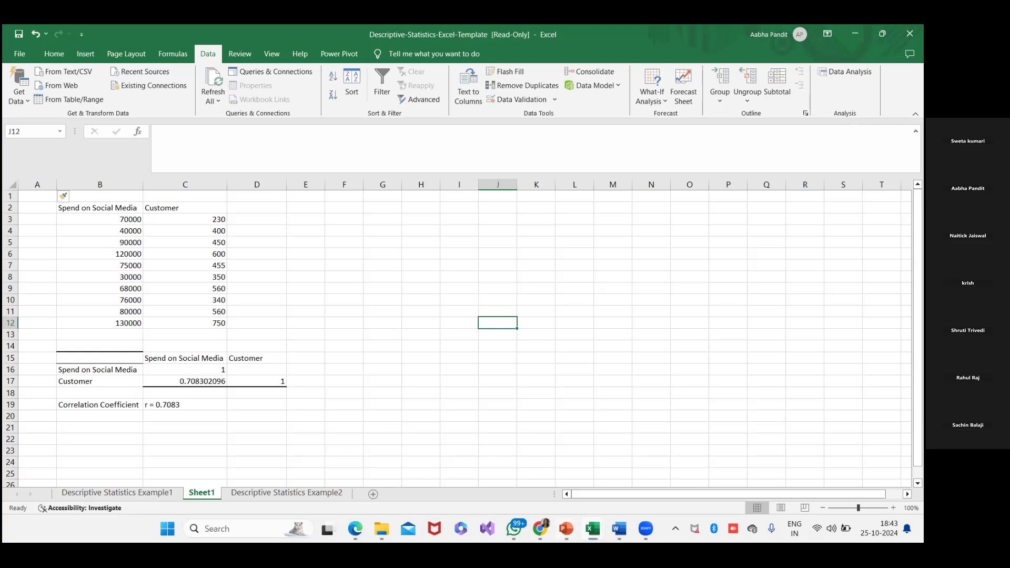
click(578, 517)
click(578, 517)
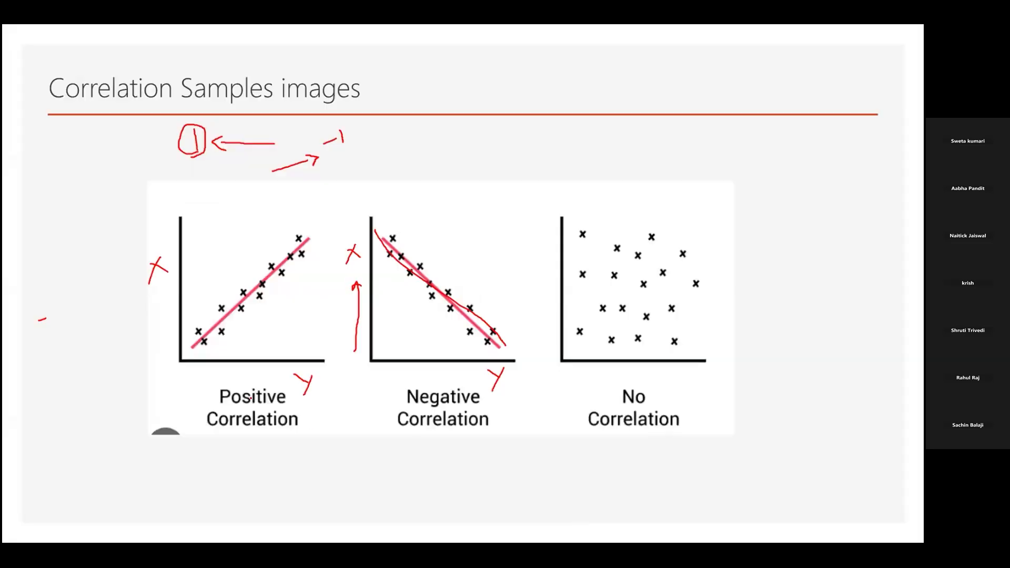
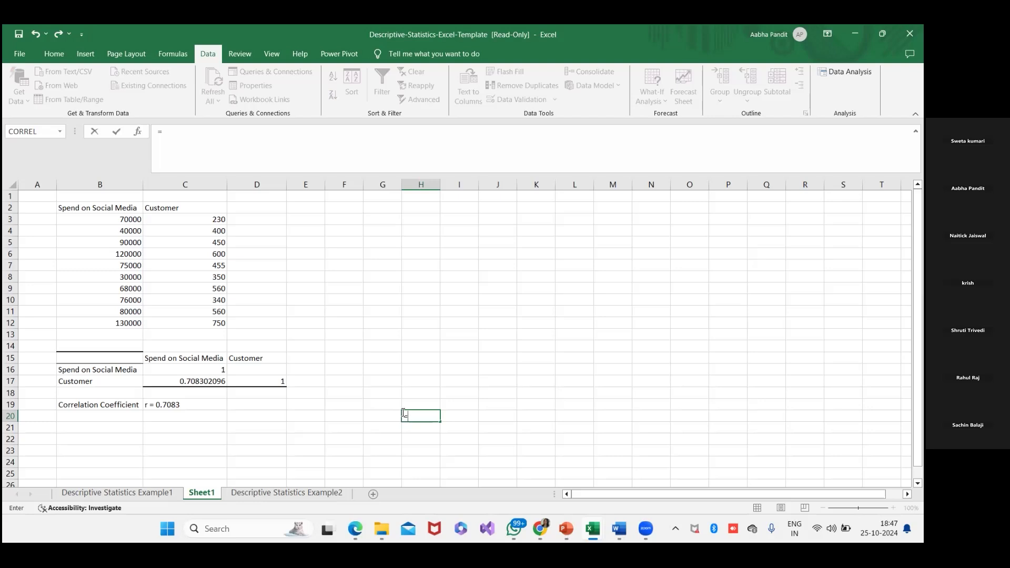
- Try to rank the Spend on Social Media values in H20 with =RANK.AVG(B3:B12)
text(RANK)
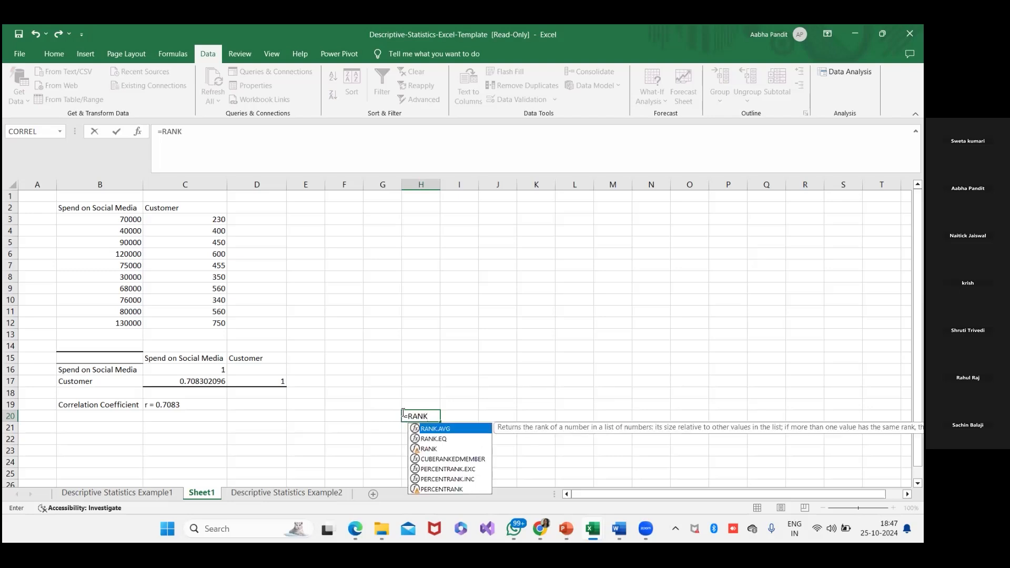
text(.AVG()
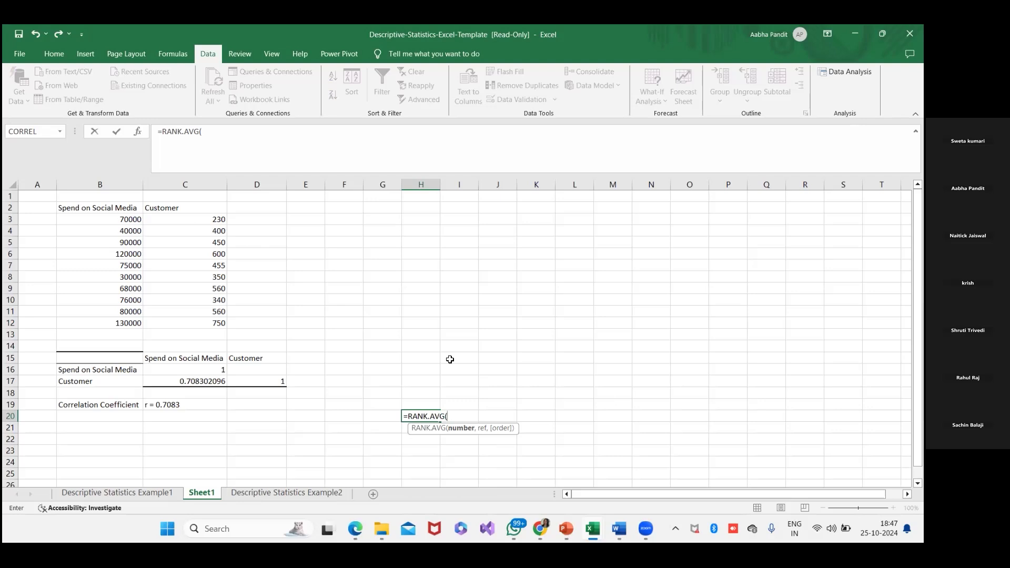
drag(109, 219, 106, 317)
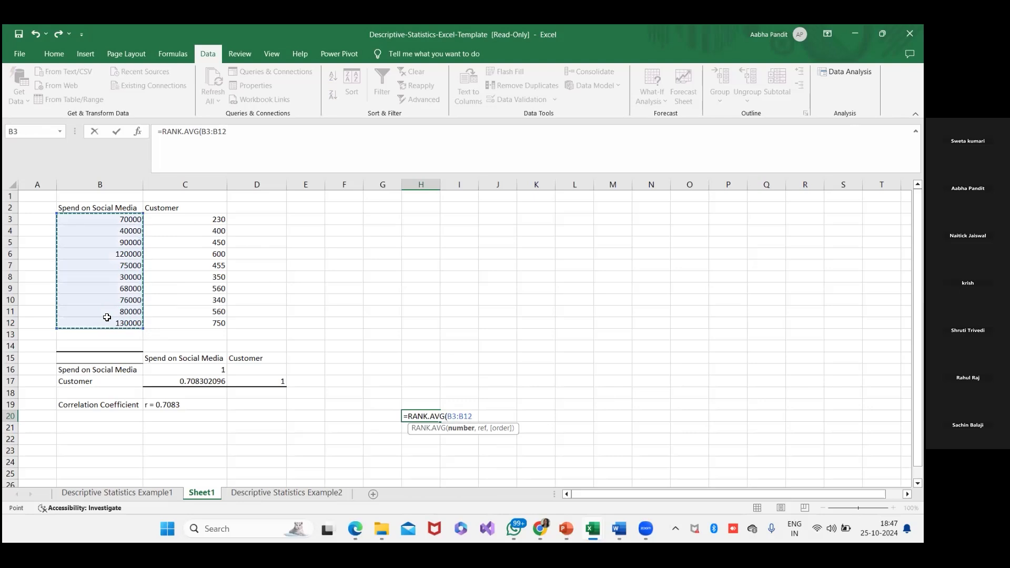
key(Return)
key(alt+Tab)
drag(201, 258, 257, 242)
key(alt+Tab)
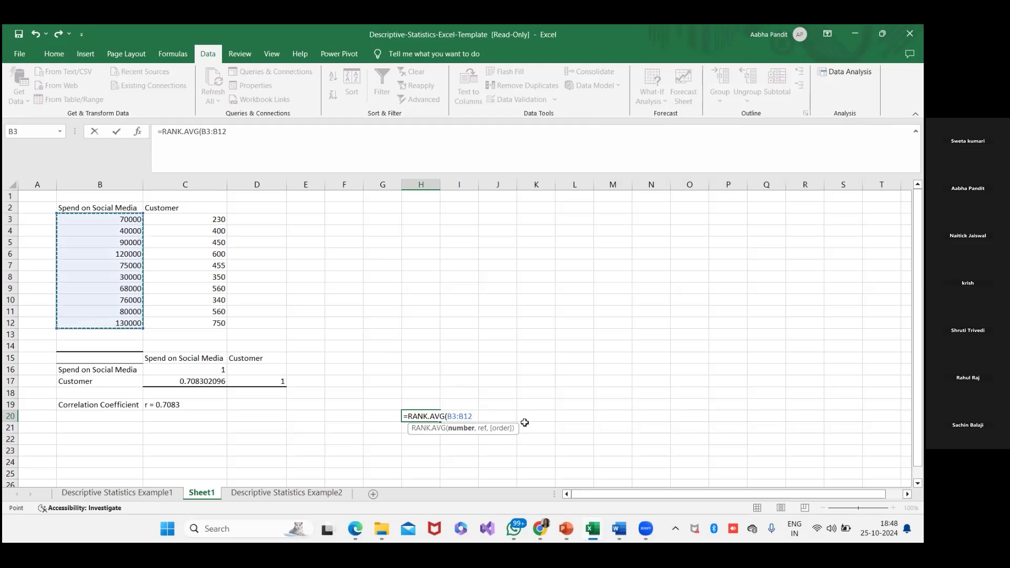
text())
key(Return)
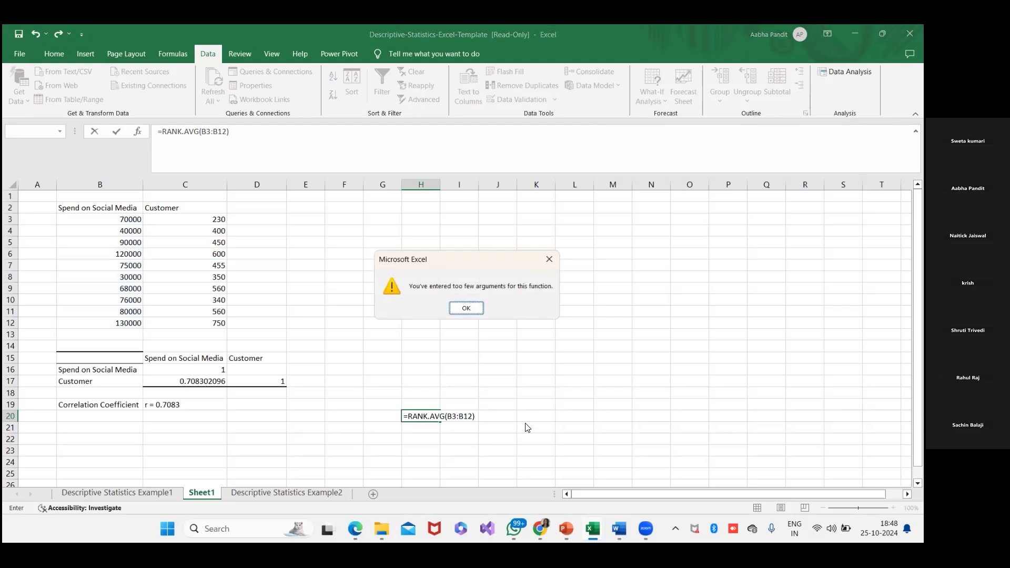
click(465, 309)
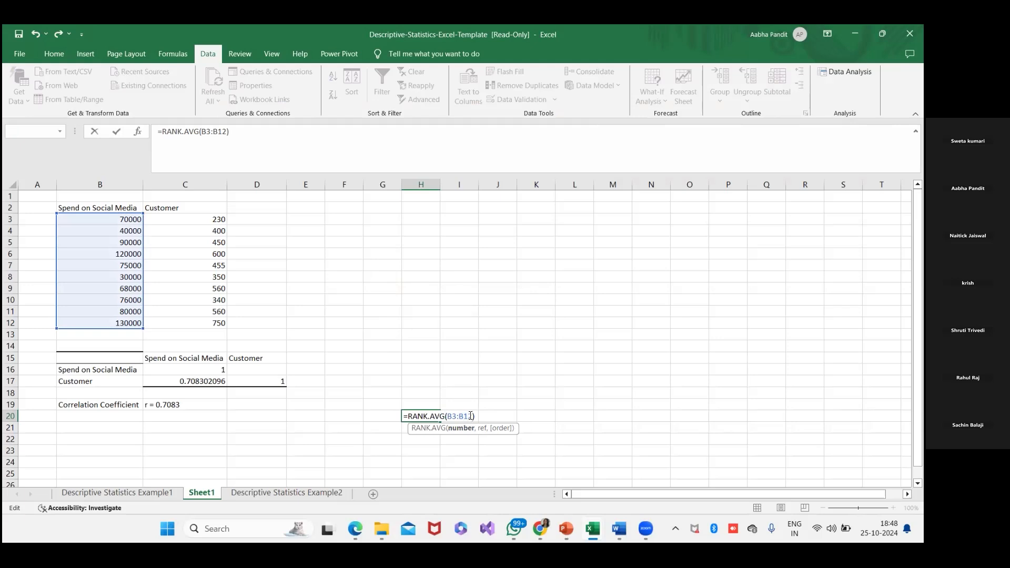
- Try adding a reference range to the H20 formula, first C3:C12, replaced by D3:D12, and enter =RANK.AVG(B3:B12,D3:D12)
text(,)
drag(194, 219, 201, 321)
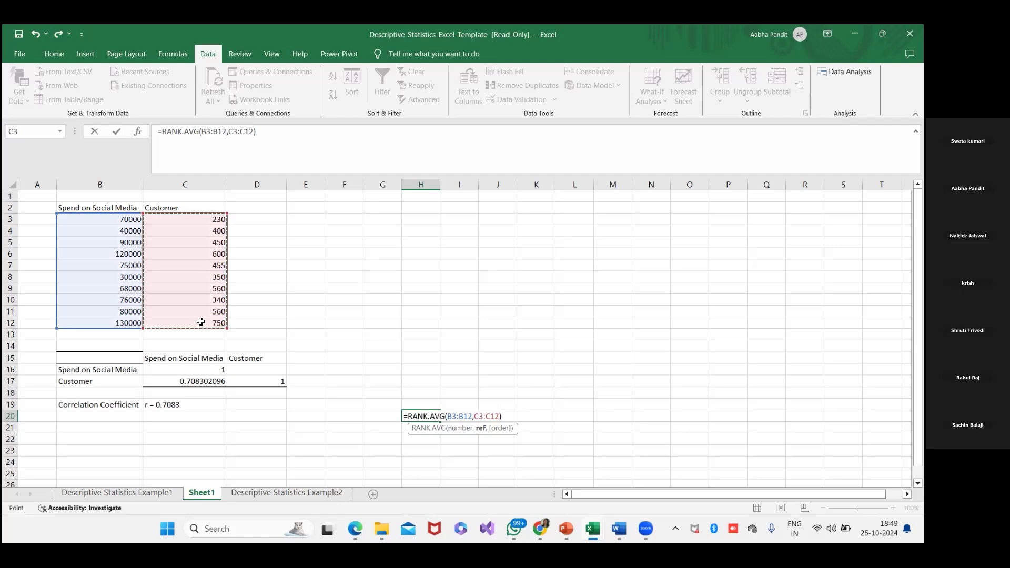
key(BackSpace)
key(BackSpace)
key(BackSpace)
key(BackSpace)
key(BackSpace)
key(BackSpace)
click(247, 220)
drag(247, 219, 247, 324)
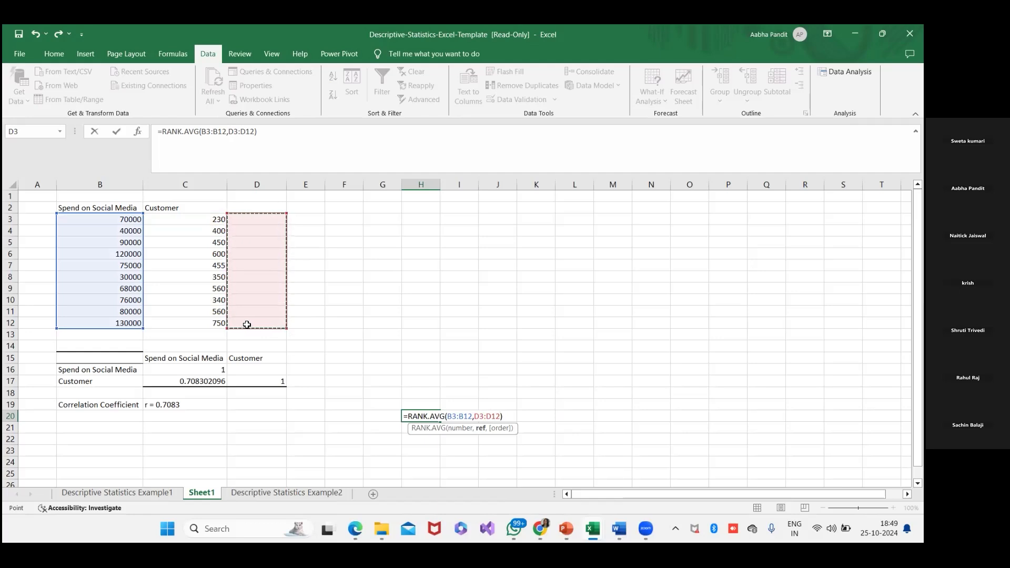
key(Return)
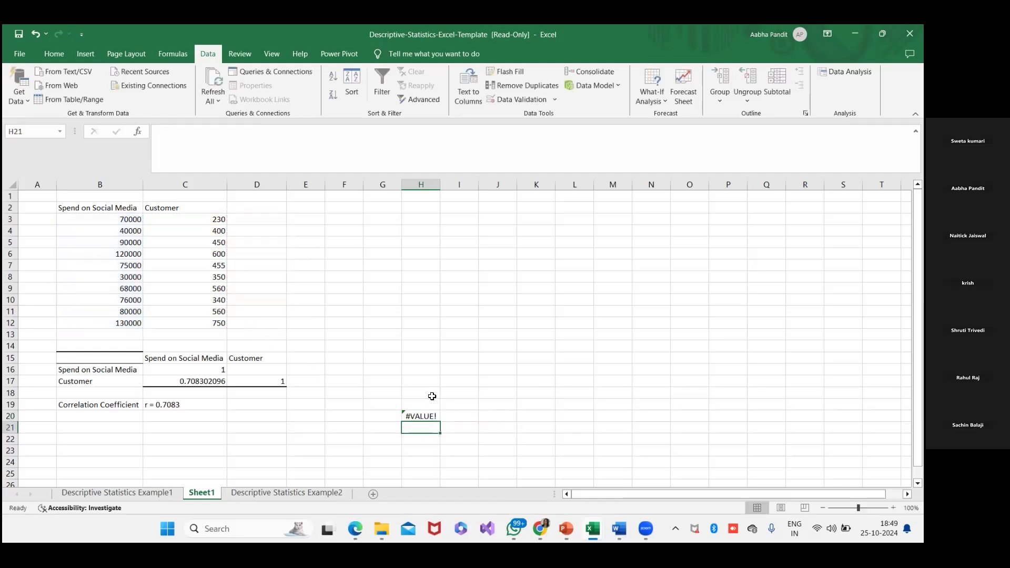
- Check the error on the RANK.AVG formula in H20 and undo that entry
click(423, 414)
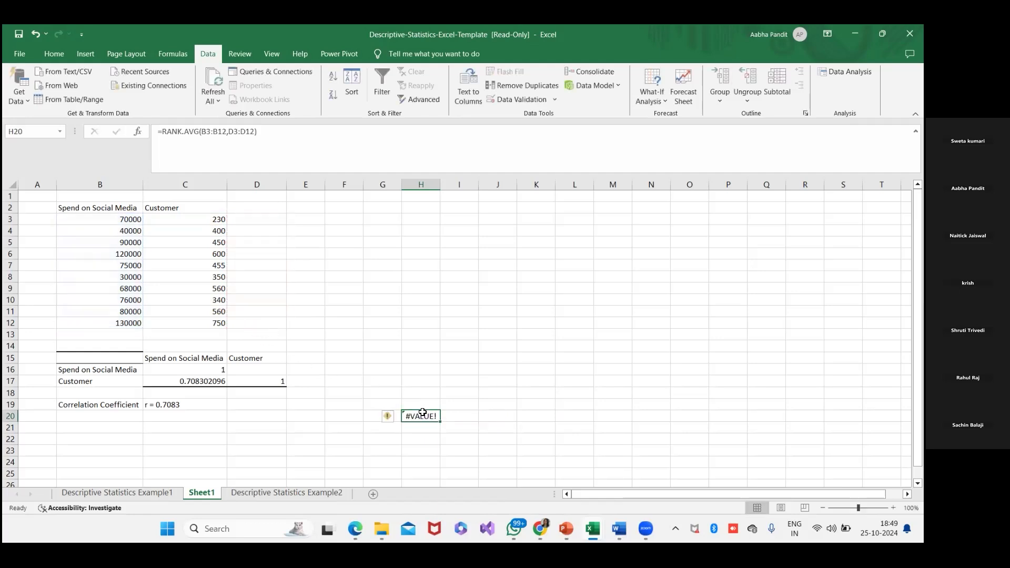
click(392, 417)
click(428, 417)
key(ctrl+z)
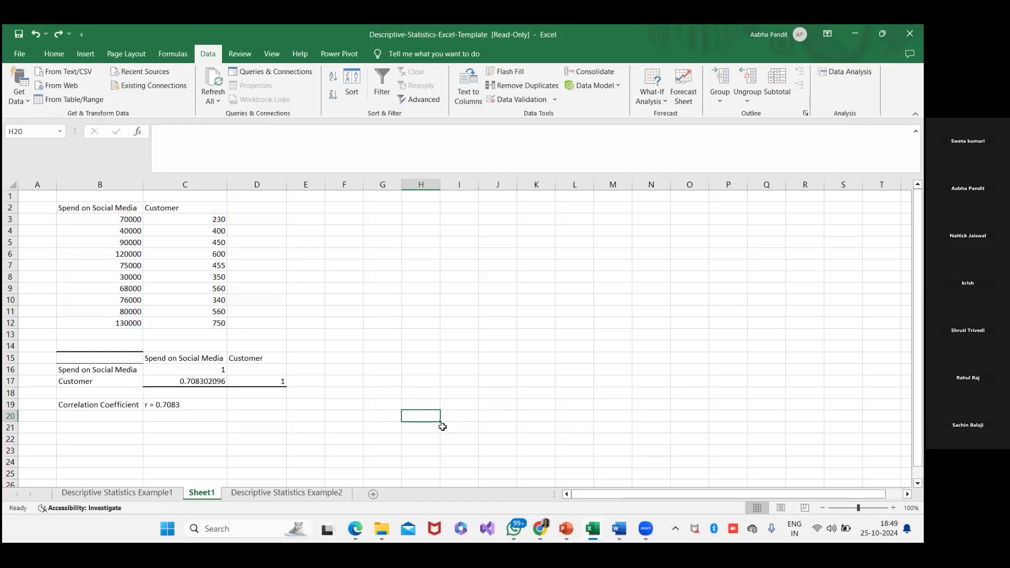
- Add the rank column headers S in D2 and C in E2, beside the Customer column
click(245, 219)
click(251, 205)
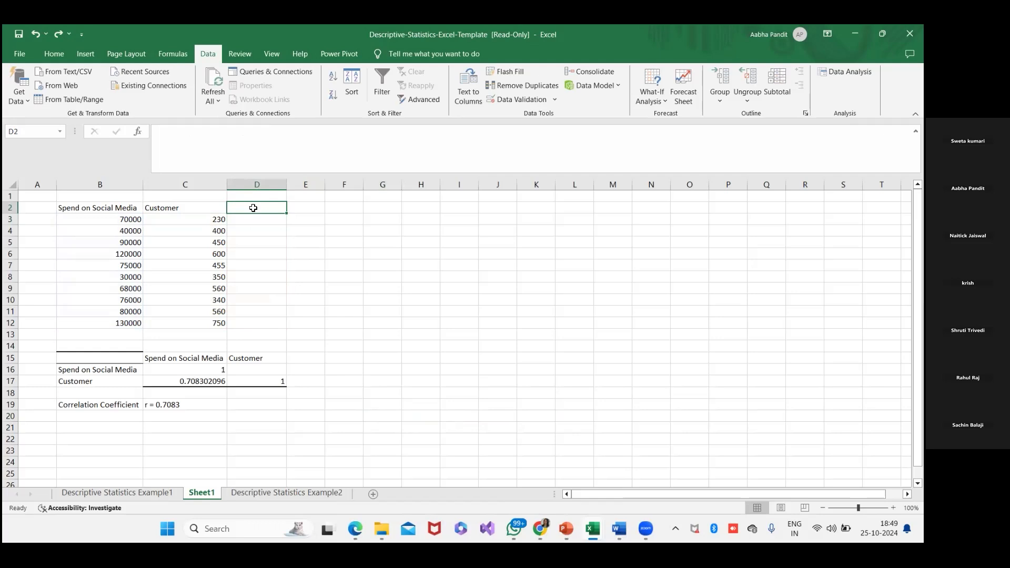
text(S)
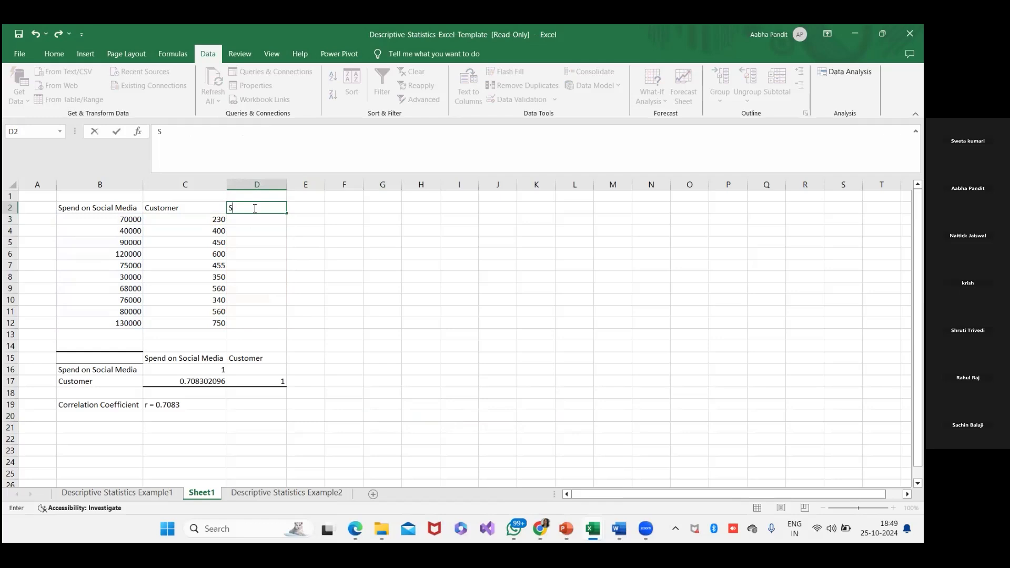
key(Tab)
text(C)
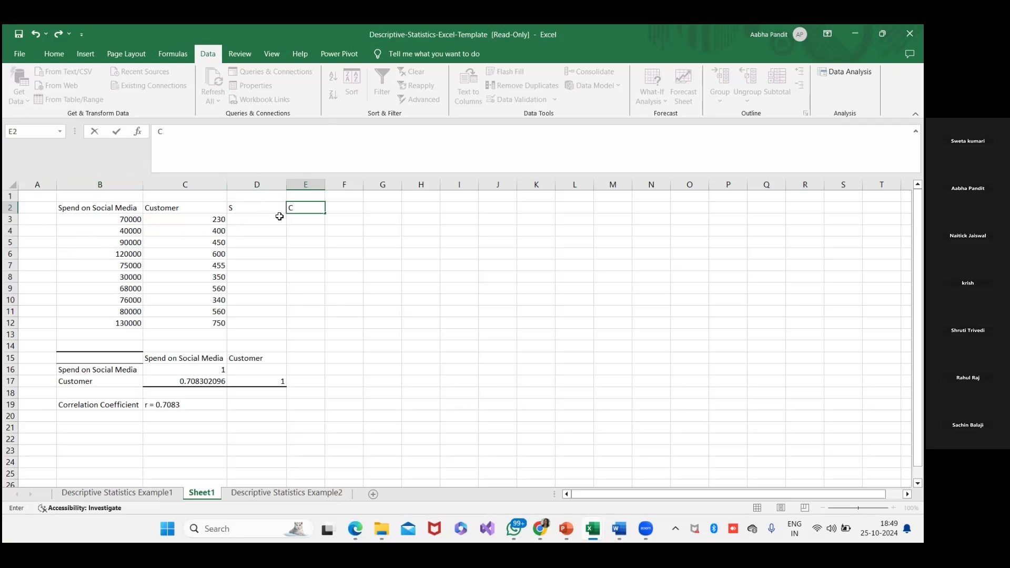
click(302, 220)
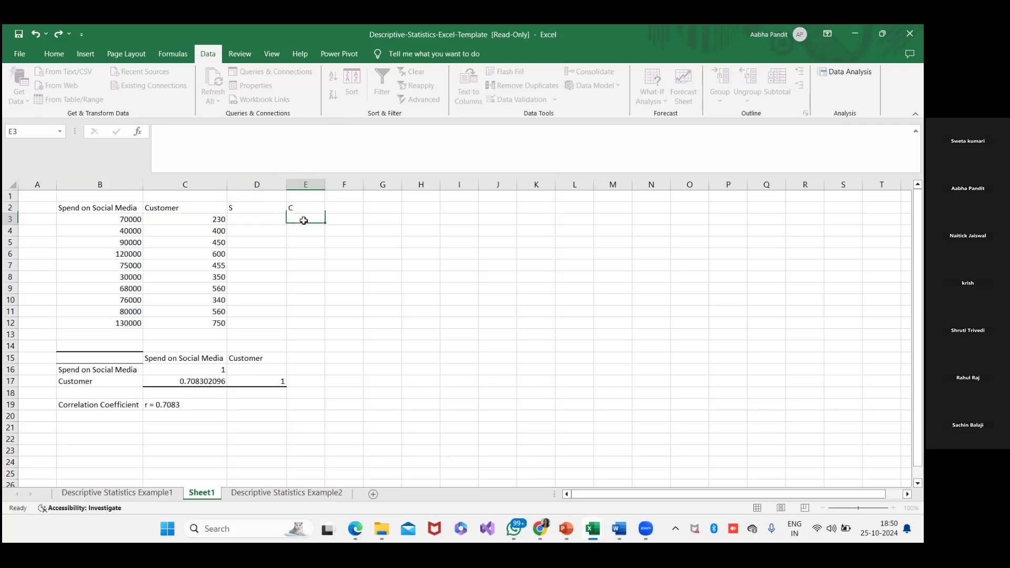
- Start a RANK.AVG formula in D3 with the single cell B3 as its number argument
click(267, 221)
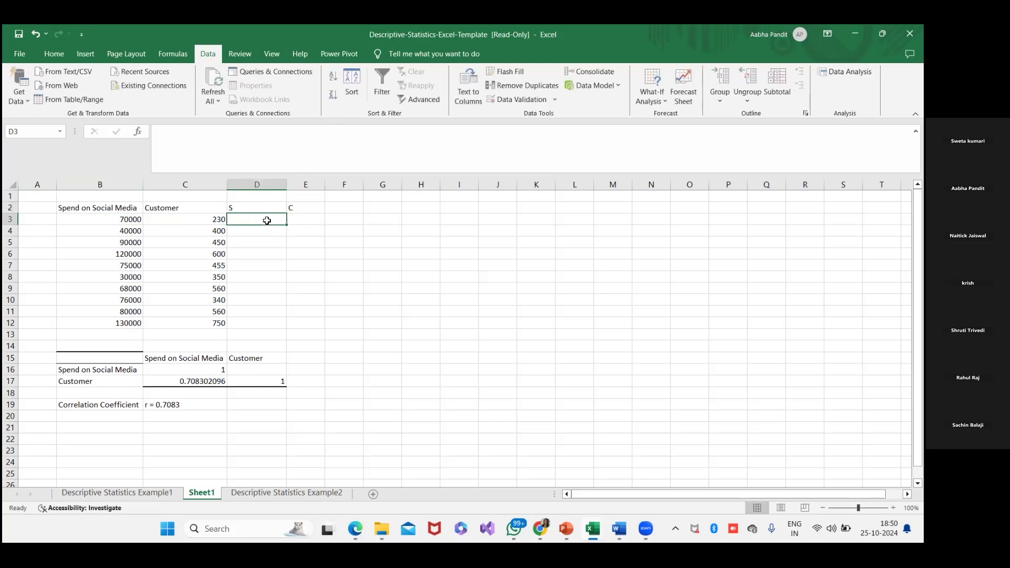
text(=)
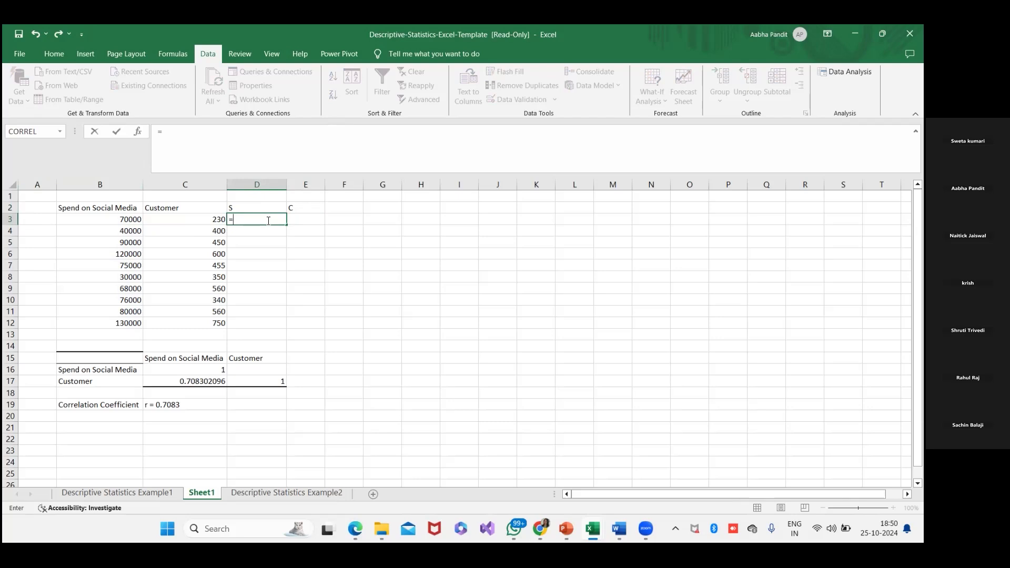
text(RANk)
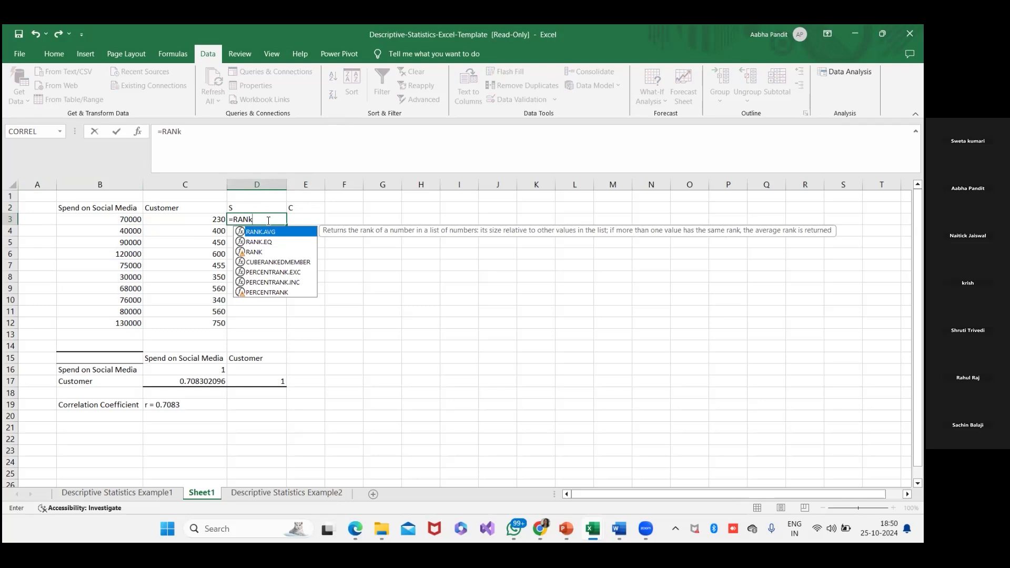
text(.)
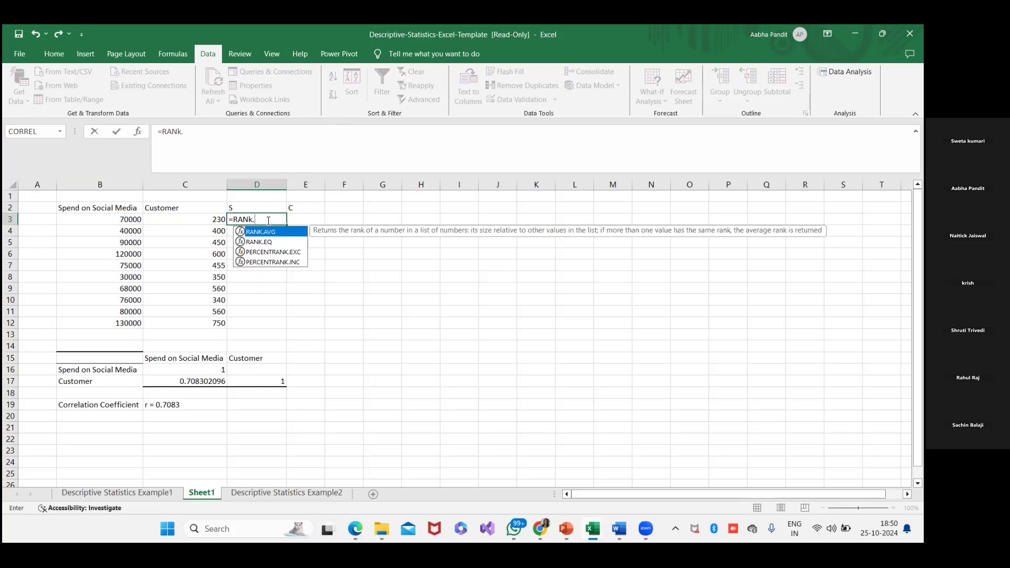
text(AVG)
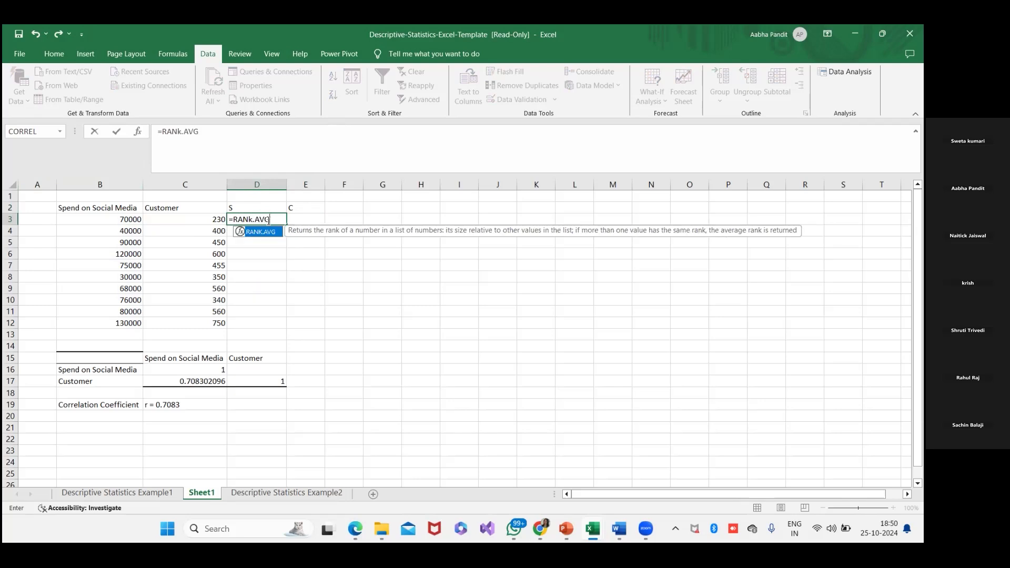
text(()
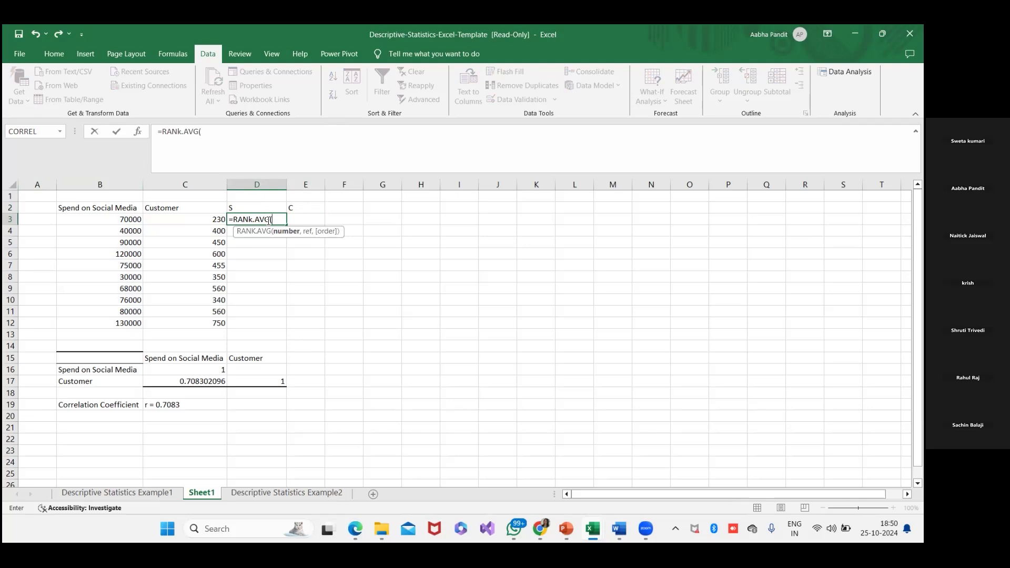
drag(113, 219, 122, 302)
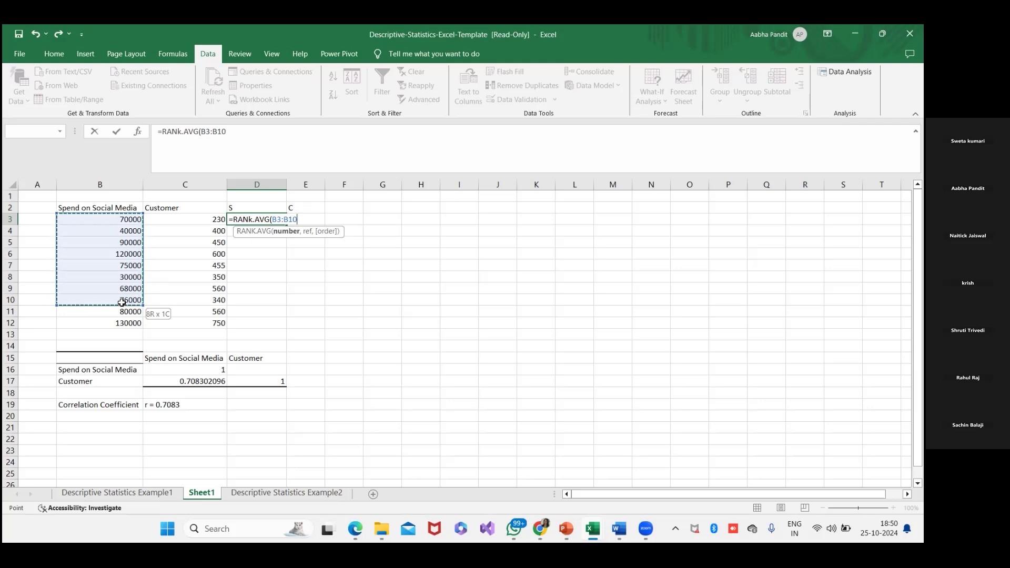
drag(122, 301, 120, 222)
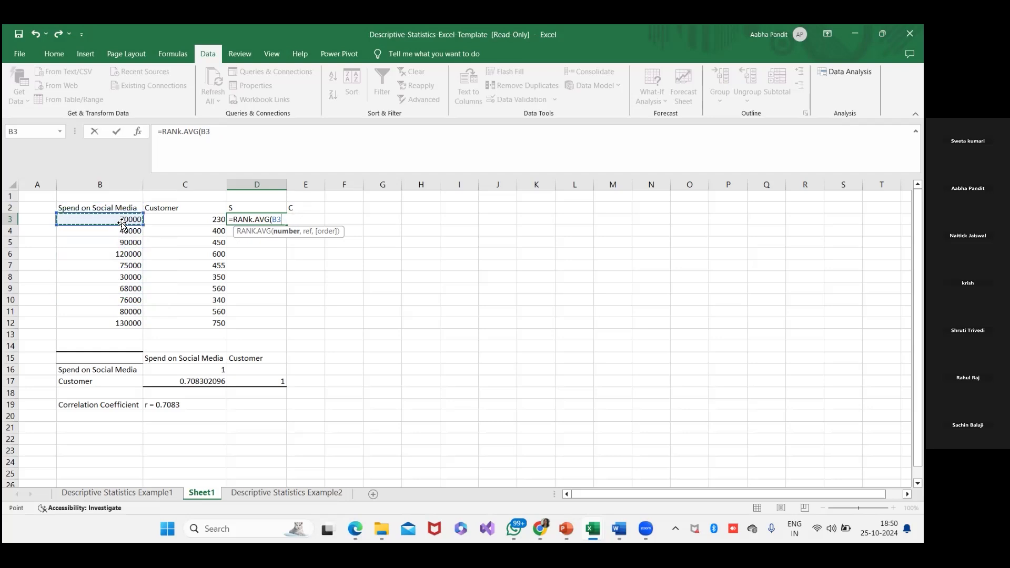
text(,)
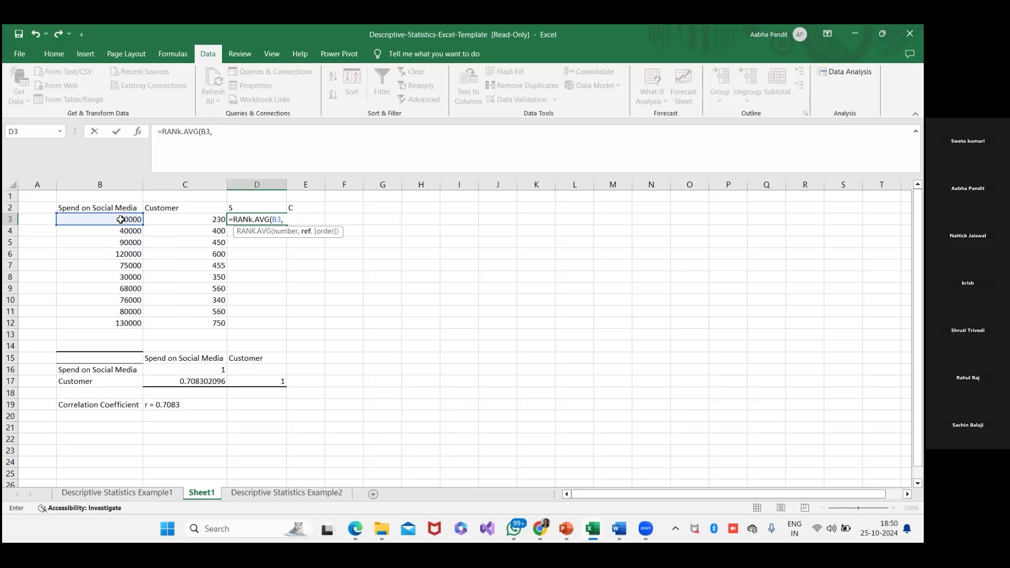
click(120, 220)
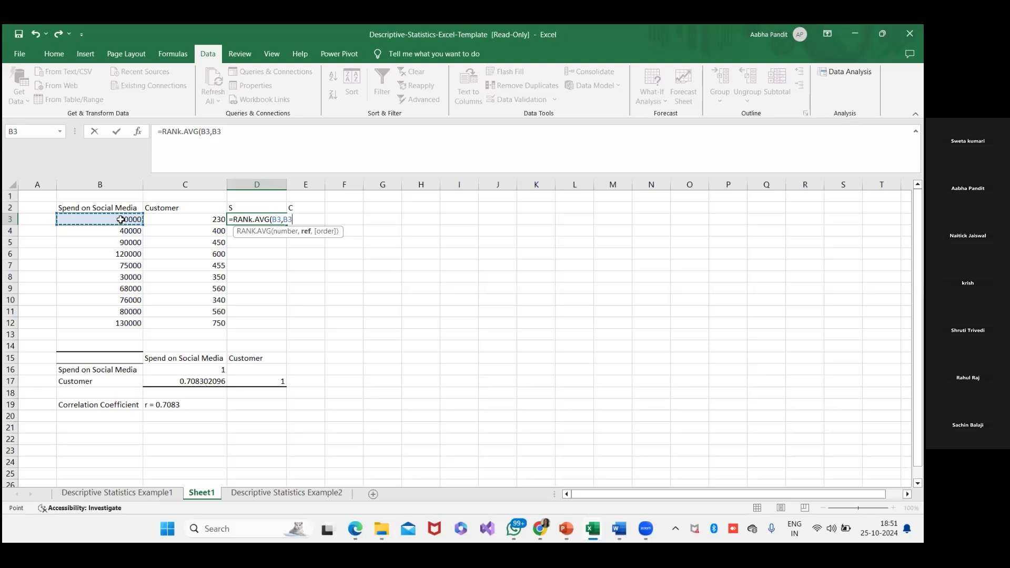
key(F8)
key(BackSpace)
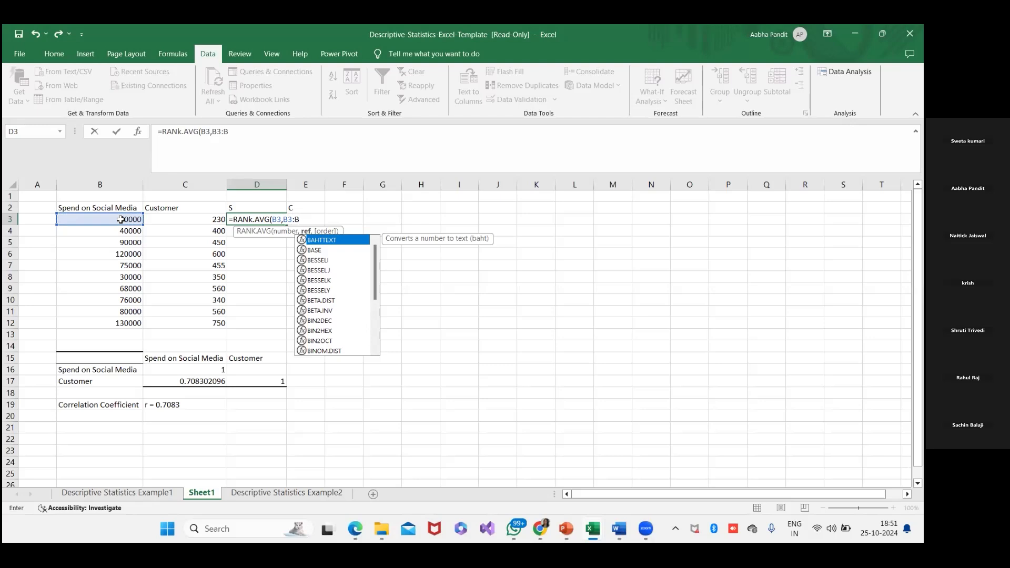
key(BackSpace)
key(BackSpace)
key(BackSpace)
key(BackSpace)
key(BackSpace)
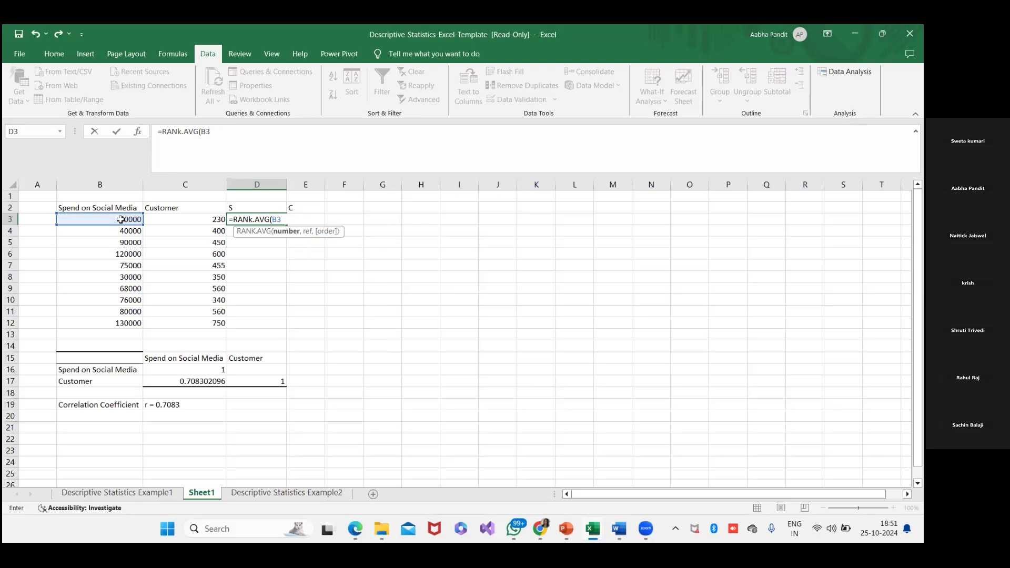
- Begin the ref argument of the D3 formula with the absolute reference $B$3 in place of the trial $C$ references
text(,)
text($)
text(5)
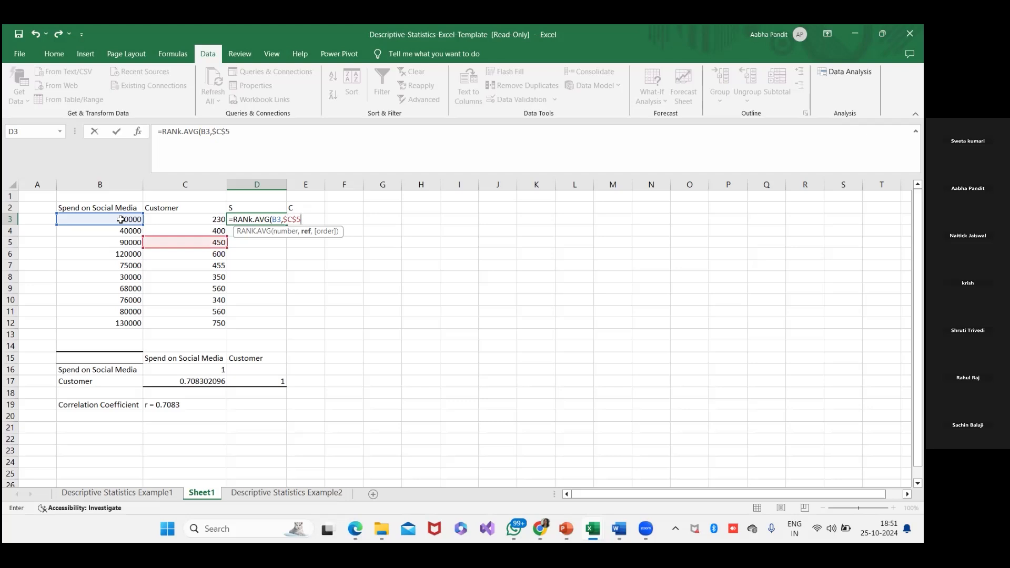
key(BackSpace)
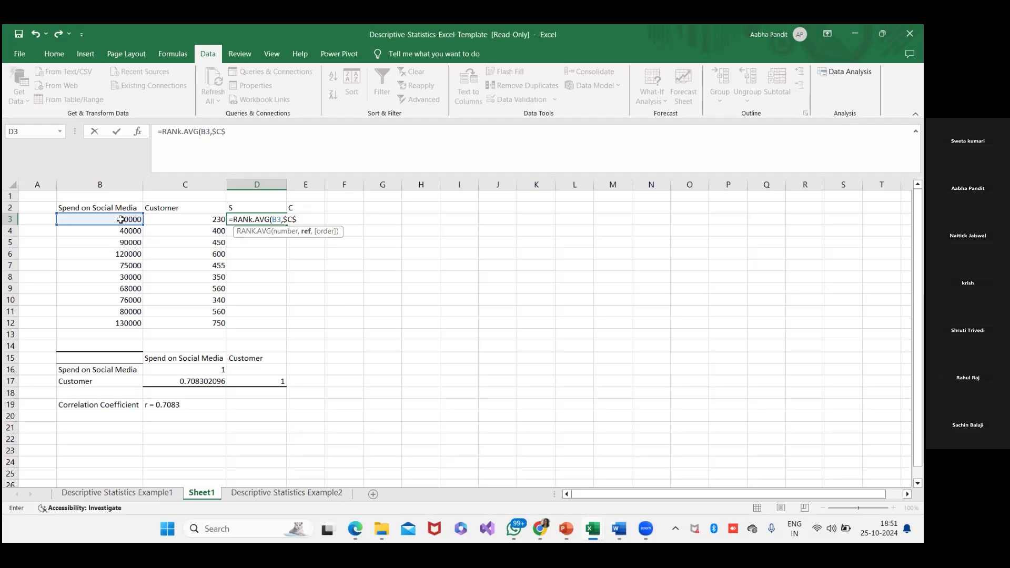
text(3)
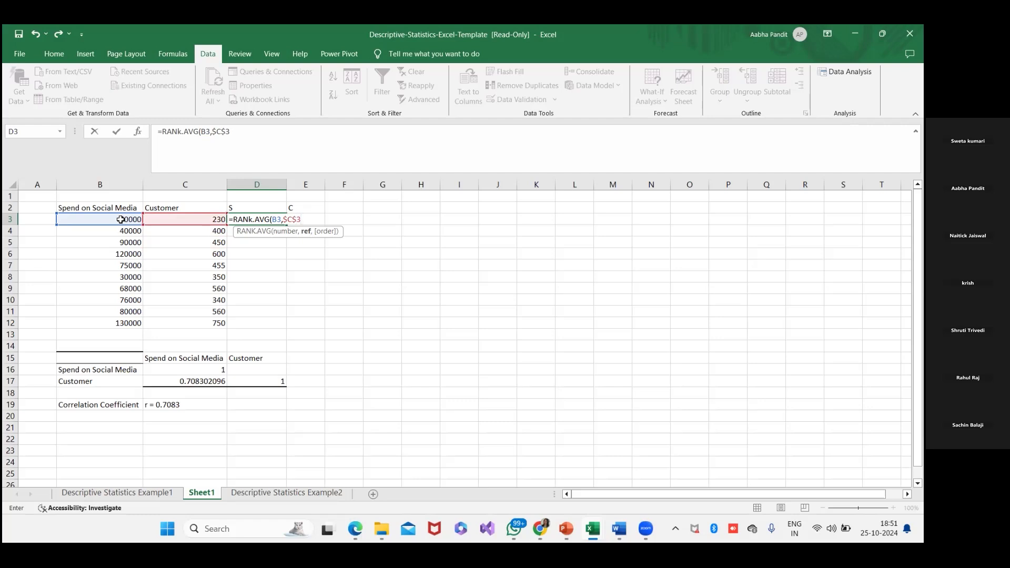
key(BackSpace)
key(BackSpace)
key(BackSpace)
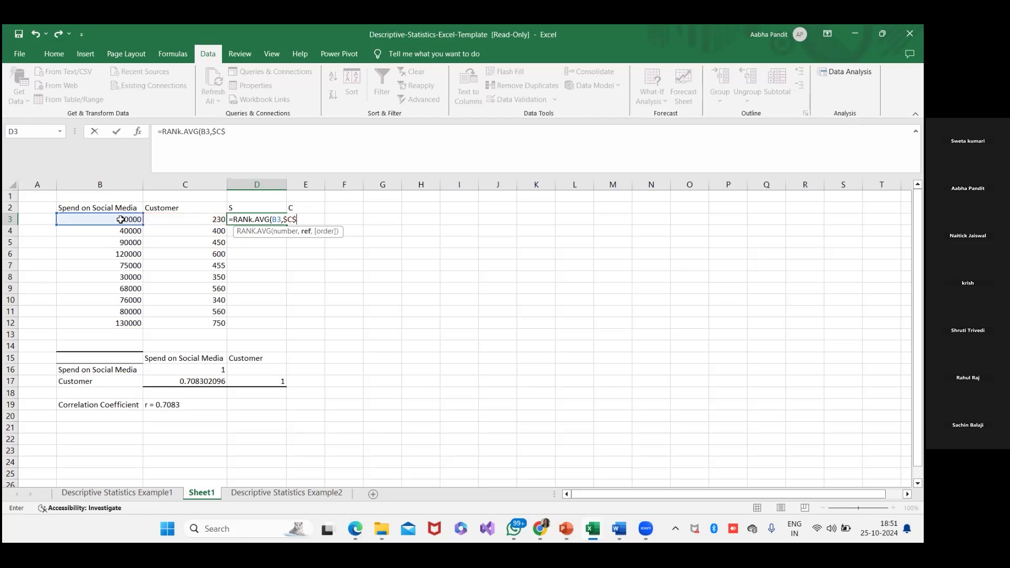
text(B$3)
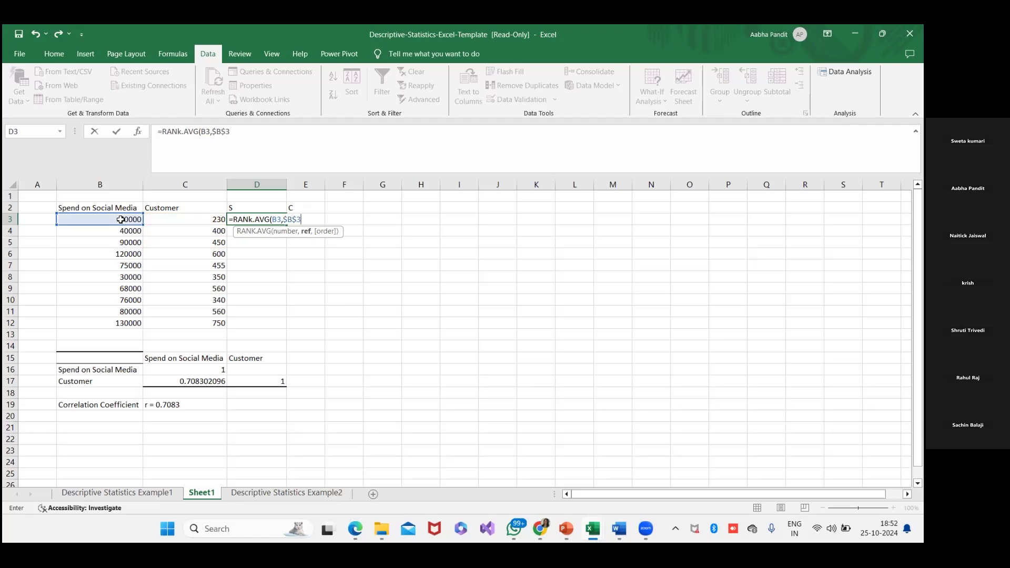
text(:$B12)
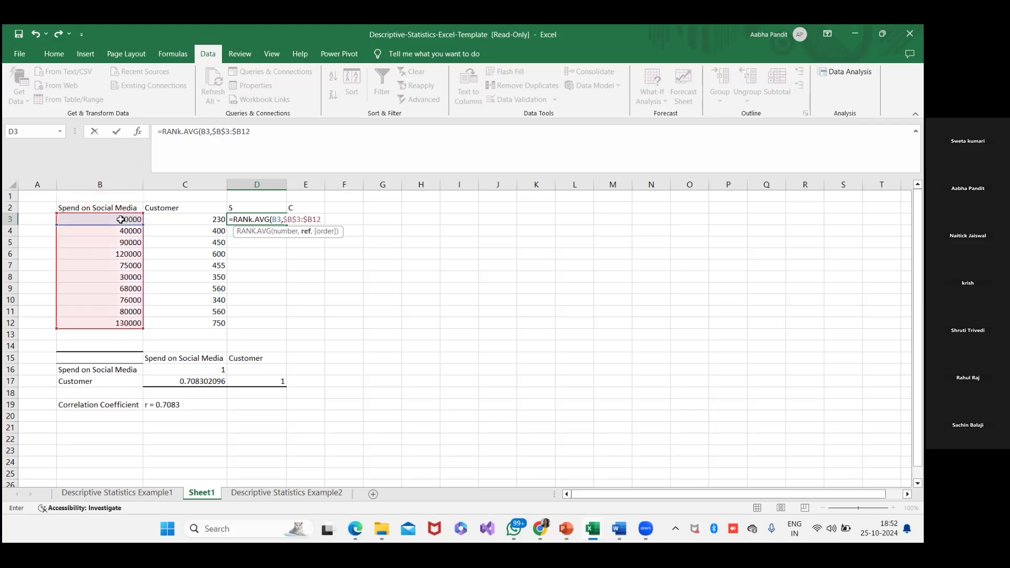
text(,0)
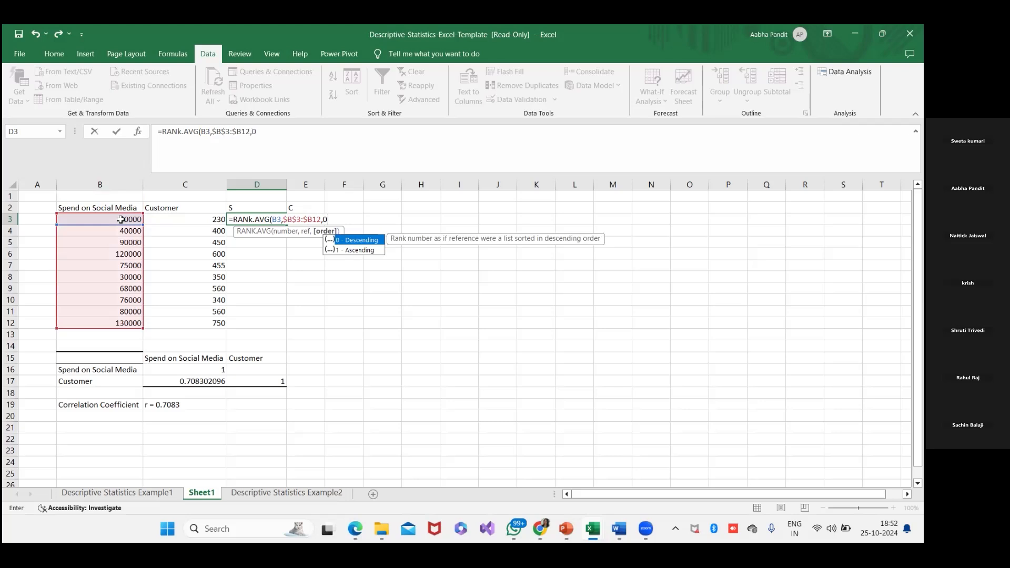
text())
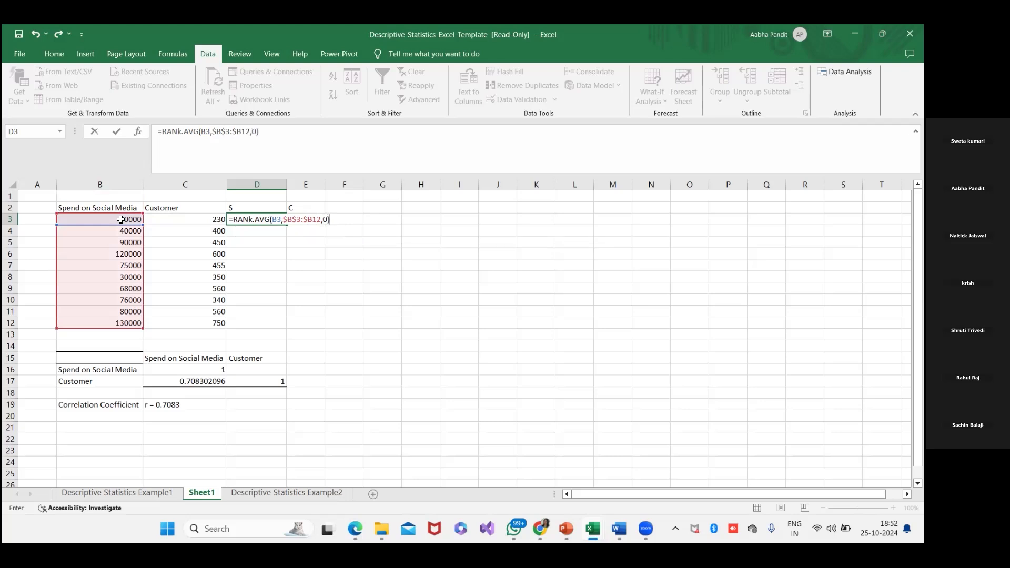
- Complete the D3 RANK.AVG formula with the ref range $B$3:$B12 and order 0 for descending ranking
key(Return)
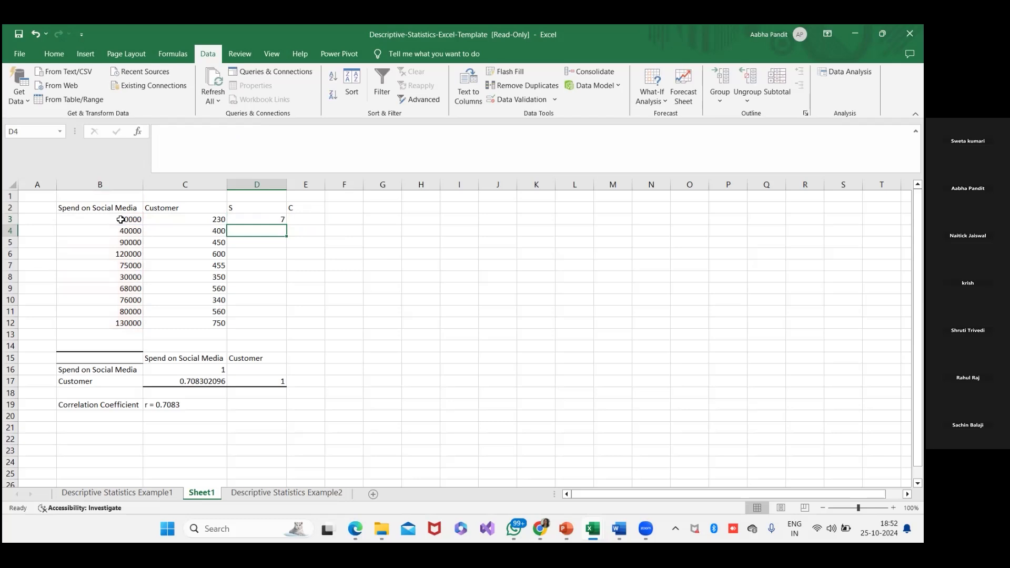
- Fill the D3 rank formula down through D12 to rank every social media spend value
click(251, 221)
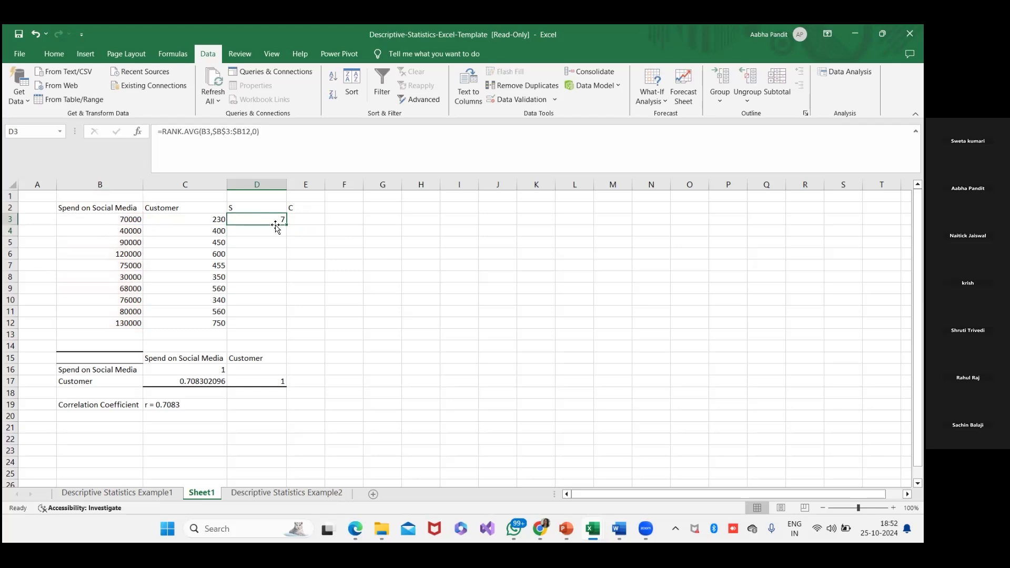
drag(286, 225, 292, 330)
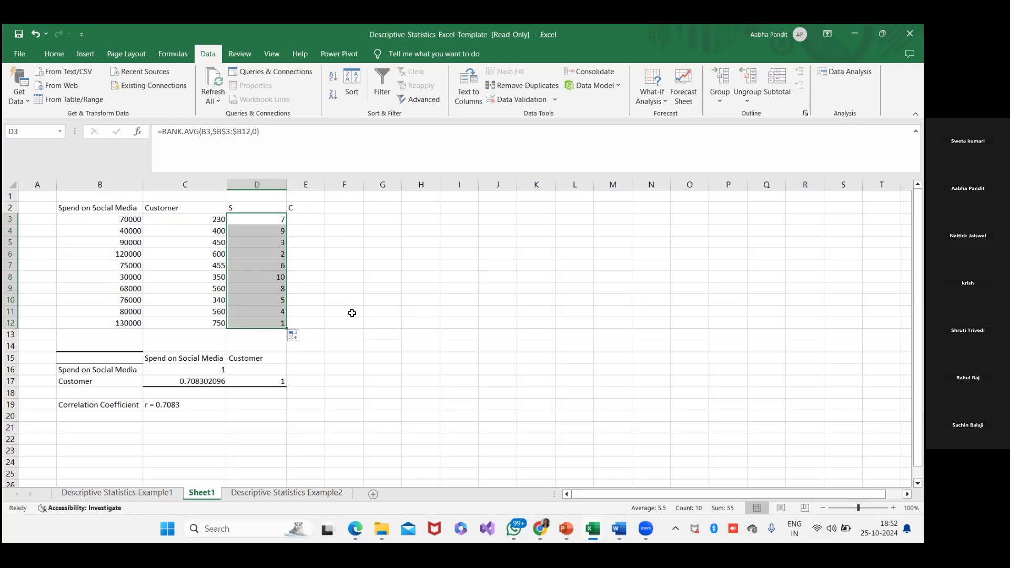
key(alt+Tab)
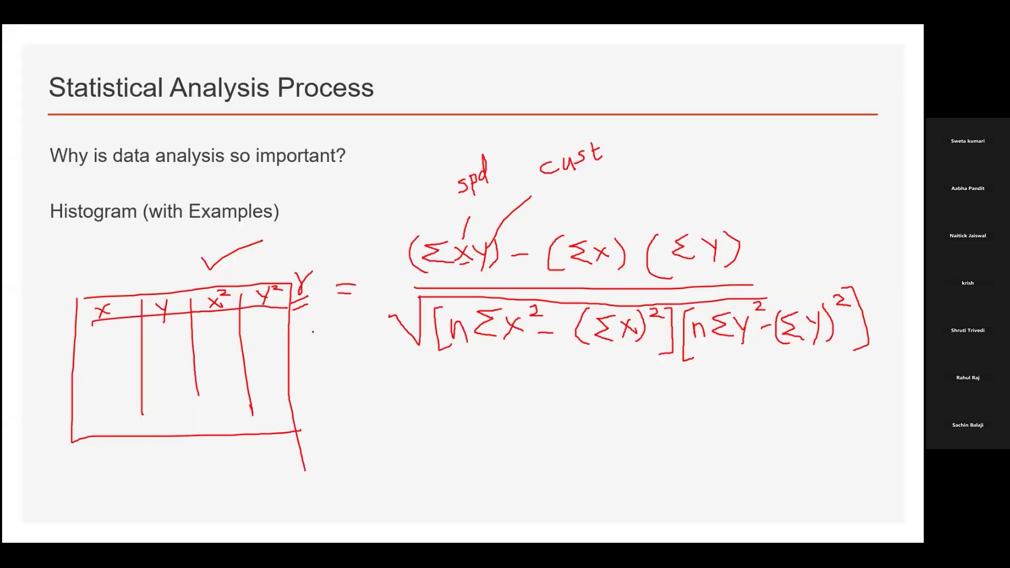
key(alt+Tab)
click(304, 220)
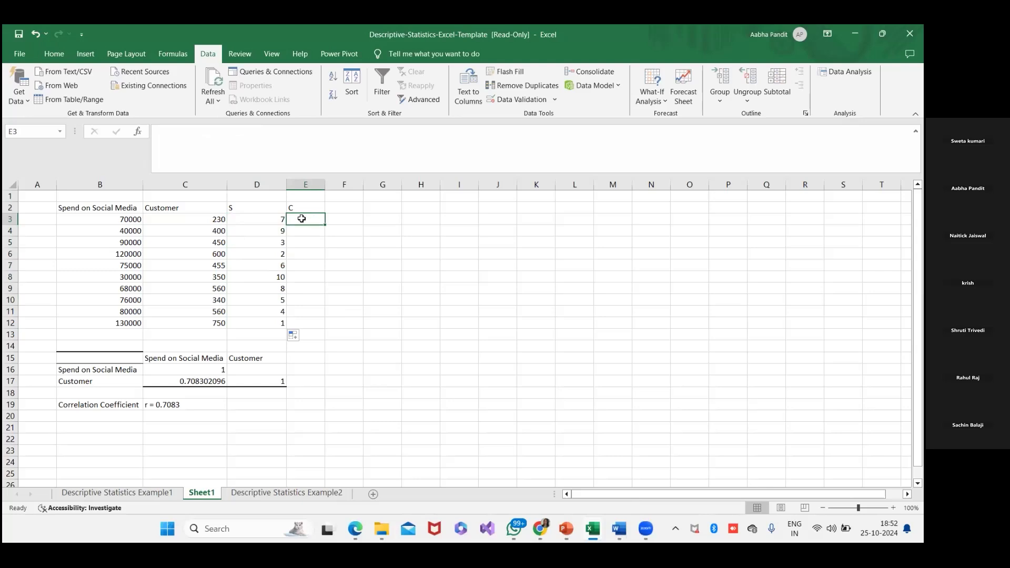
click(279, 218)
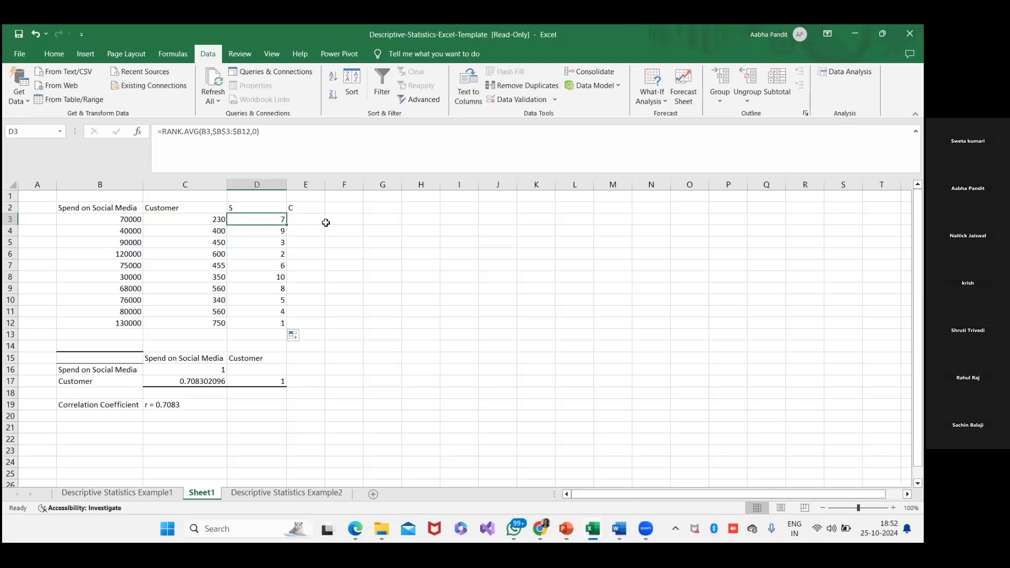
click(267, 208)
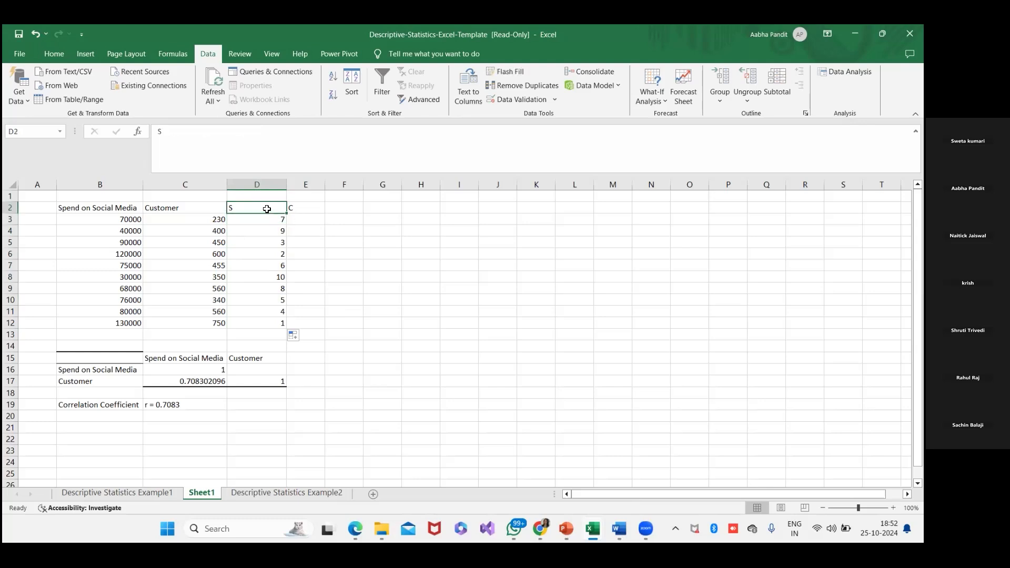
click(304, 207)
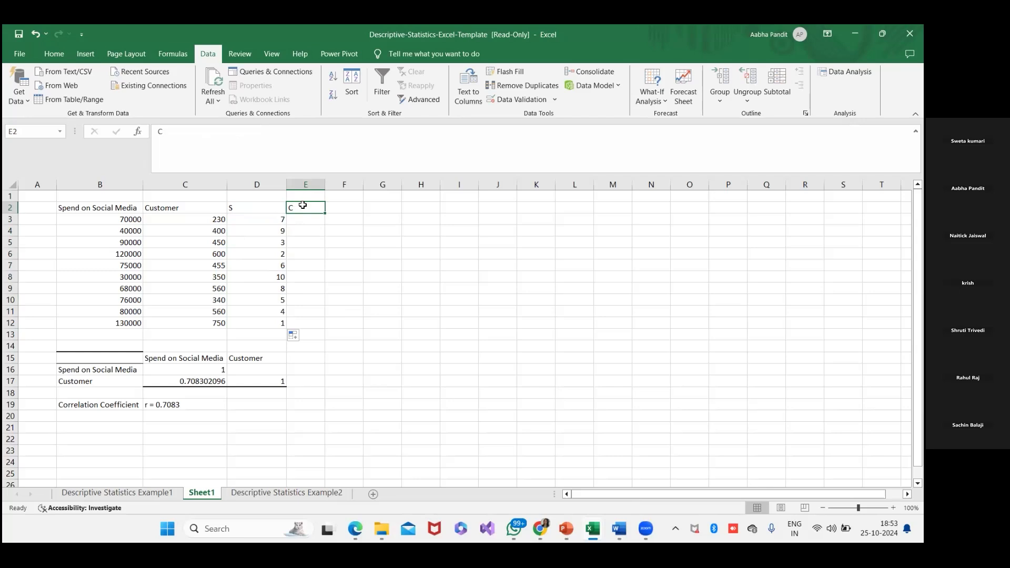
click(305, 217)
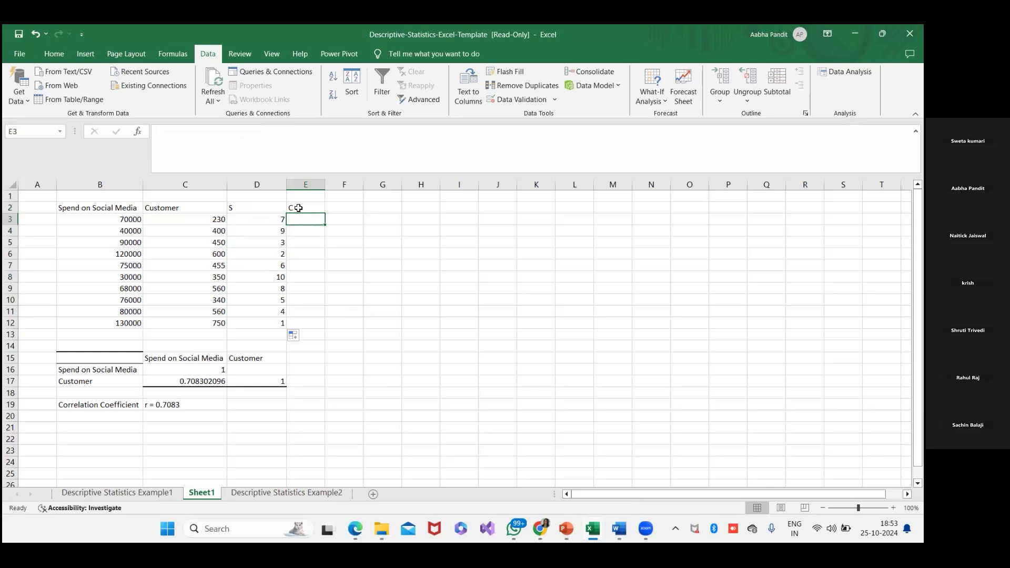
click(280, 218)
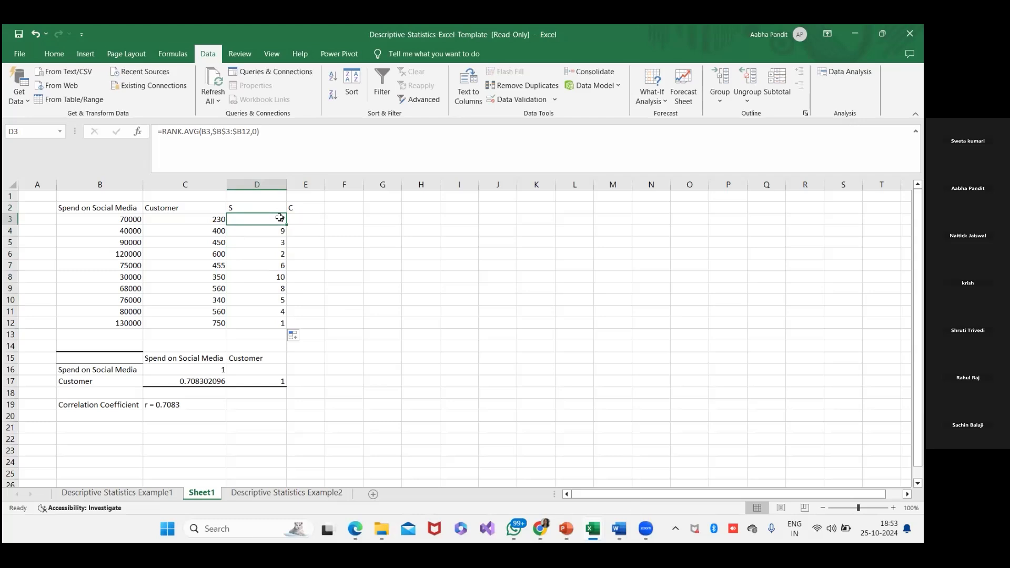
- Rename the header in D2 to Rank of Spend
click(240, 208)
click(158, 129)
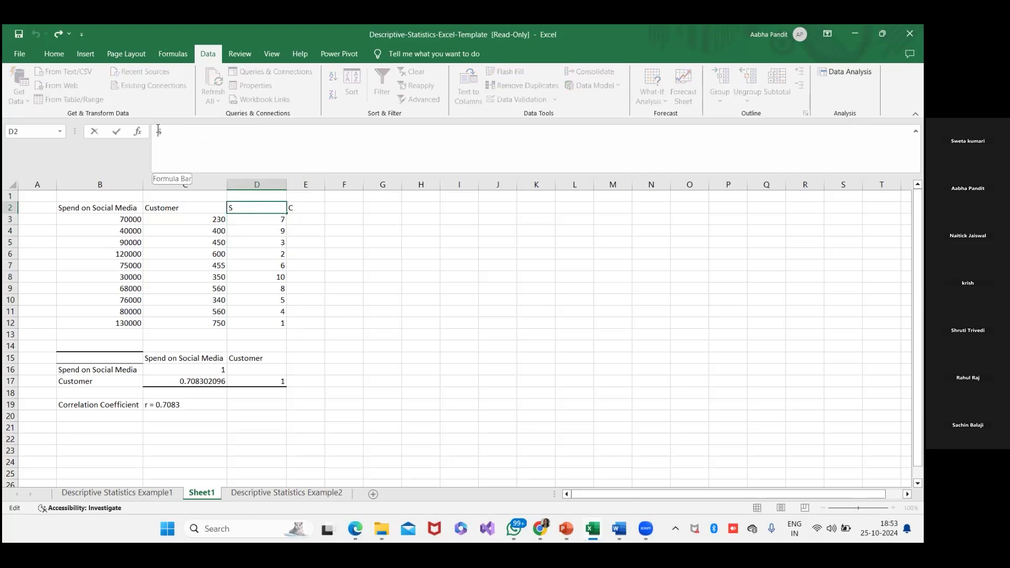
text(Rank of S)
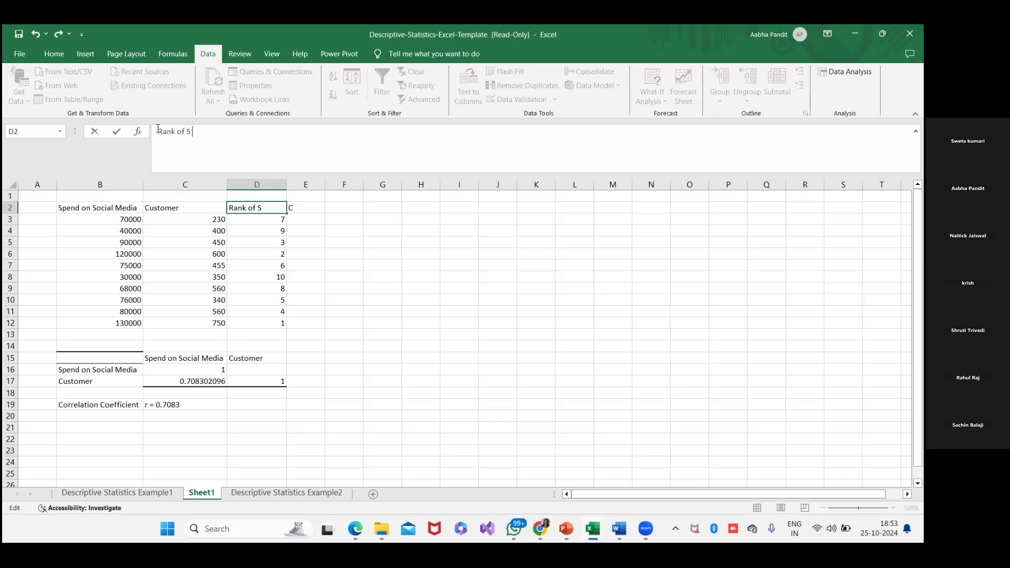
key(BackSpace)
text(pend)
click(278, 230)
- Rename the header in E2 to Rank of Customer and widen column E to fit it
click(305, 205)
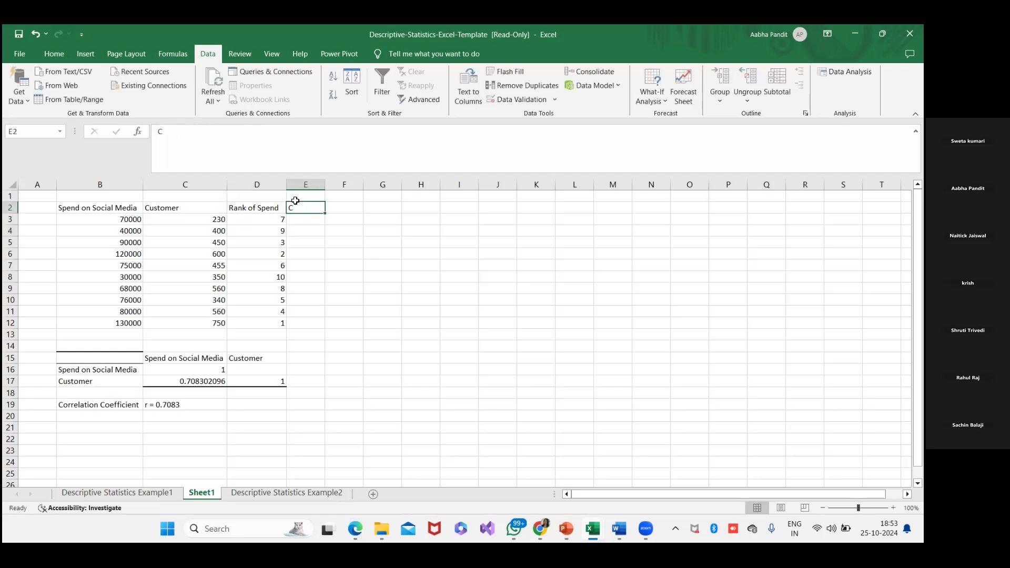
click(159, 132)
text(Rank )
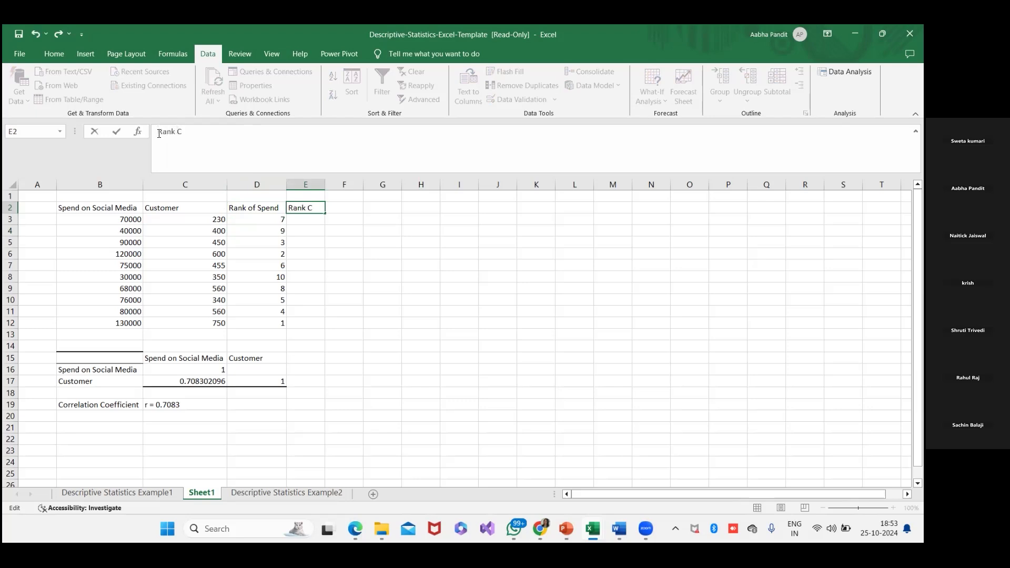
text(of Customer)
click(282, 274)
drag(325, 181, 369, 175)
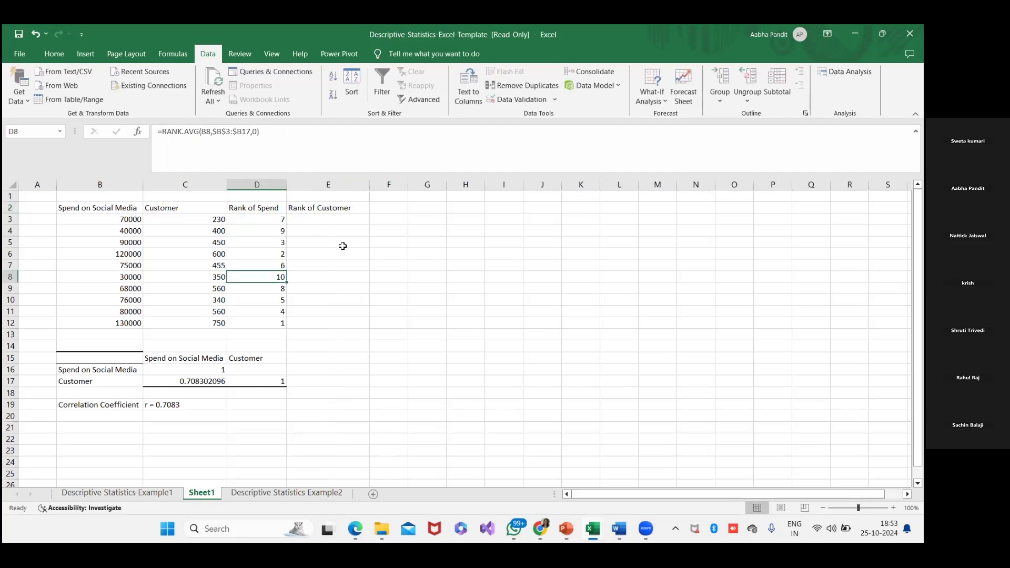
- Examine the number and ref arguments of the D3 rank formula against the spend and customer values in row 3
click(341, 245)
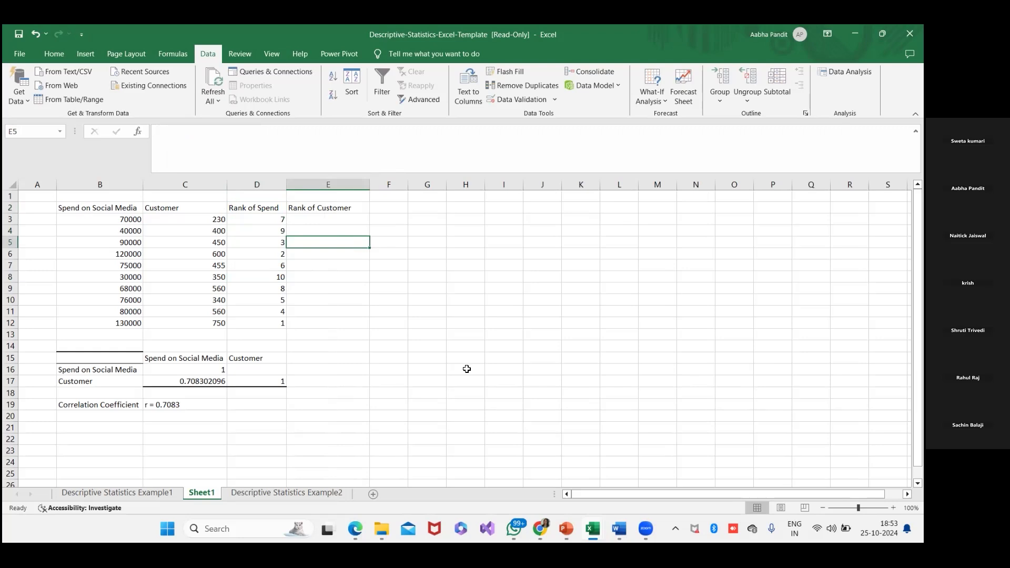
click(215, 221)
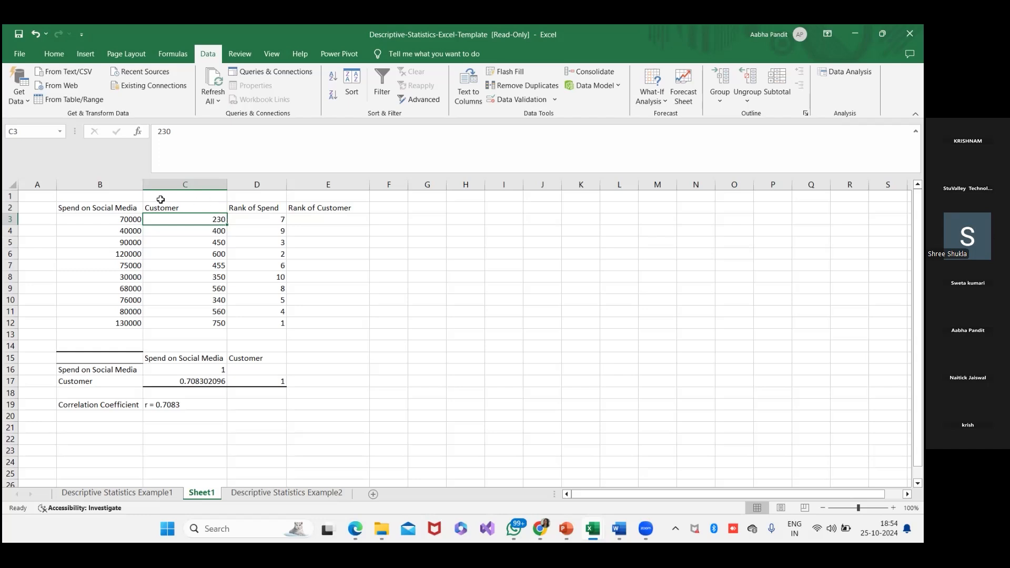
click(132, 220)
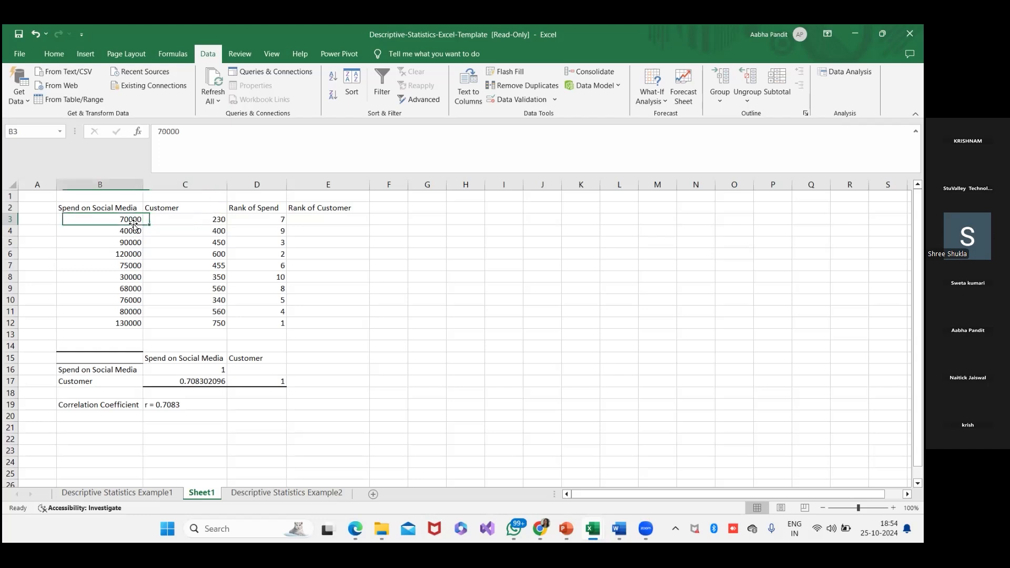
click(256, 220)
drag(202, 132, 223, 129)
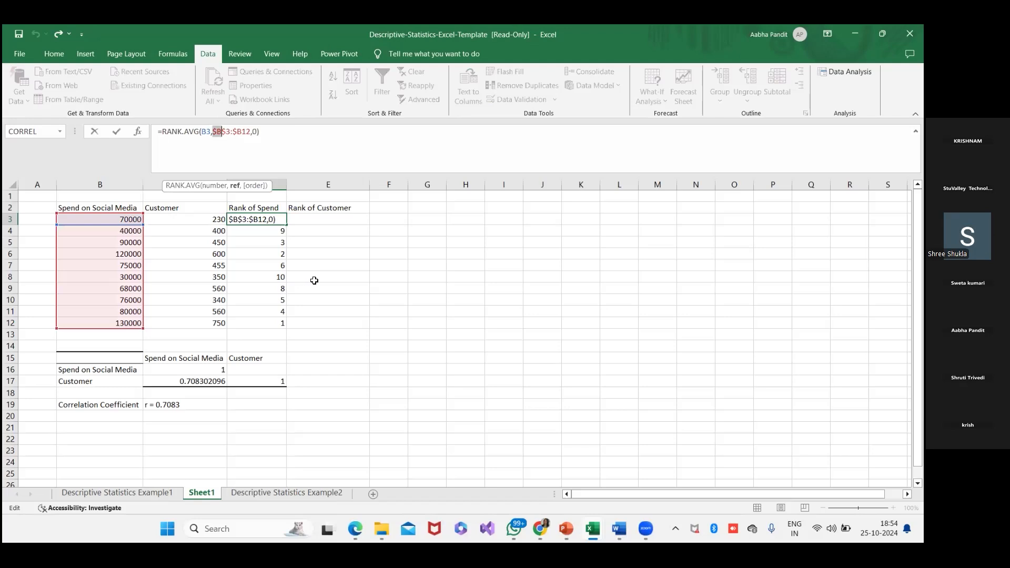
click(313, 280)
click(323, 231)
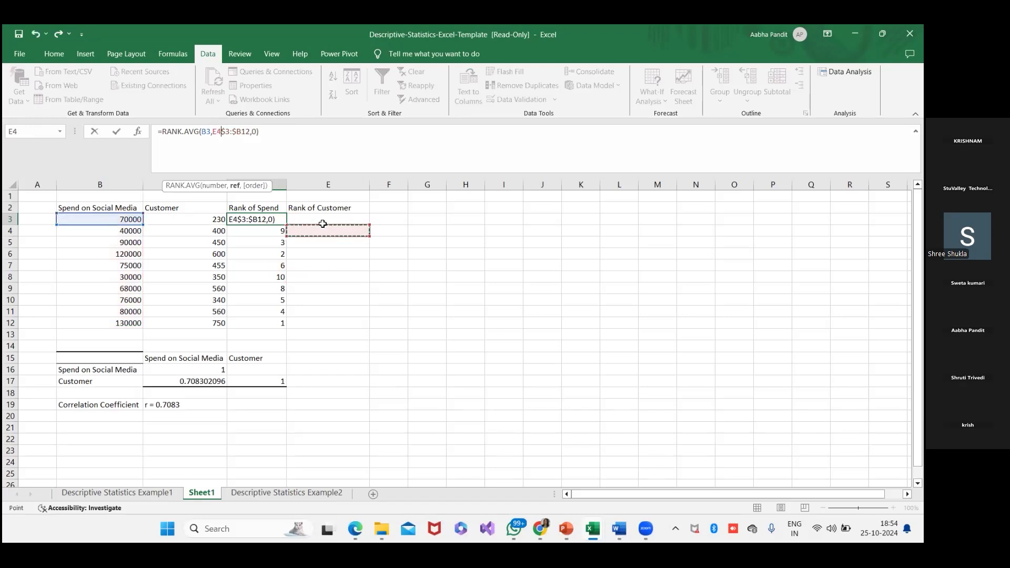
click(323, 221)
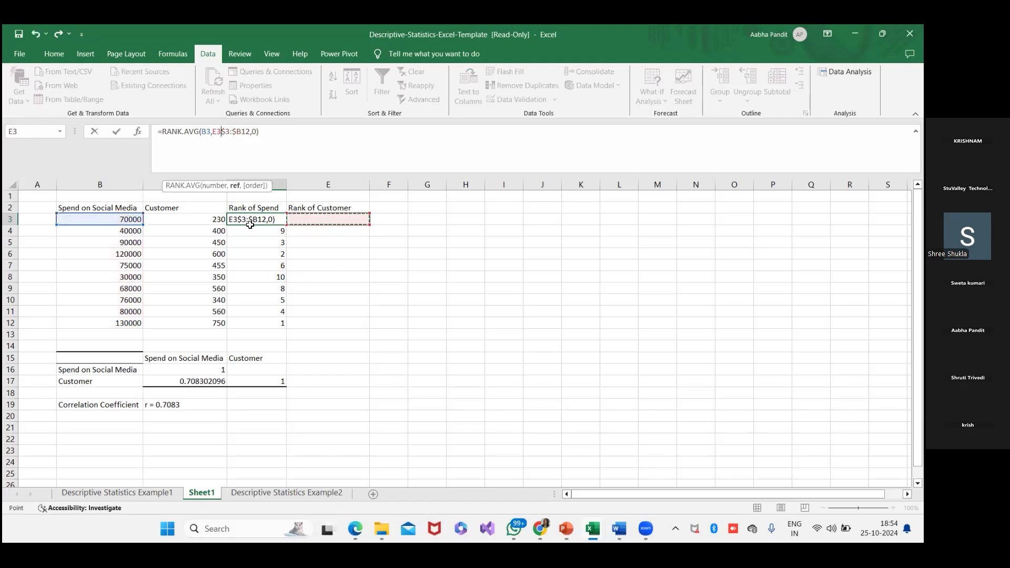
click(333, 232)
key(Escape)
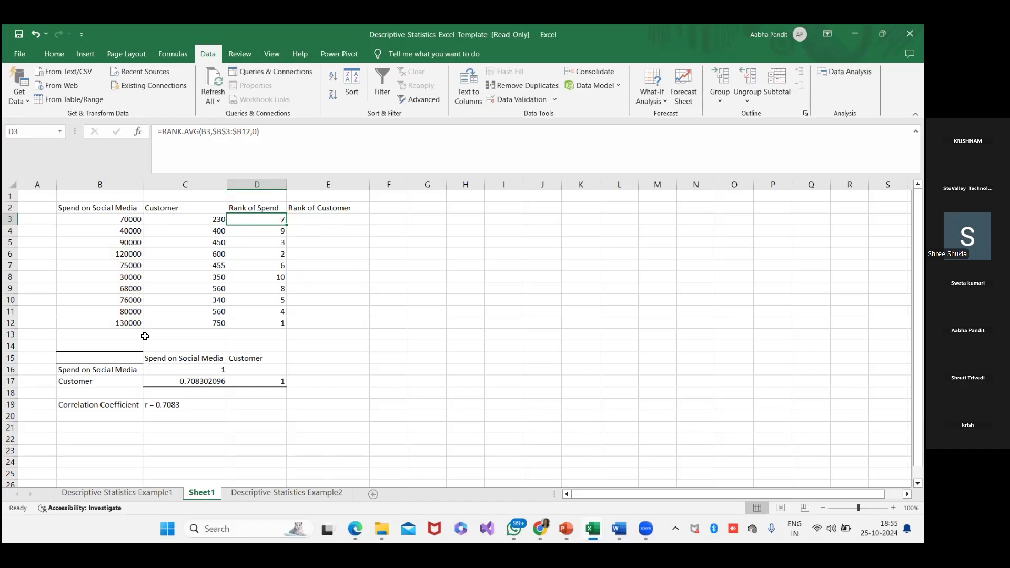
- Select B3:B12 for the spend sum, and on the PowerPoint slide tick Σx and Σy and underline x² and Σx in the correlation formula
drag(125, 220, 129, 319)
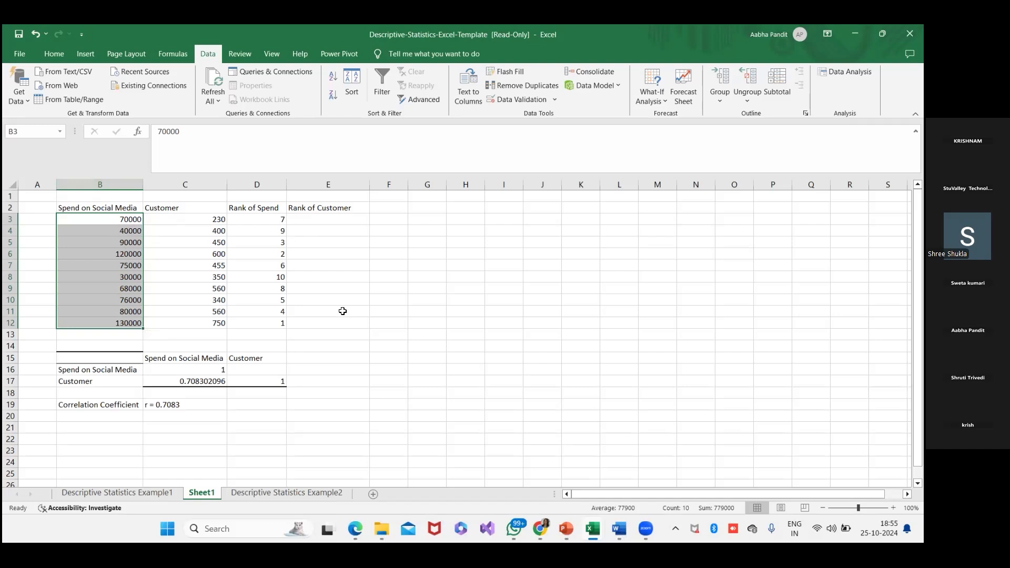
key(alt+Tab)
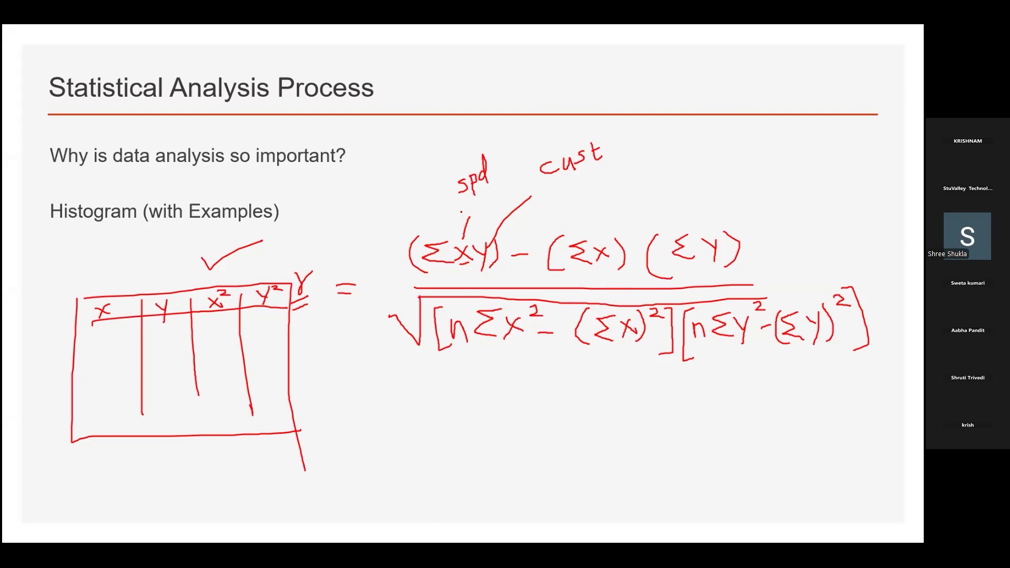
drag(580, 225, 623, 200)
drag(711, 209, 731, 200)
drag(495, 339, 518, 334)
drag(602, 348, 636, 347)
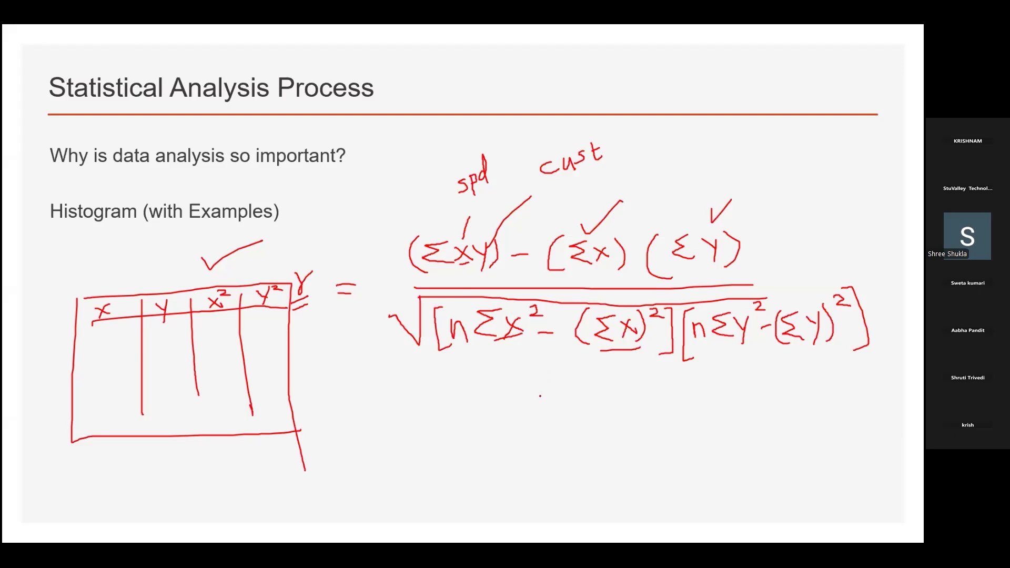
key(alt+Tab)
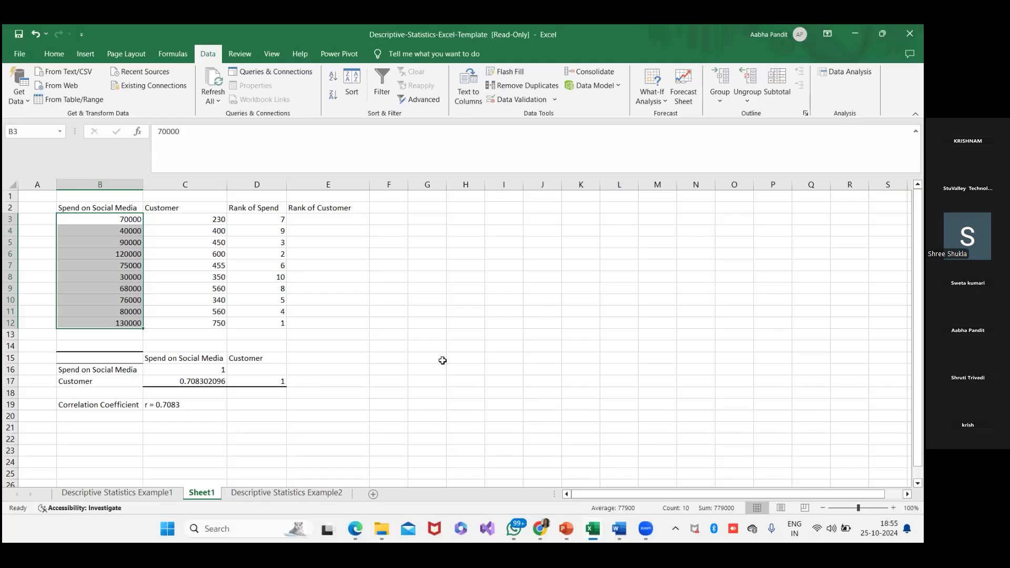
- Check the sum of the Customer values in C3:C12 and compare it with the correlation formula on the PowerPoint slide
click(317, 220)
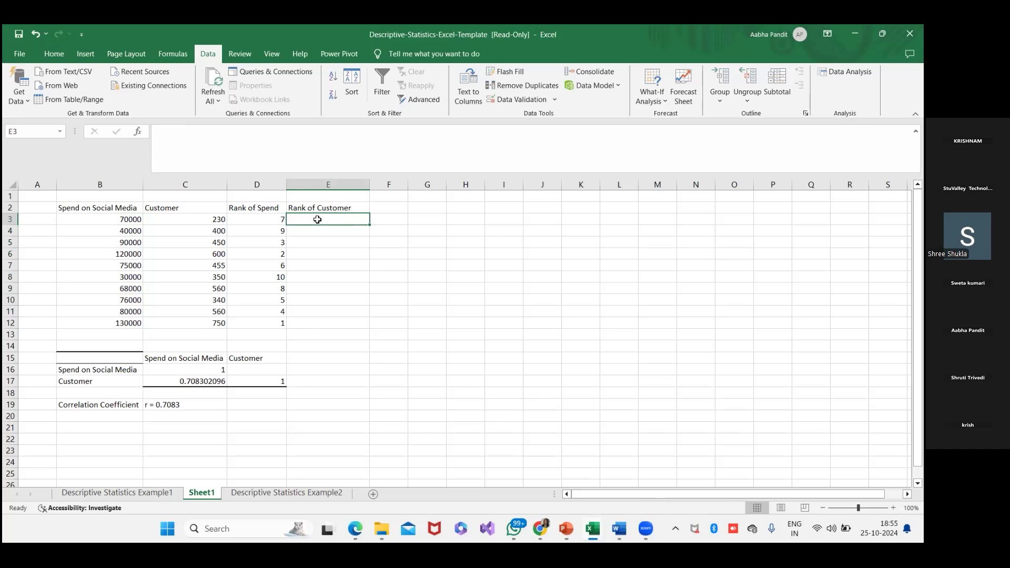
drag(212, 220, 202, 322)
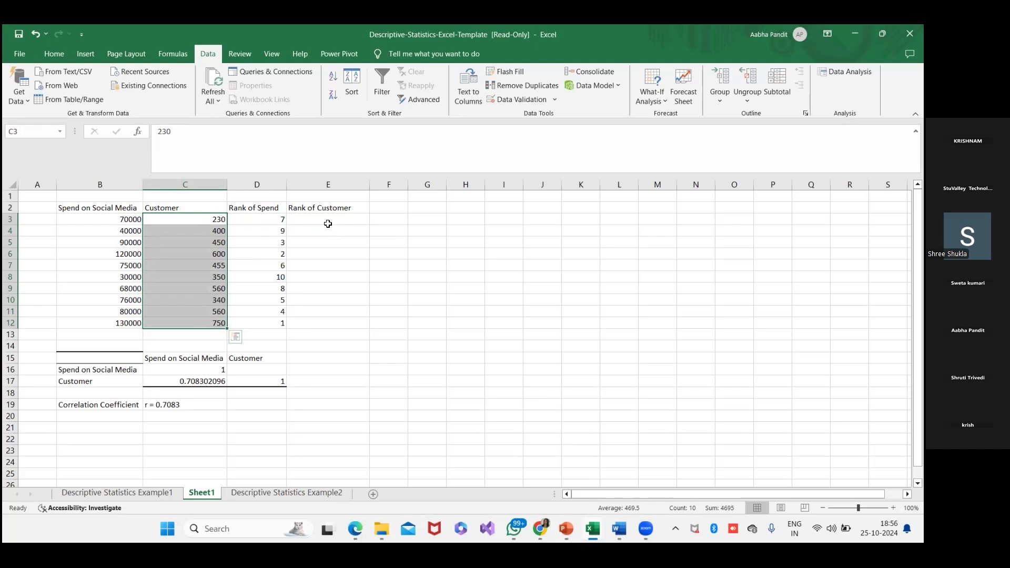
click(845, 72)
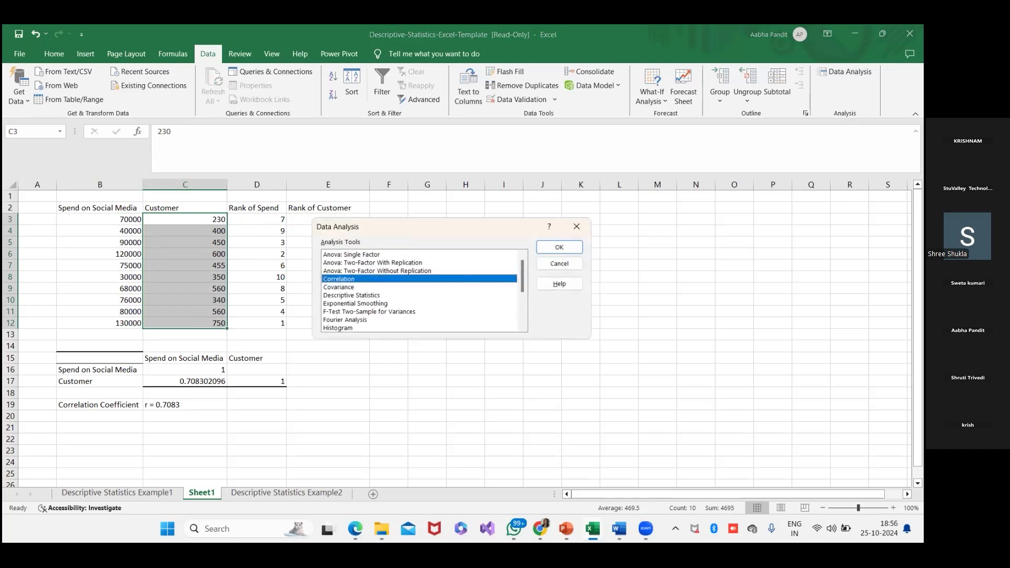
click(577, 227)
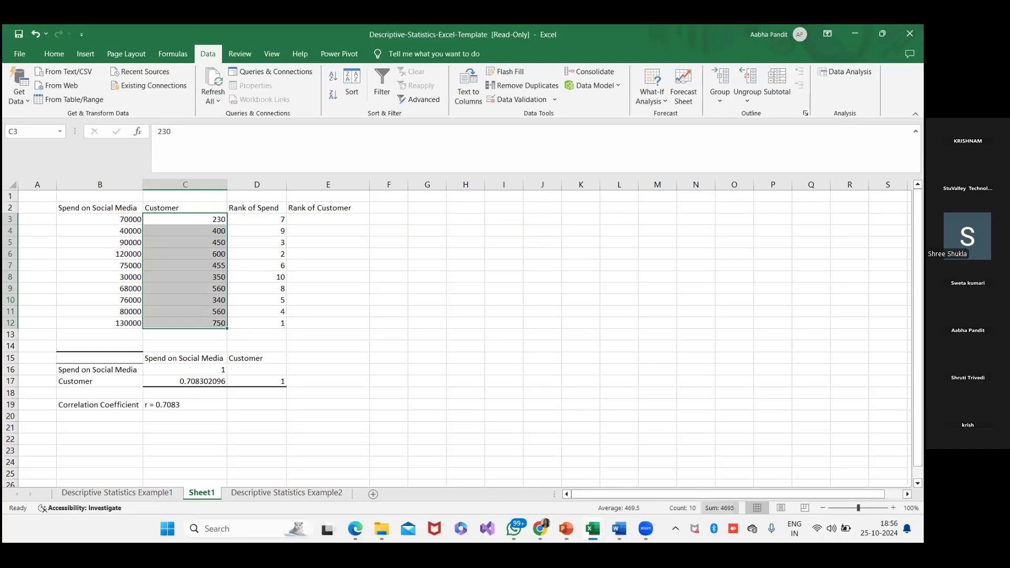
key(alt+Tab)
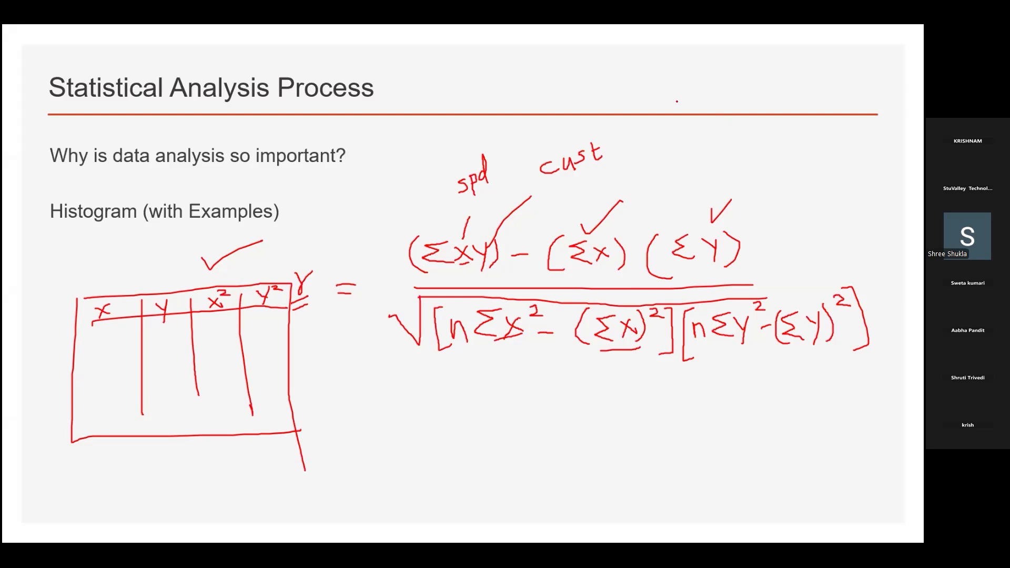
key(alt+Tab)
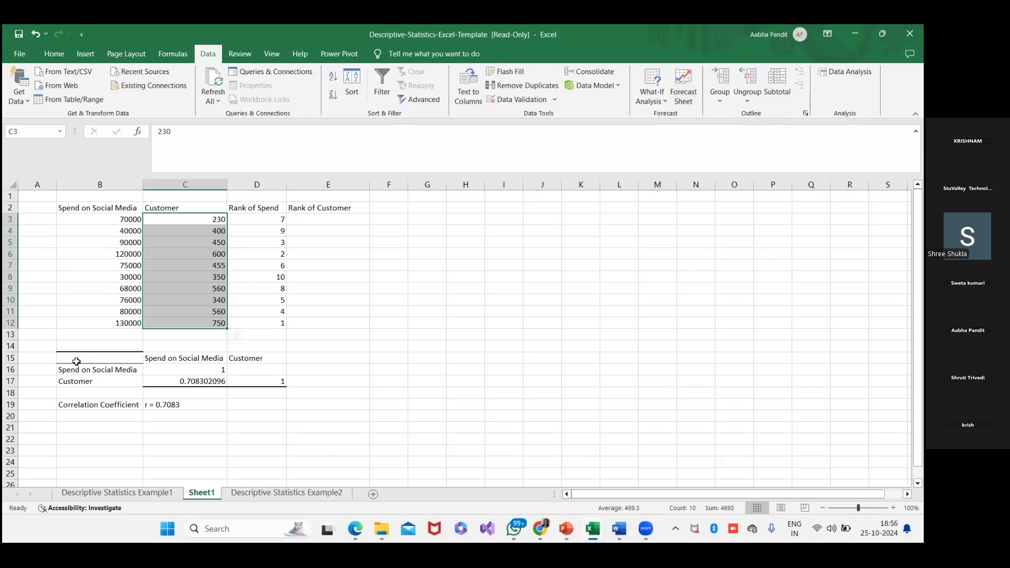
- Review the correlation matrix in B15:D17 and the spend–customer coefficient in C17
drag(63, 357, 272, 390)
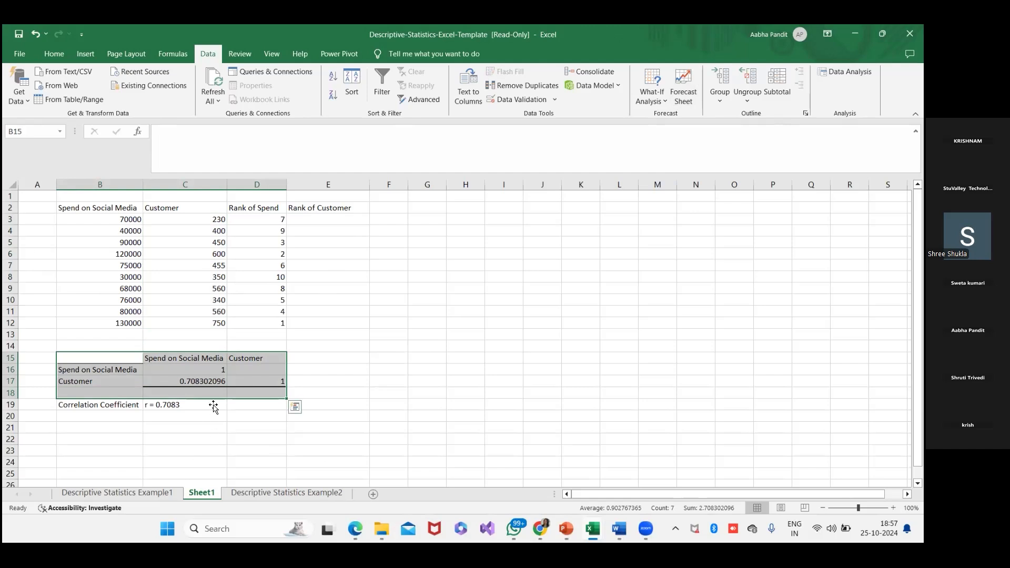
click(199, 381)
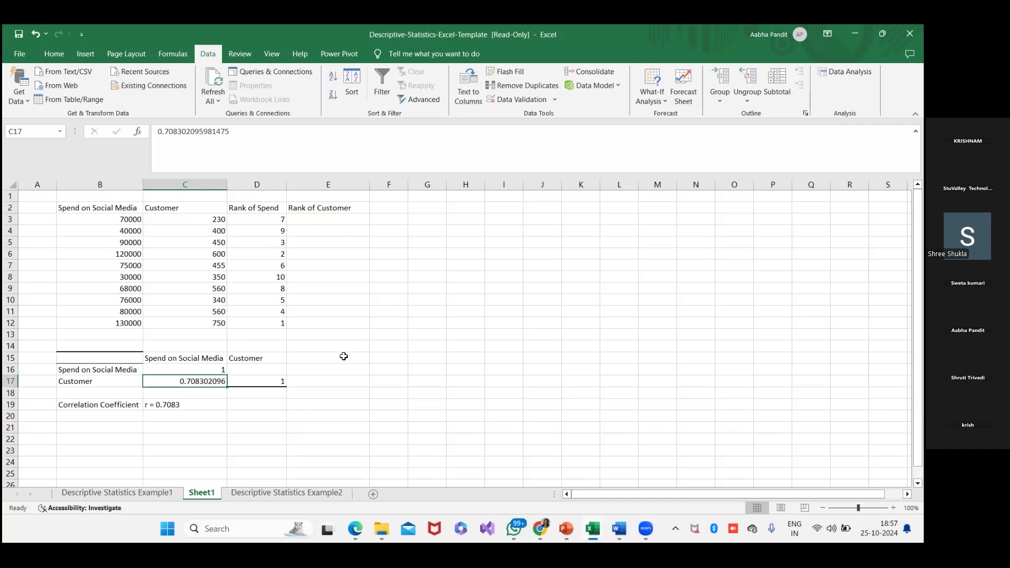
- Enter the notes "Data analsis tool pack" in G11 and "COREEL" in G12
click(413, 316)
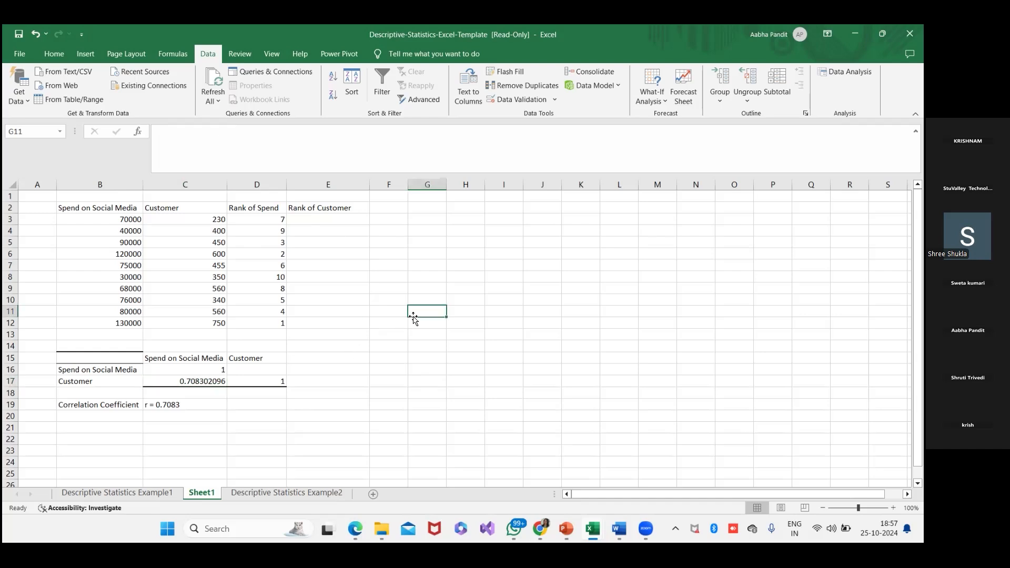
text(Da)
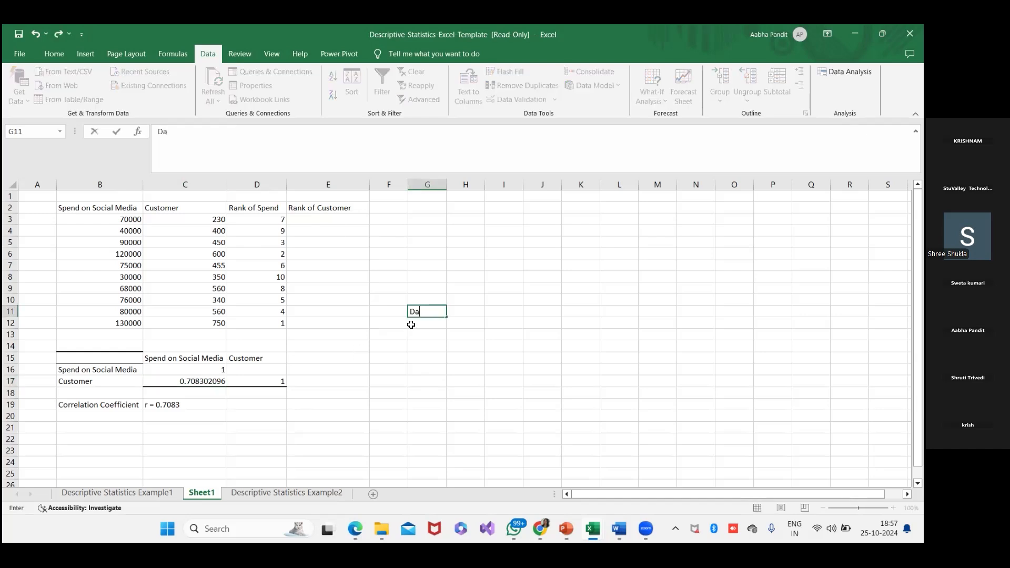
text(ta analysis)
key(BackSpace)
key(BackSpace)
key(BackSpace)
key(BackSpace)
text(is tool pack)
key(Return)
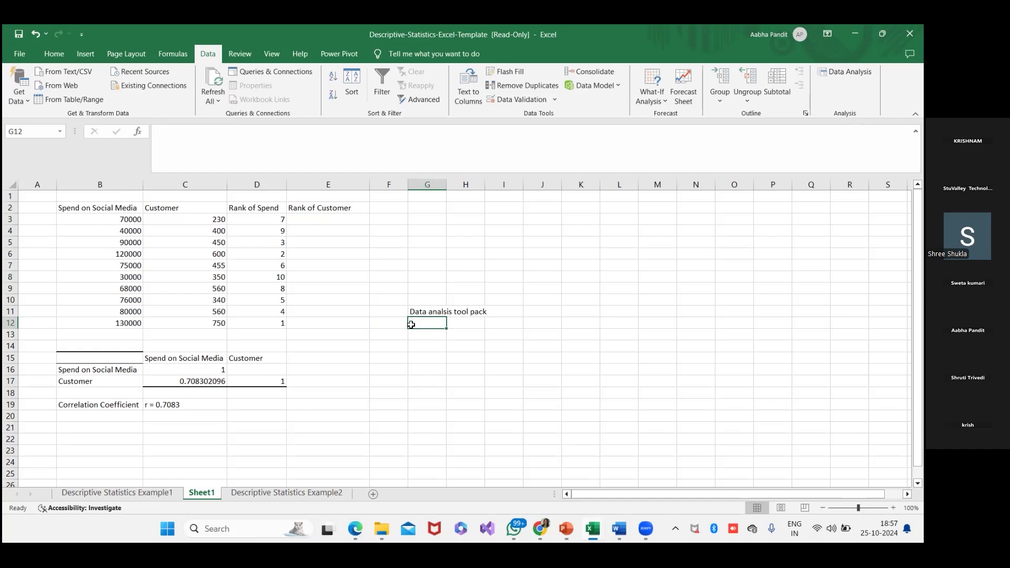
text(COREEL)
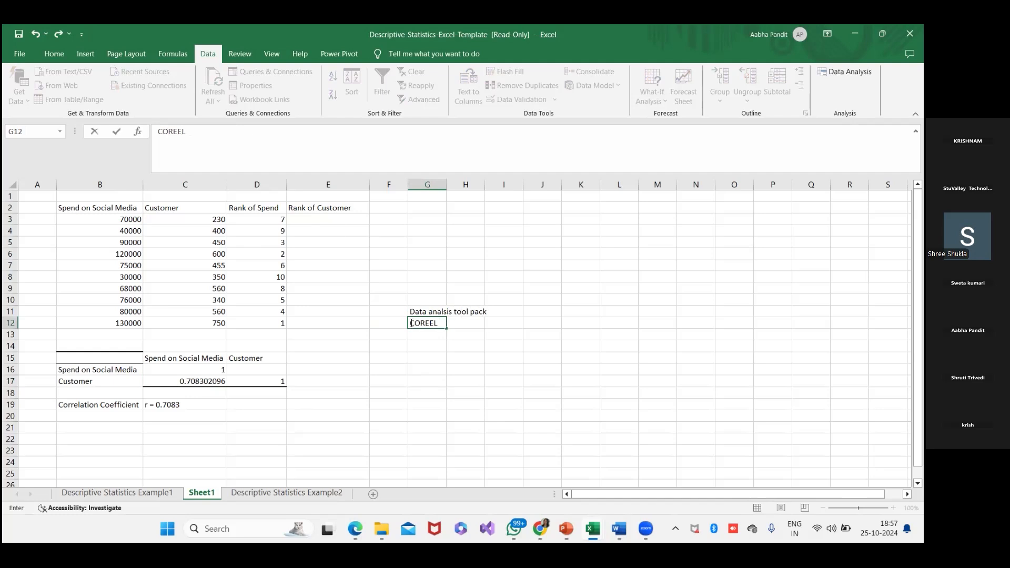
key(Return)
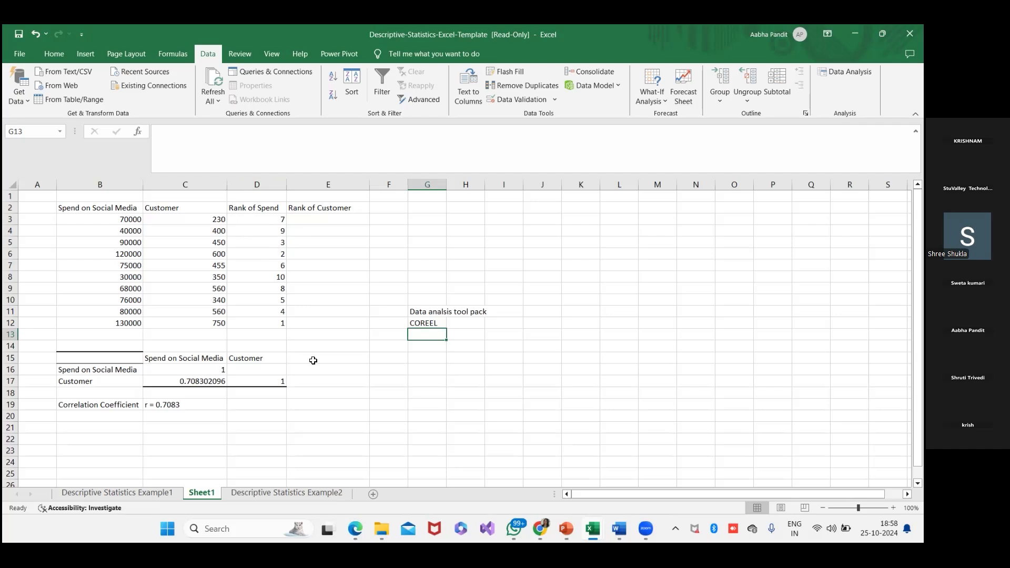
- Check the D3 rank formula and begin a RANK.AVG formula in E3 with C3 as the number to rank
click(298, 220)
click(280, 219)
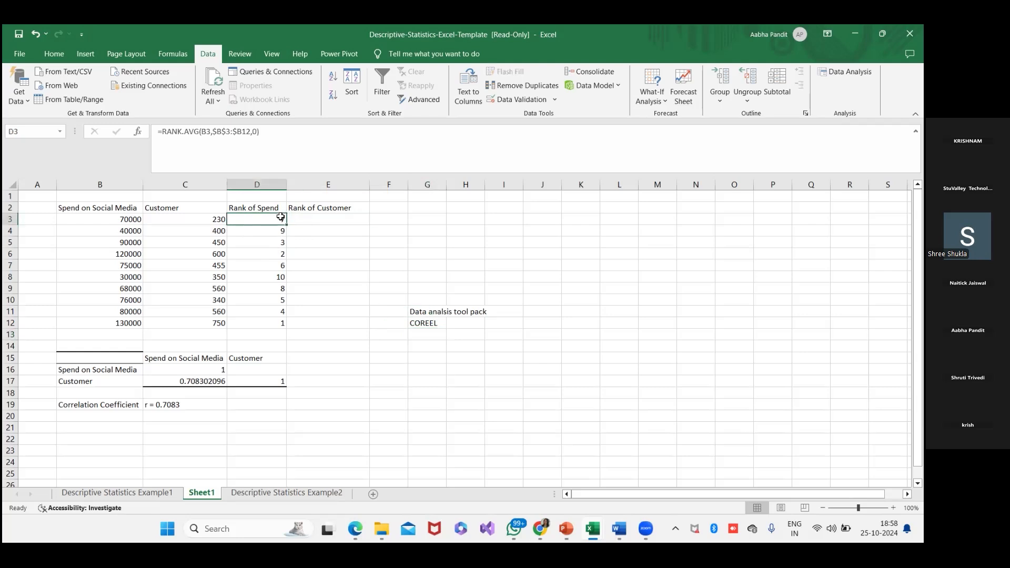
click(312, 219)
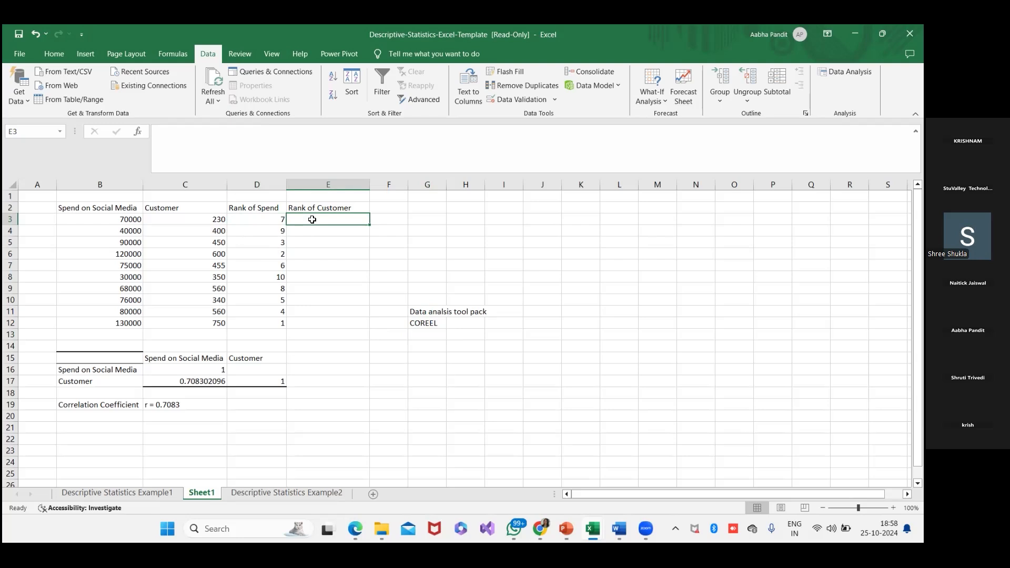
text(=RA)
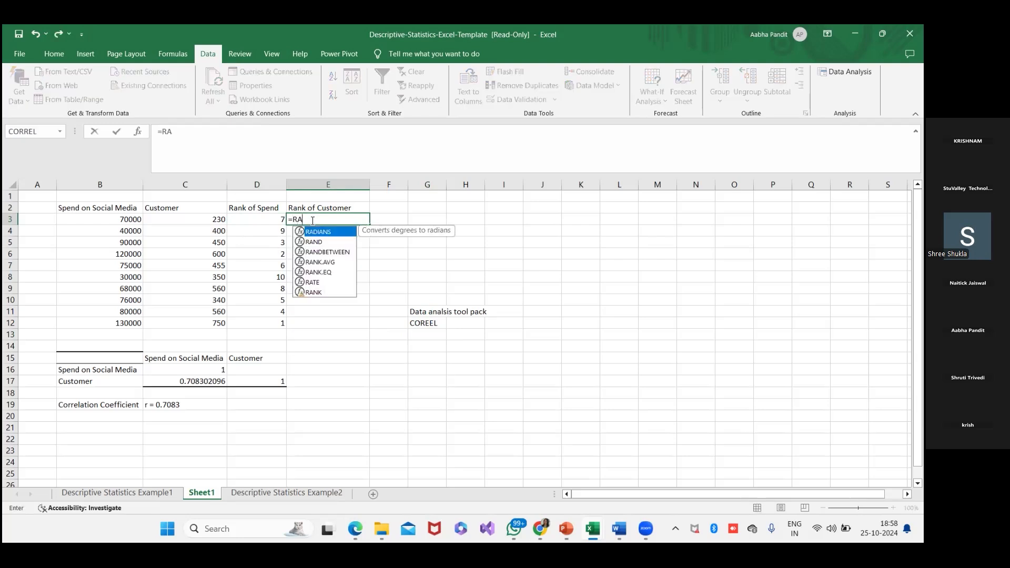
text(NK)
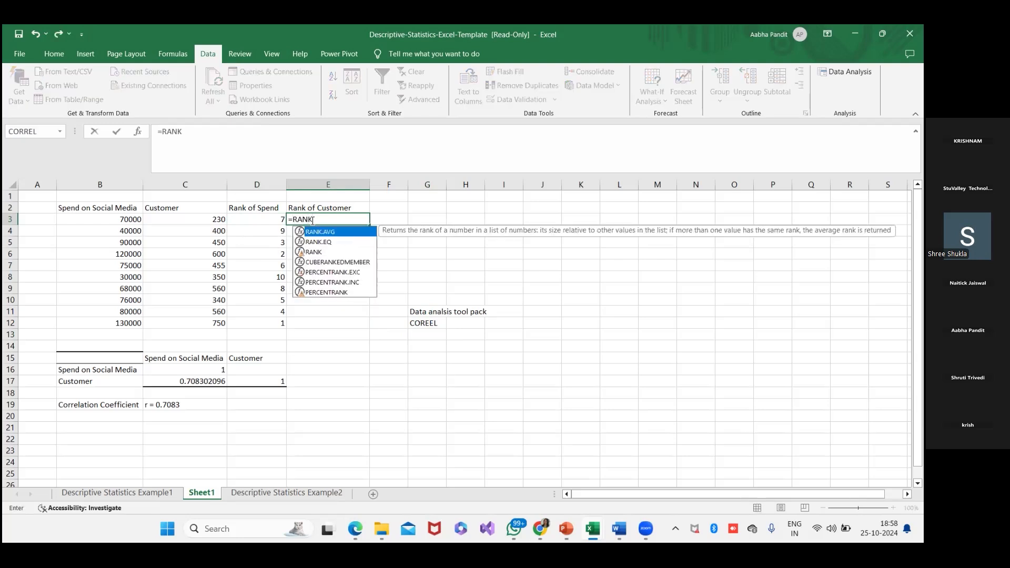
text(.AVG)
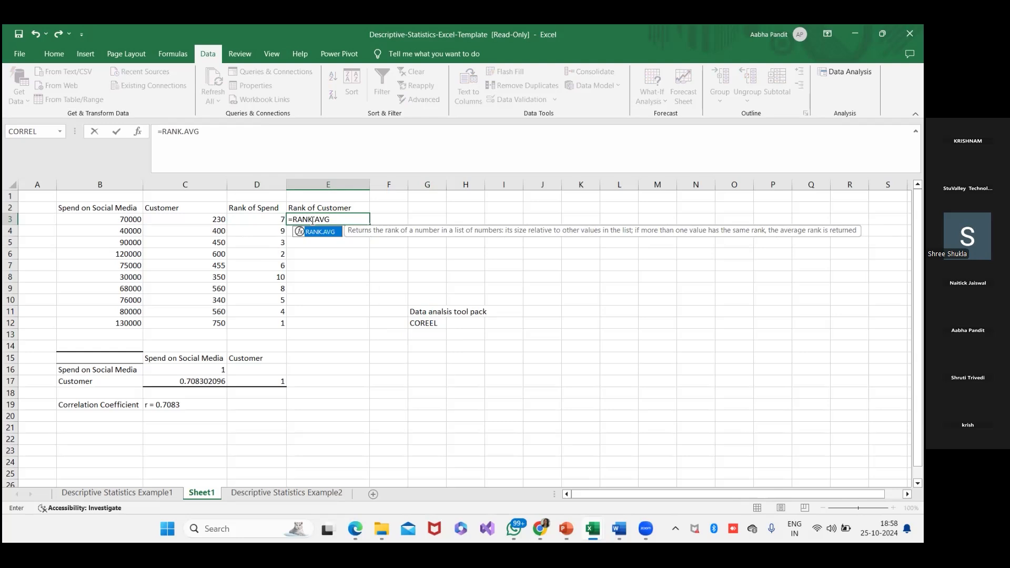
text(()
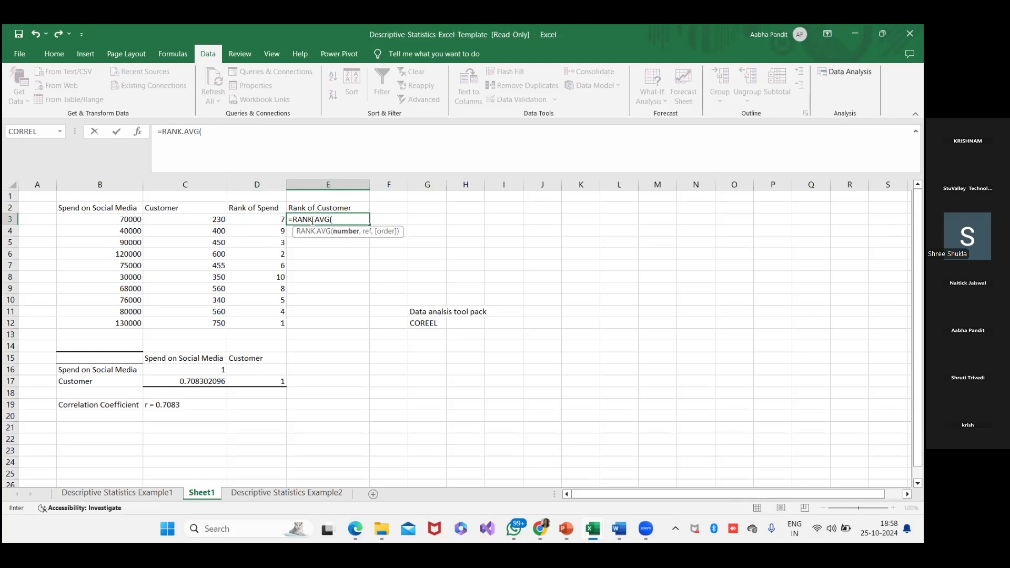
text(c)
key(BackSpace)
text(C5)
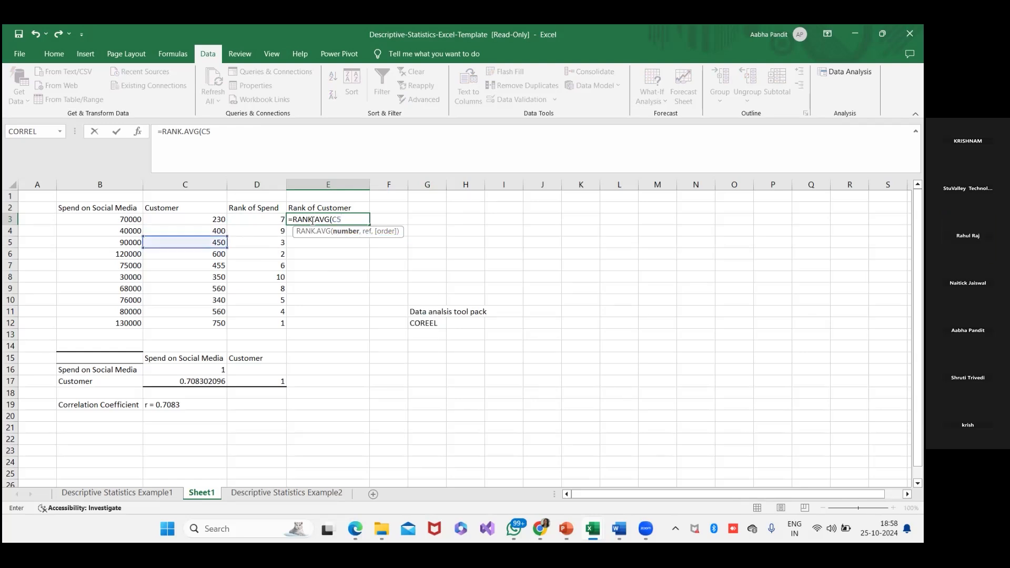
key(BackSpace)
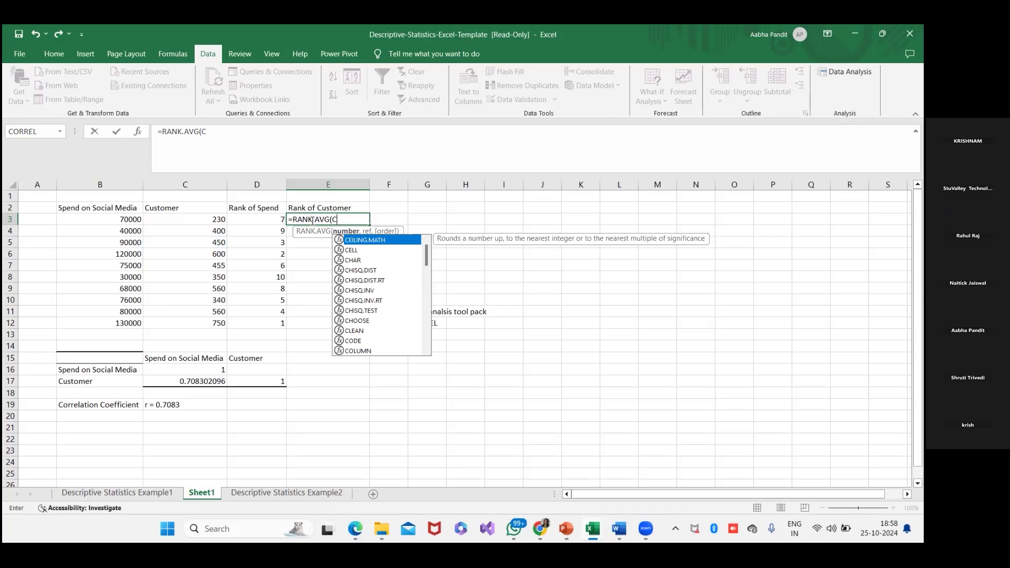
text(3)
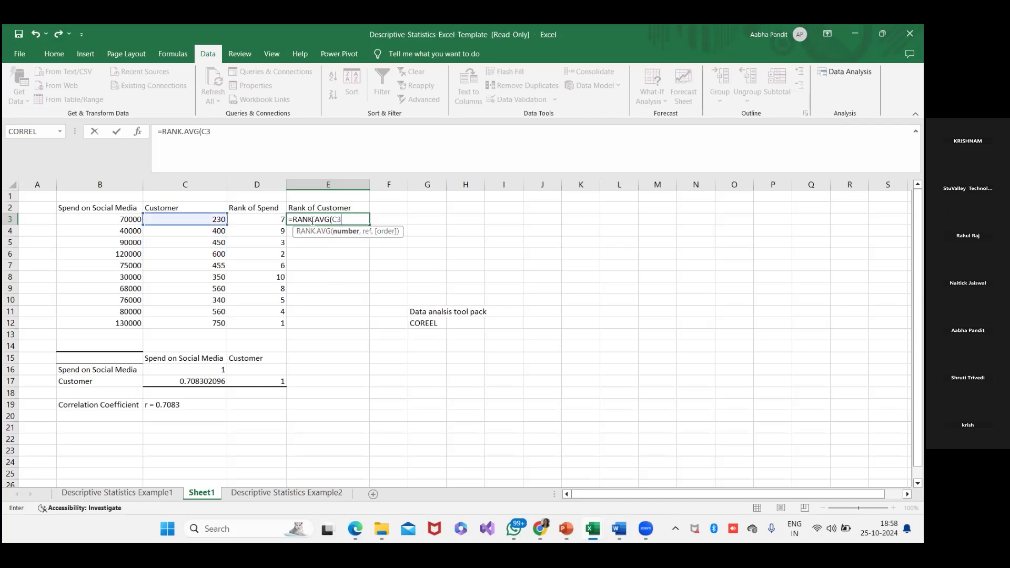
text(,$C$)
- Complete the E3 rank formula with the absolute reference $C$3:$C$12 and descending order 0
text(3)
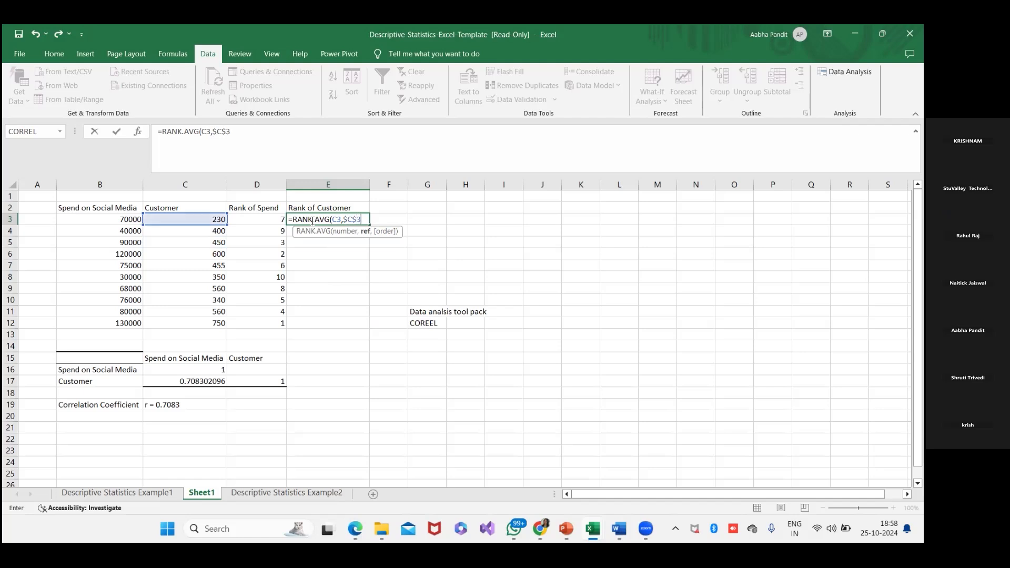
text(:)
text($C$12)
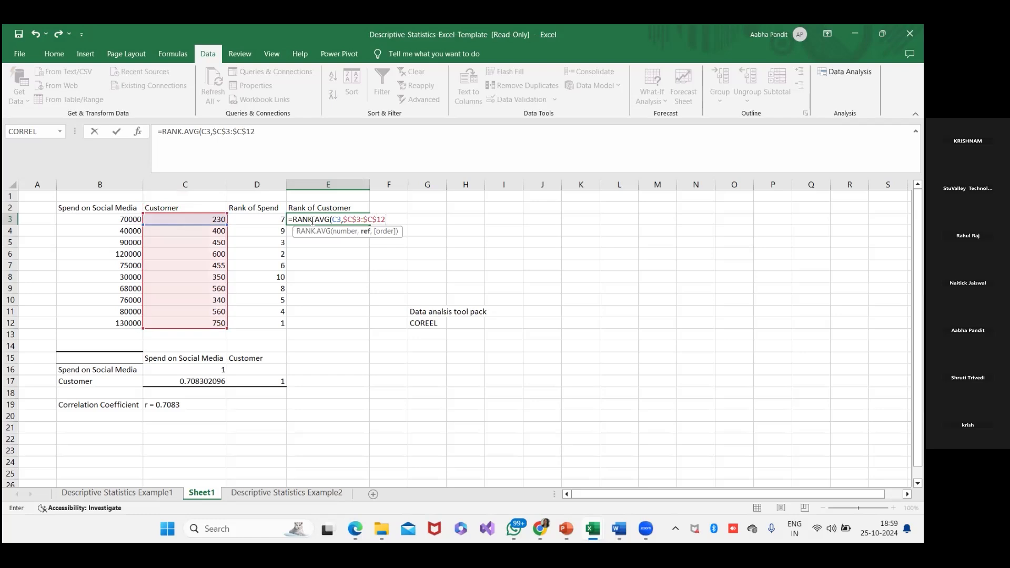
text(,0)
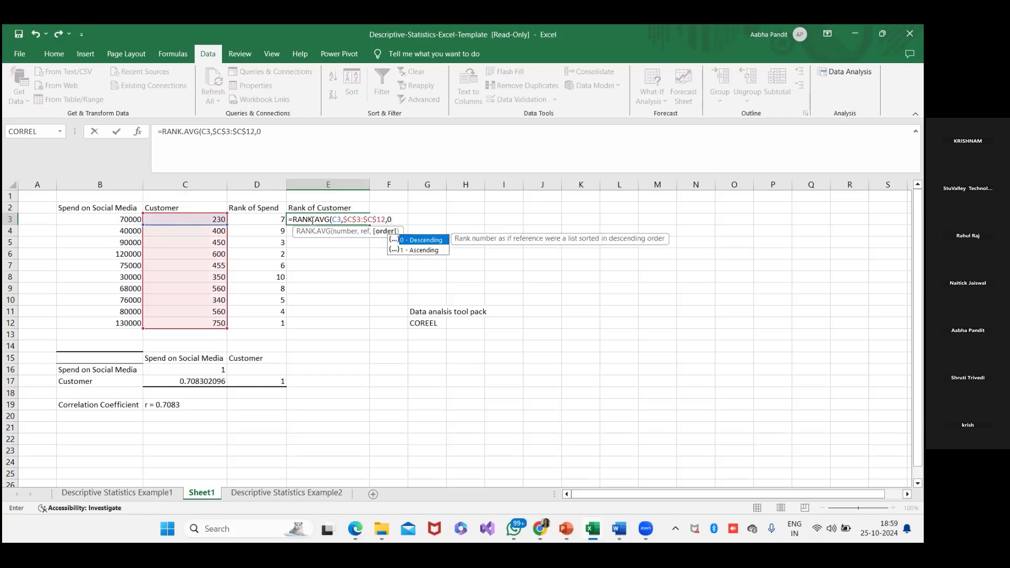
text())
key(Return)
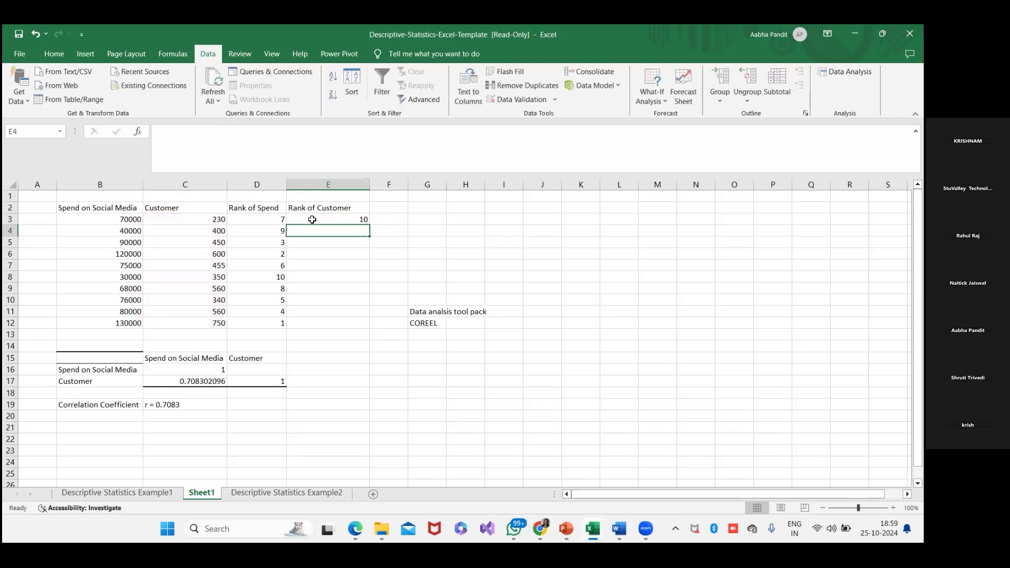
- Fill the customer rank formula from E3 down to E12
click(312, 219)
drag(370, 225, 353, 327)
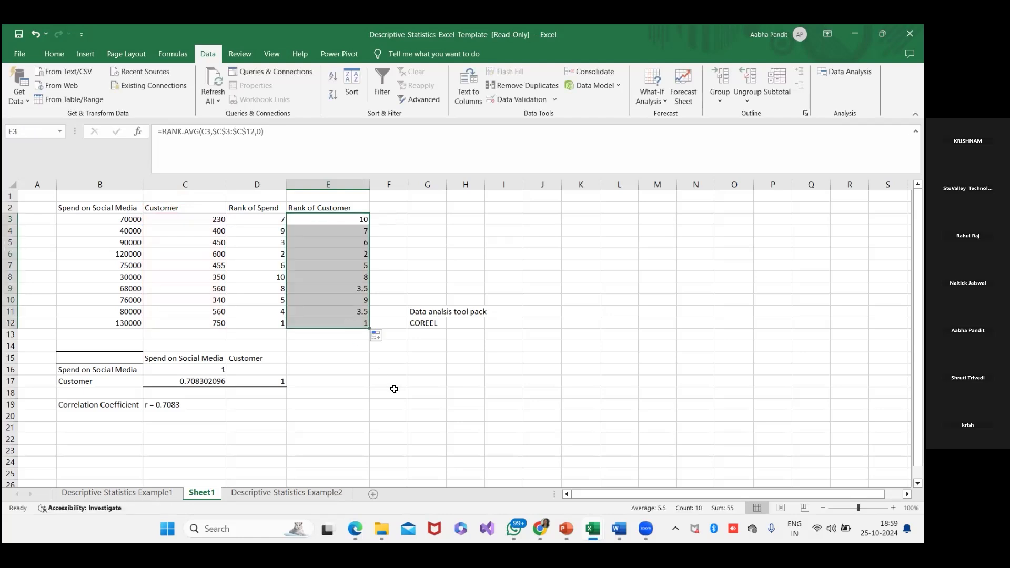
click(417, 343)
- Move the two notes from G11:G12 to F23:F24, below the data
drag(431, 310, 406, 446)
click(455, 390)
click(440, 337)
click(460, 334)
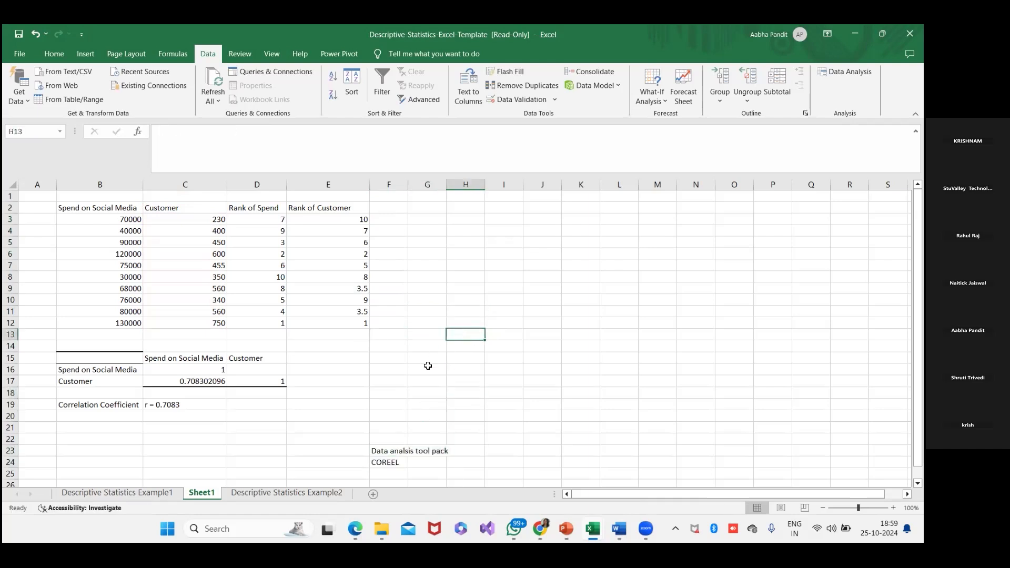
- Enter the heading "Correlation using CORREL Function" in H15
click(458, 359)
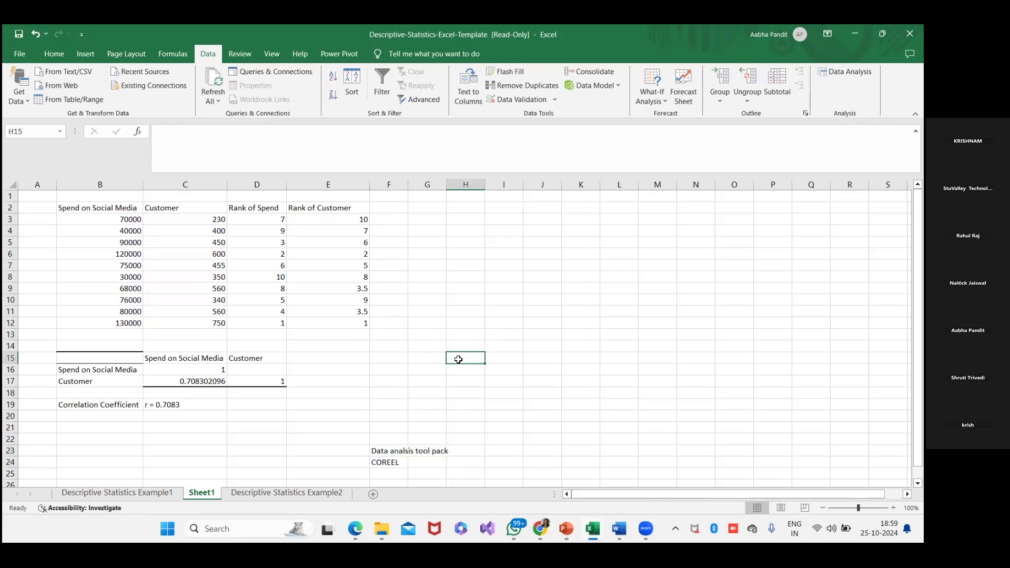
text(C)
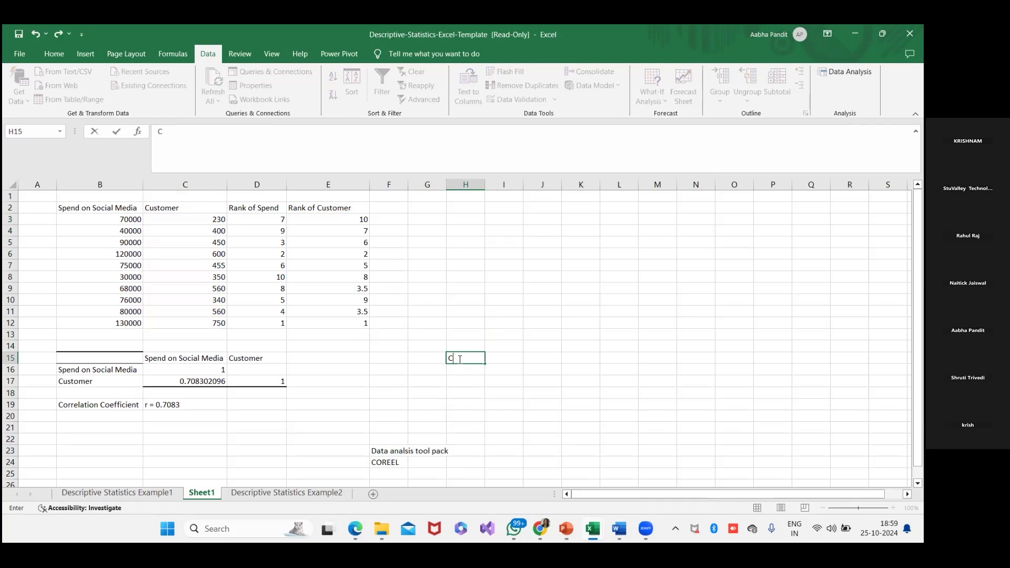
text(orrelation using CORREL Function)
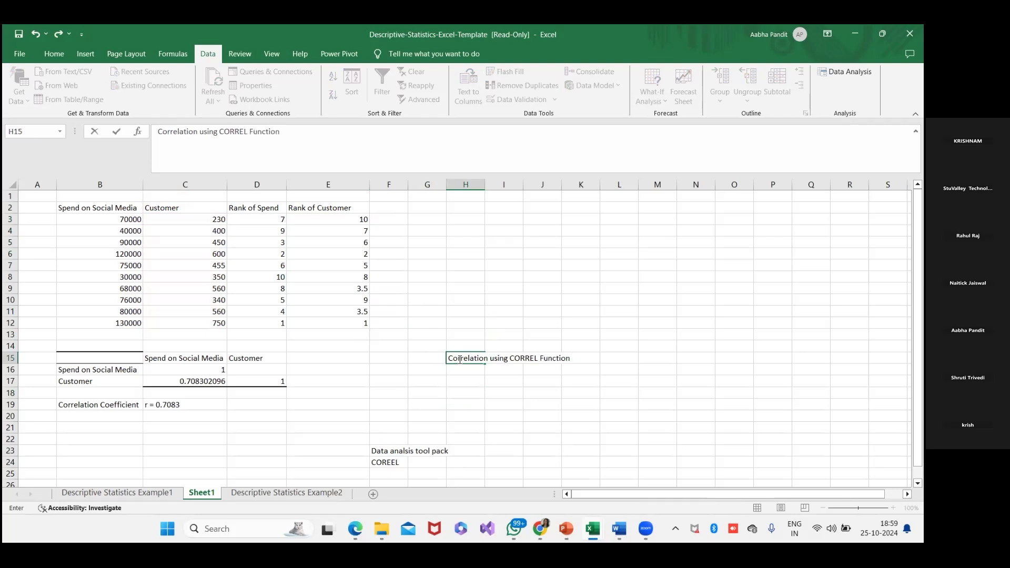
key(Return)
text(=)
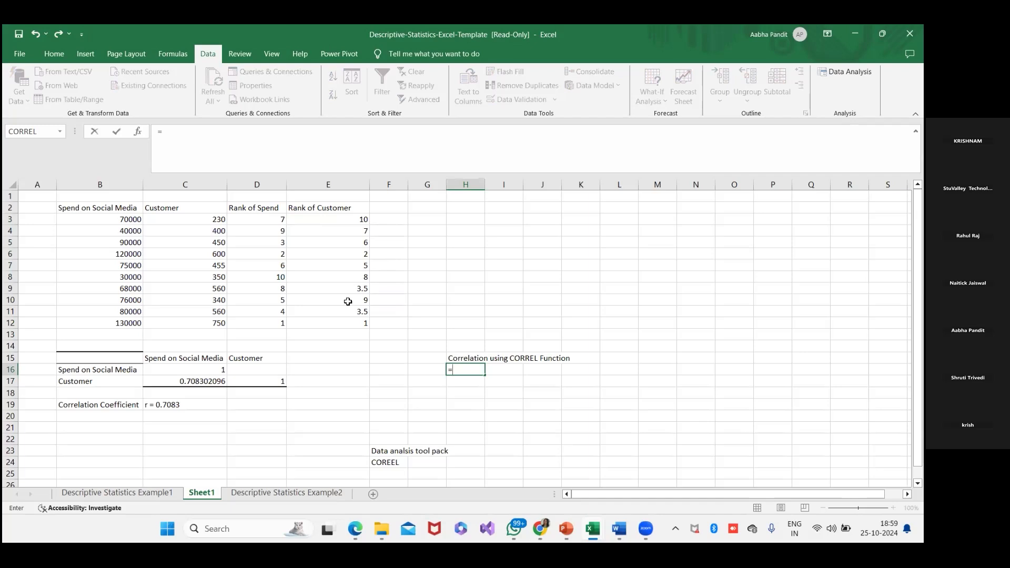
text(COR)
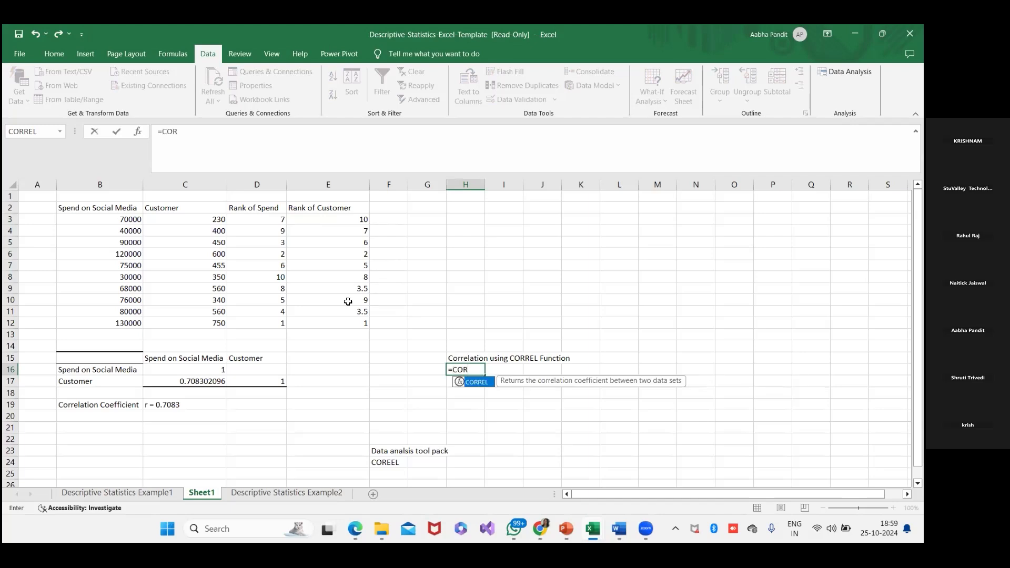
text(REL()
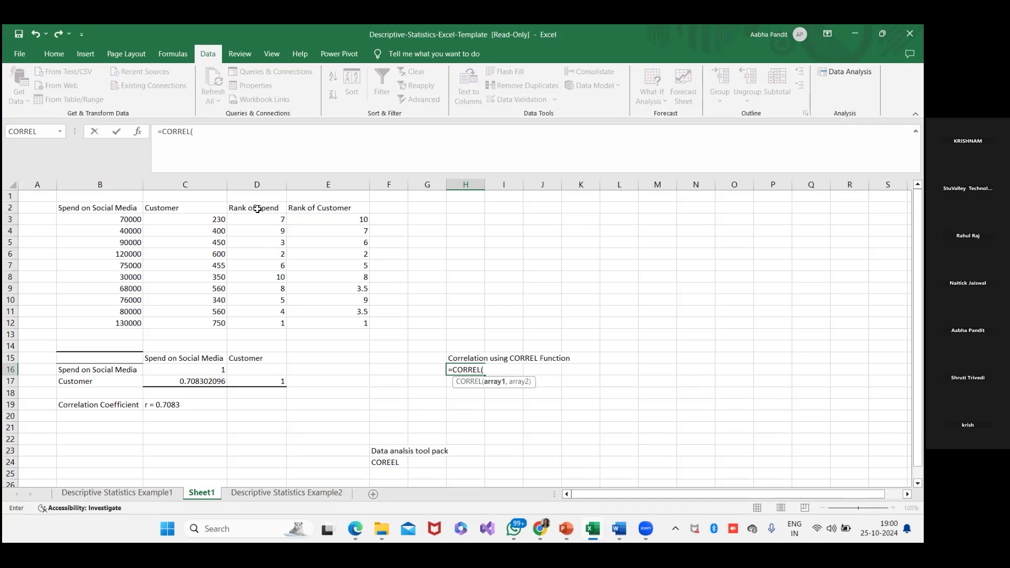
drag(257, 220, 328, 320)
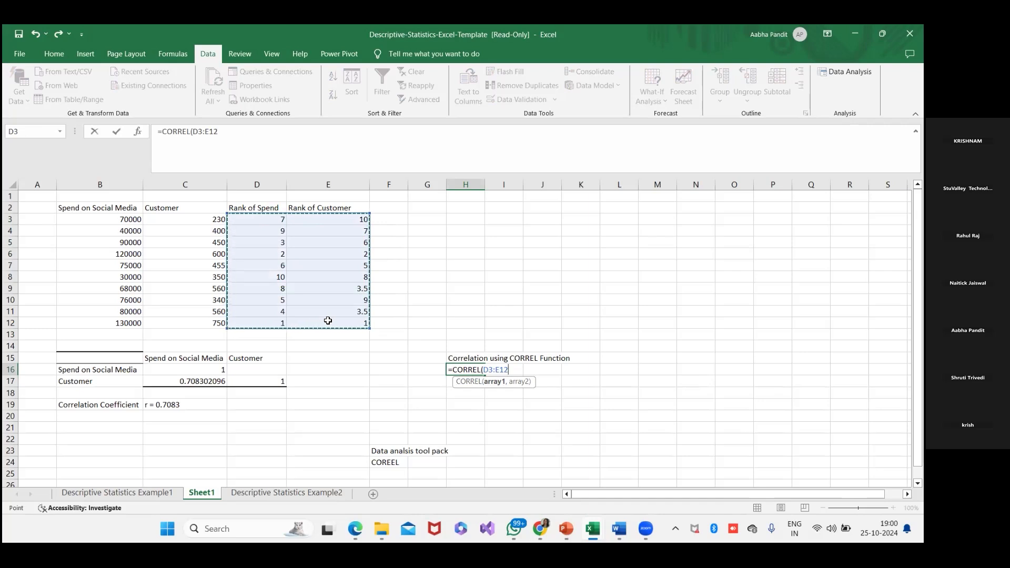
key(Escape)
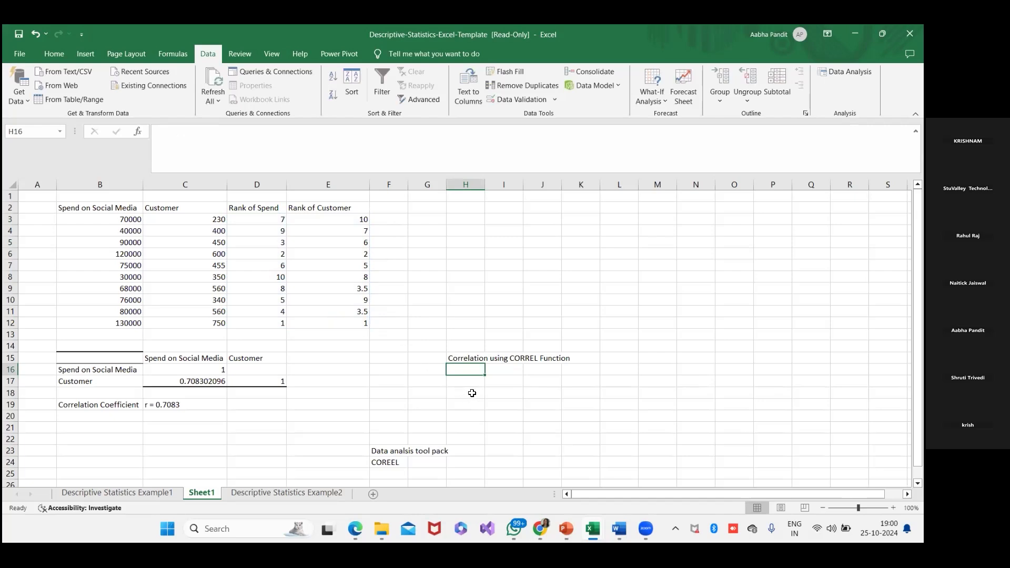
- Calculate the correlation of the two rank columns in H16 with =CORREL(D3:D12,E3:E12)
text(=C)
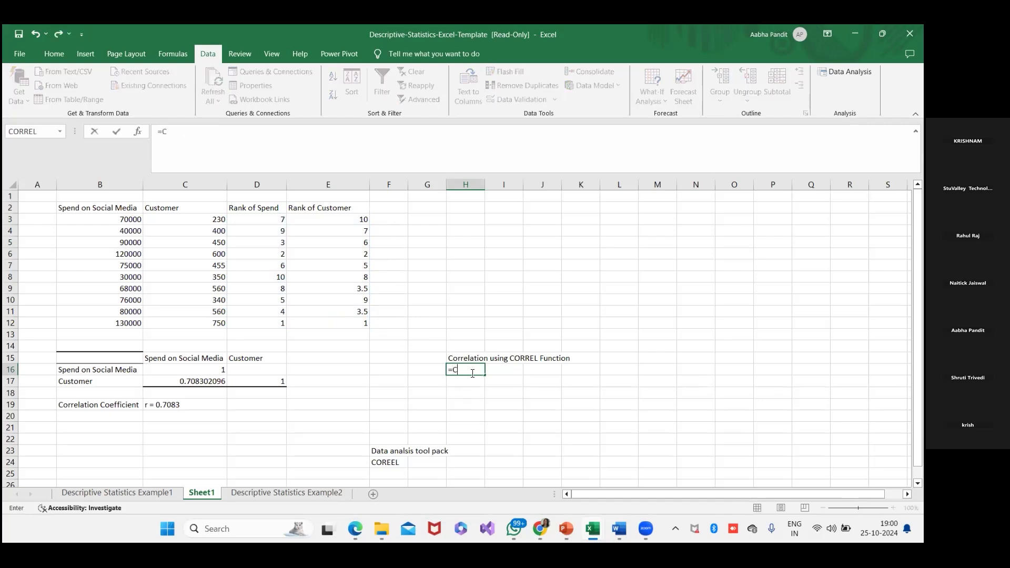
text(ORREL()
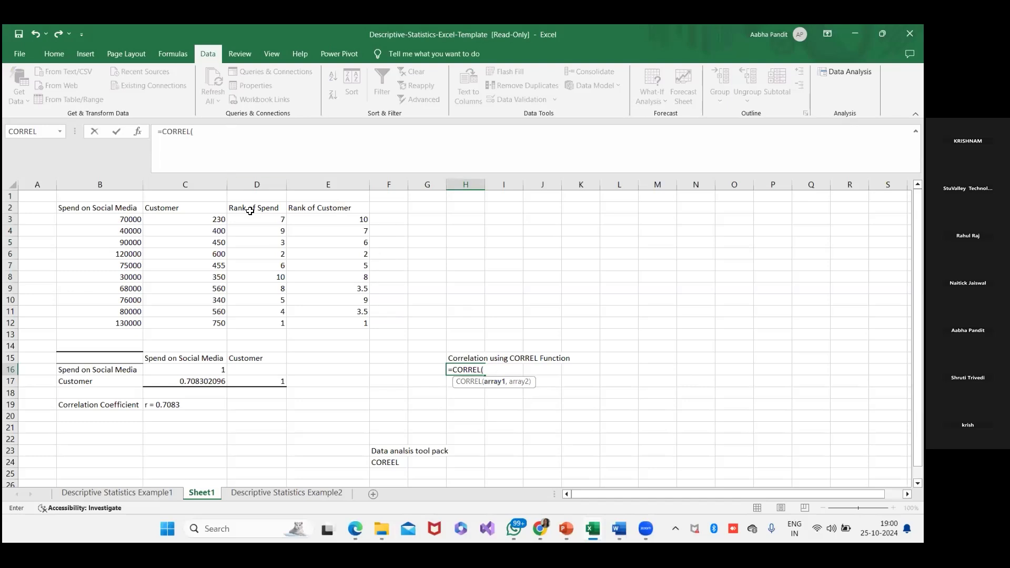
drag(264, 218, 267, 320)
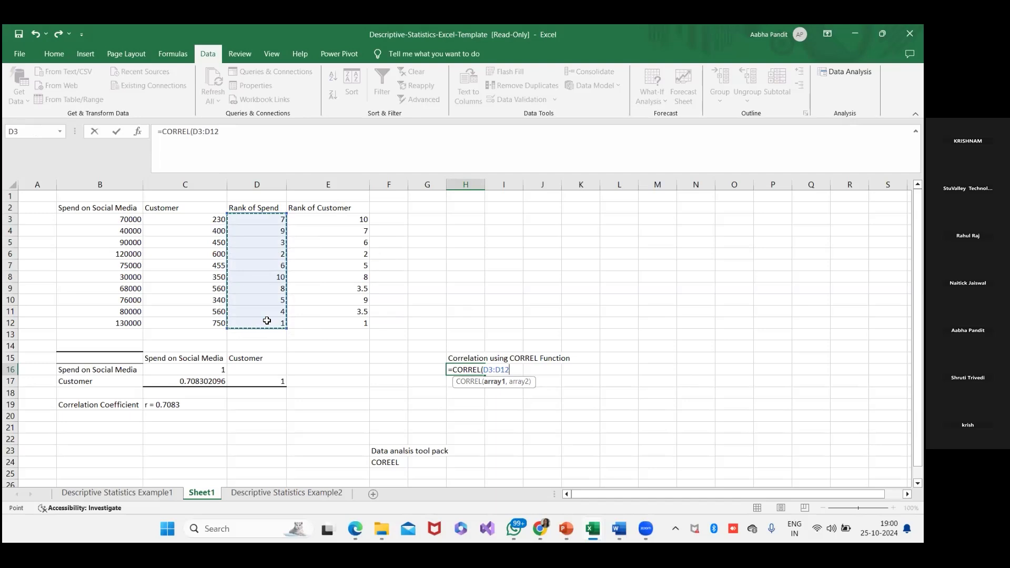
text(,)
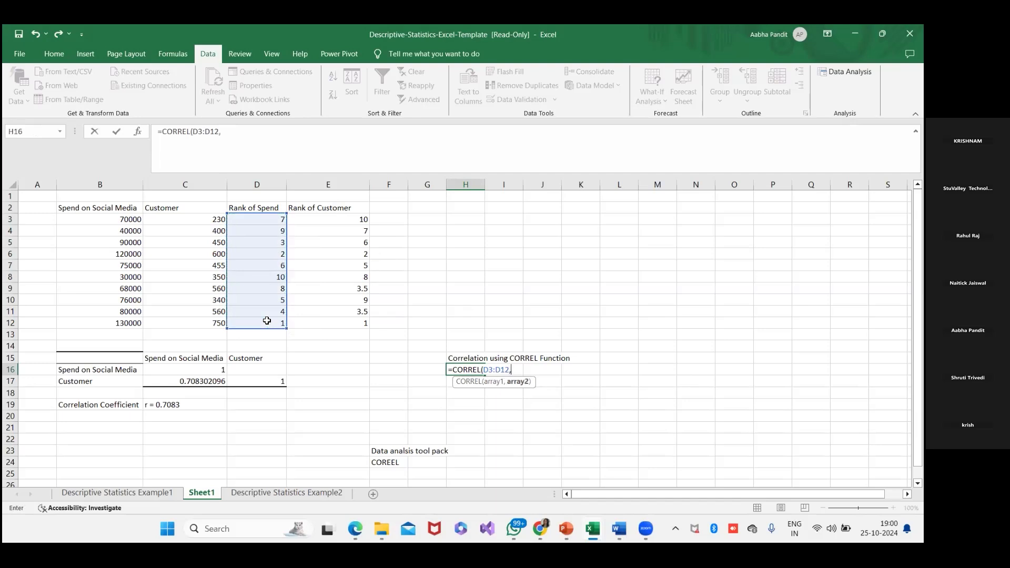
drag(319, 217, 320, 319)
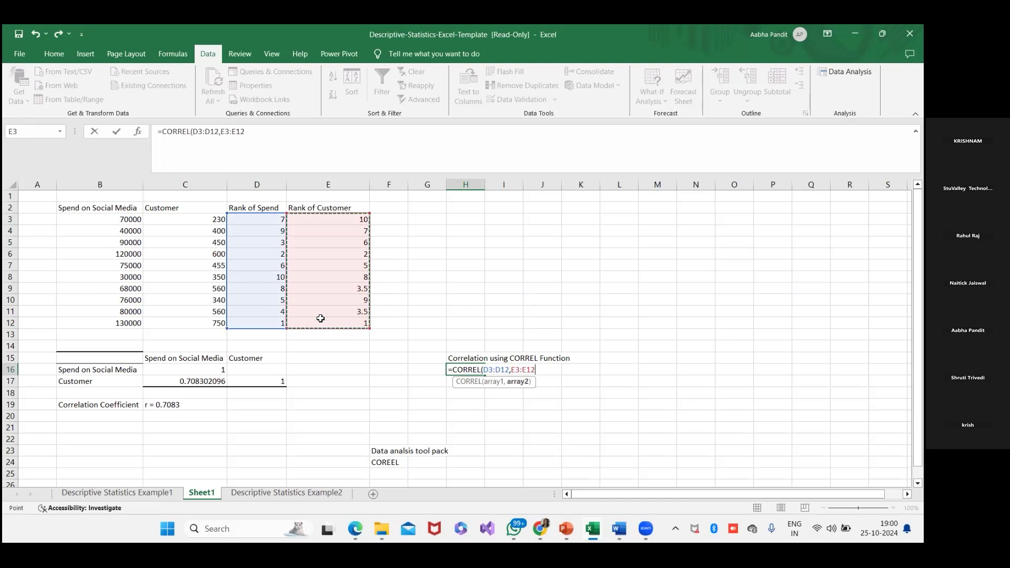
text())
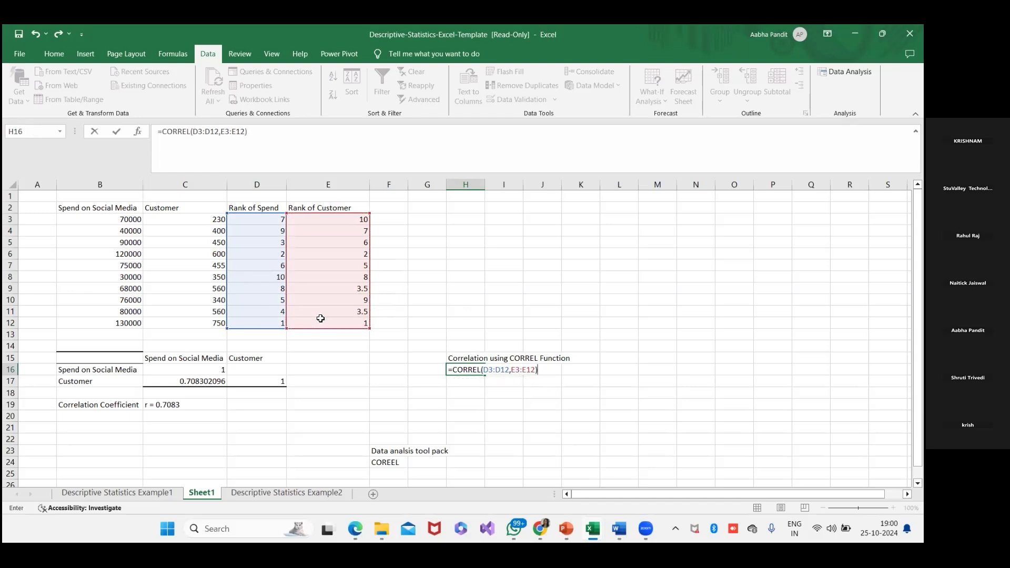
key(Return)
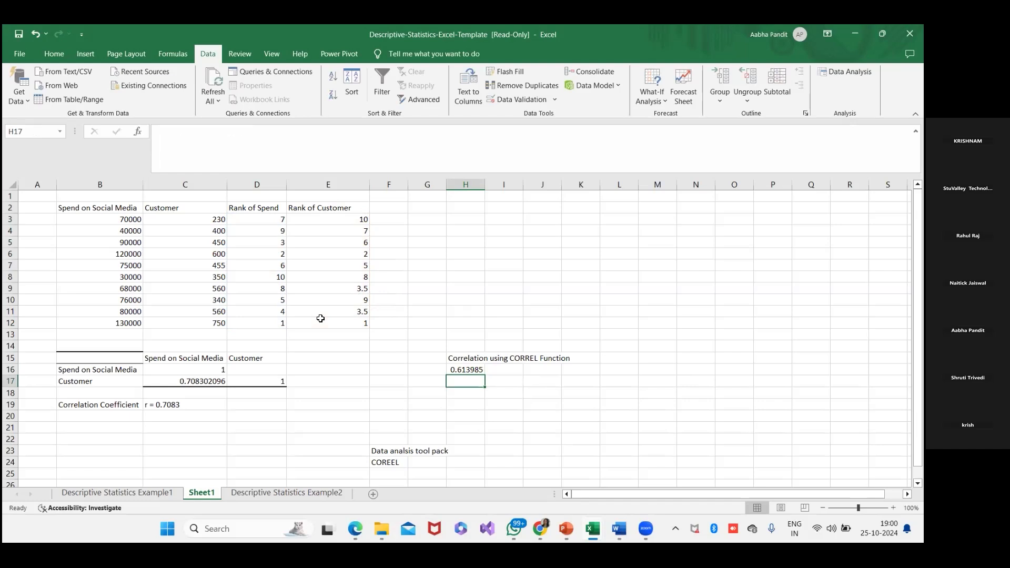
click(473, 371)
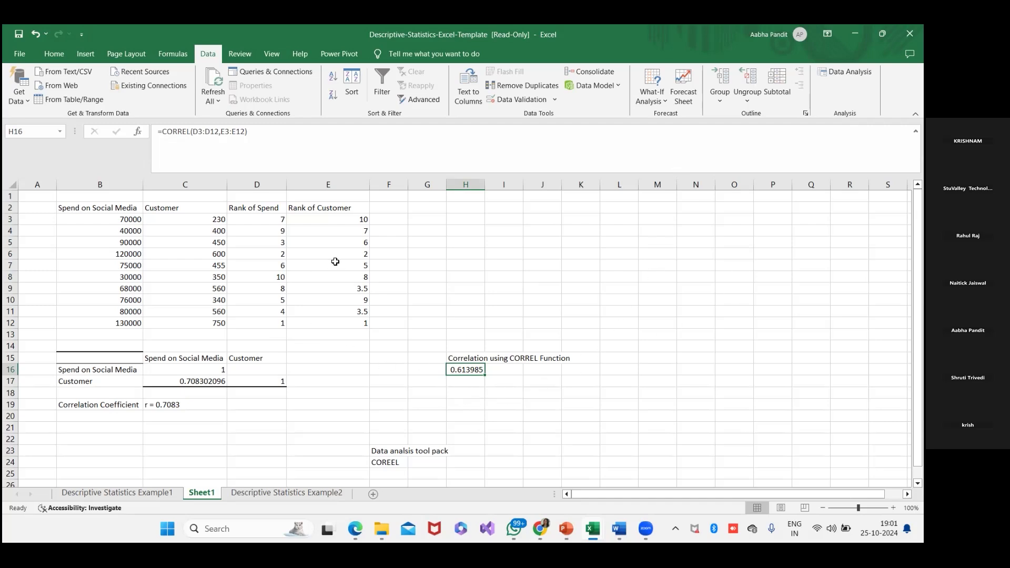
- Apply all borders to the Rank of Spend and Rank of Customer columns, D2:E12
drag(262, 207, 359, 321)
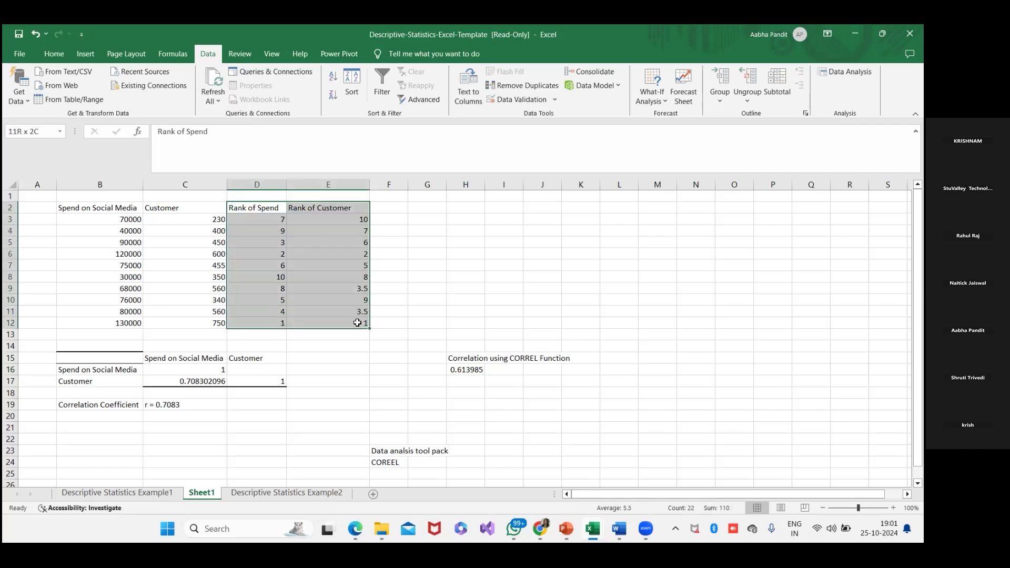
click(53, 54)
click(178, 96)
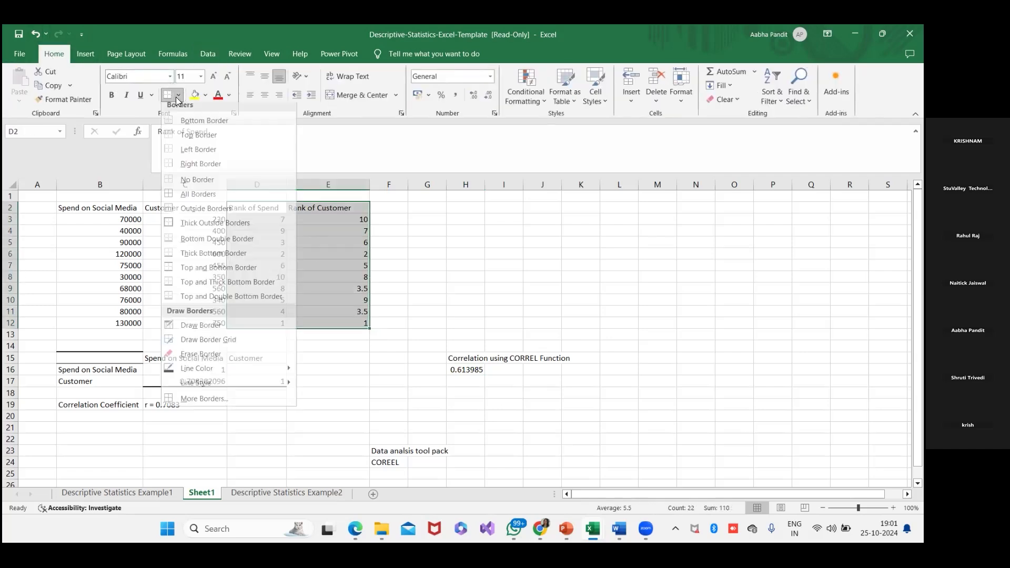
click(190, 198)
click(440, 255)
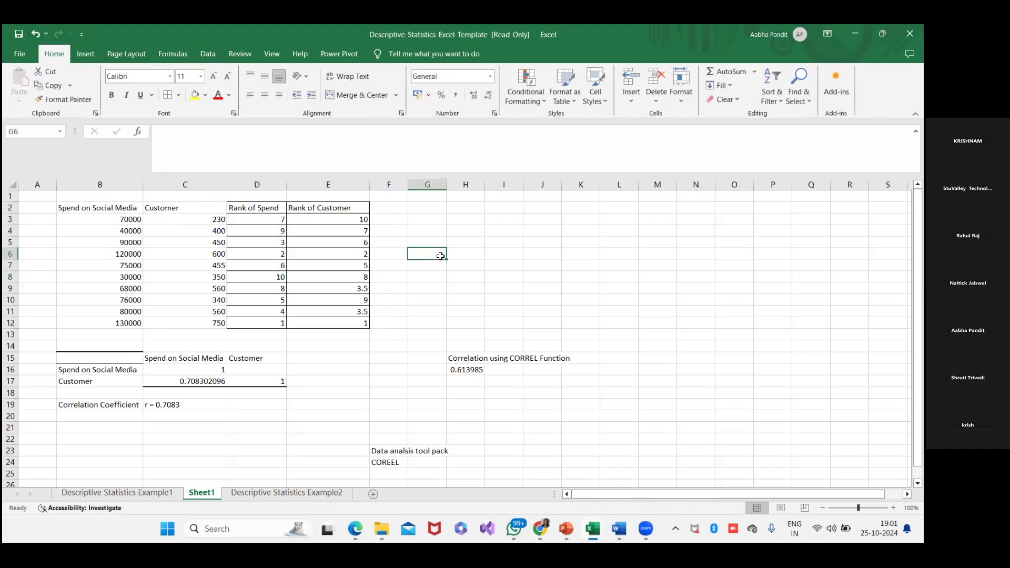
- Enter the heading "Step1 : Tool pack" in B14, above the correlation matrix
click(126, 344)
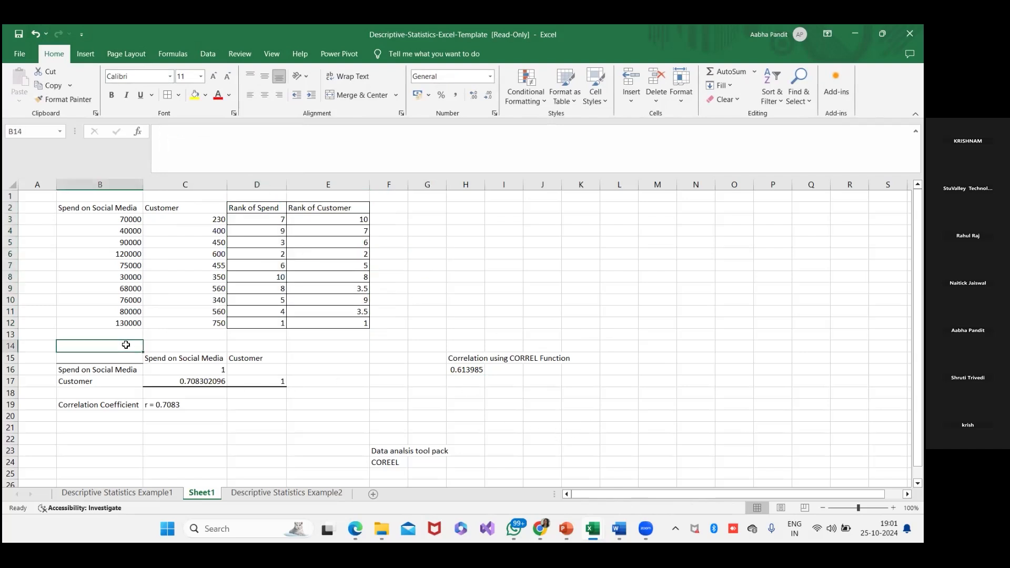
text(Step1 : Tools=)
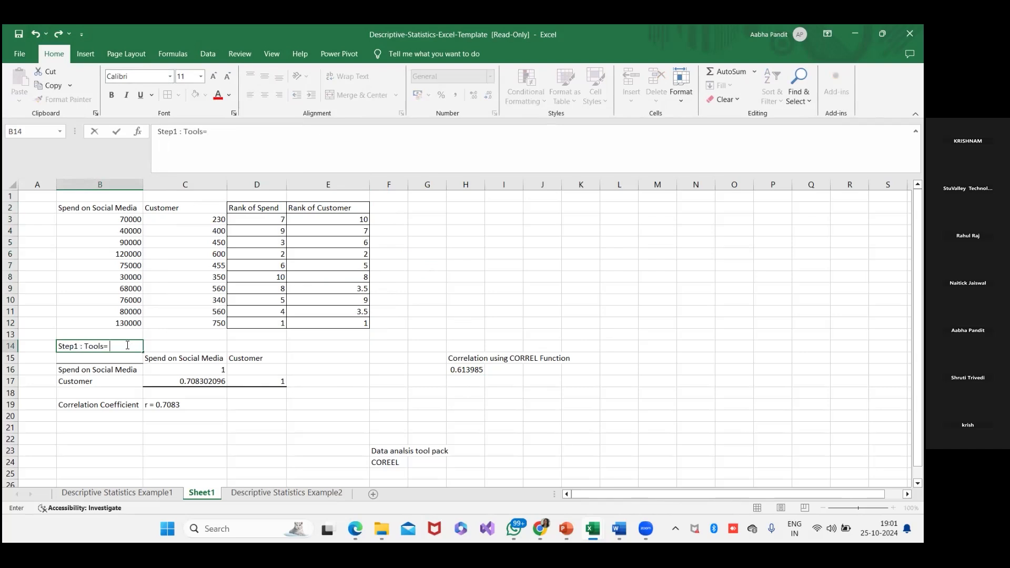
key(BackSpace)
text(pack)
- Enter the heading "Step 2 - using correl function" in H14, above the CORREL result
click(462, 347)
text(Step 2 =)
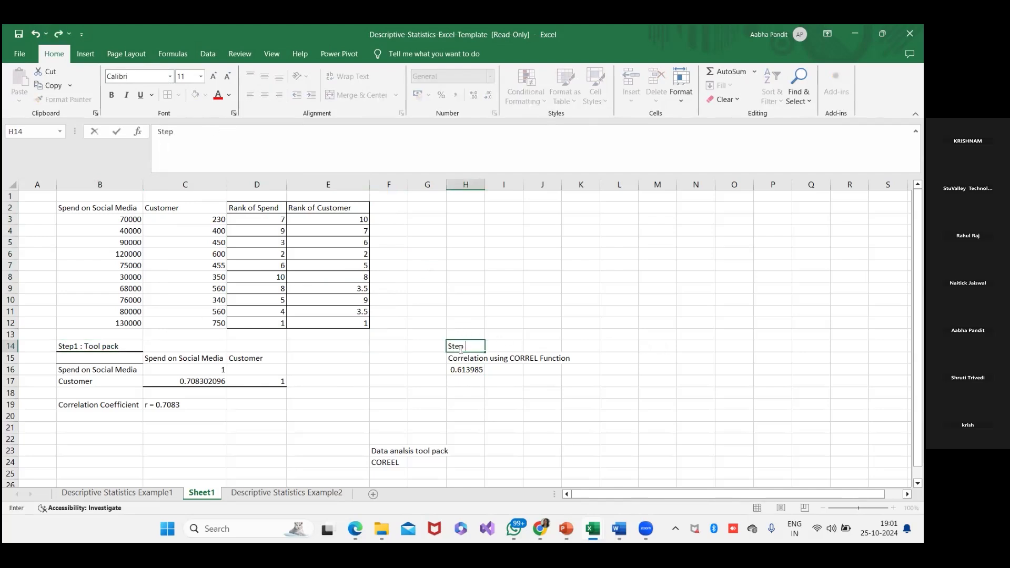
key(BackSpace)
text(- using correl function)
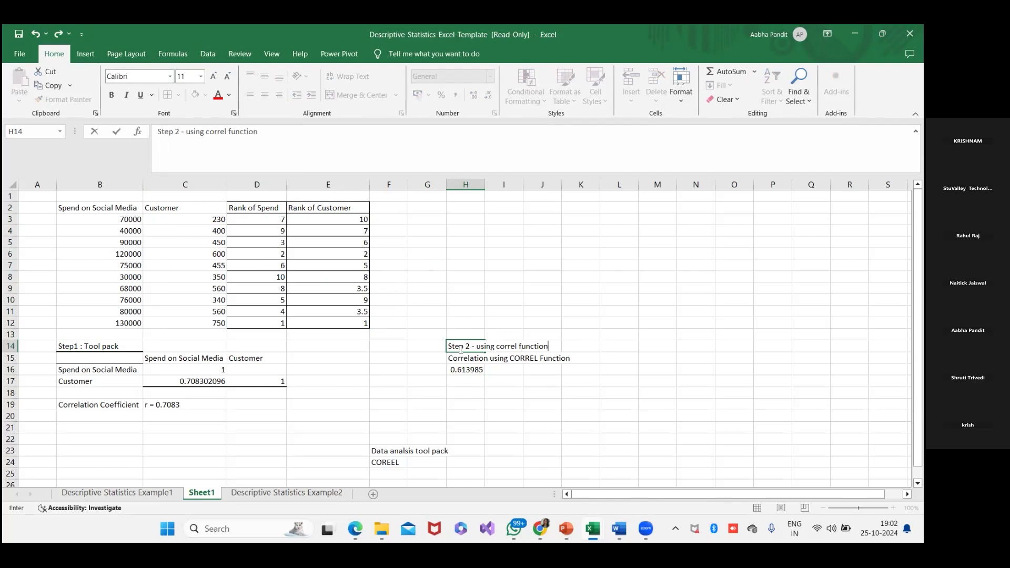
- Enter the heading "method 3" in M14
click(660, 351)
text(step)
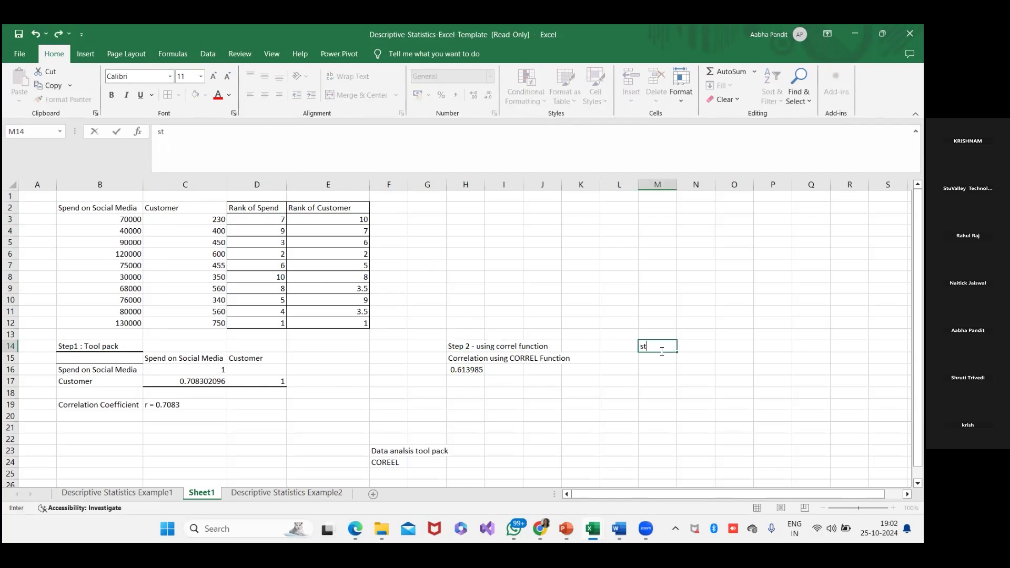
key(BackSpace)
key(BackSpace)
key(BackSpace)
key(BackSpace)
text(method 3)
- Change the word "Step" to "Method" in the H14 heading so it reads "Method 2 - using correl function"
click(459, 345)
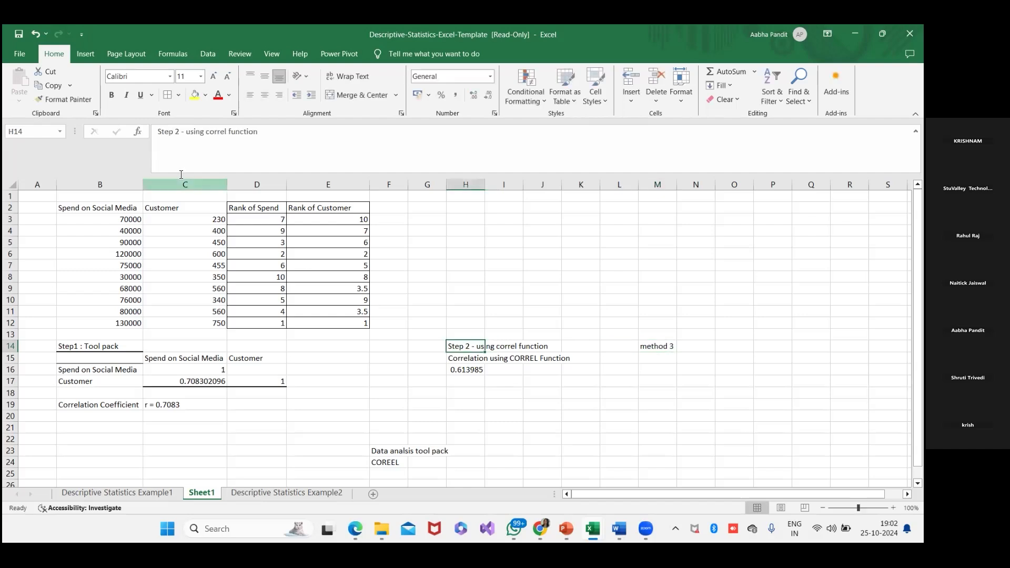
click(175, 131)
key(BackSpace)
key(BackSpace)
key(BackSpace)
key(BackSpace)
key(BackSpace)
text(Method)
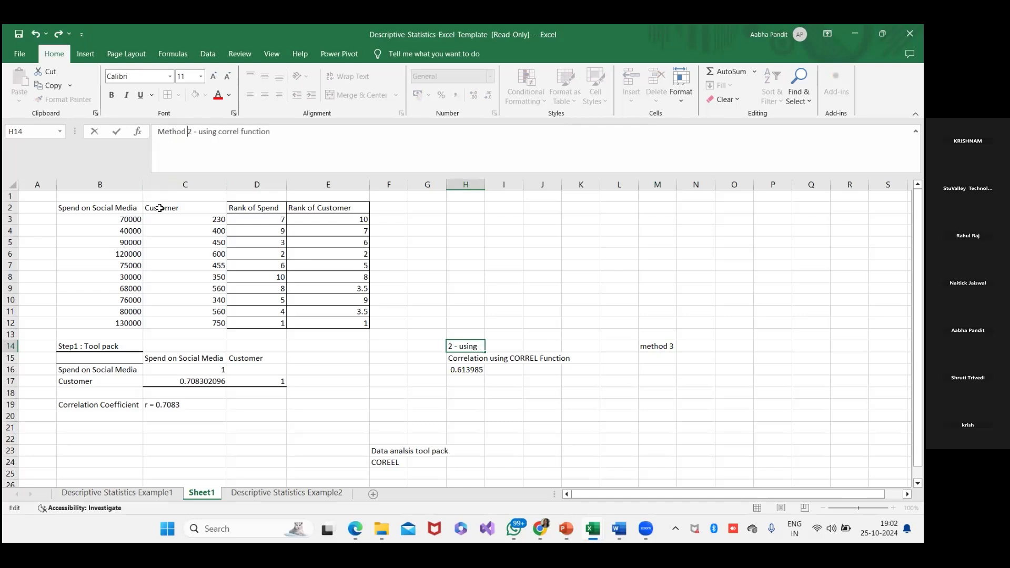
- Reword the B14 heading as "Method 1 : Tool pack"
click(63, 346)
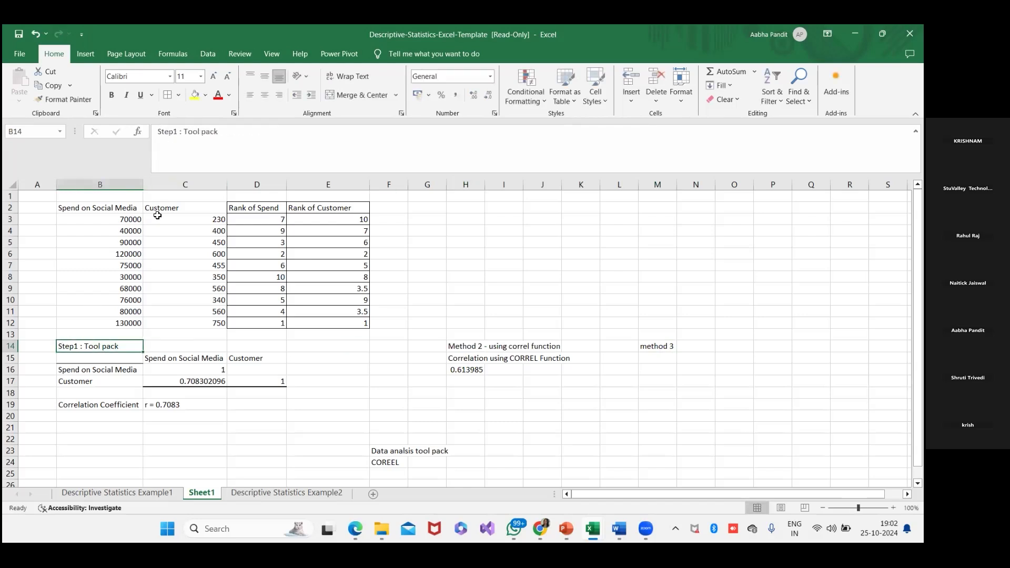
click(176, 132)
key(BackSpace)
key(BackSpace)
key(BackSpace)
key(BackSpace)
text(Method)
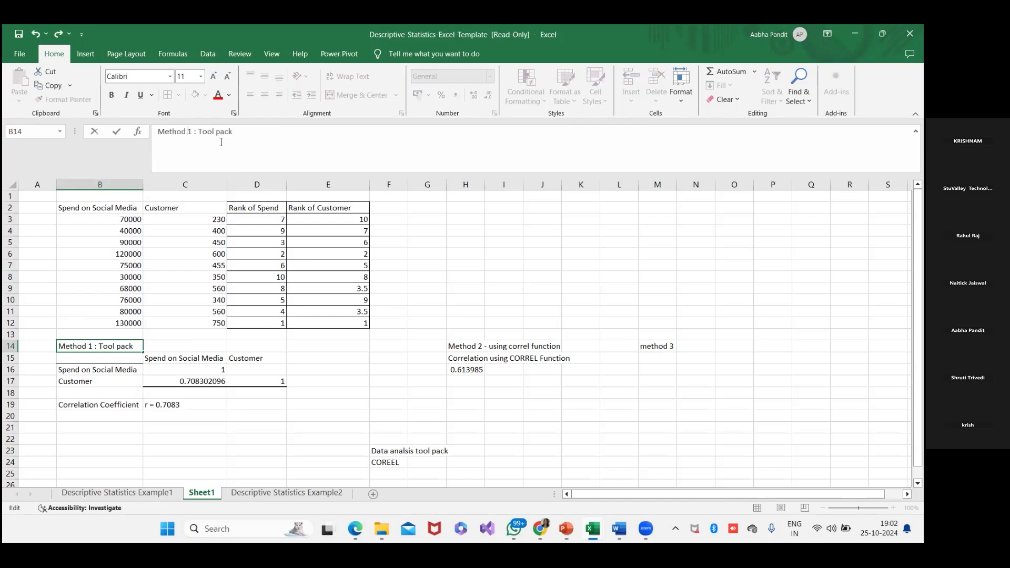
- Enter the label "Using graph" in M15, below the "method 3" heading
click(661, 345)
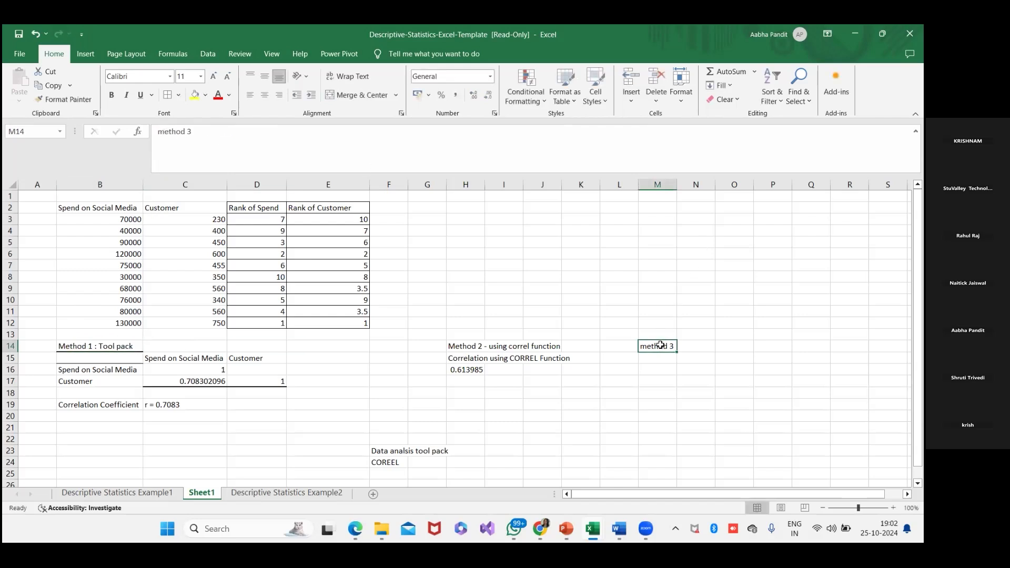
click(669, 359)
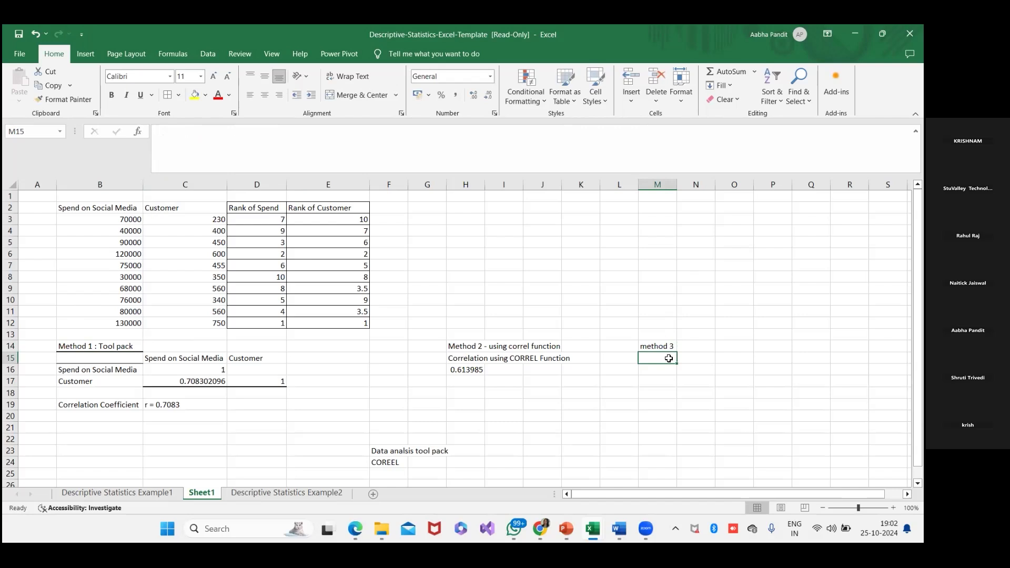
text(Using)
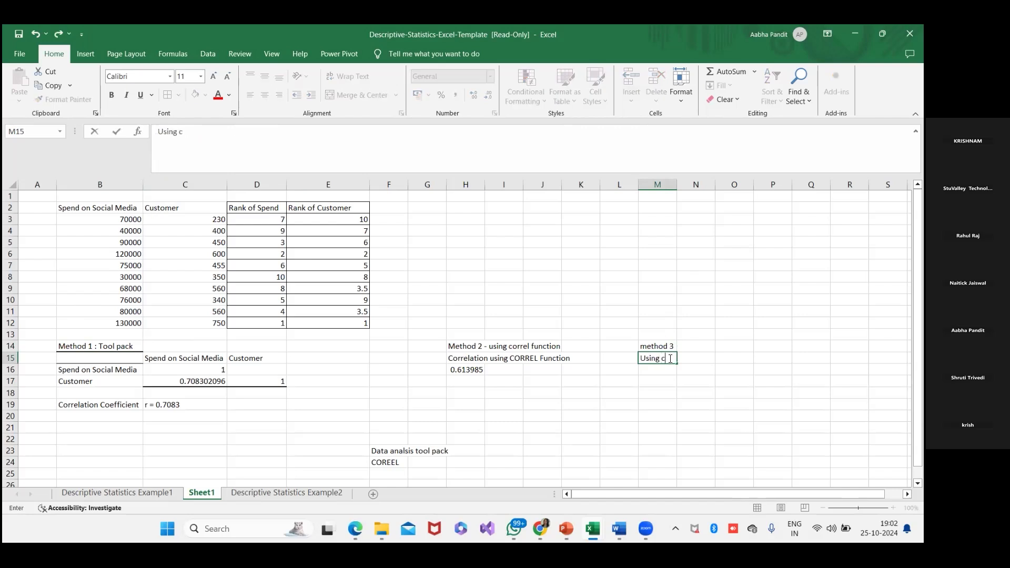
text( graph)
- Switch to the PowerPoint slide show, review the Correlation Samples images slide, and return to the Excel workbook
key(alt+Tab)
key(alt+Tab)
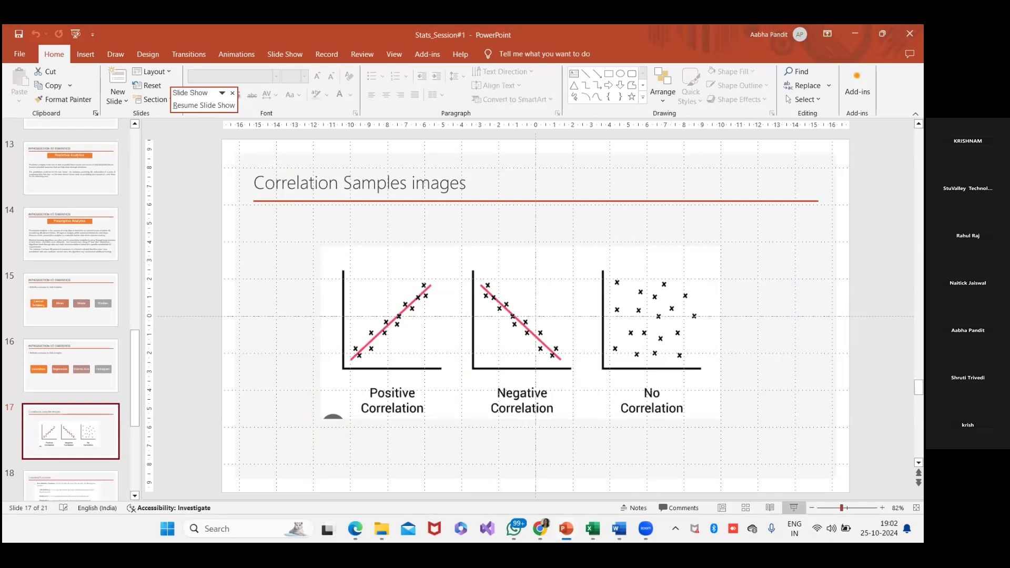
click(794, 508)
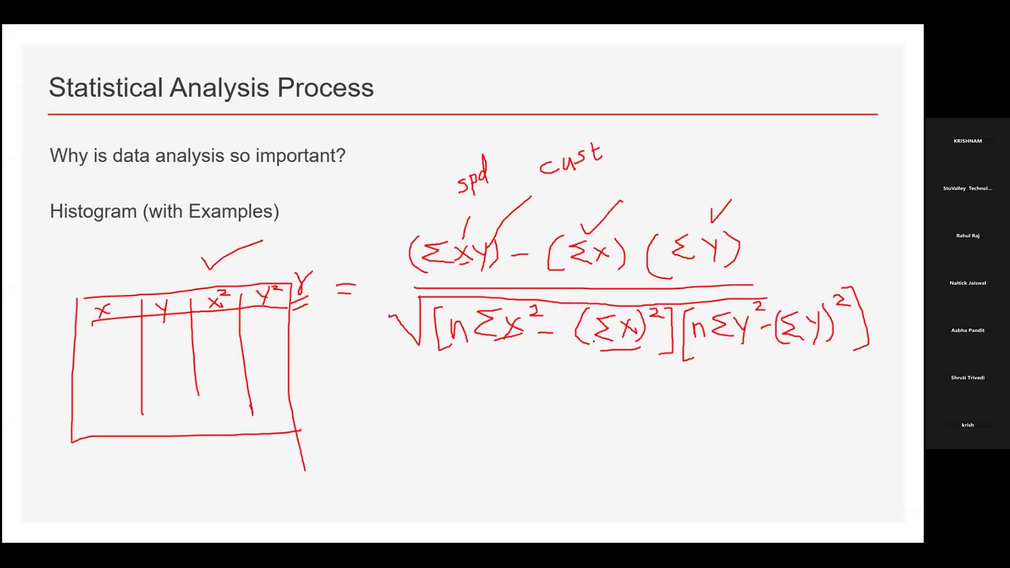
key(Right)
key(Right)
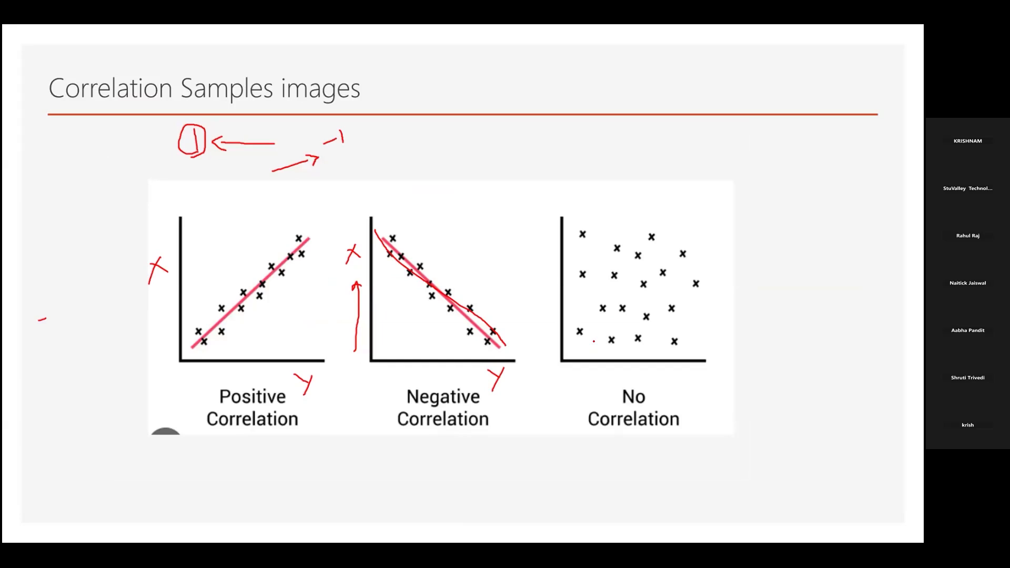
key(alt+Tab)
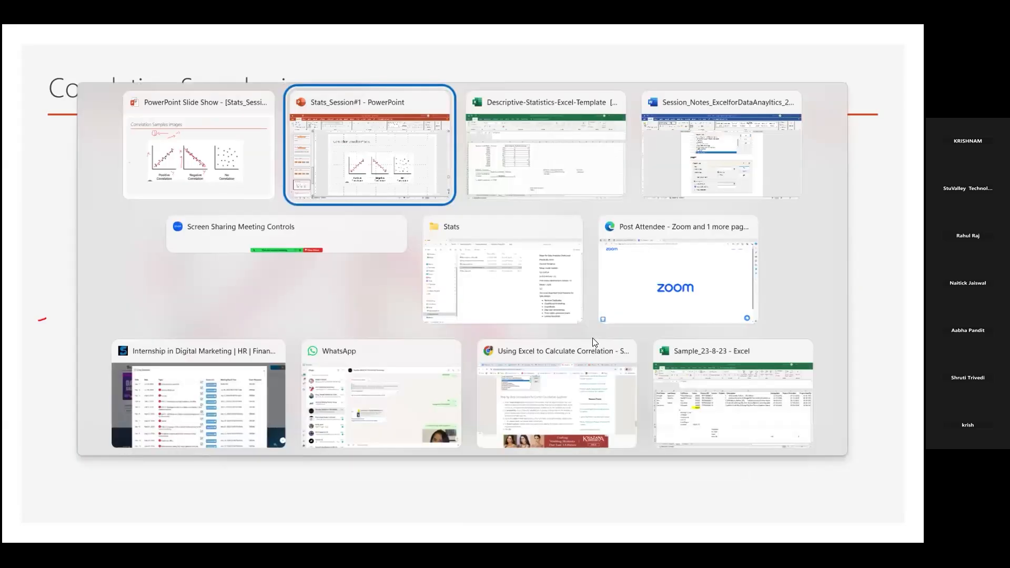
key(alt+Tab)
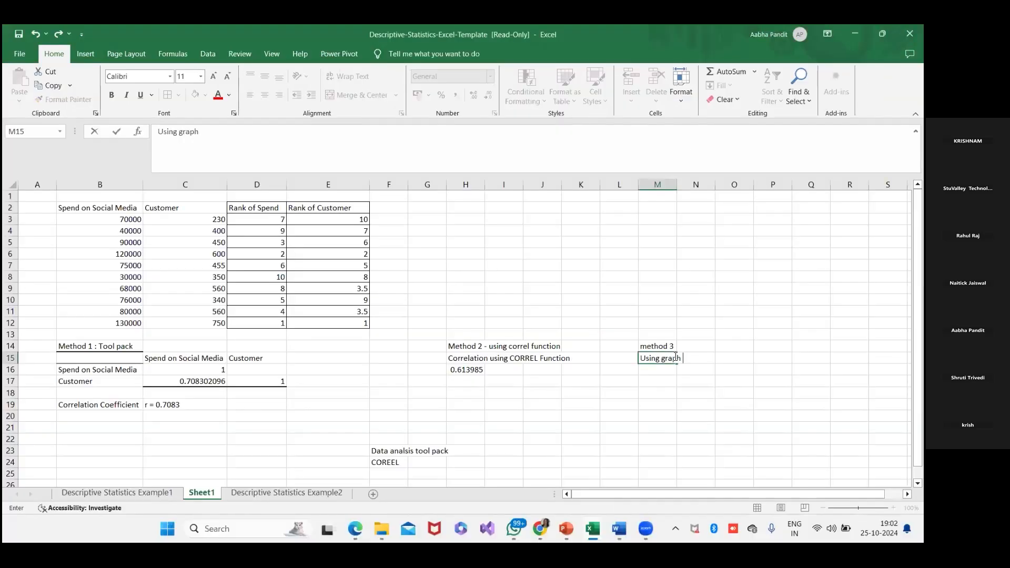
- Widen column M to fit the "Using graph" label
click(698, 377)
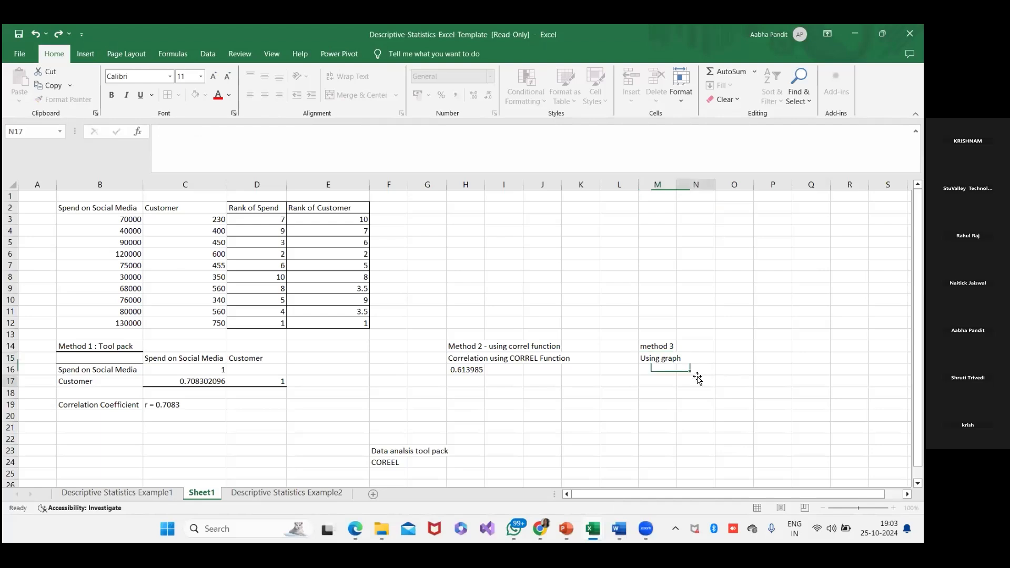
click(659, 358)
drag(675, 183, 696, 184)
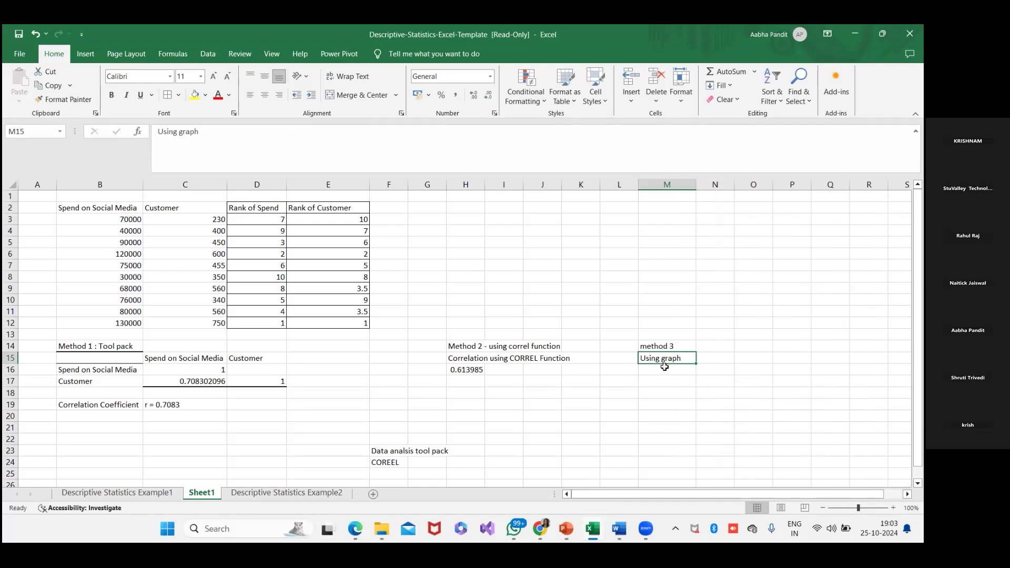
click(781, 346)
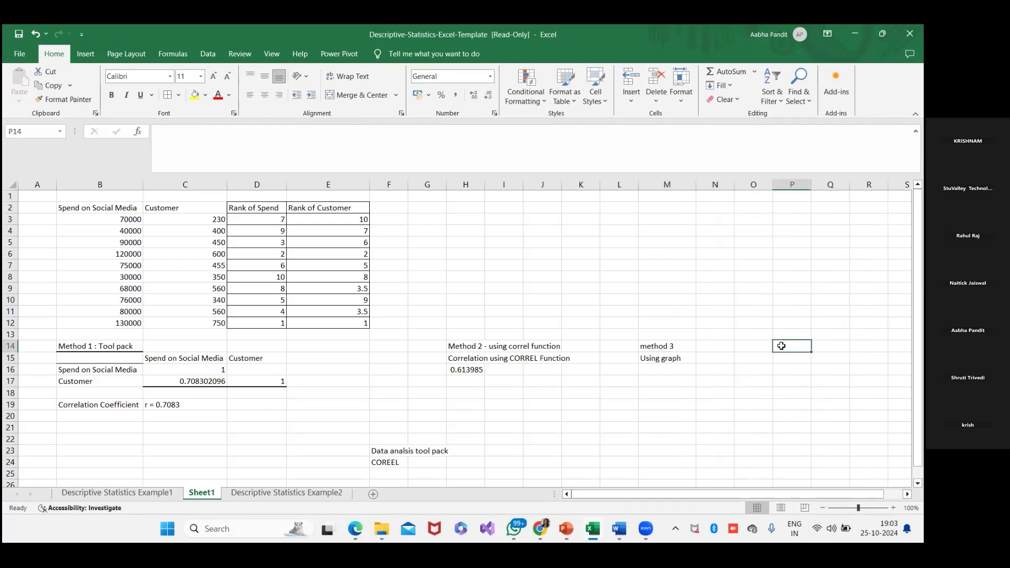
- Point out the handwritten correlation formula on PowerPoint's Statistical Analysis Process slide, and return to Excel to inspect the CORREL formula in H16
key(alt+Tab)
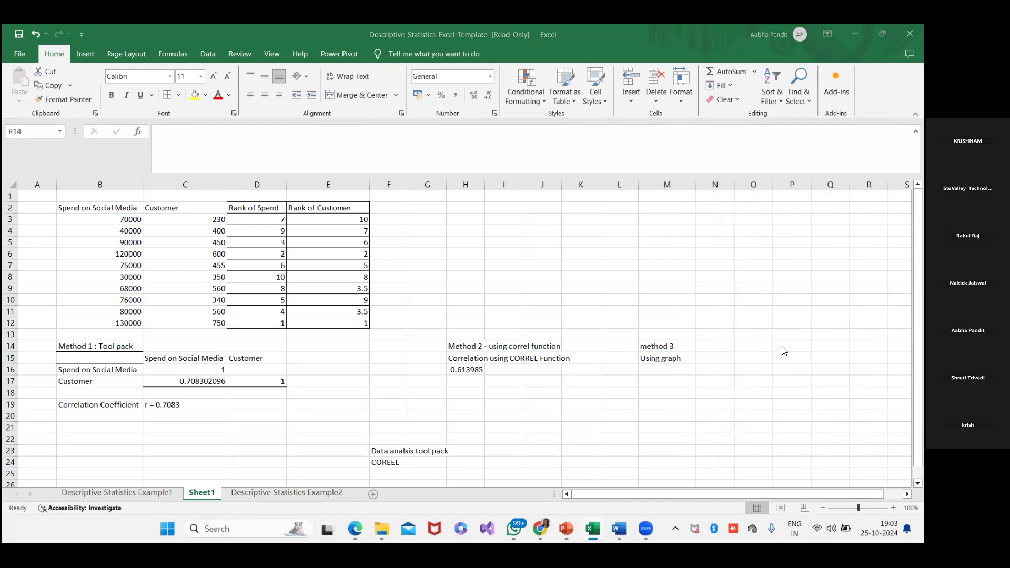
key(alt+Tab)
key(Left)
key(Left)
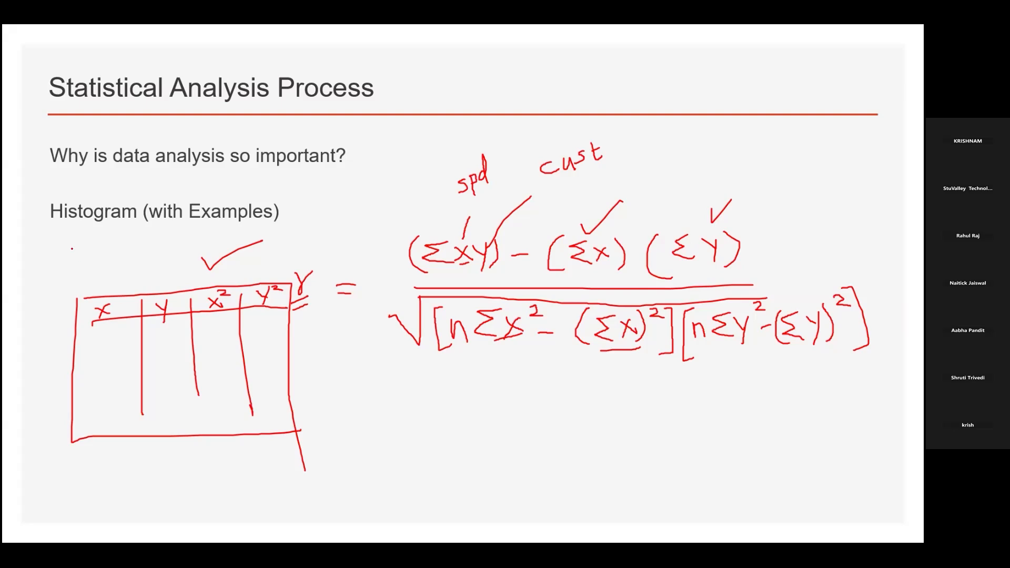
mouse_move(71, 247)
mouse_down()
mouse_move(117, 271)
mouse_move(77, 287)
mouse_up()
key(alt+Tab)
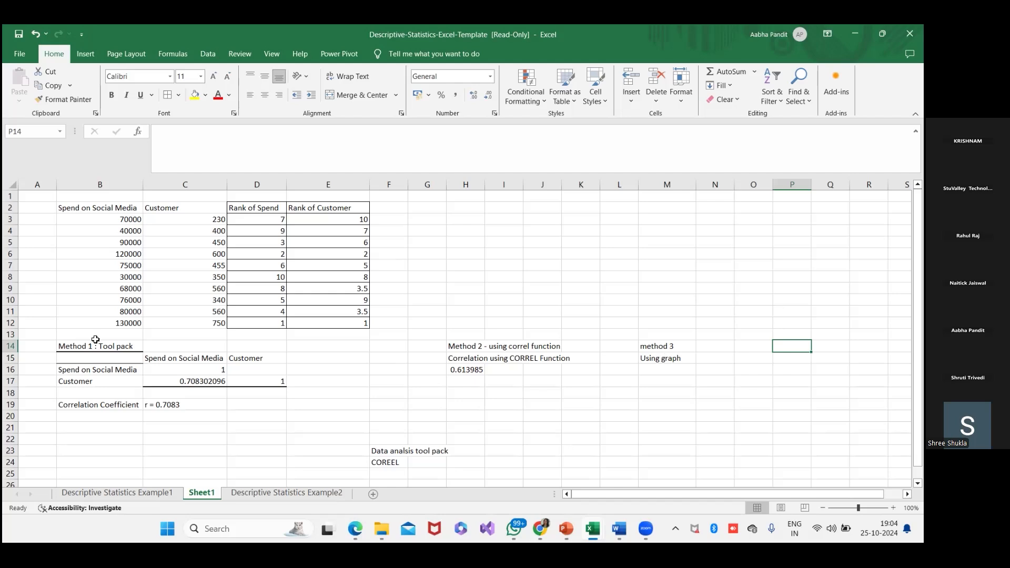
click(465, 371)
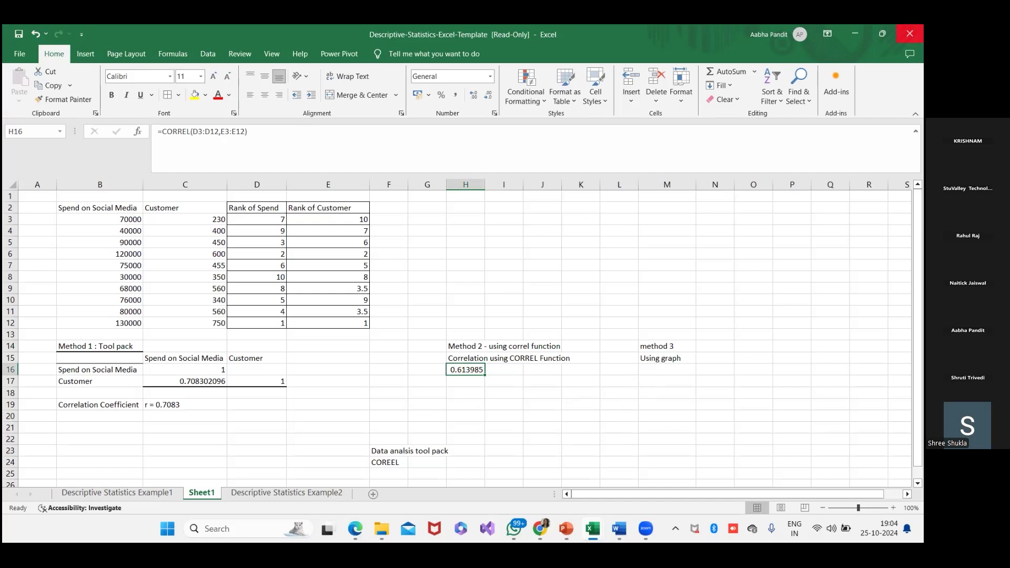
key(ctrl+s)
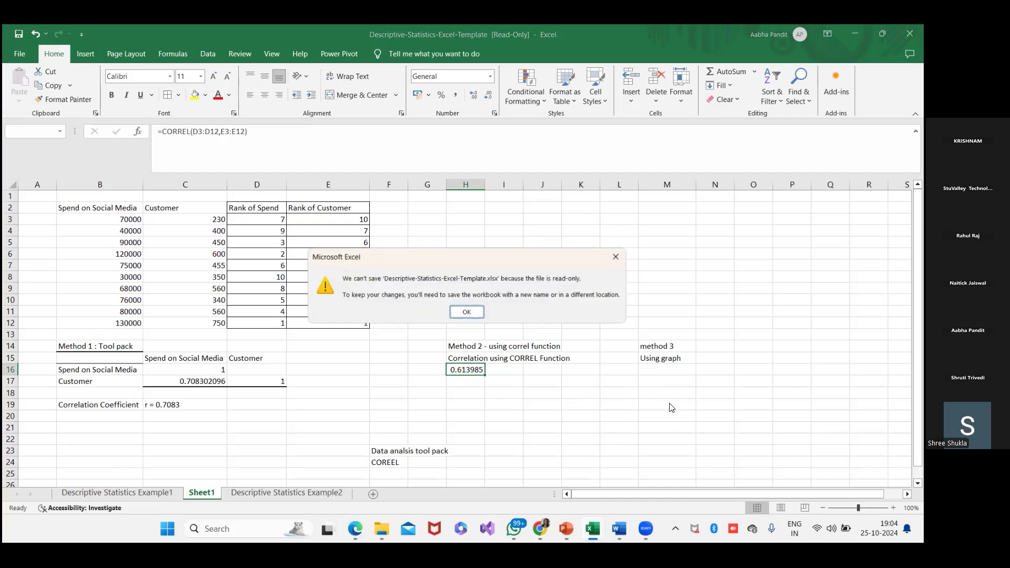
click(466, 314)
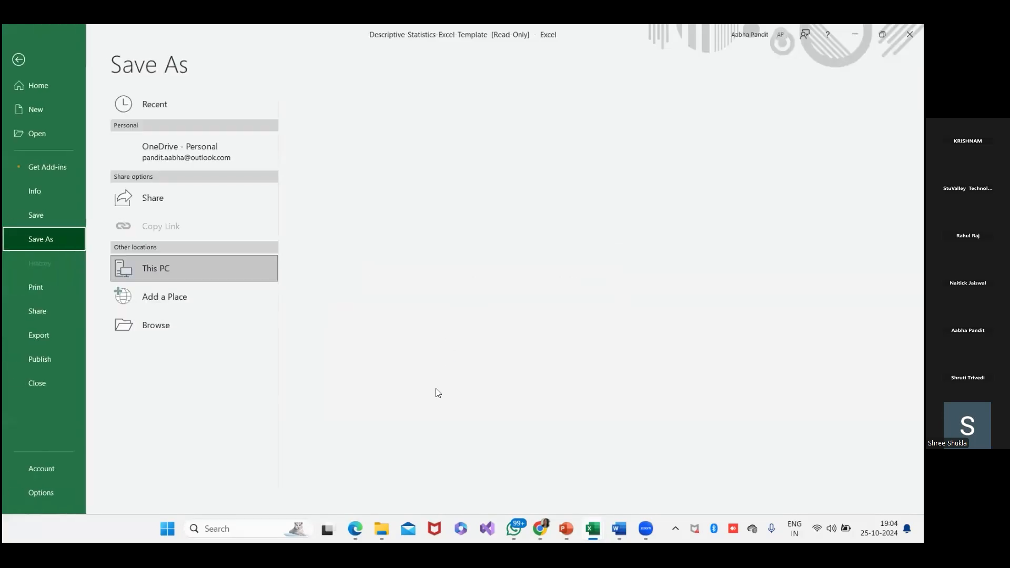
click(19, 58)
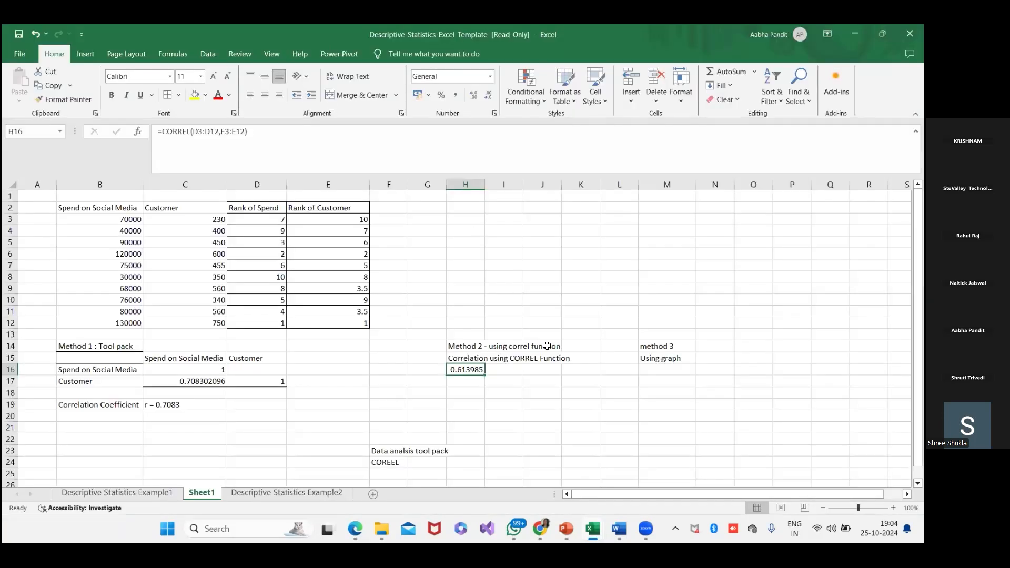
click(19, 33)
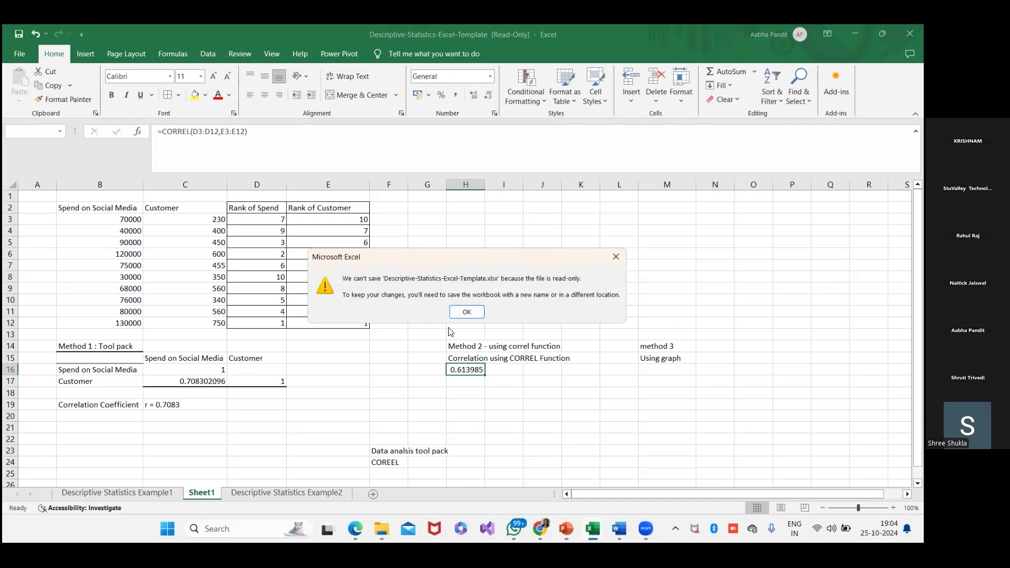
click(618, 256)
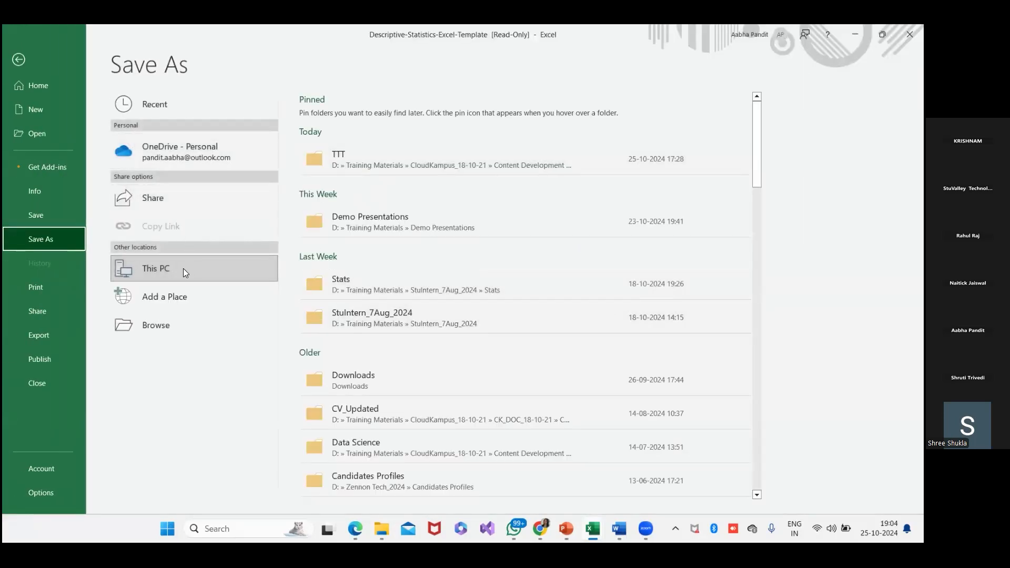
click(21, 62)
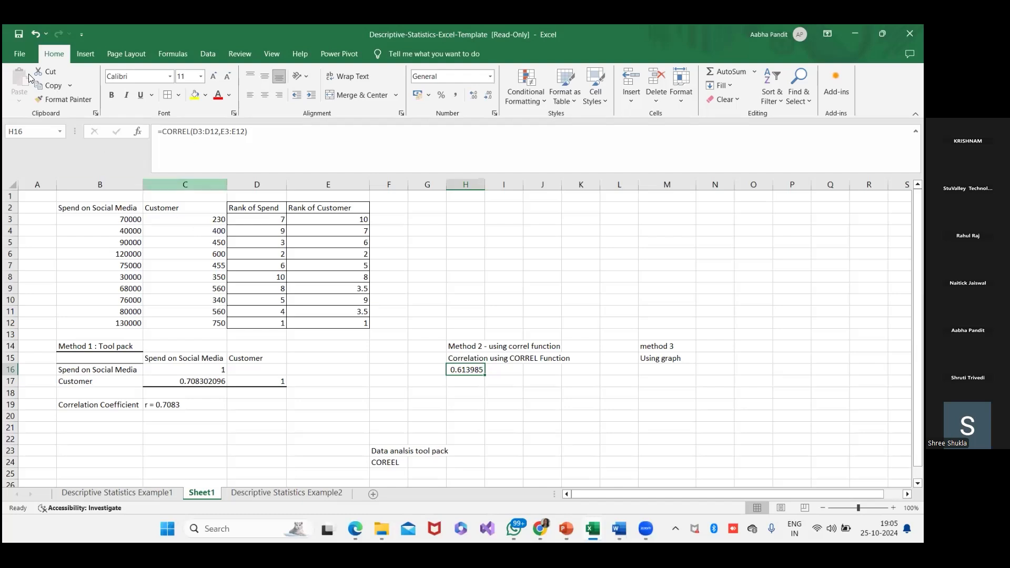
- Save the workbook as "Copy of Descriptive-Statistics-Excel-Template" in Excel Workbook format in the Stats folder under StuIntern_7Aug_2024
click(11, 47)
click(57, 235)
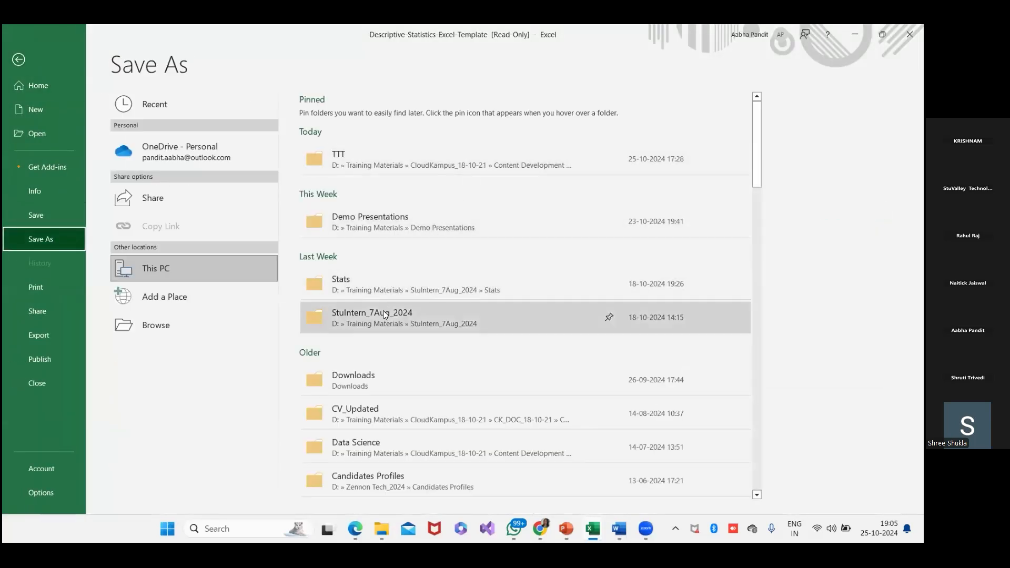
click(368, 291)
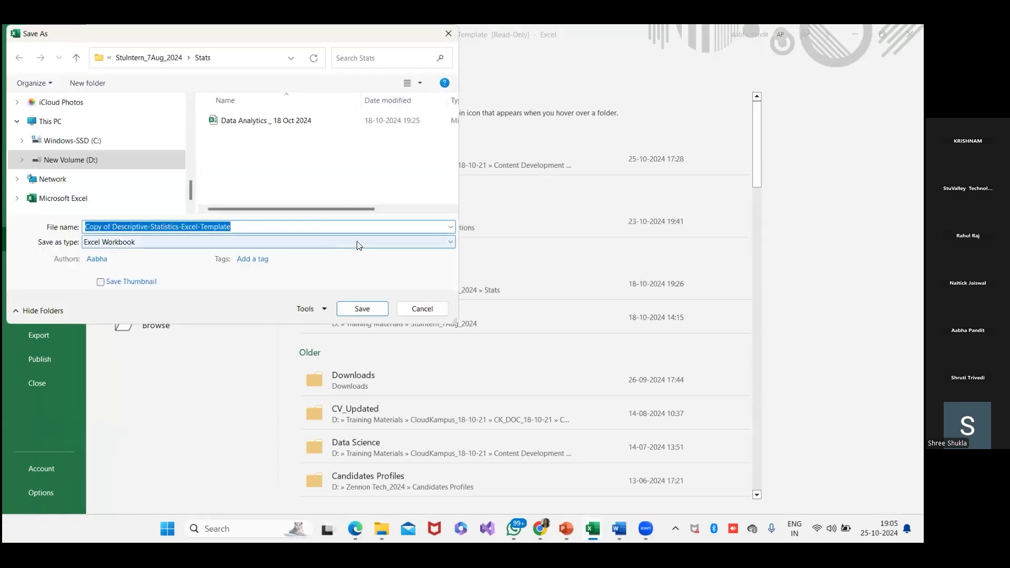
click(371, 310)
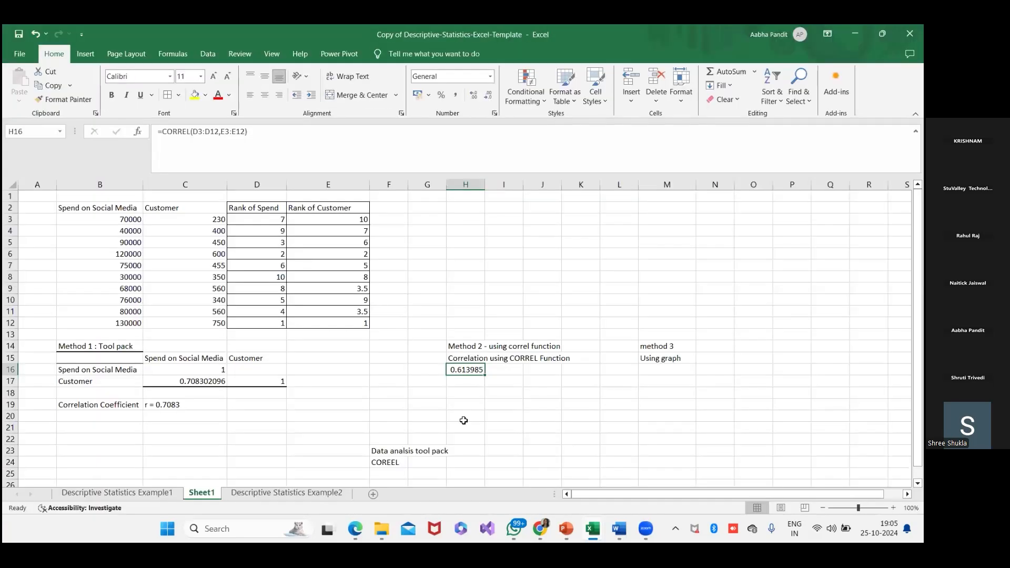